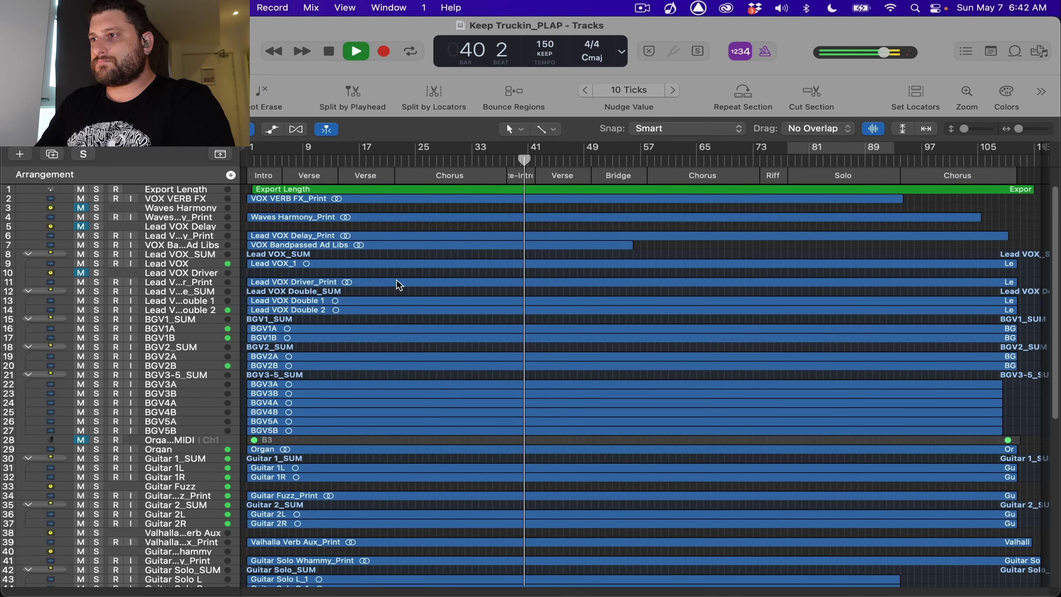
- Stop playback and look through the project's full track list, from the drums up to the vocals and back
key(space)
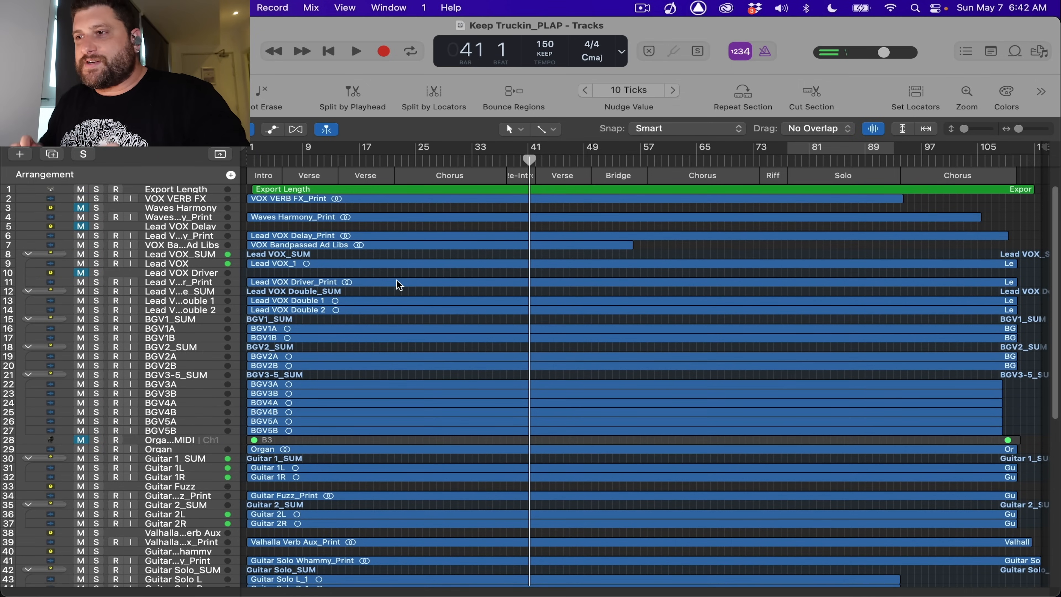
scroll(396, 281, down, 10)
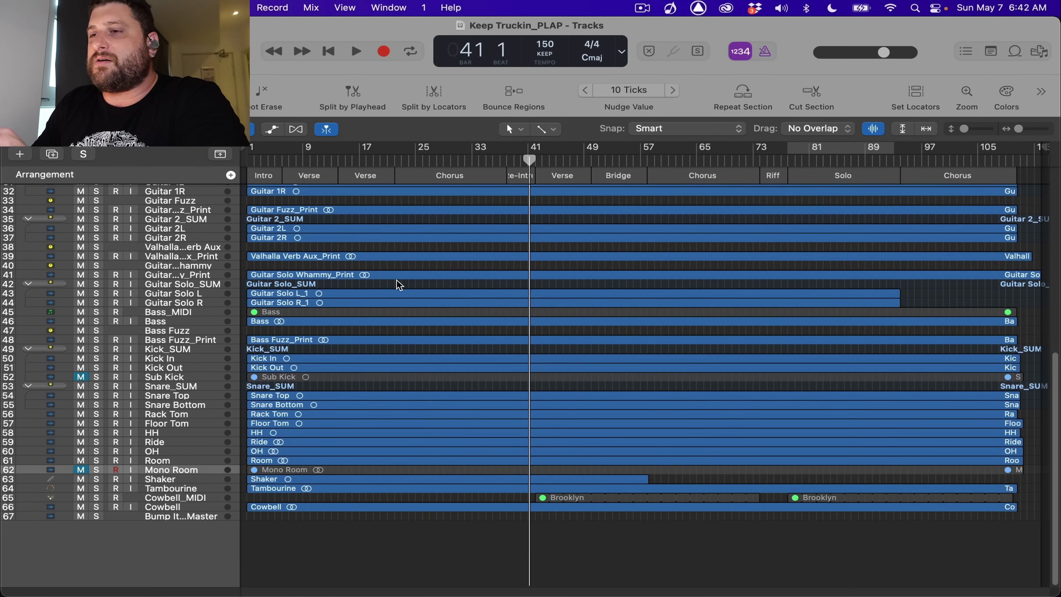
click(191, 360)
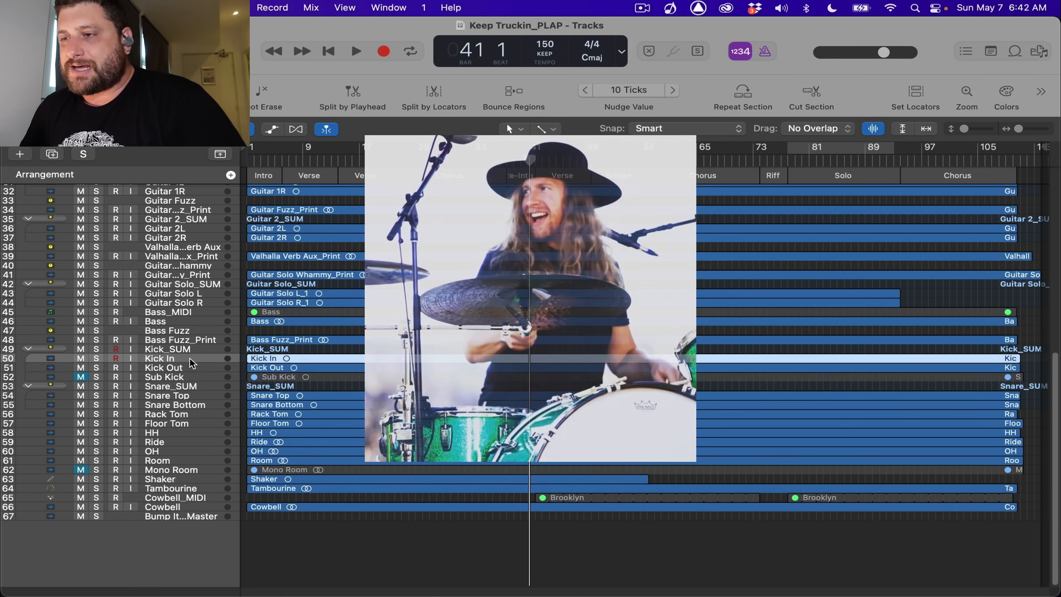
scroll(190, 363, up, 2)
scroll(190, 363, up, 3)
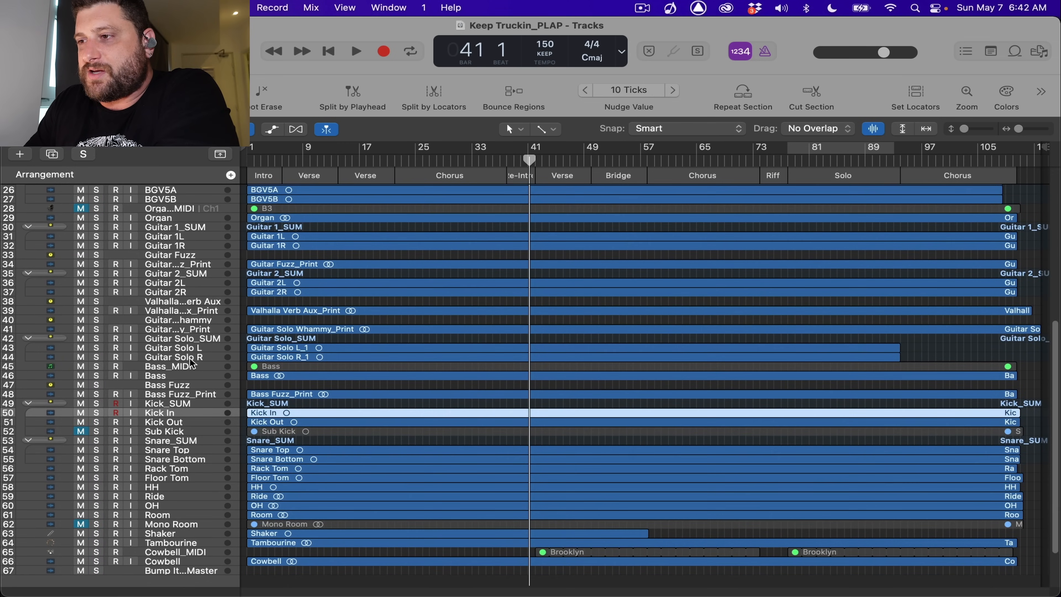
scroll(190, 363, up, 3)
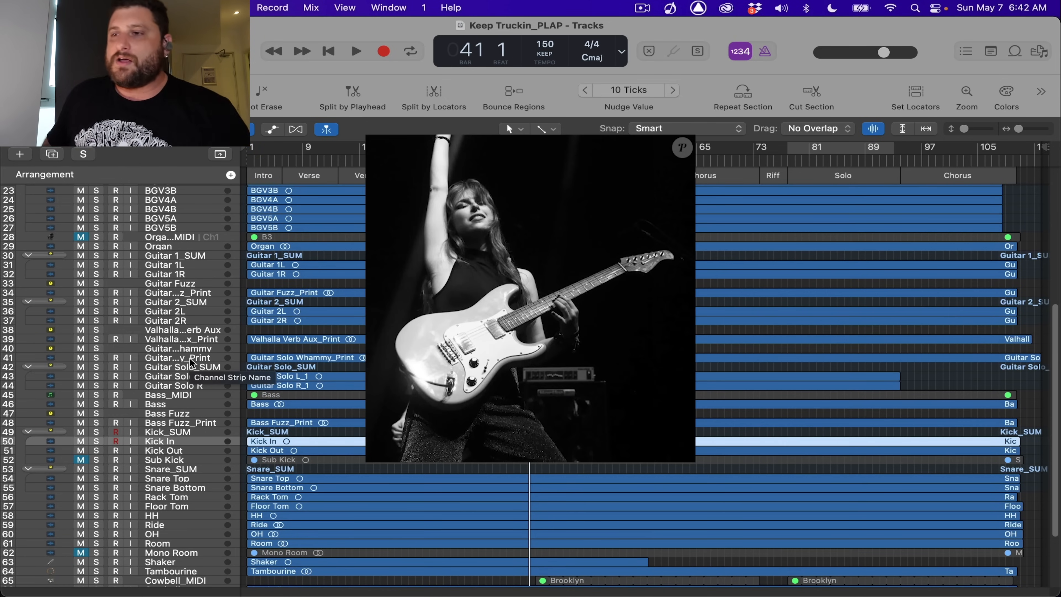
scroll(190, 363, up, 15)
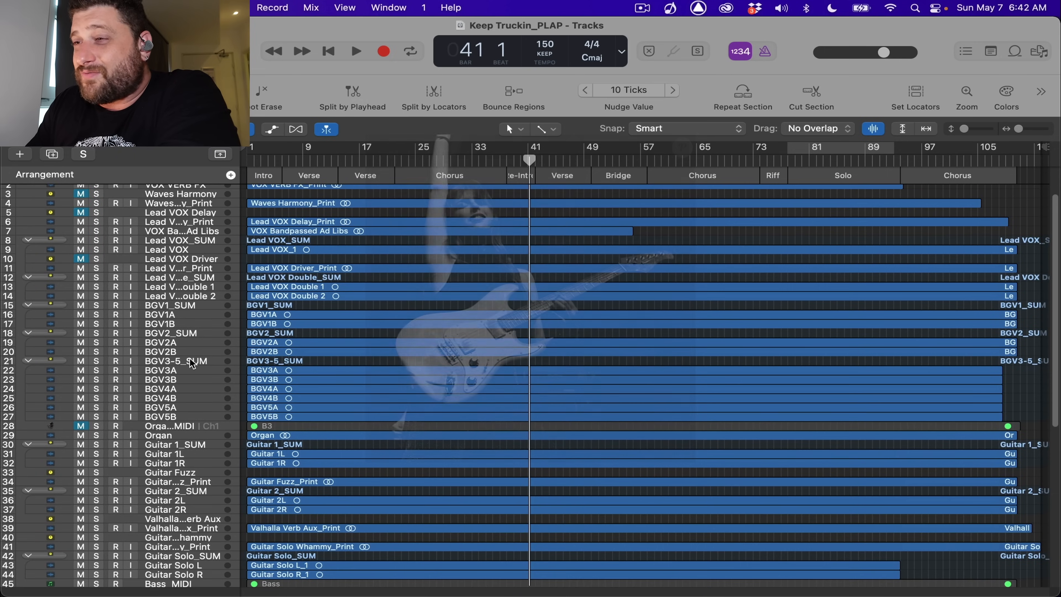
scroll(190, 363, down, 10)
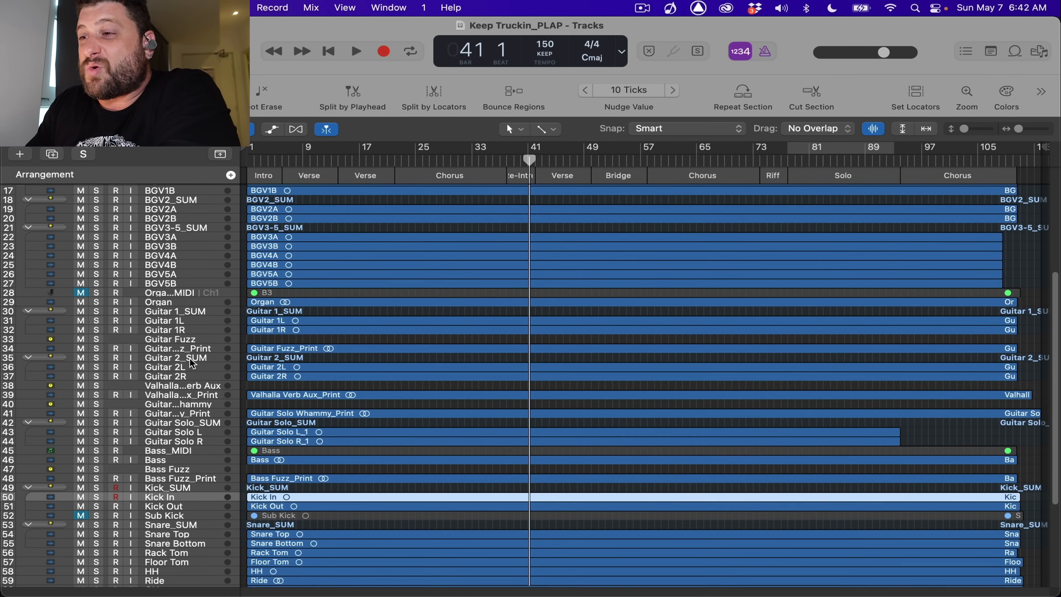
scroll(190, 363, down, 5)
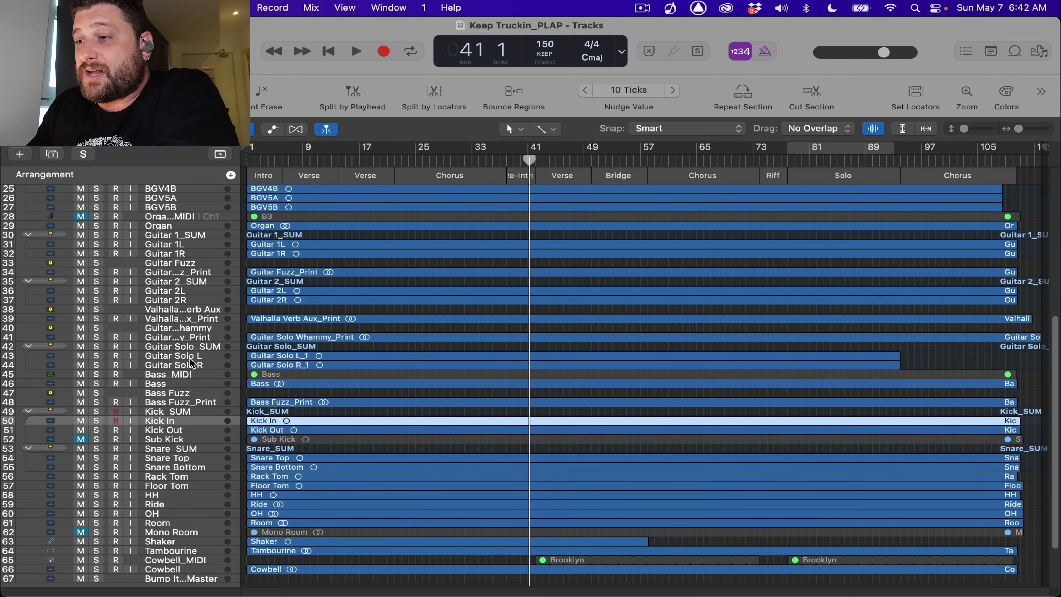
- Select the drum tracks from Kick In to Mono Room and enlarge the track heights to show their waveforms
click(210, 384)
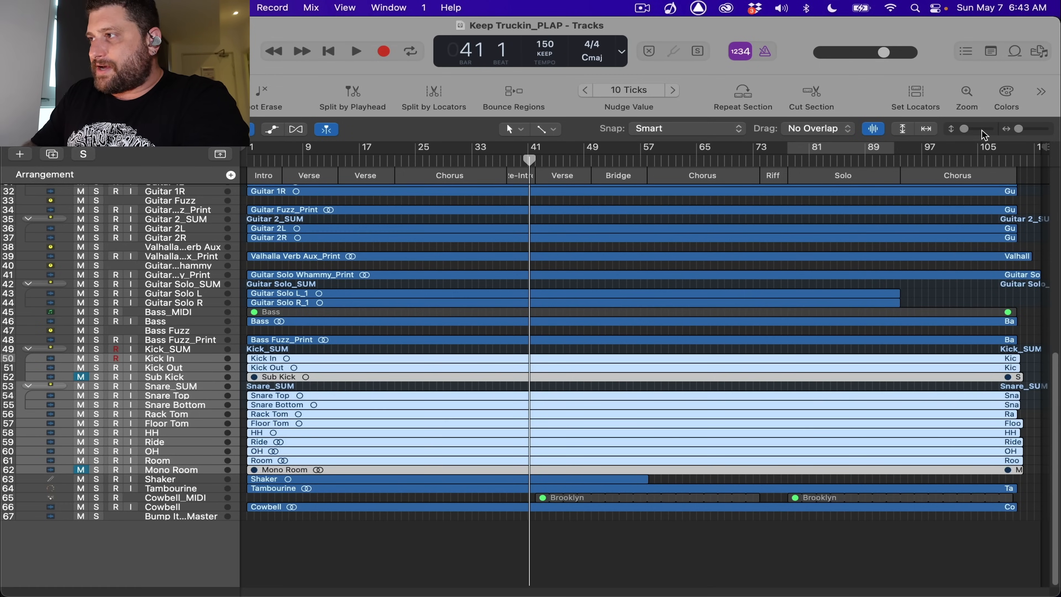
key(super+Down)
key(super+Down)
key(super+Down)
key(super+Down)
key(super+Down)
key(super+Down)
key(super+Down)
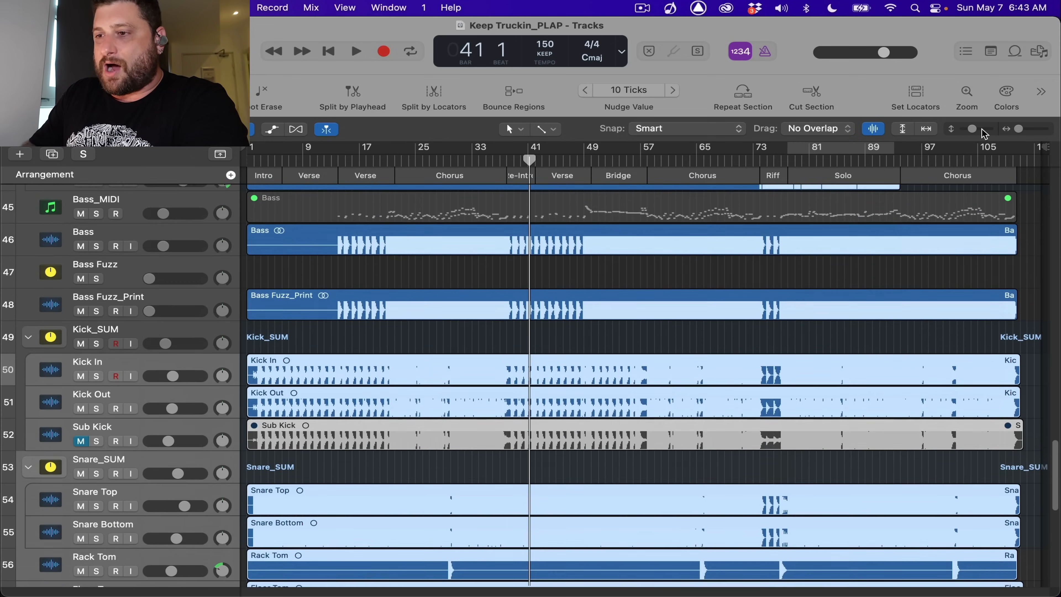
click(981, 129)
click(981, 128)
- Examine the waveforms of the drum and percussion tracks, including Mono Room, Shaker, Tambourine and Cowbell
scroll(652, 500, down, 6)
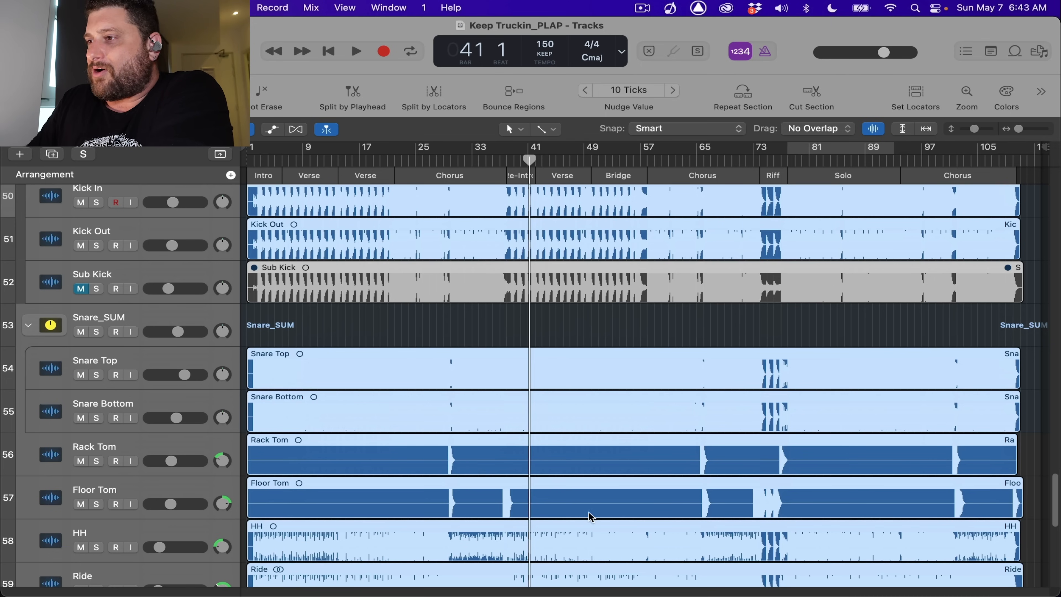
scroll(556, 336, up, 2)
scroll(555, 336, down, 10)
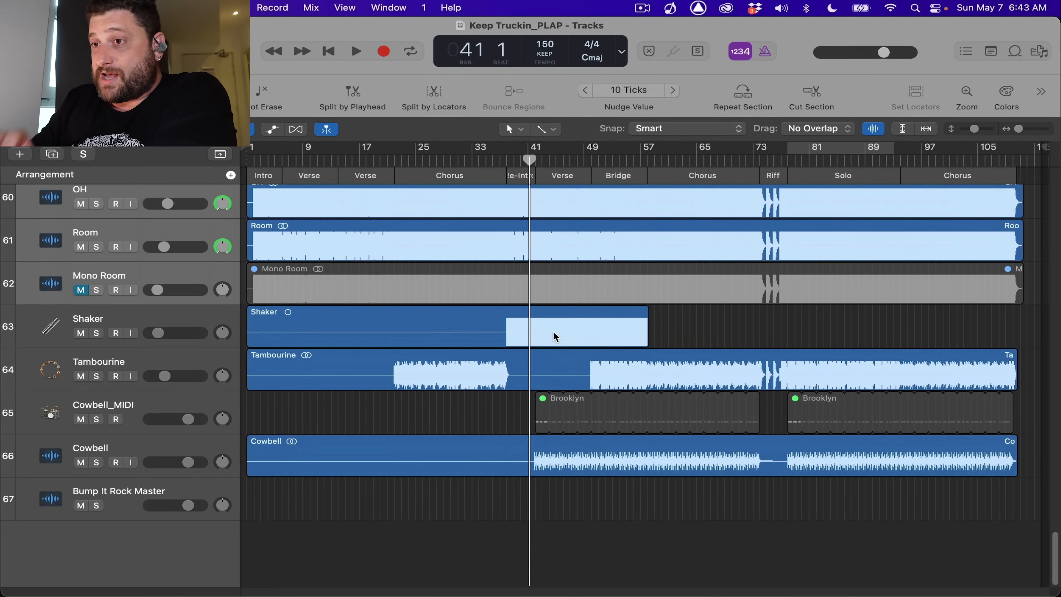
click(203, 277)
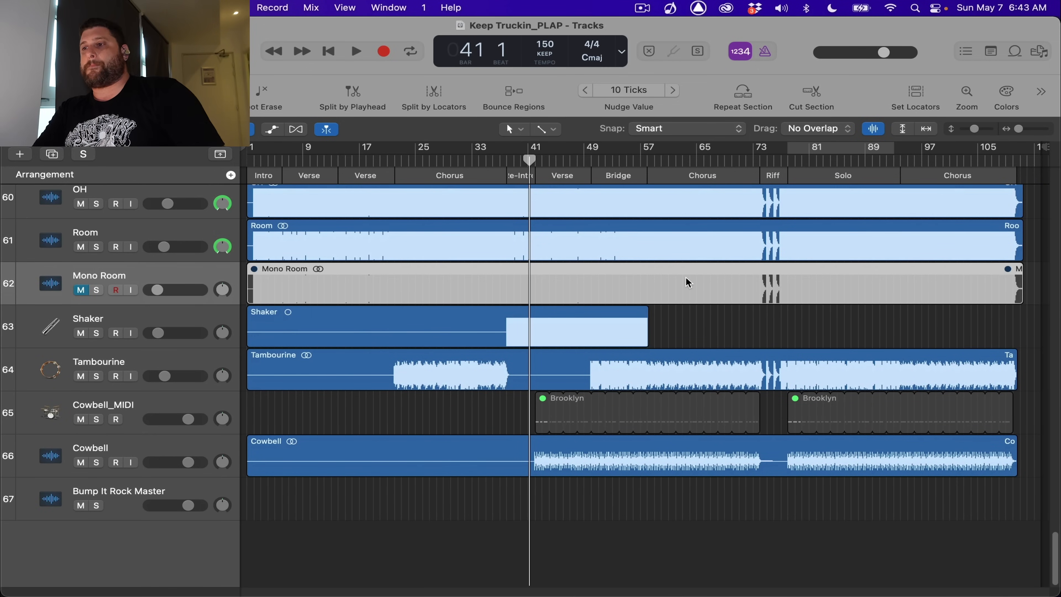
click(699, 327)
scroll(698, 326, up, 7)
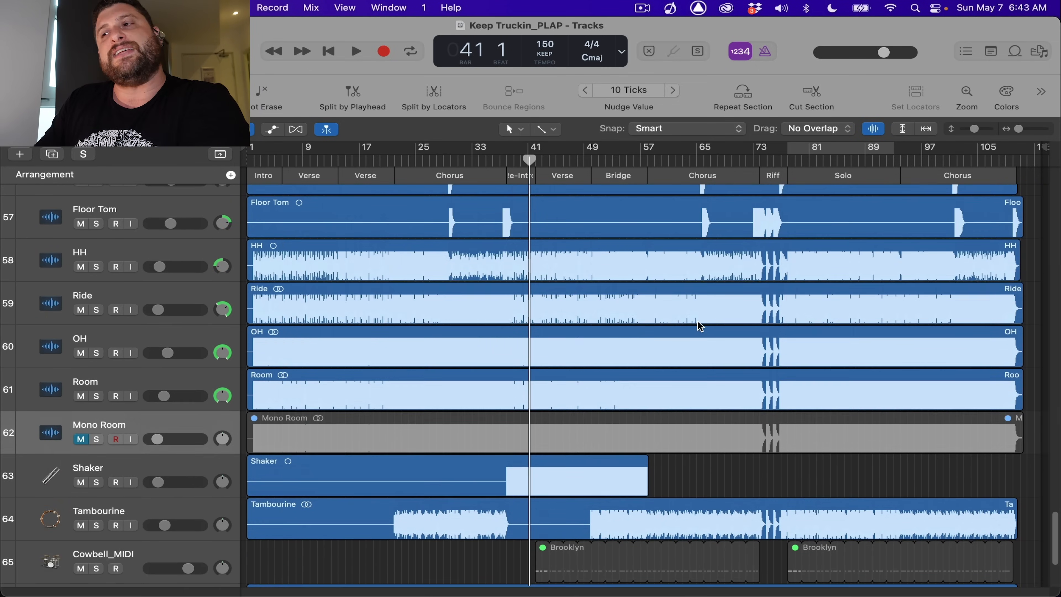
scroll(700, 326, down, 1)
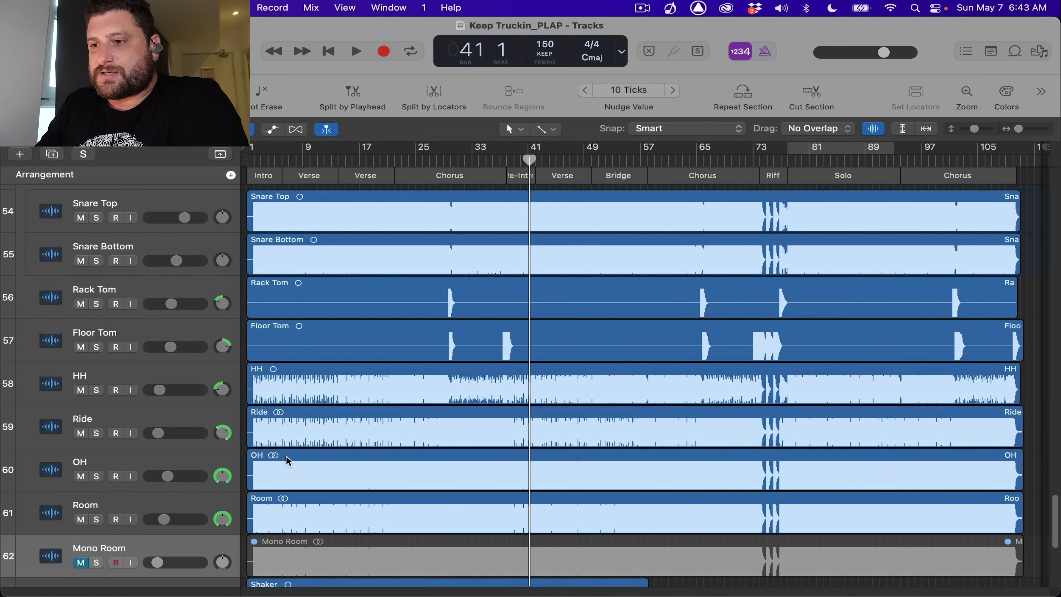
- Select the drum tracks up to Kick_SUM and listen to them soloed through the chorus, stopping at bar 34
click(178, 502)
scroll(179, 501, up, 7)
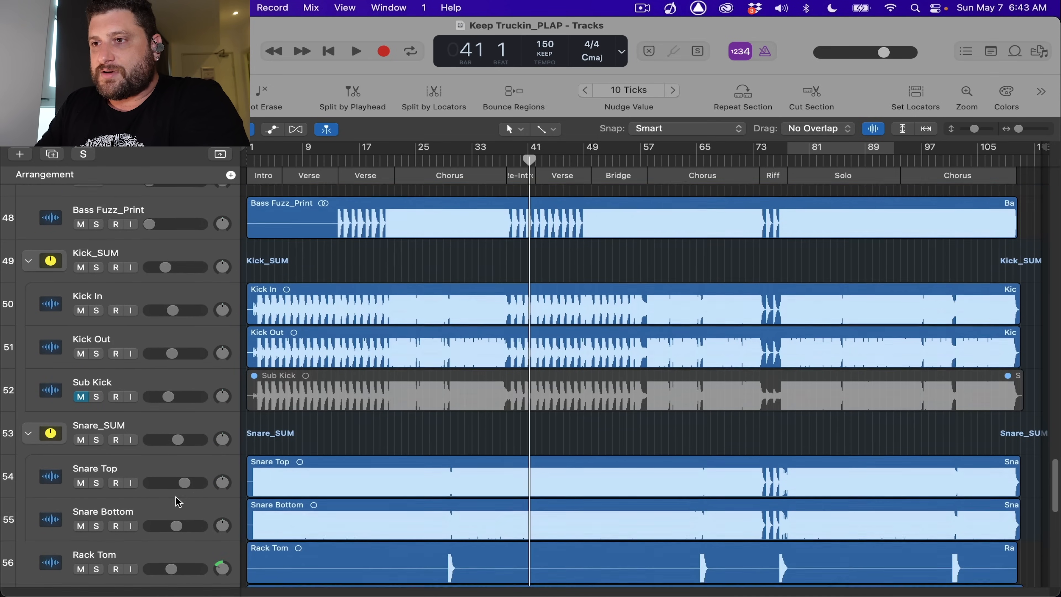
shift+click(137, 283)
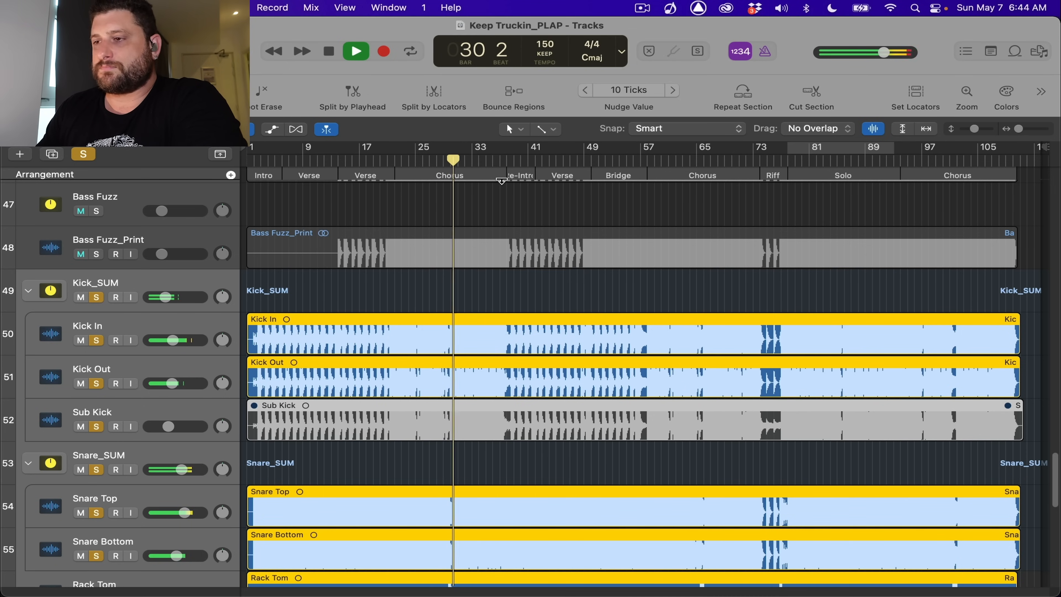
scroll(483, 292, down, 3)
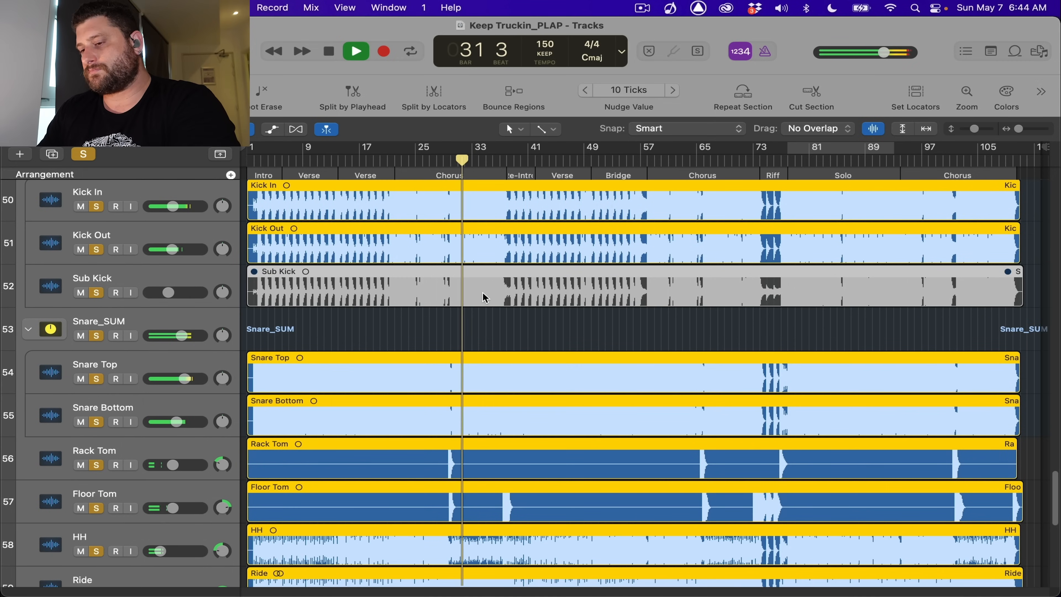
scroll(452, 296, up, 3)
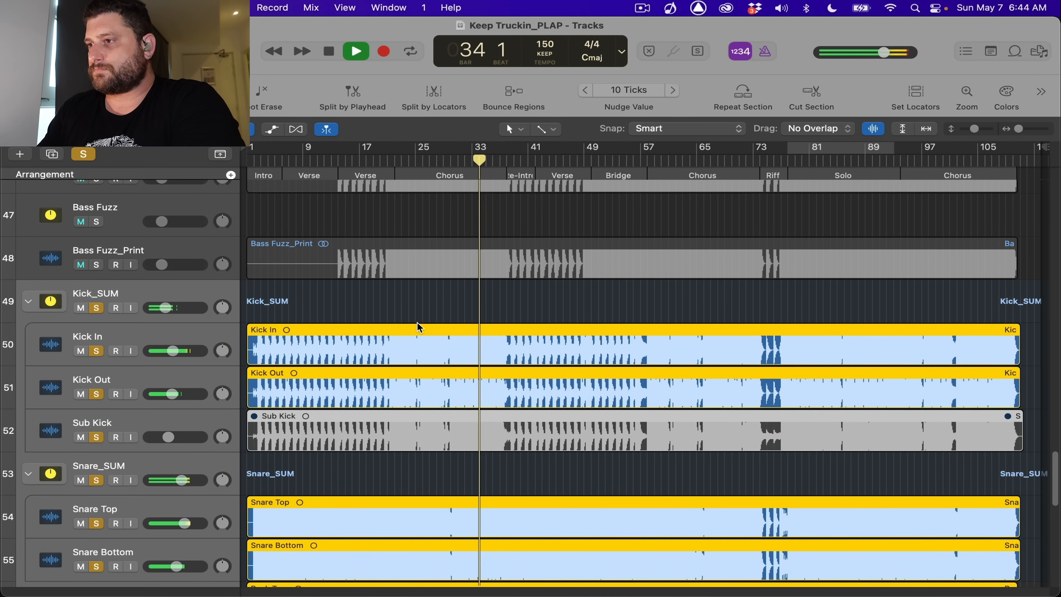
key(space)
- Replace the drum solos with a solo on Kick In and zoom in on the chorus at bar 30
click(202, 328)
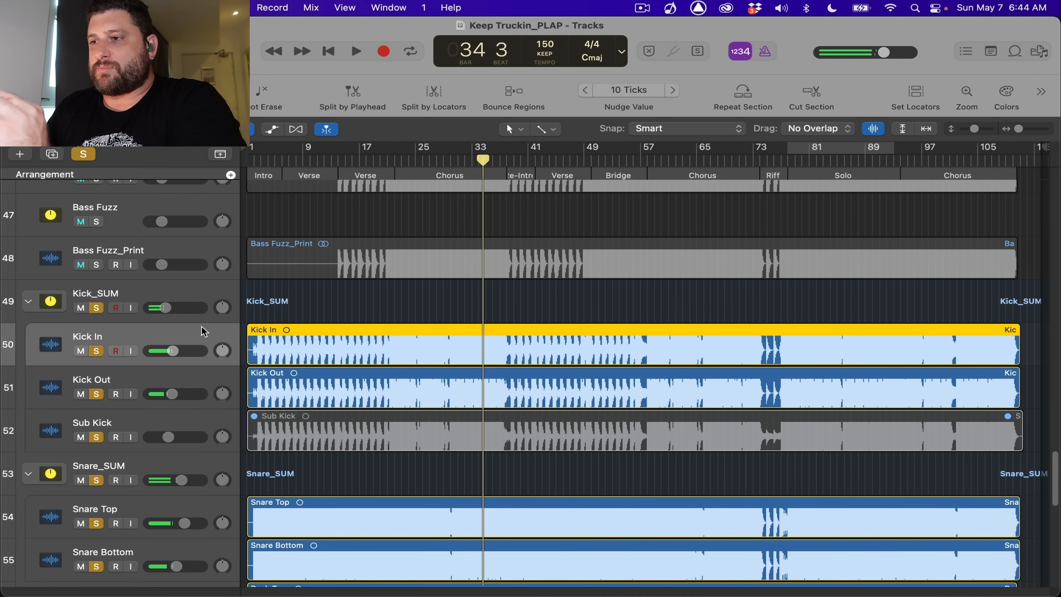
click(84, 157)
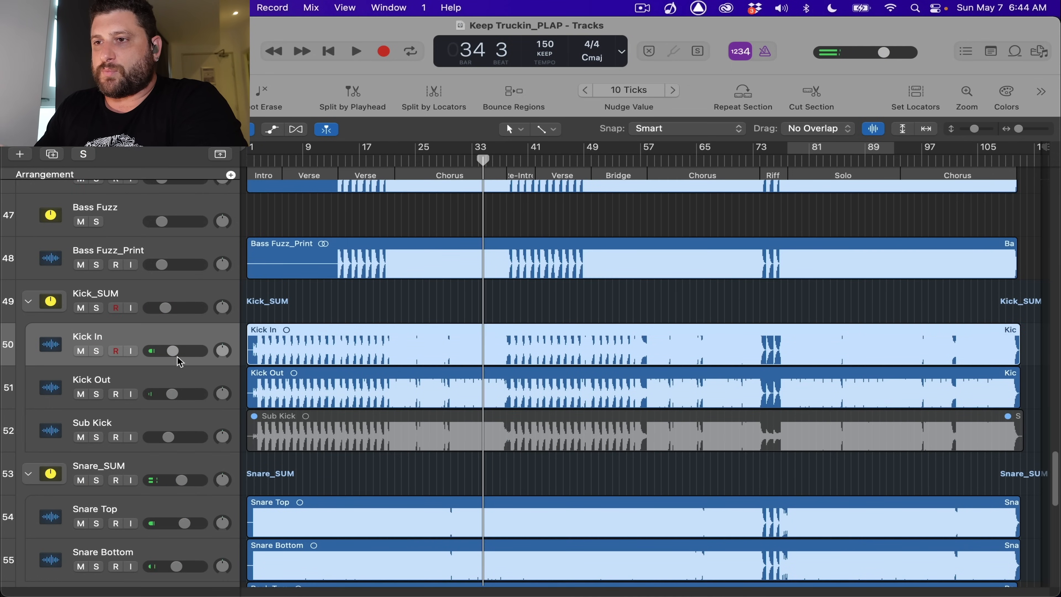
click(96, 350)
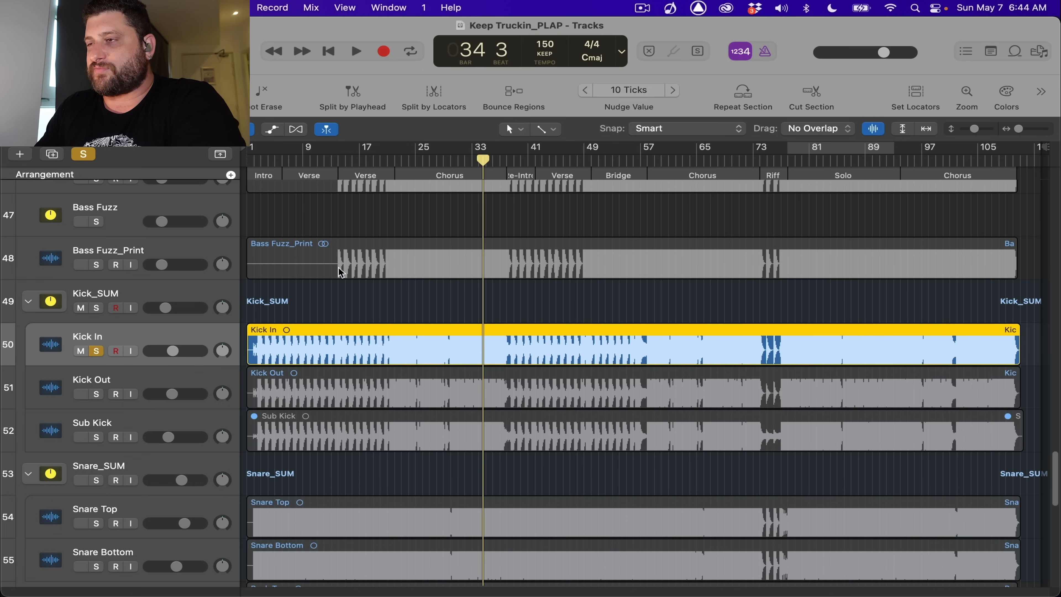
click(455, 156)
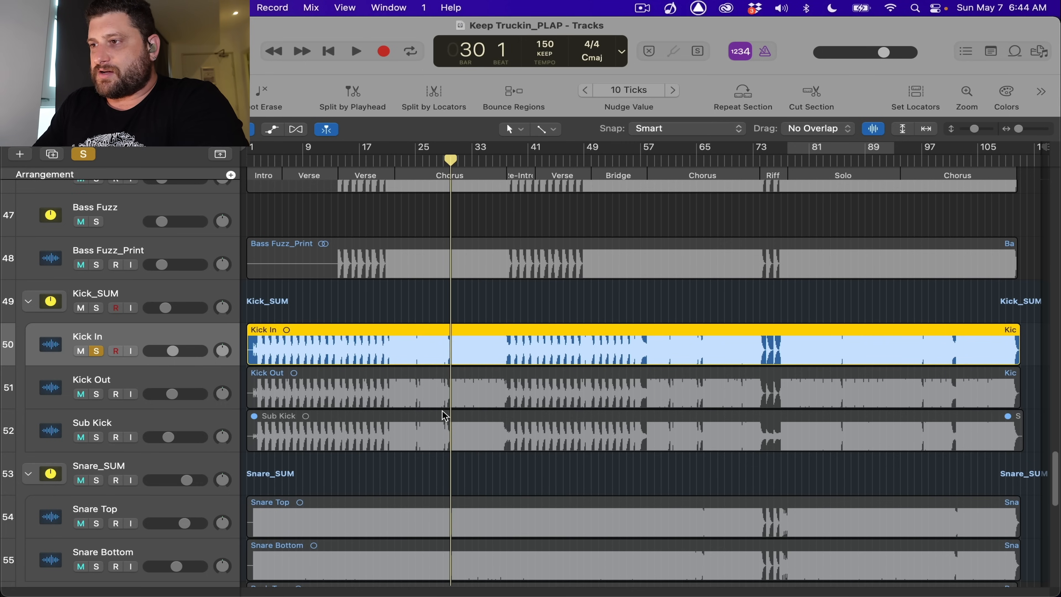
scroll(444, 415, up, 5)
scroll(446, 416, up, 5)
scroll(445, 416, down, 5)
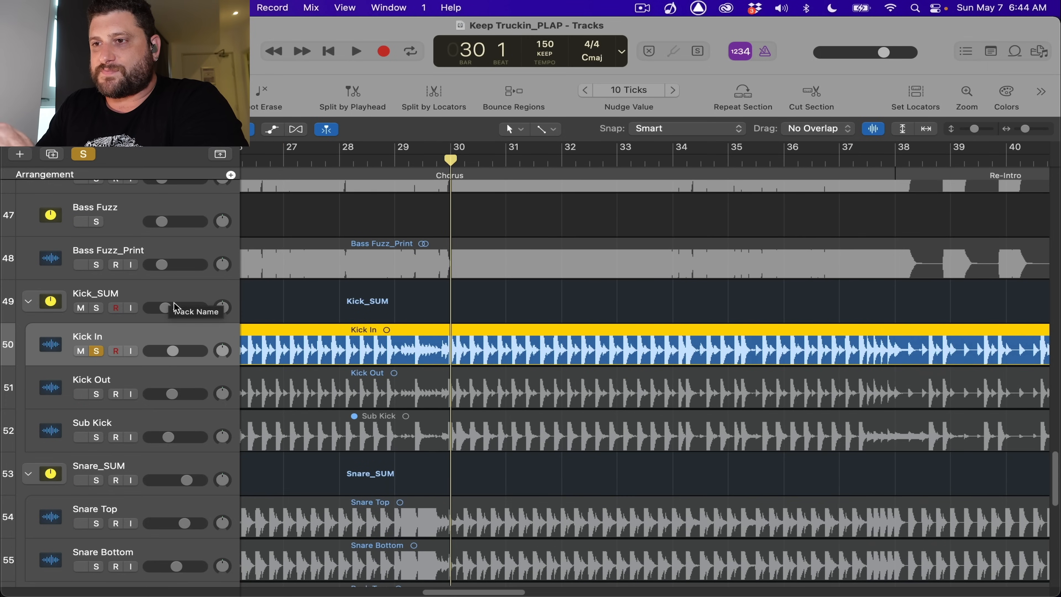
- Show the channel strips beside the track list and select Kick_SUM to display its plug-in chain
key(i)
click(291, 378)
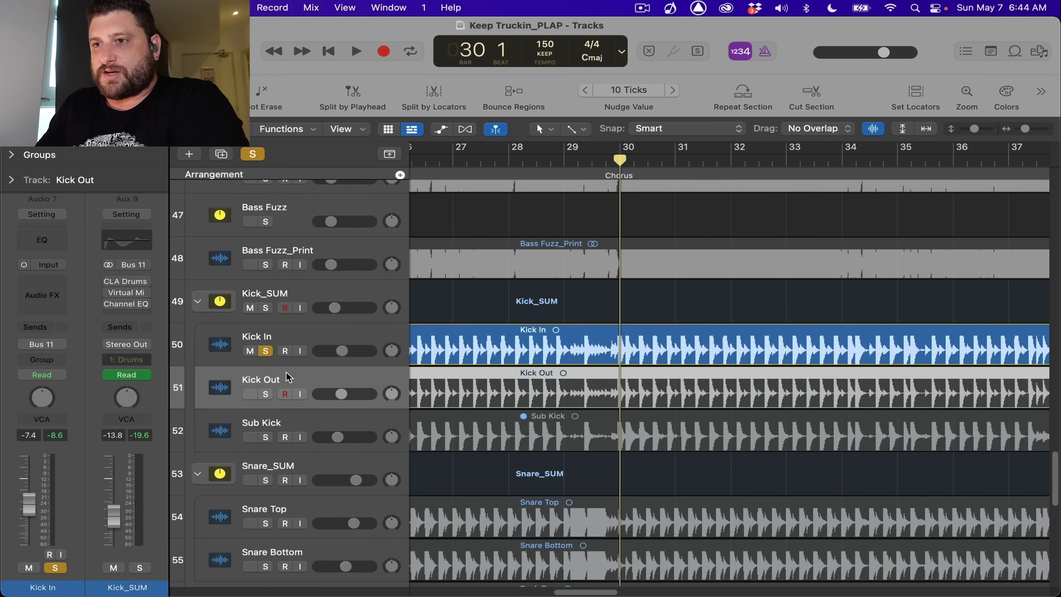
click(314, 341)
click(323, 297)
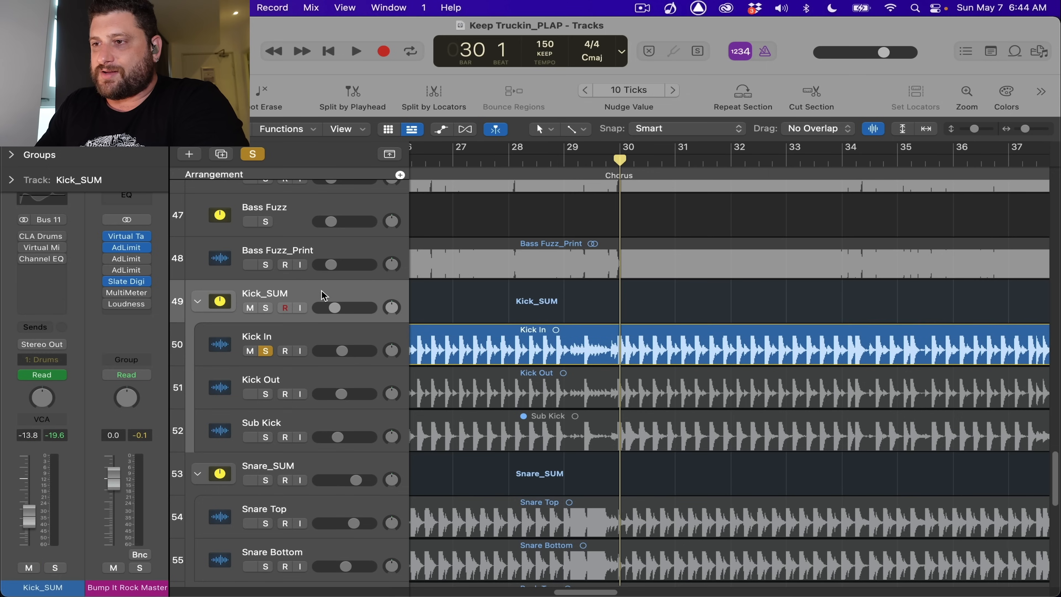
- Unsolo Kick In, enable Virtual Mix Rack on Kick_SUM and view its Big Rock Kick settings
click(266, 350)
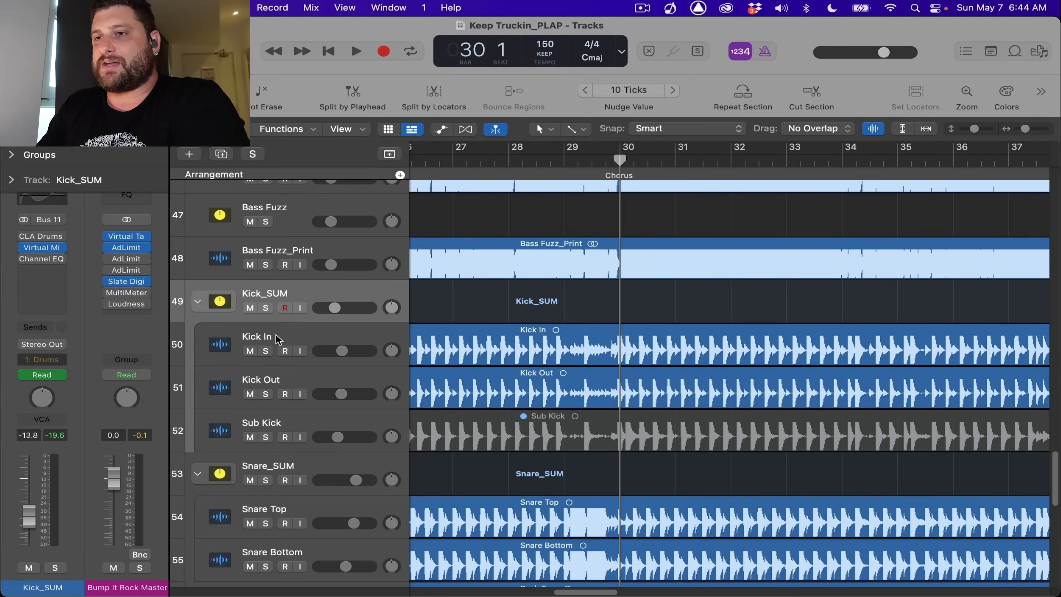
click(35, 249)
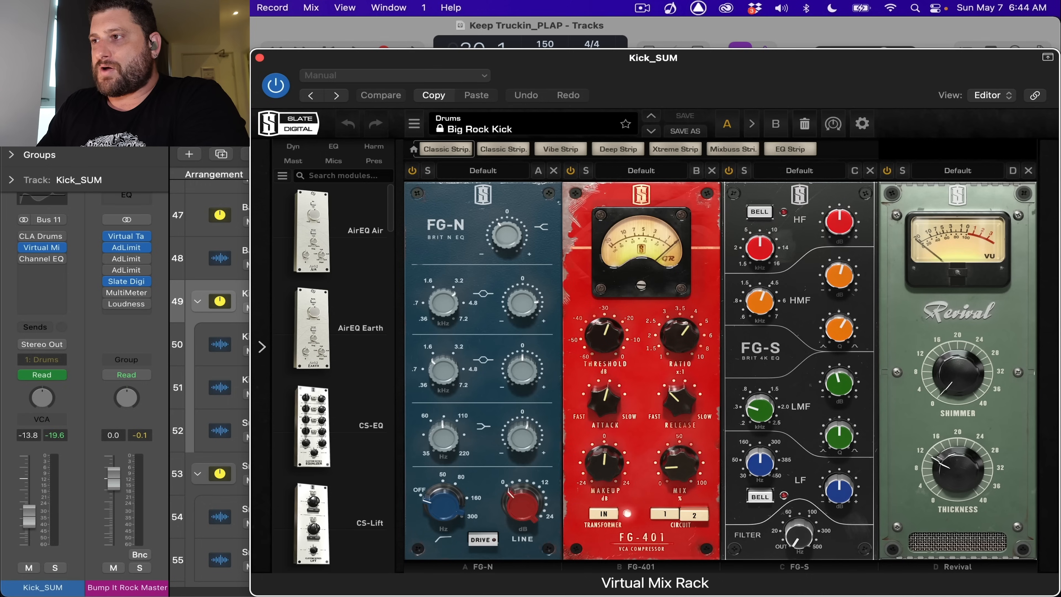
click(259, 58)
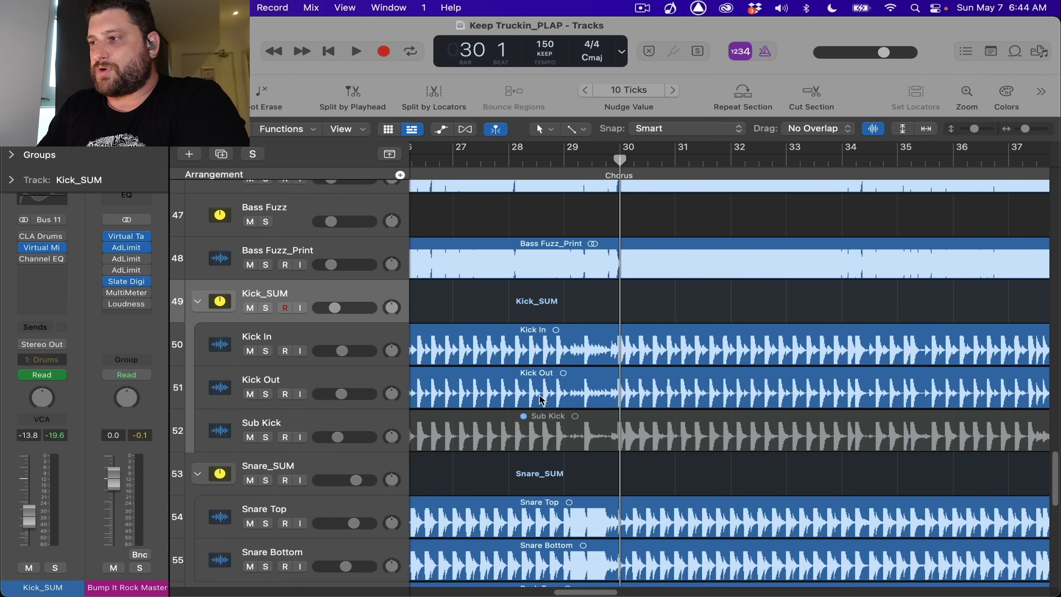
- Play from bar 30 with Kick_SUM soloed and enable its Channel EQ
key(space)
click(266, 308)
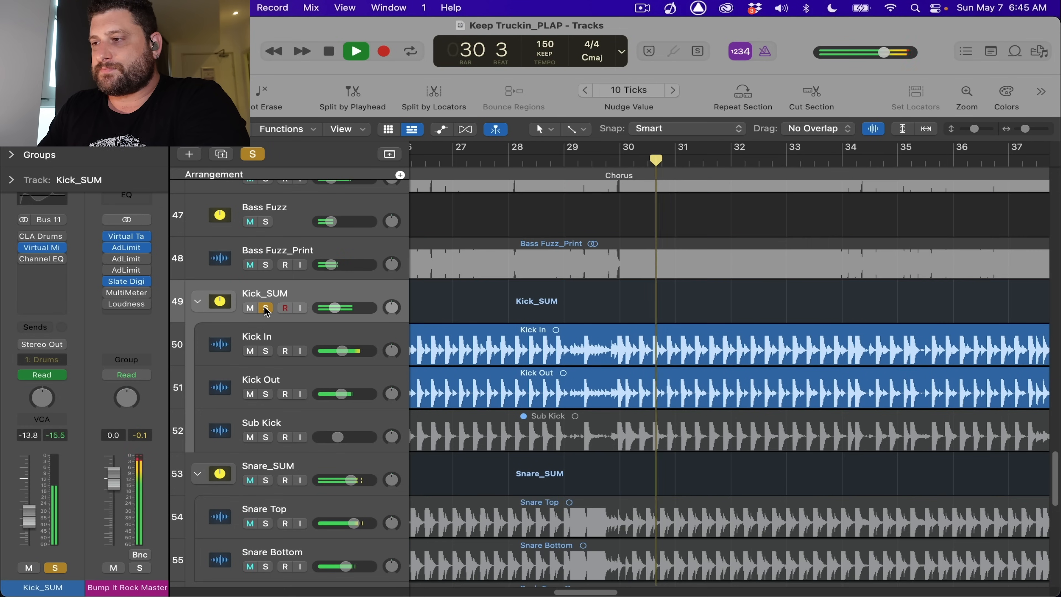
mouse_move(27, 263)
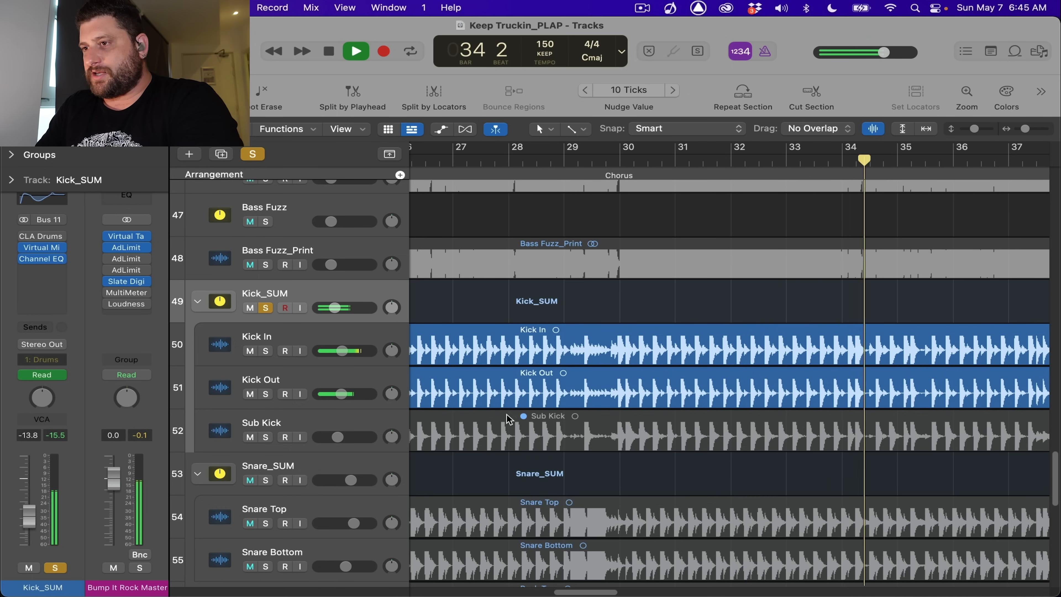
- Solo Snare_SUM together with the kick and enable its send to the Bus 28 Drum Verb
click(332, 459)
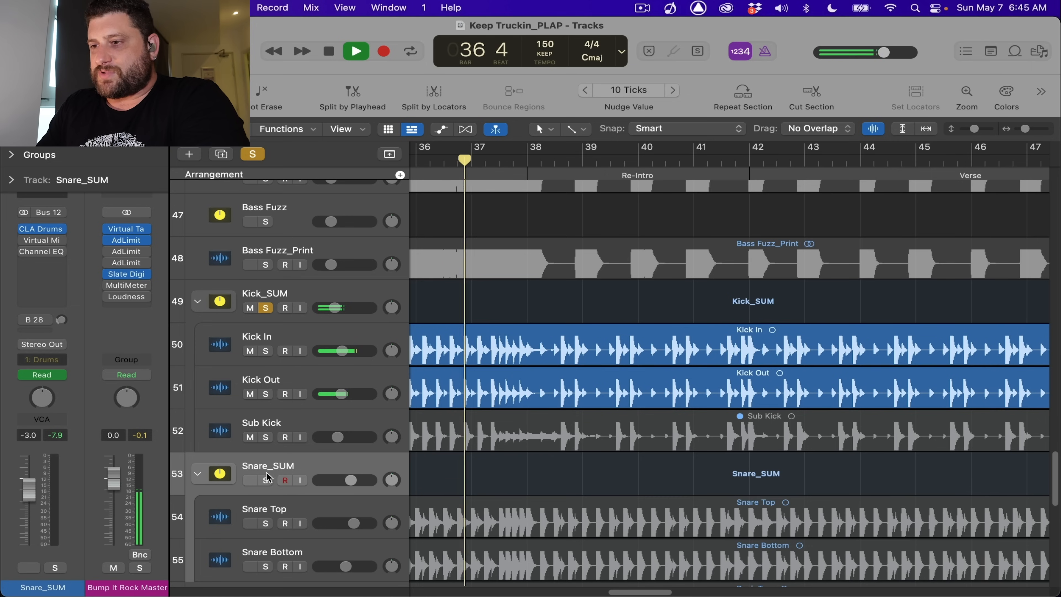
click(266, 481)
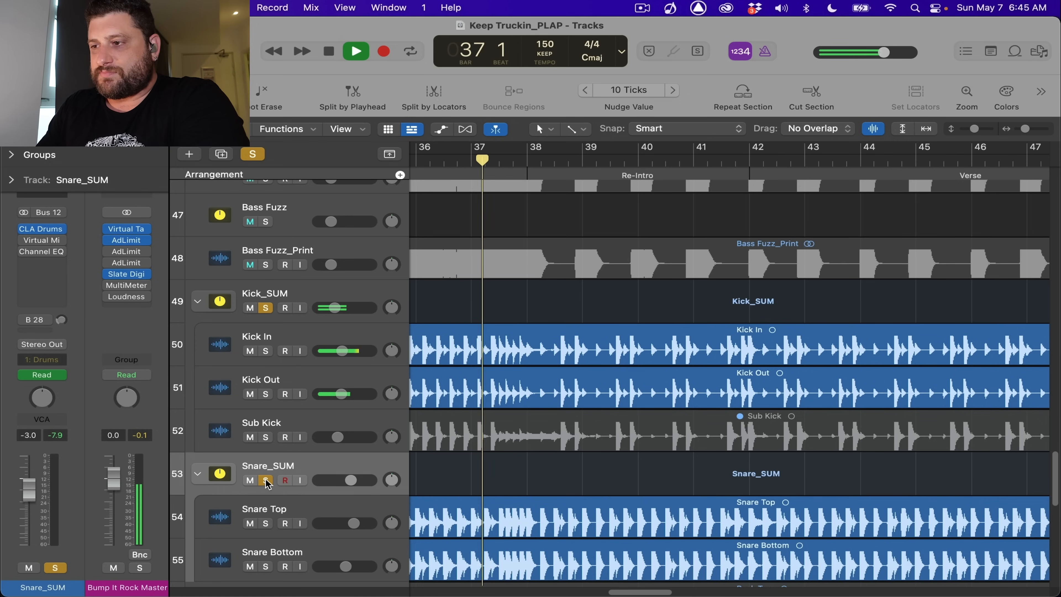
click(61, 320)
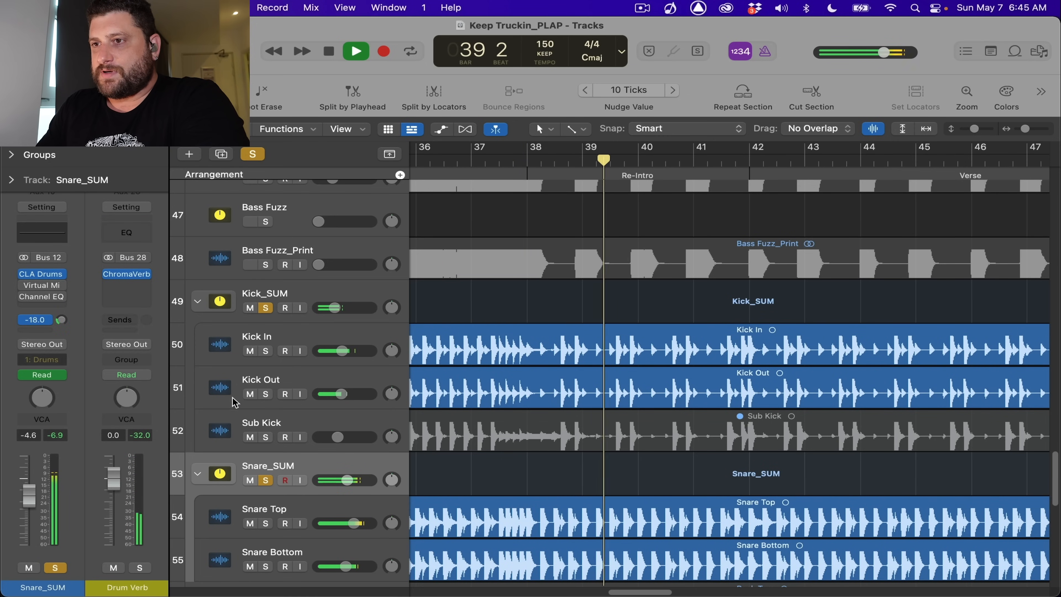
scroll(330, 493, down, 6)
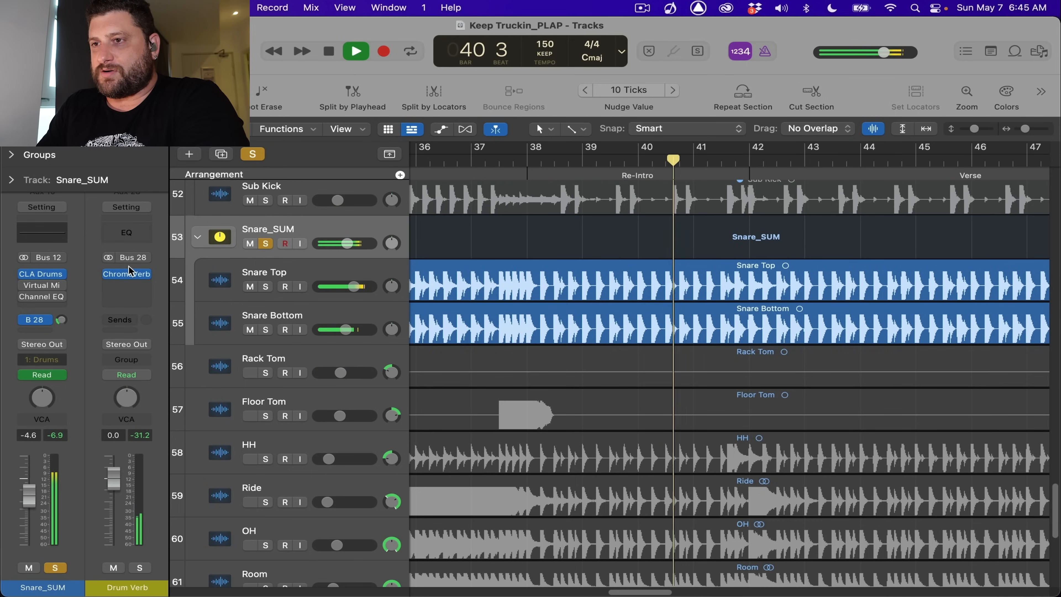
- Review the ChromaVerb settings on the Drum Verb bus and the channel strips of Rack Tom and Floor Tom
click(131, 275)
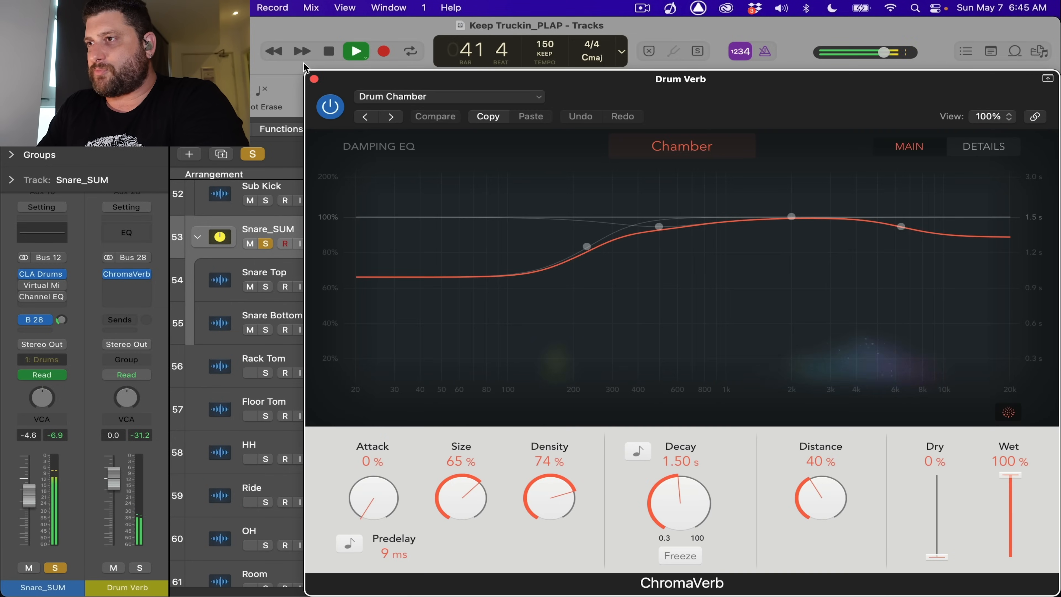
click(314, 79)
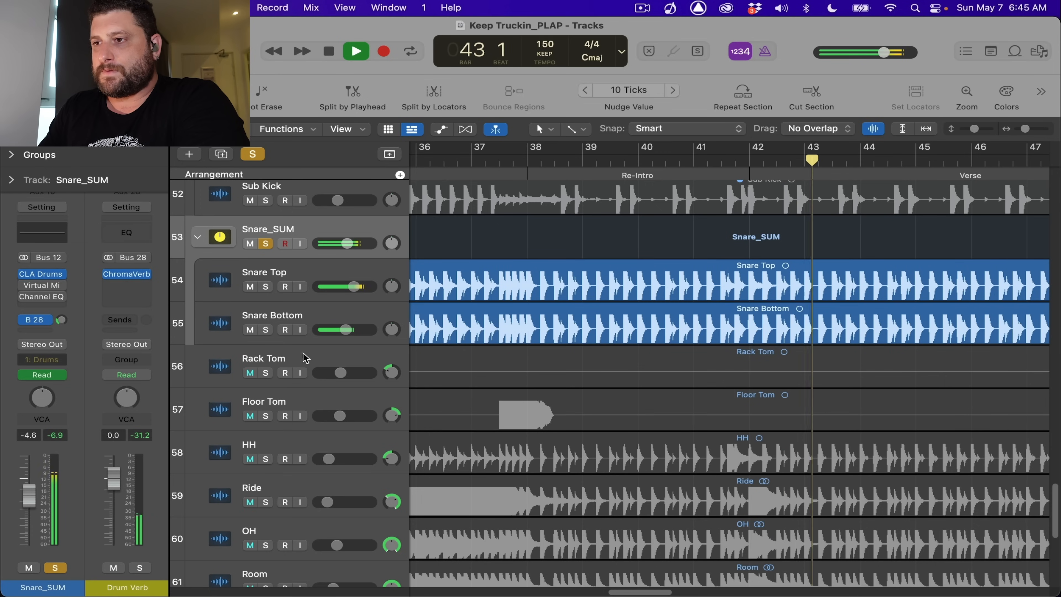
click(287, 358)
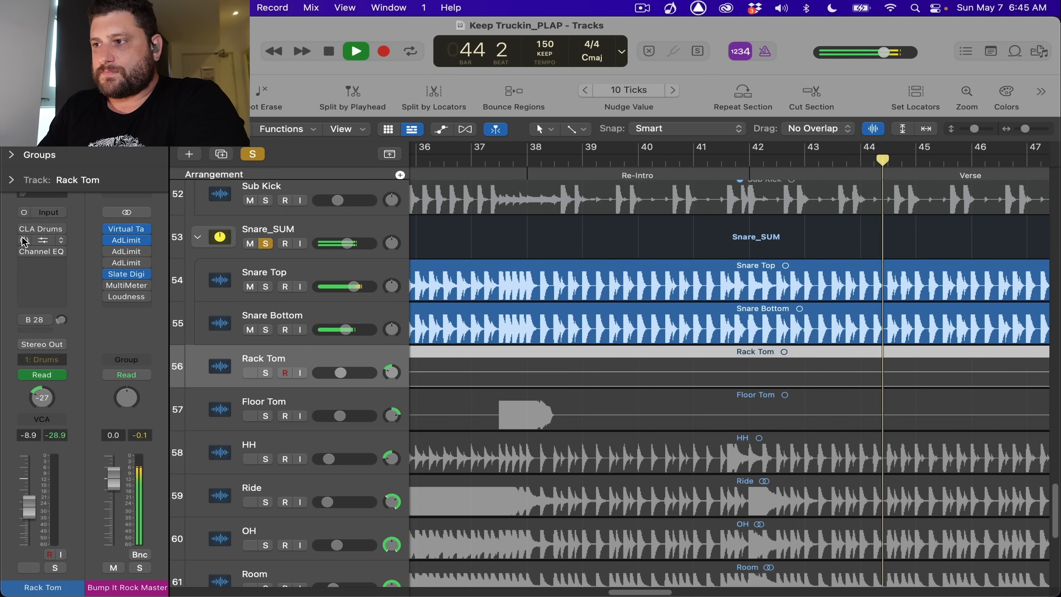
click(300, 390)
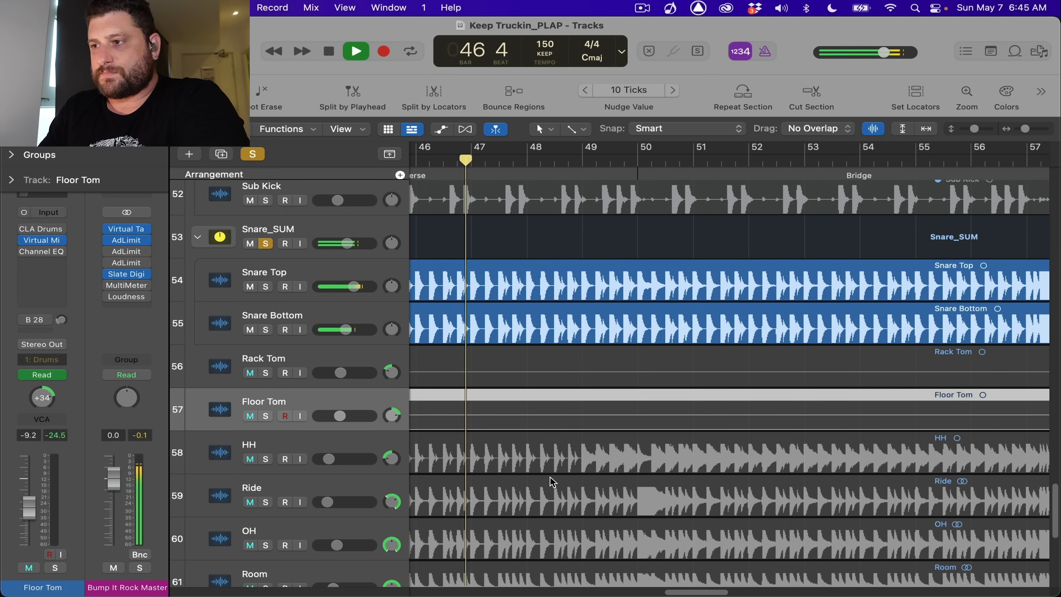
- Solo Rack Tom and Floor Tom with the kick and snare and play them at the Riff section around bar 73
scroll(557, 482, down, 5)
scroll(557, 482, left, 2)
scroll(556, 478, down, 8)
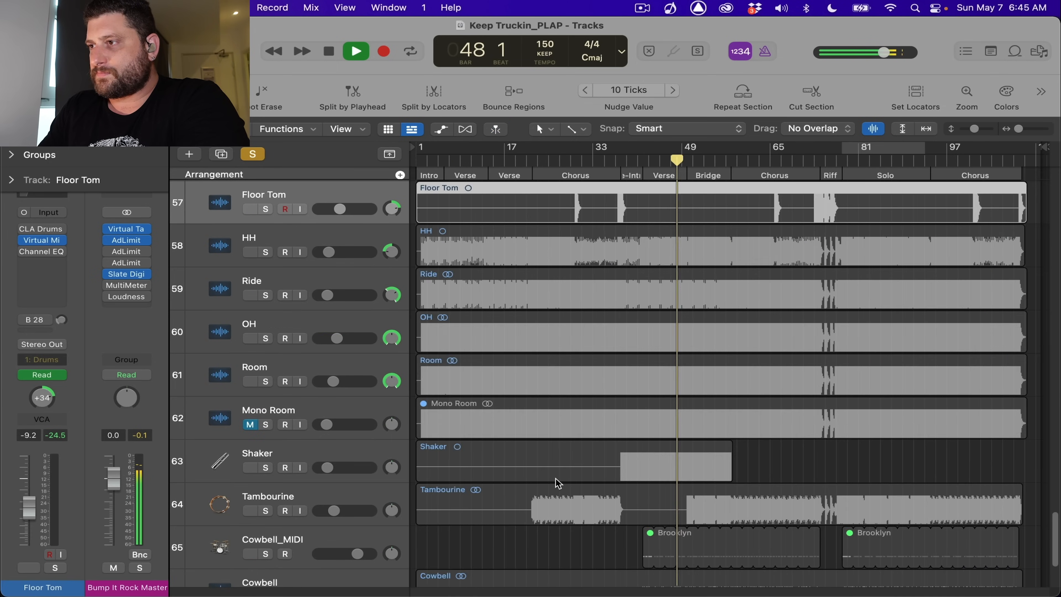
scroll(556, 478, up, 2)
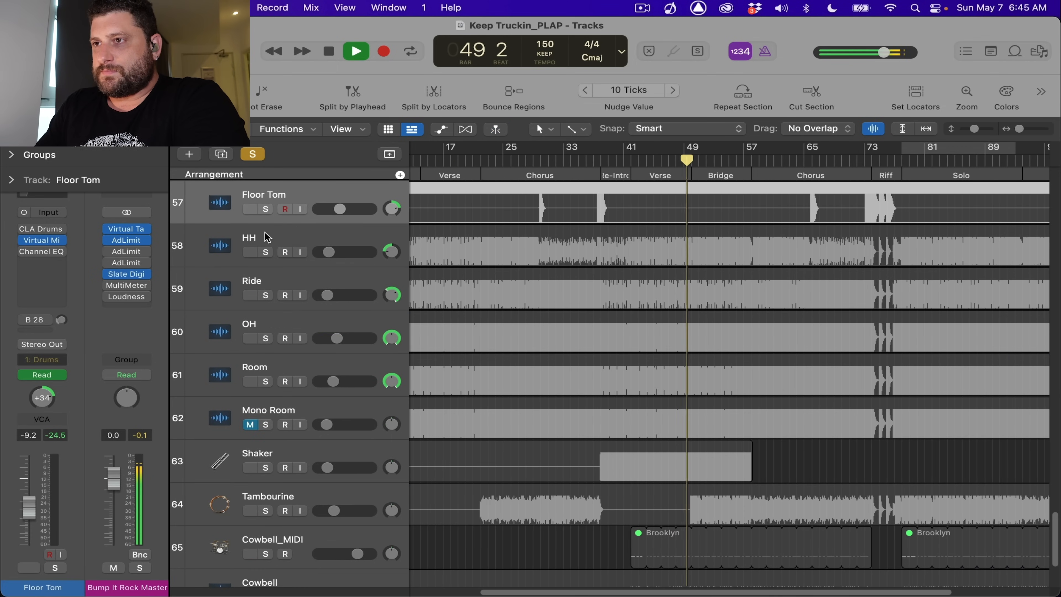
scroll(267, 251, up, 2)
click(265, 283)
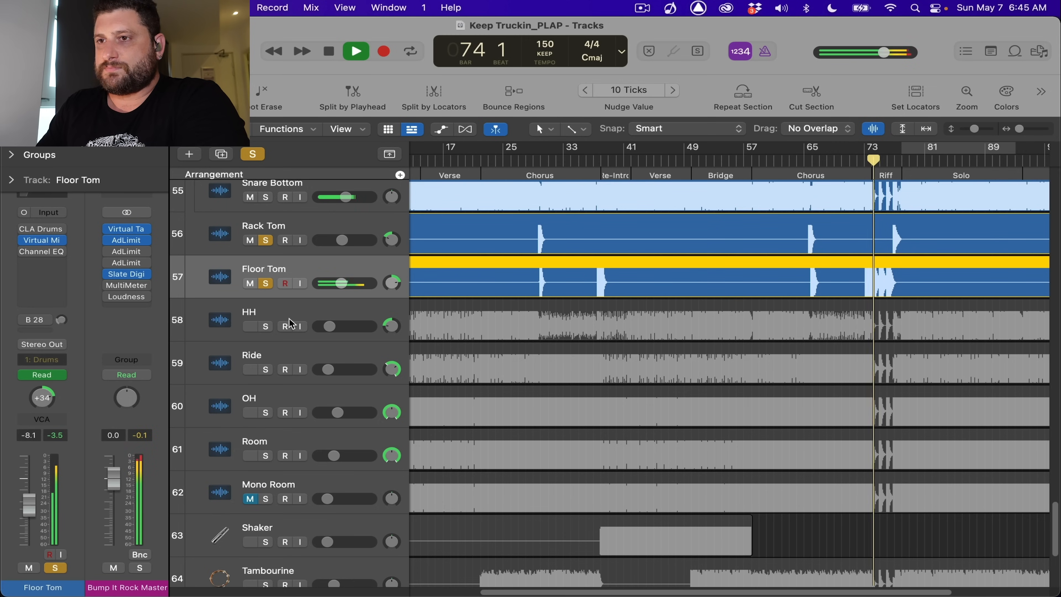
- Select HH and Ride in turn and add both to the soloed drum tracks
click(295, 312)
click(265, 326)
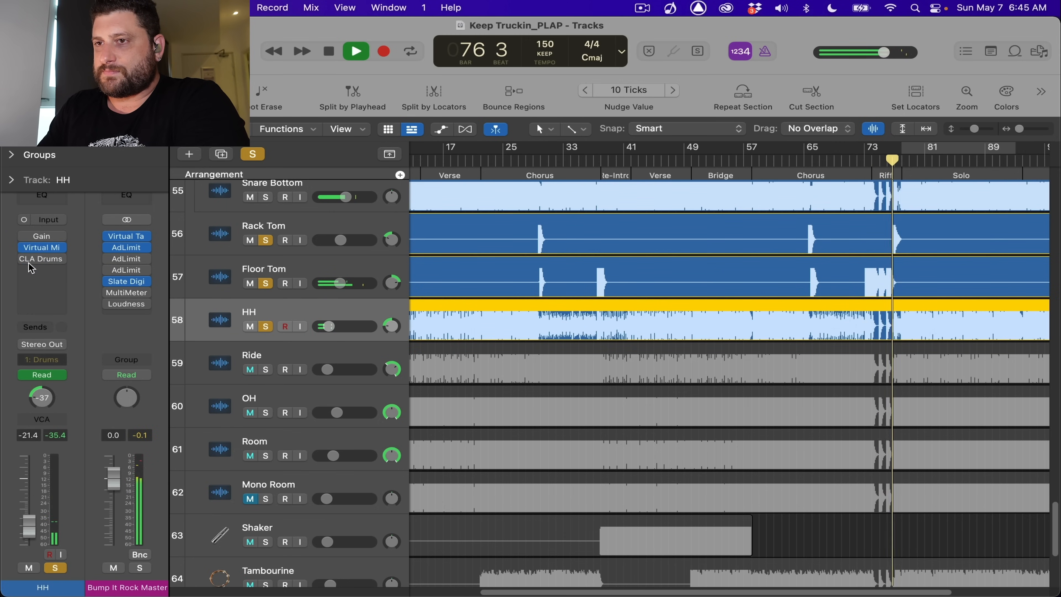
click(320, 356)
click(265, 369)
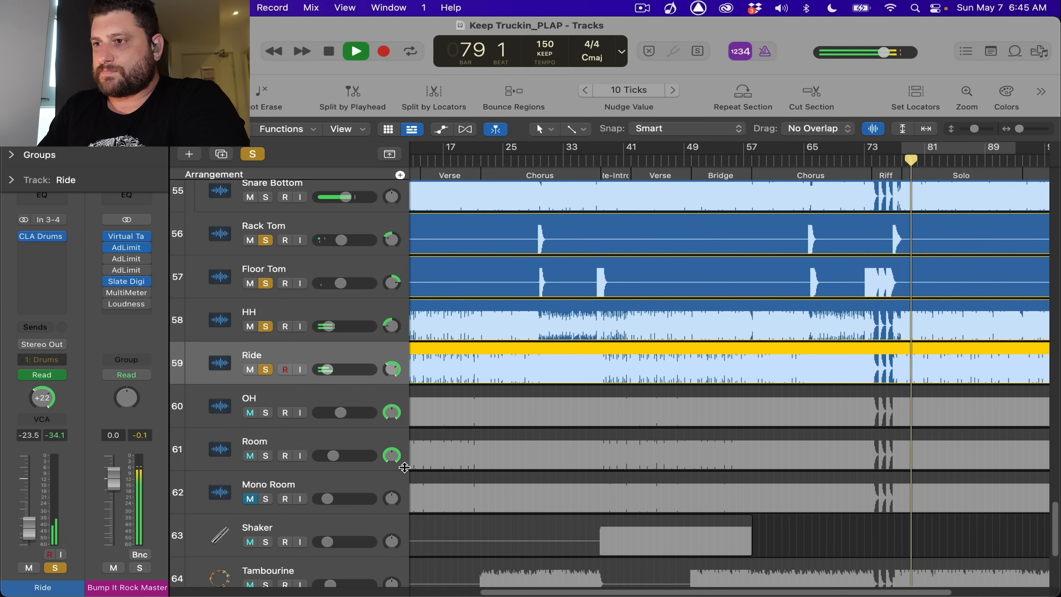
- Solo the OH track and enable its CLA Drums and Channel EQ plug-ins
click(265, 413)
click(292, 399)
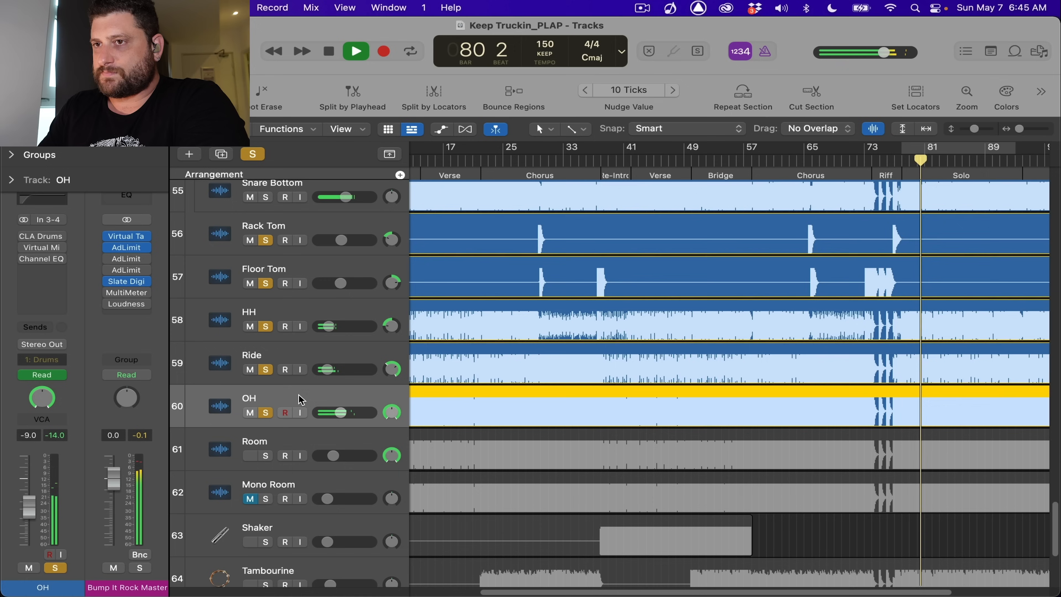
click(23, 236)
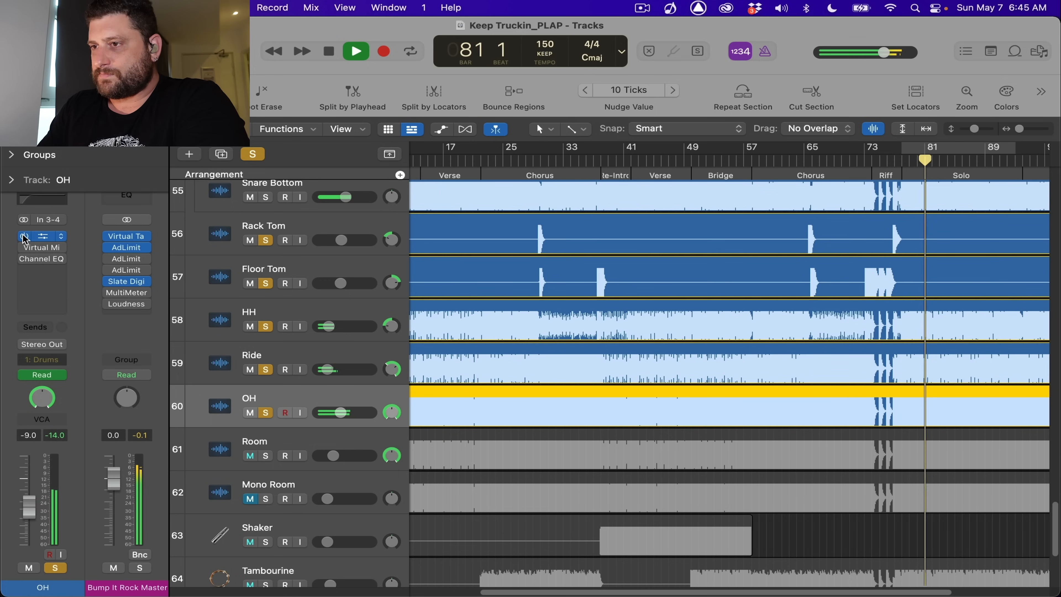
click(24, 259)
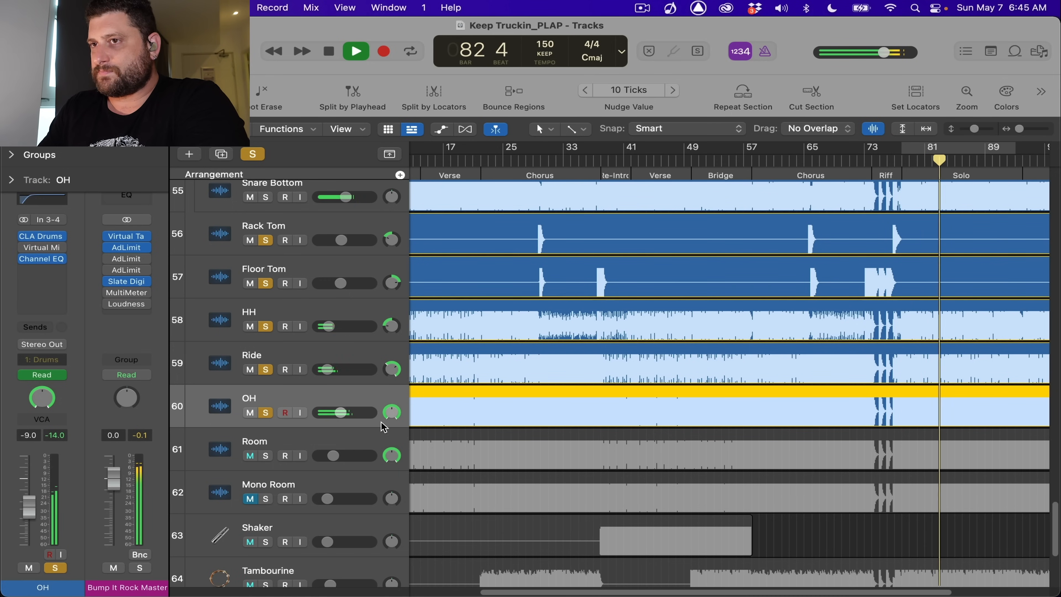
- Enable CLA Drums on the Room track, solo it with the other drums and stop playback
click(318, 439)
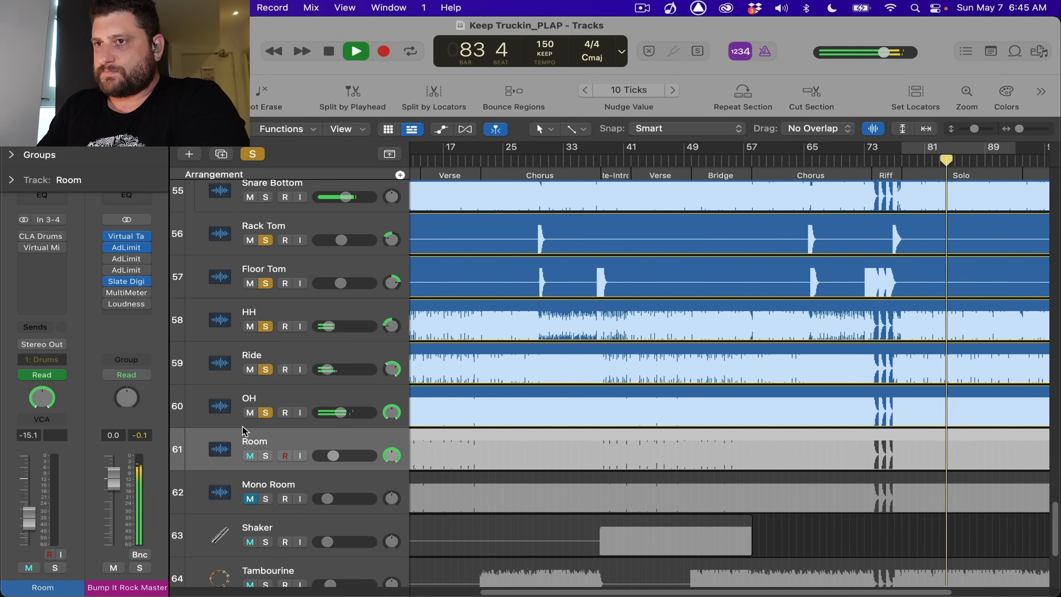
click(24, 237)
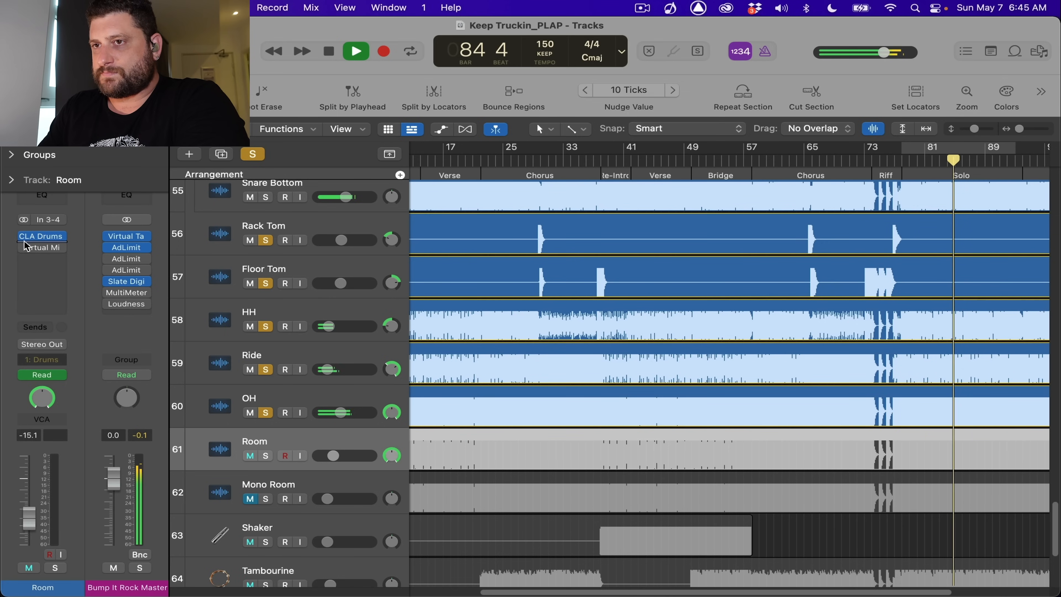
click(266, 456)
key(space)
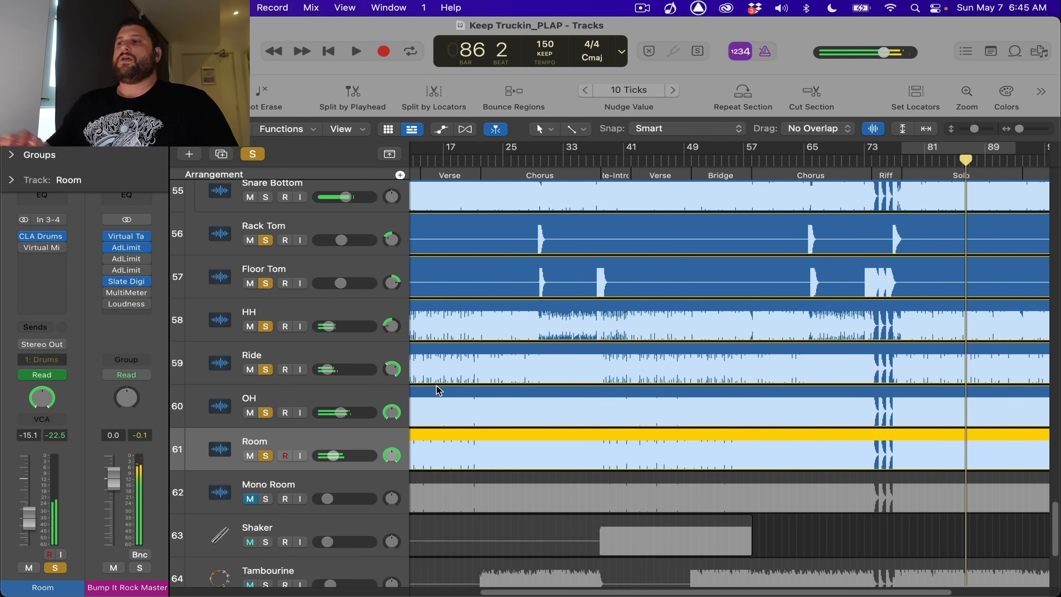
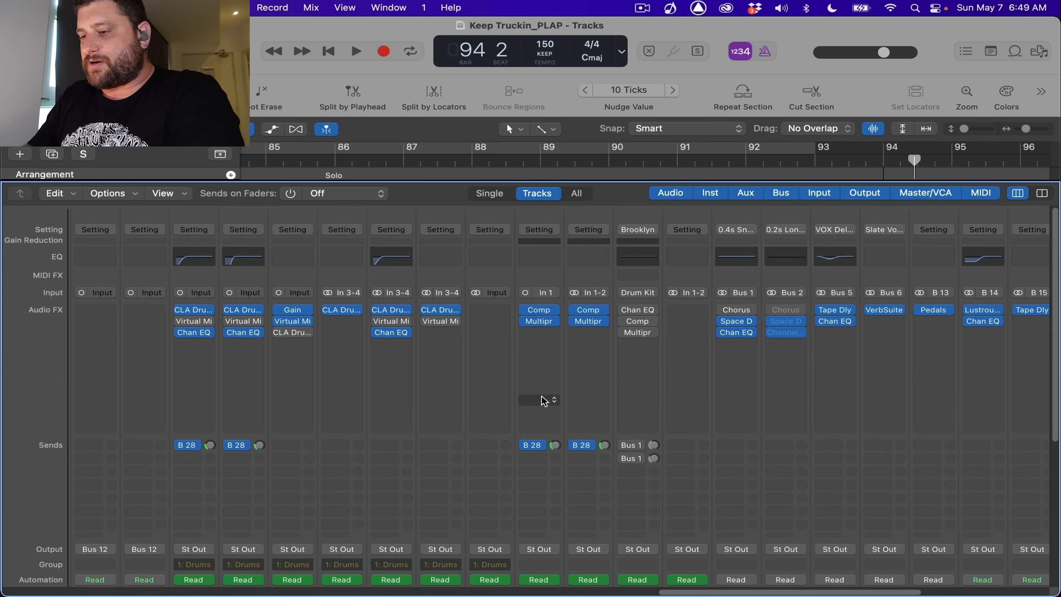
- Hide the mixer, fit the whole song in view and audition the soloed Shaker from the Re-Intro
key(x)
scroll(446, 433, down, 5)
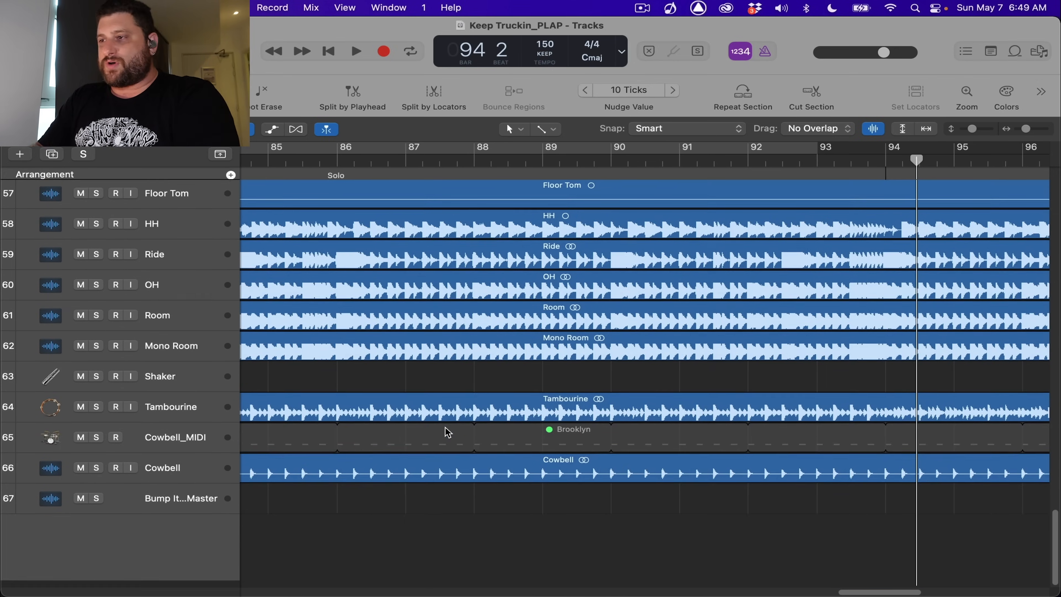
key(z)
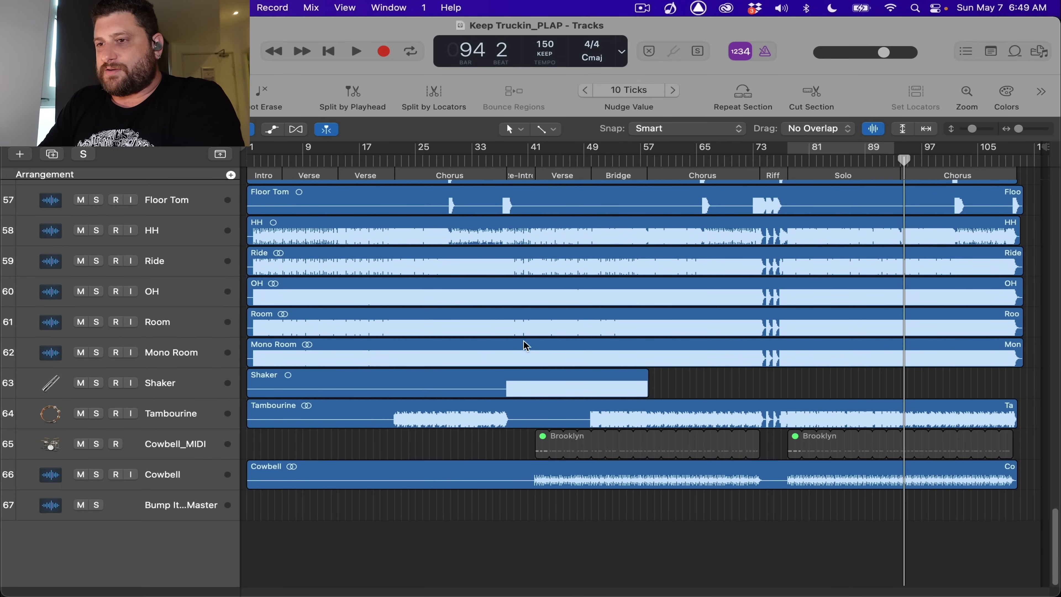
click(399, 162)
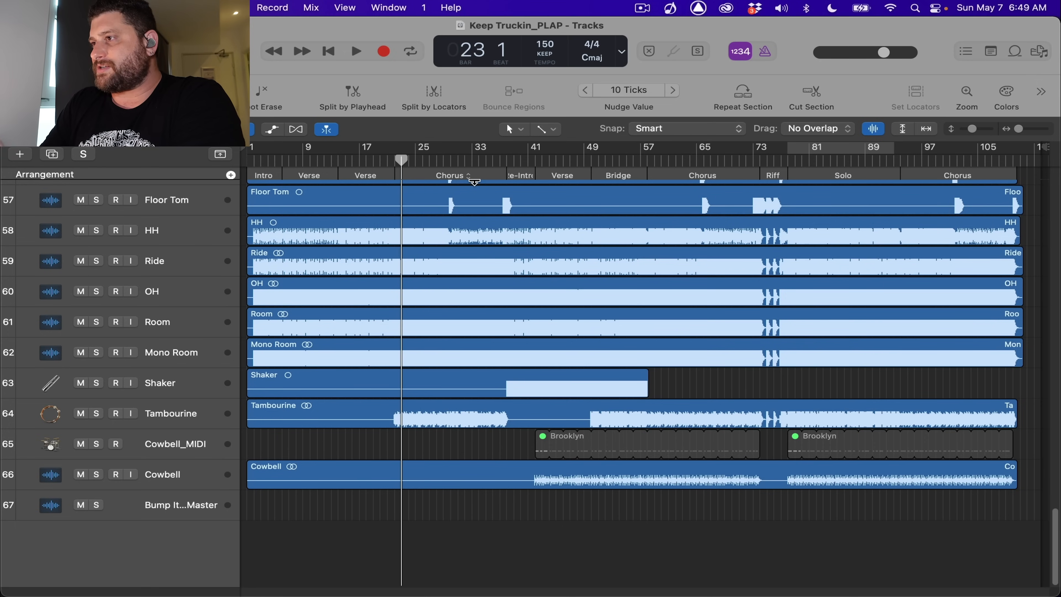
click(514, 161)
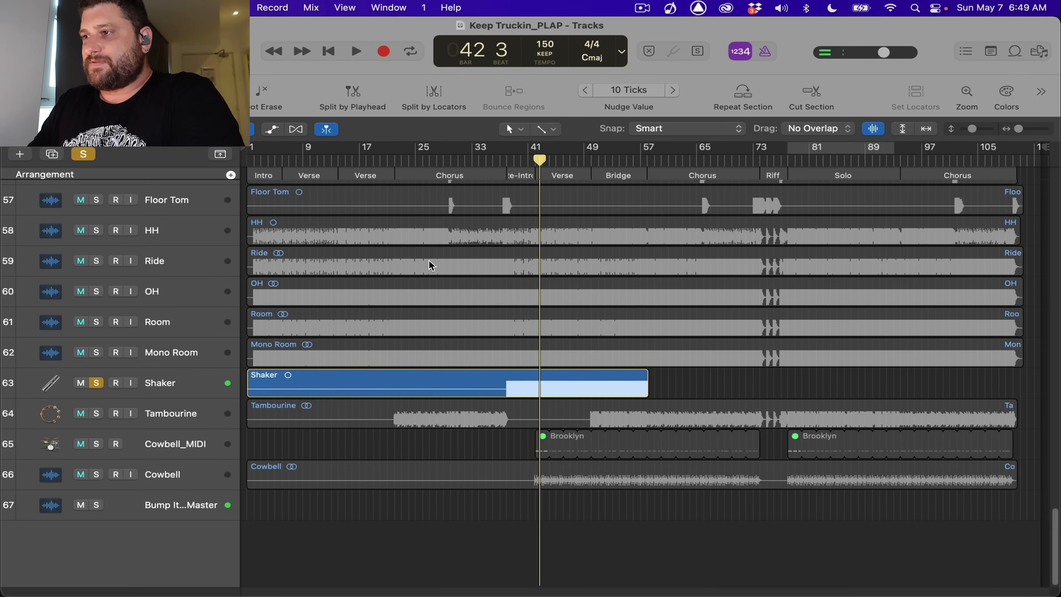
- Solo Tambourine alongside Shaker and play it from about bar 31 in the first Chorus
click(458, 160)
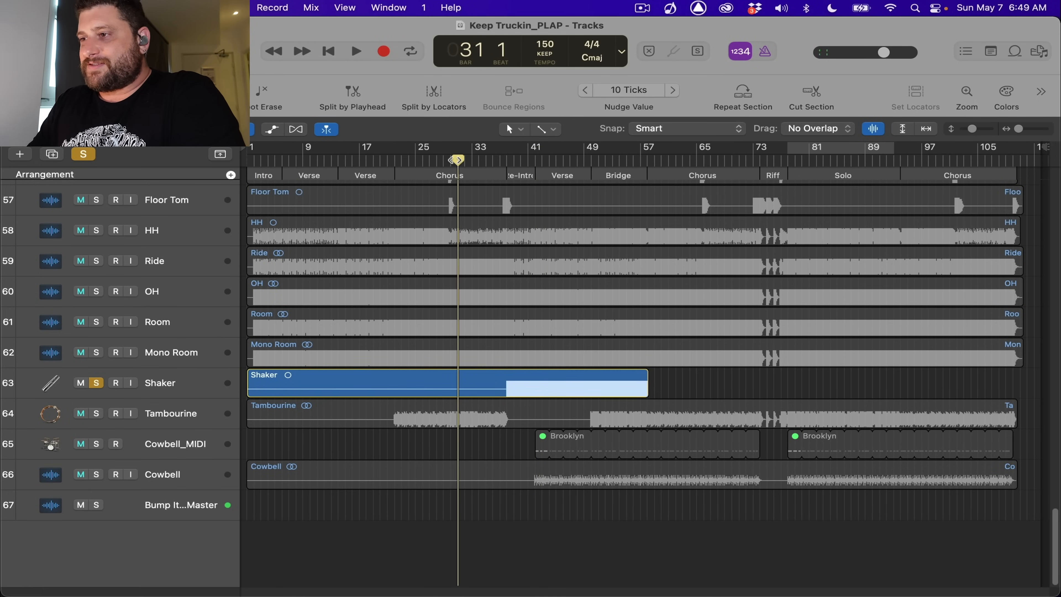
click(97, 413)
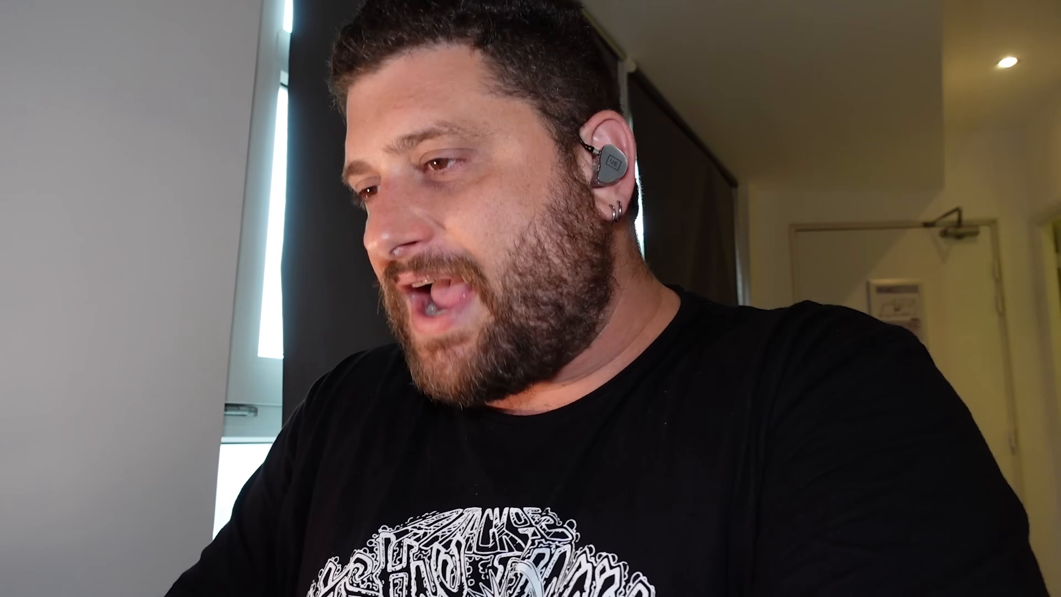
key(space)
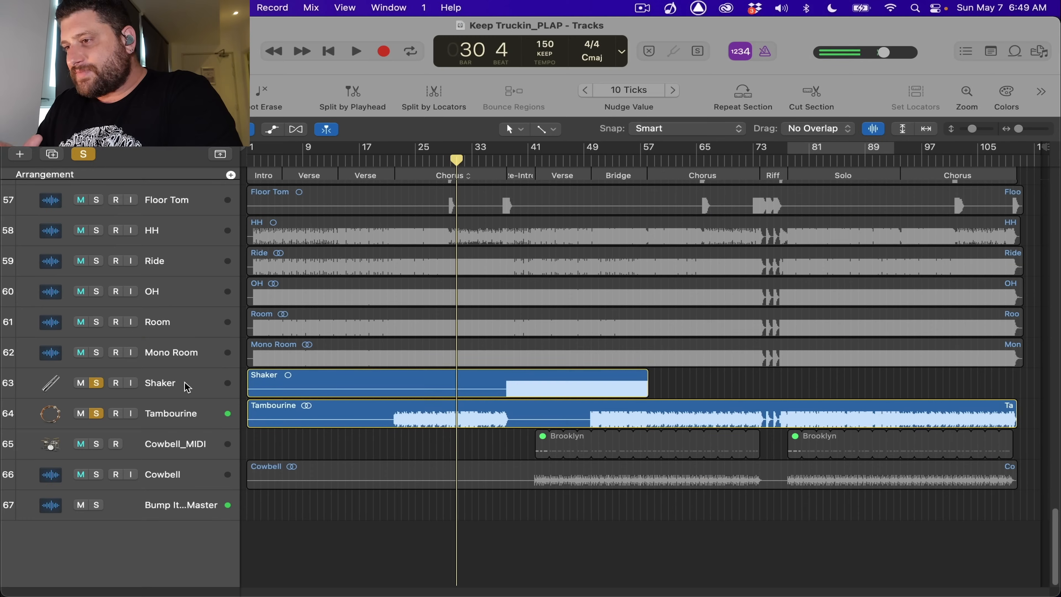
key(space)
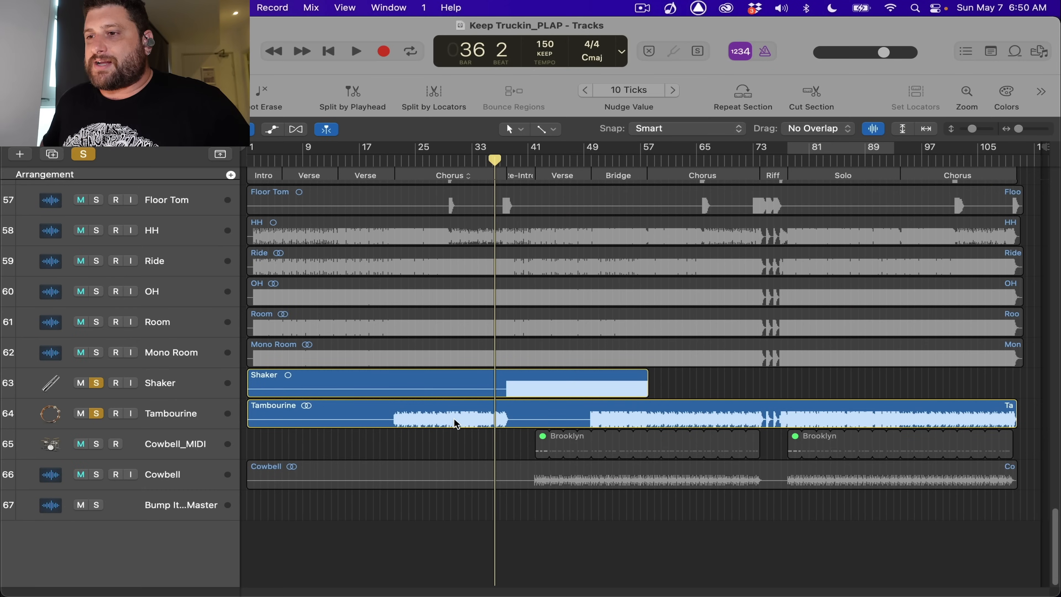
- Replay the Tambourine within the first Chorus and set the playhead just before its entry, at bar 21
click(463, 157)
key(space)
key(space)
click(385, 159)
click(392, 159)
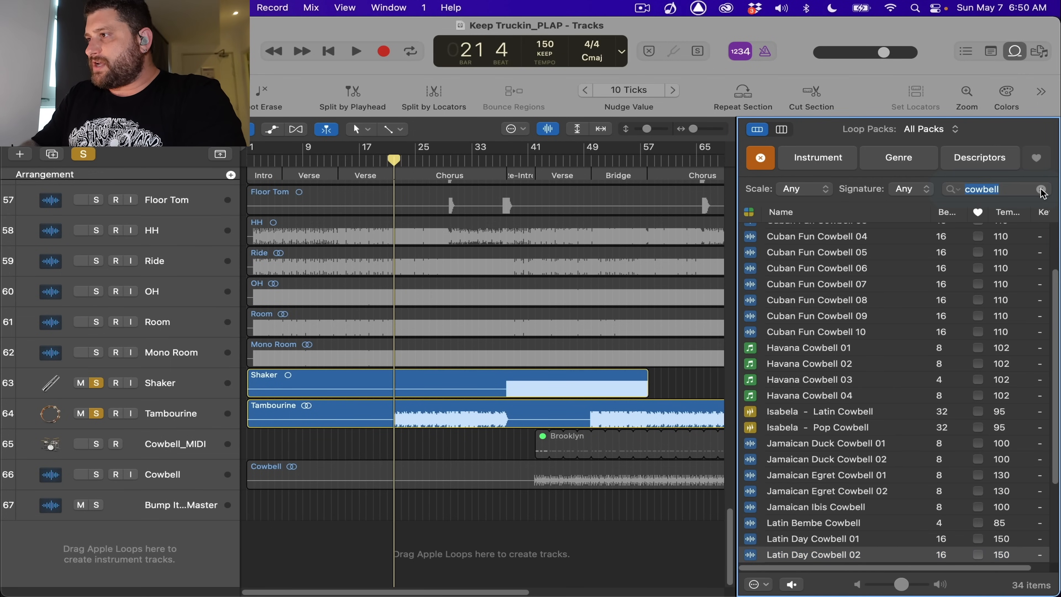
- Replace the Loop Browser's search term with "tambourine"
click(1041, 189)
text(tambourin)
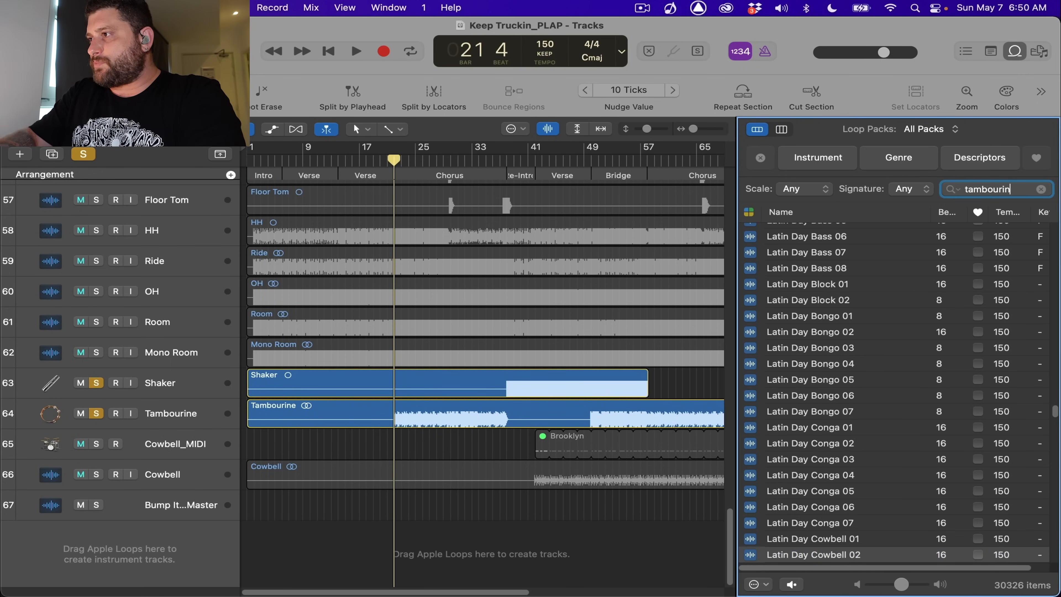
text(e)
- Audition the Apple Loops Tambourine 01 through Tambourine 06 one after another
scroll(825, 426, down, 5)
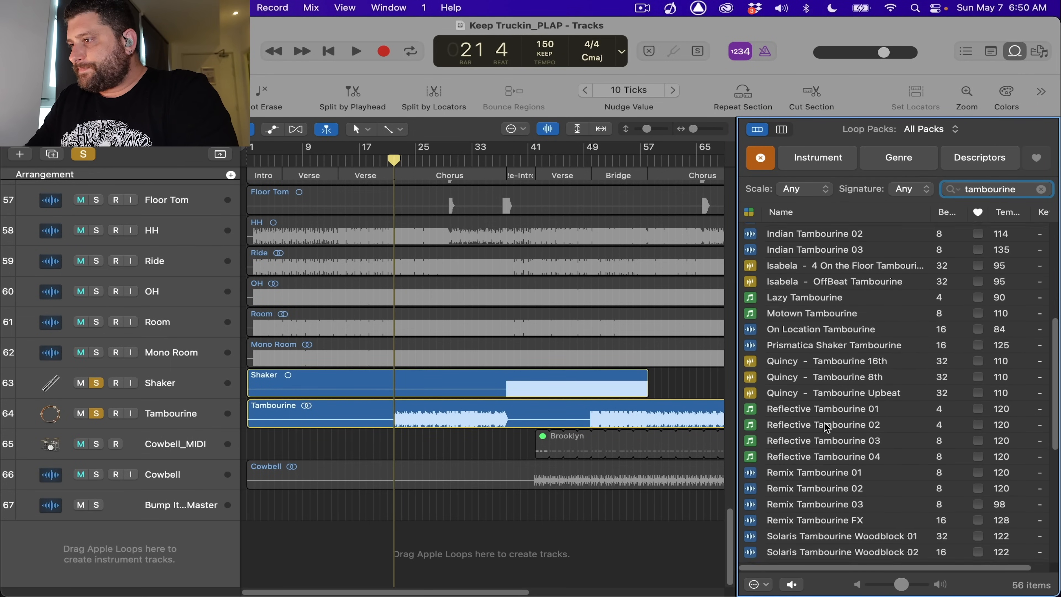
scroll(825, 426, down, 8)
click(825, 339)
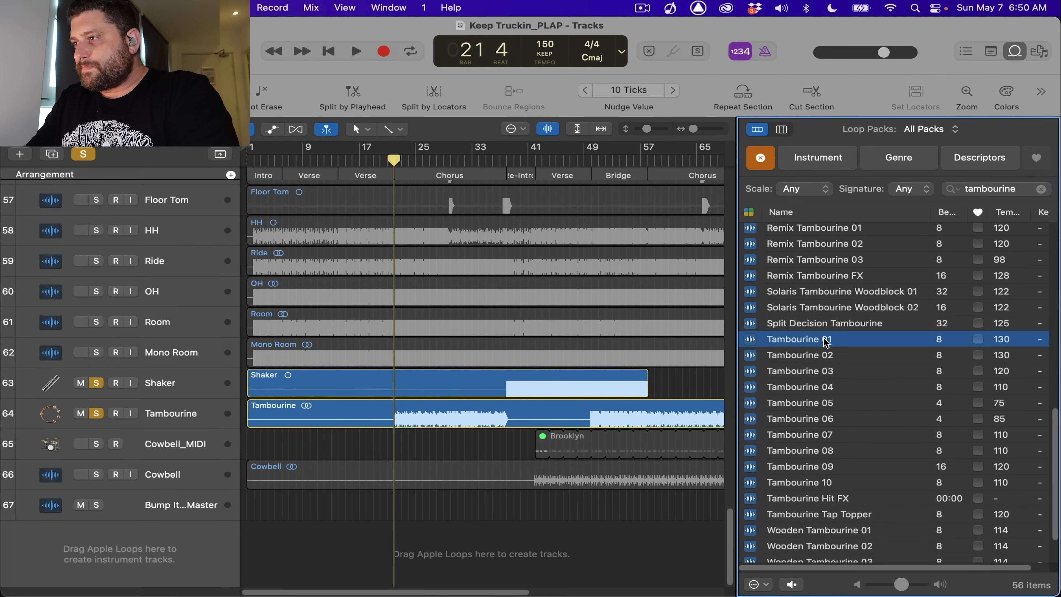
click(827, 356)
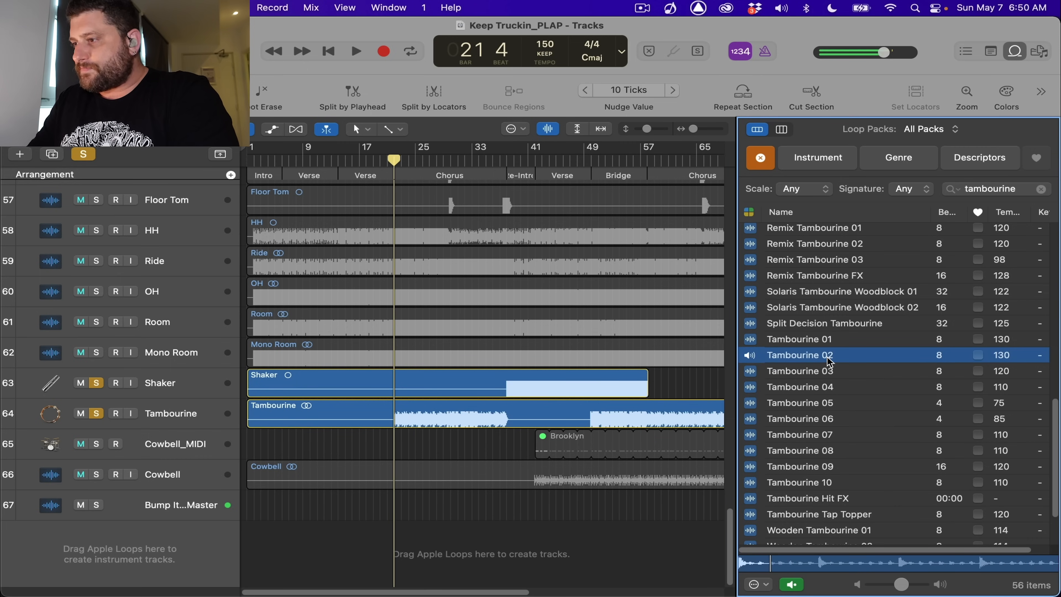
click(829, 372)
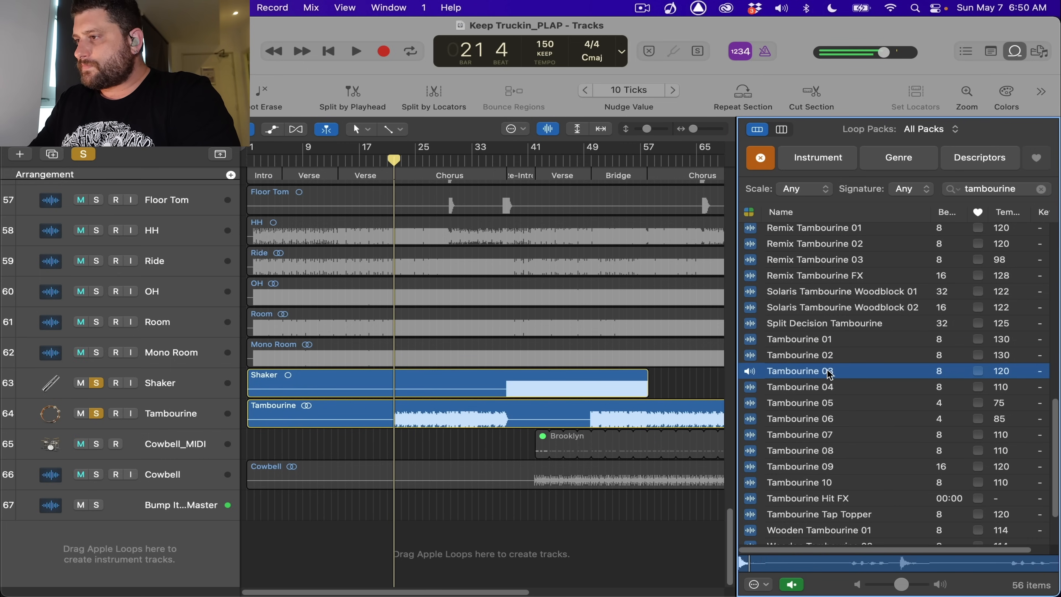
click(829, 388)
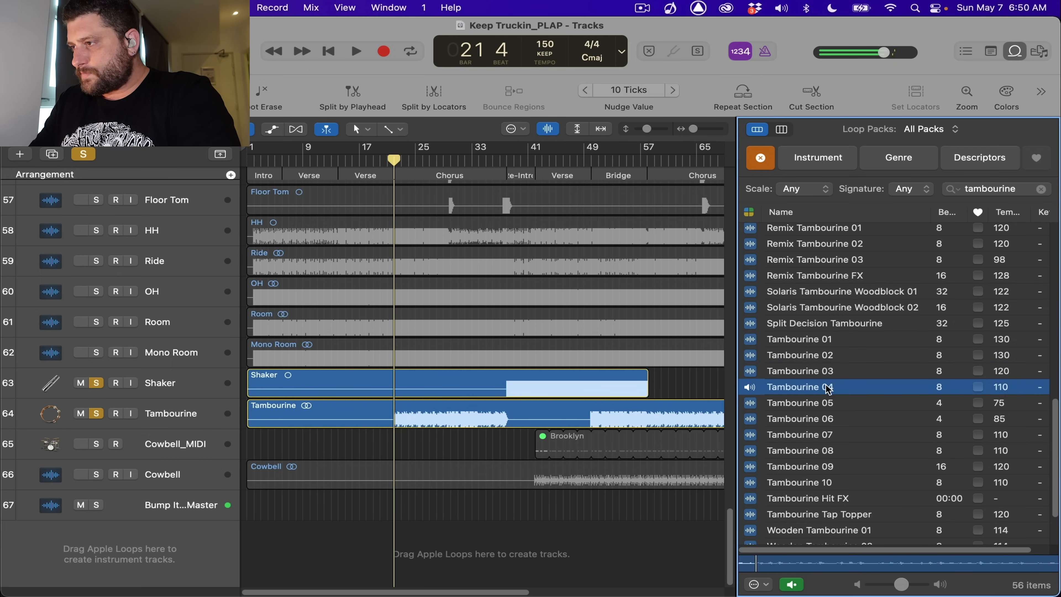
click(831, 403)
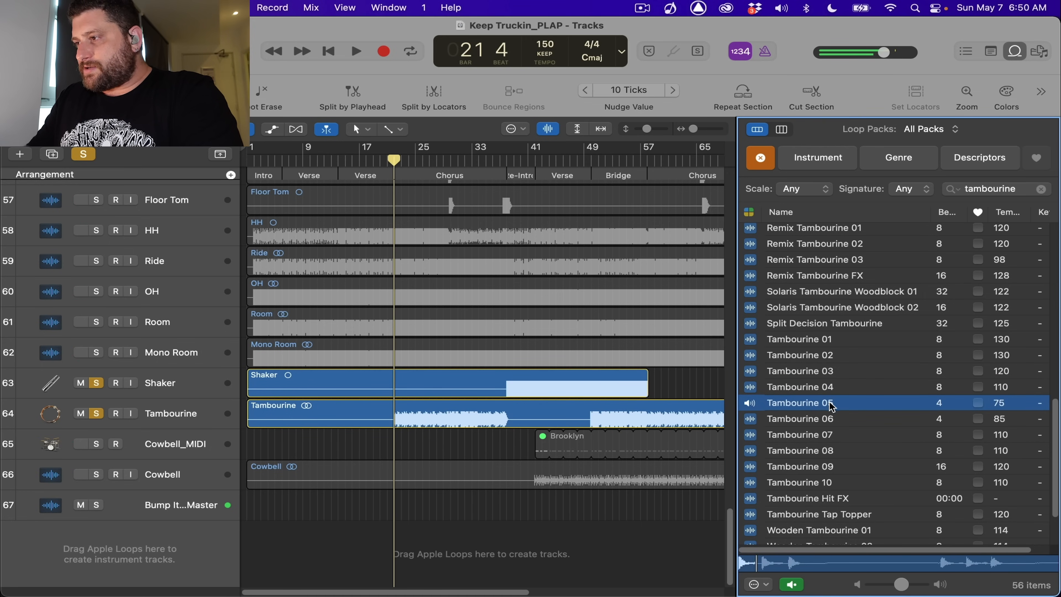
click(832, 422)
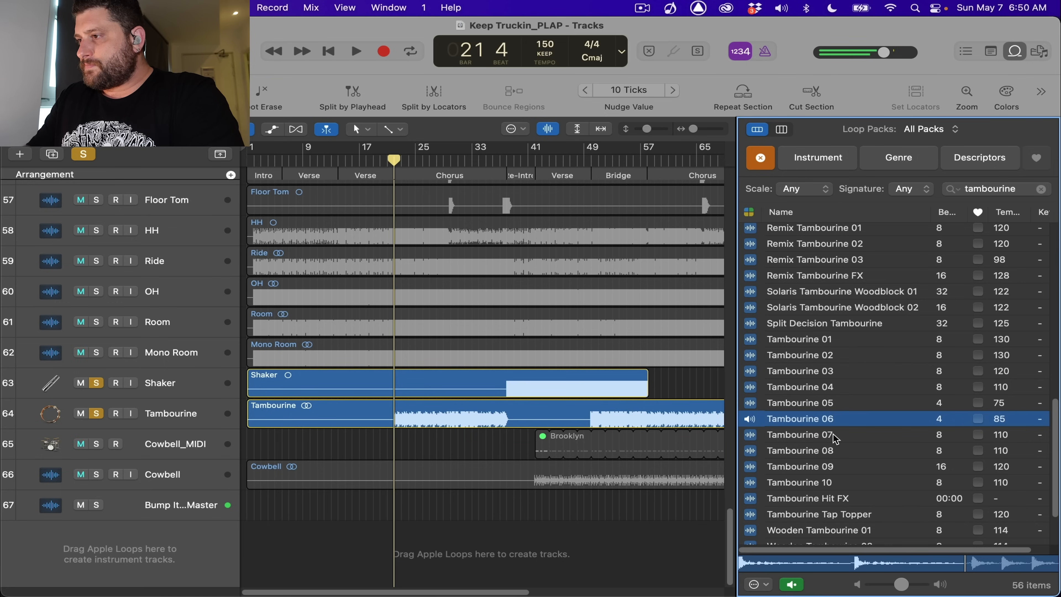
- Play the song's Tambourine track from bar 21 and compare it with the Tambourine 02 loop
key(space)
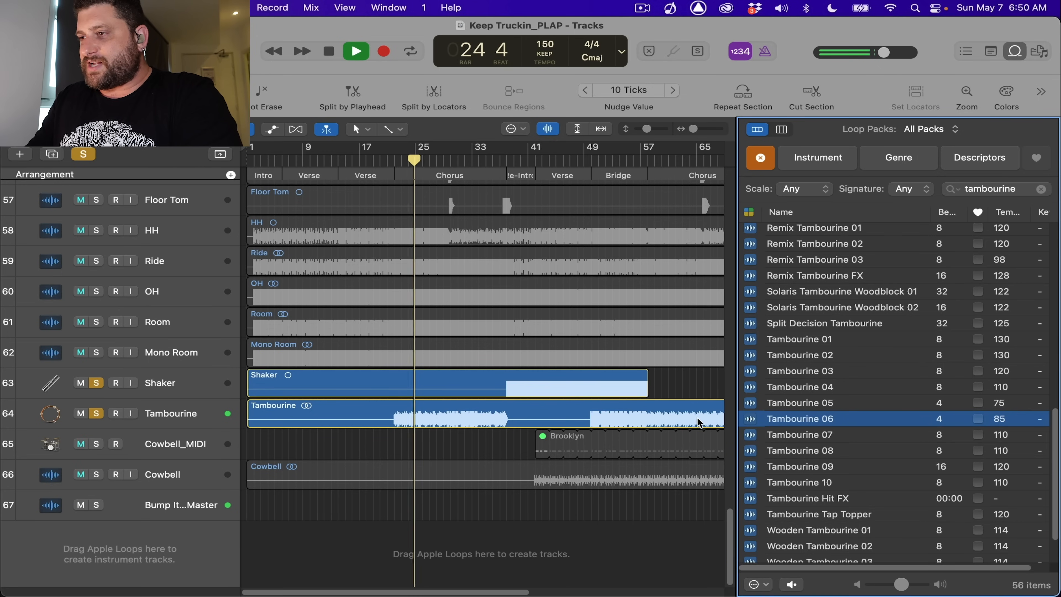
key(space)
click(799, 355)
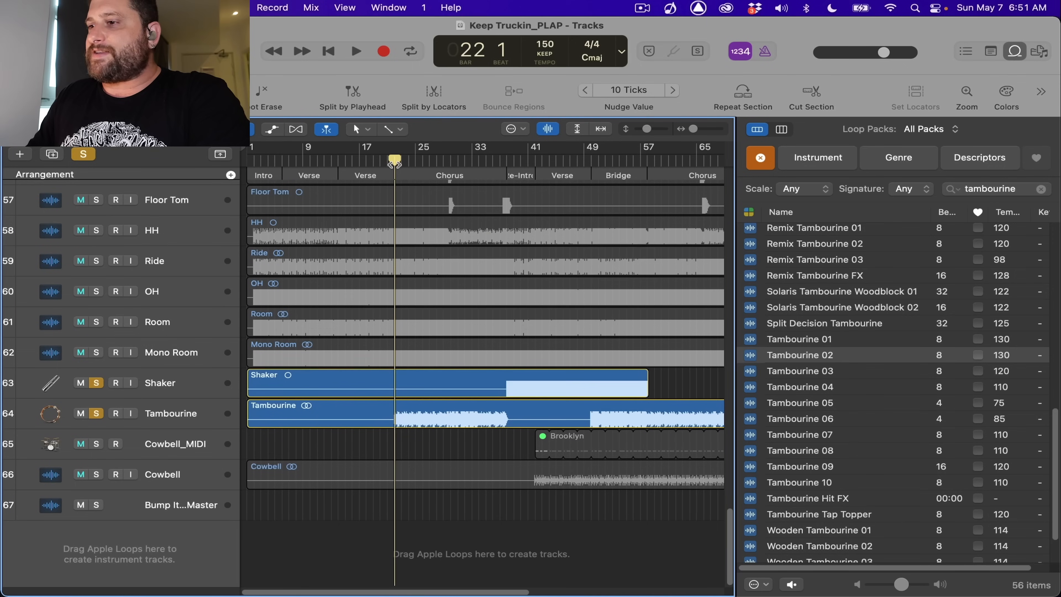
click(190, 424)
key(i)
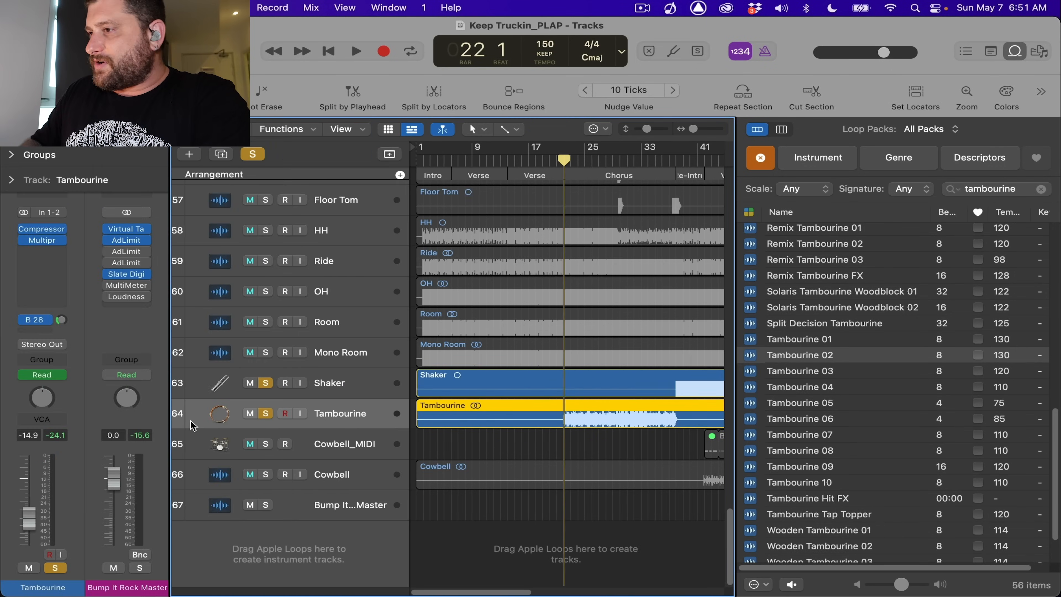
click(1014, 52)
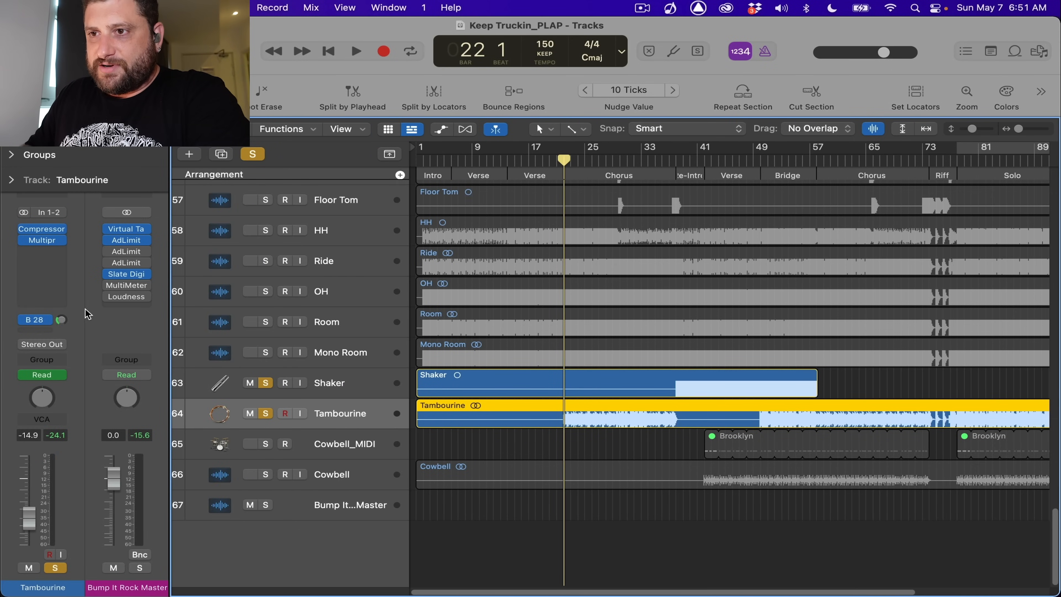
click(58, 321)
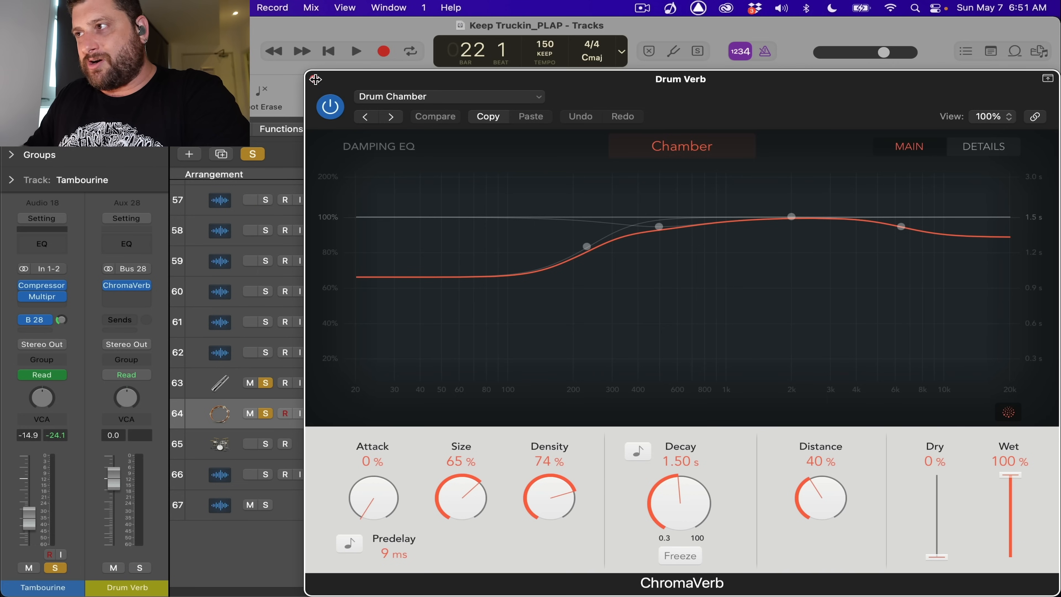
click(315, 79)
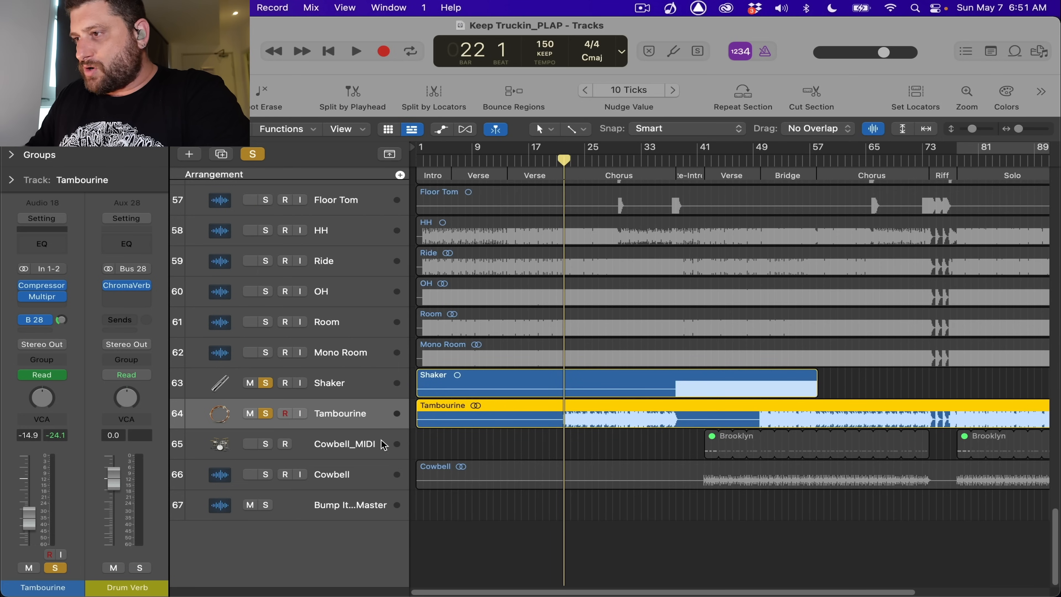
- Play from bar 22 and solo the Kick, Snare, tom, HH, Ride, OH and Room tracks with the percussion, leaving Sub Kick unsoloed
key(space)
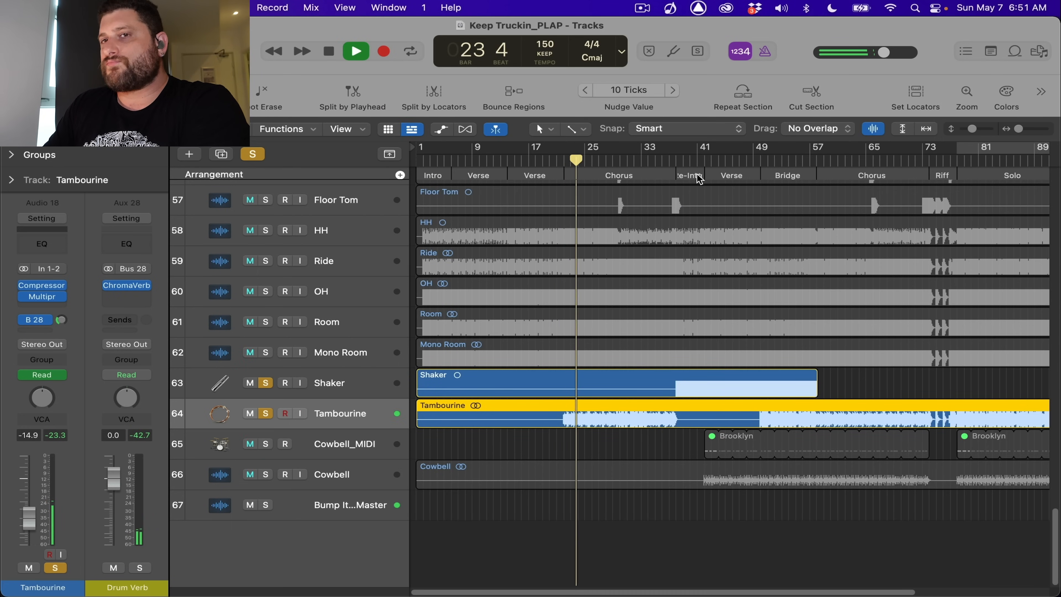
scroll(274, 343, up, 2)
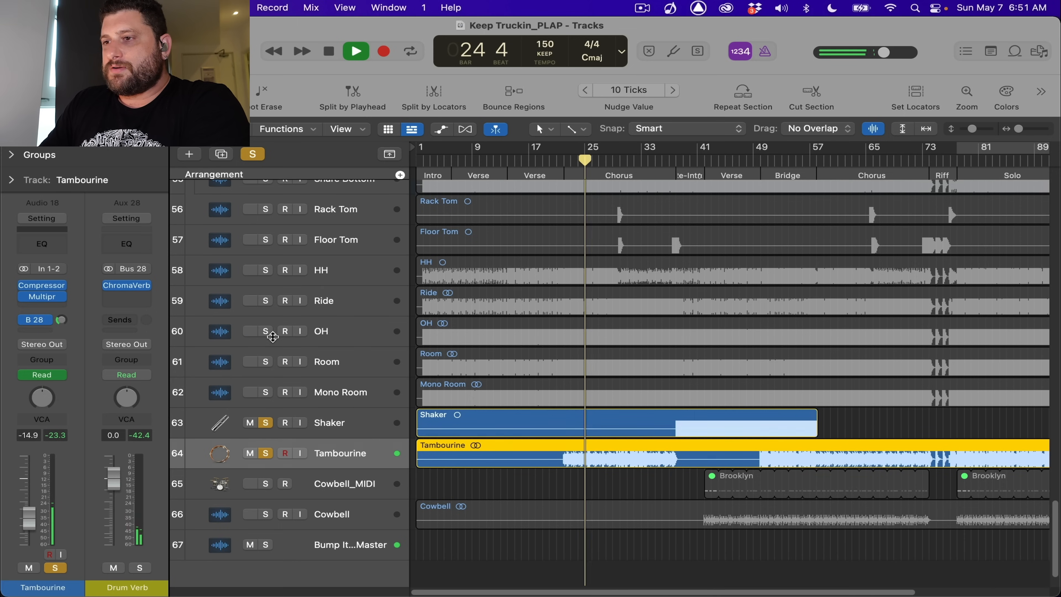
drag(266, 362, 266, 209)
scroll(264, 318, up, 5)
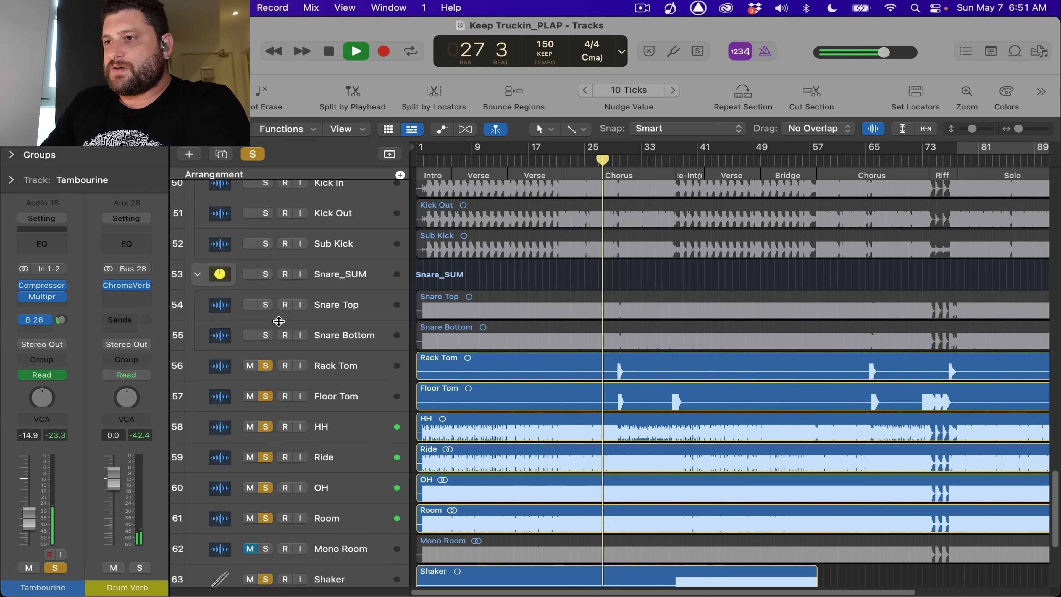
drag(262, 337, 267, 184)
scroll(333, 274, up, 5)
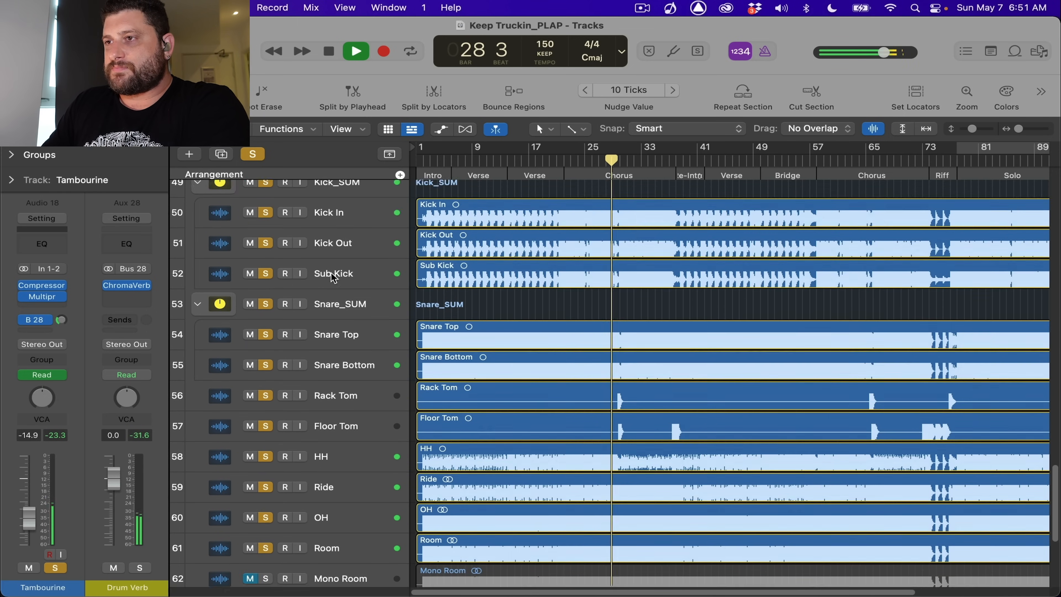
click(265, 363)
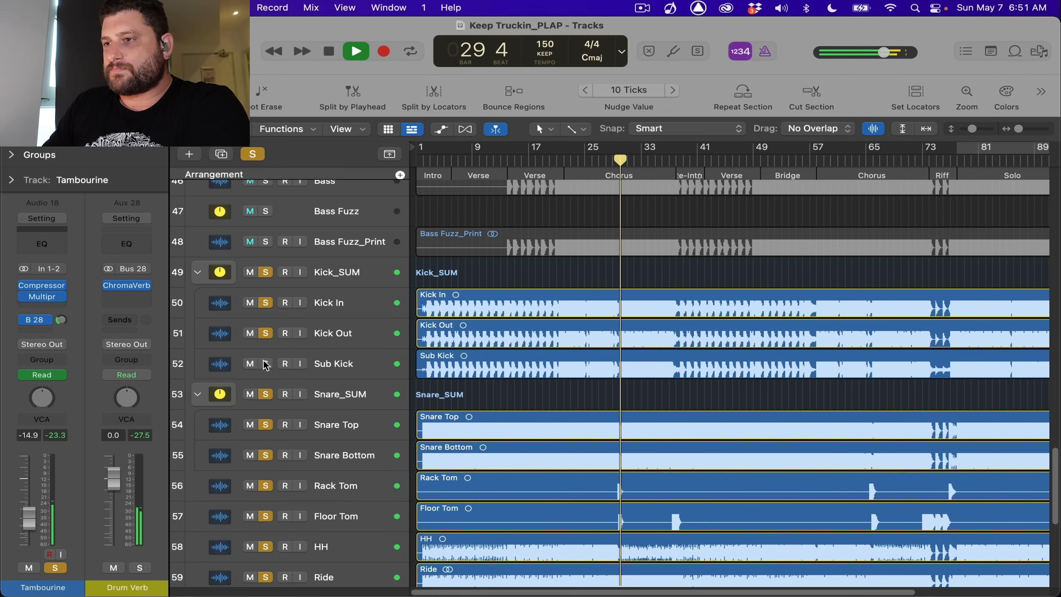
- Listen on through the Chorus, solo the Cowbell track, and stop playback in the Verse at bar 44
scroll(400, 396, down, 10)
scroll(400, 396, up, 6)
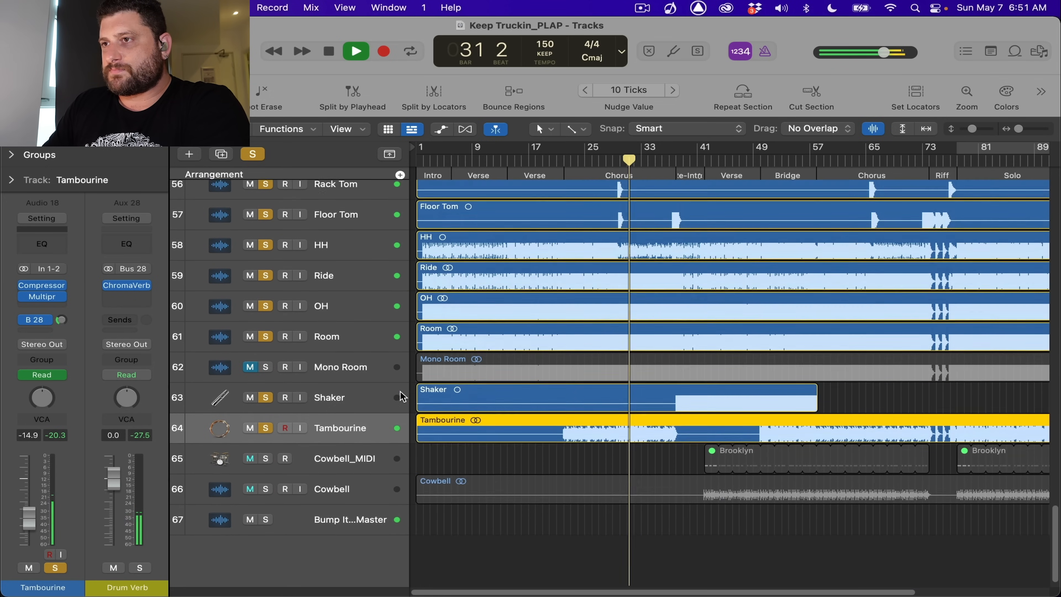
scroll(611, 419, down, 6)
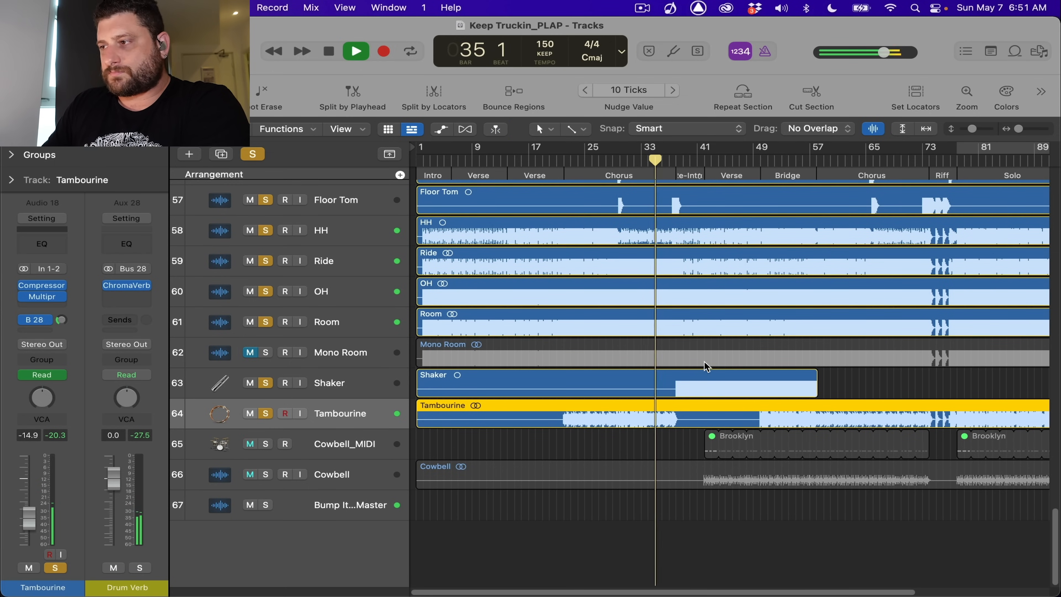
click(265, 475)
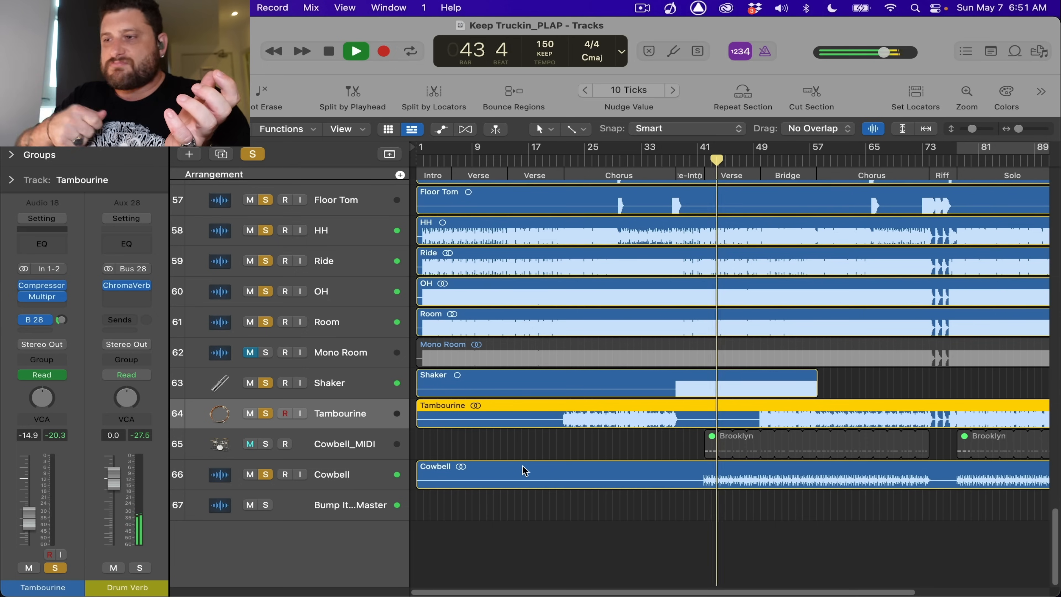
key(space)
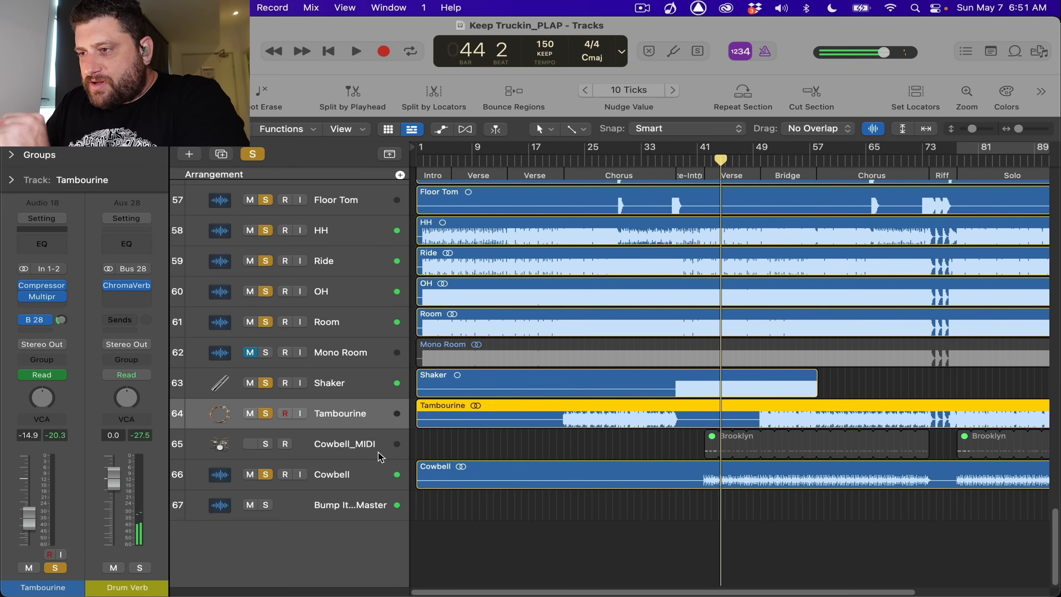
- Select the Cowbell_MIDI track and look up its drum kit patch in the Library, closing the Library again
click(379, 455)
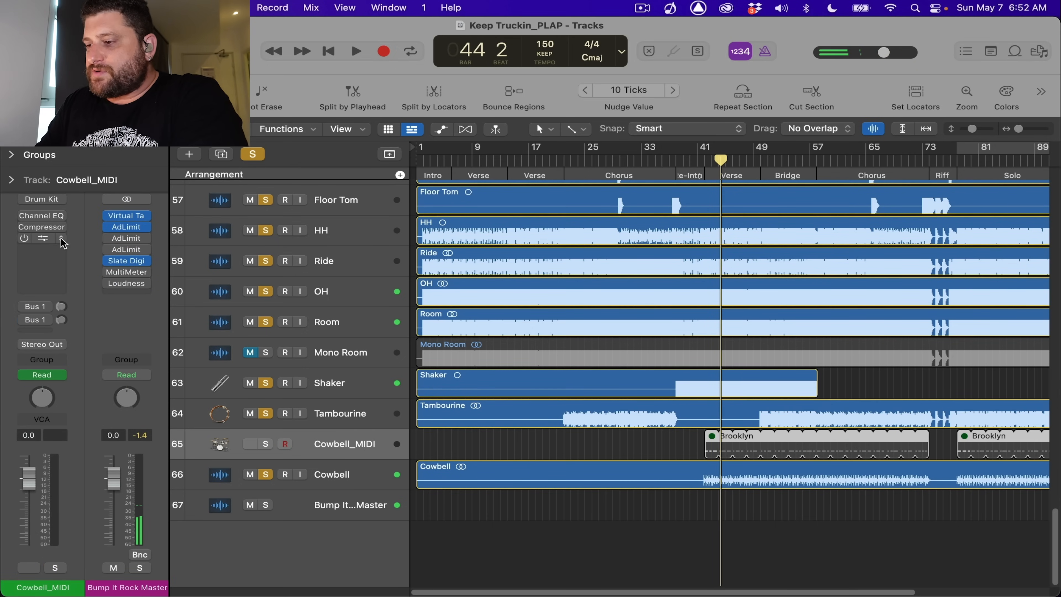
key(y)
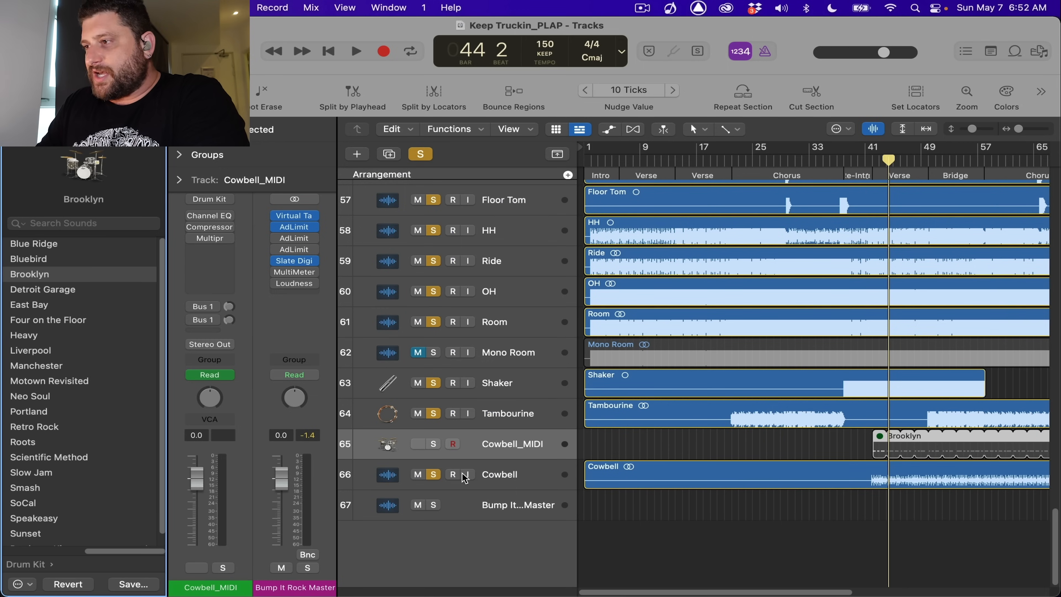
key(y)
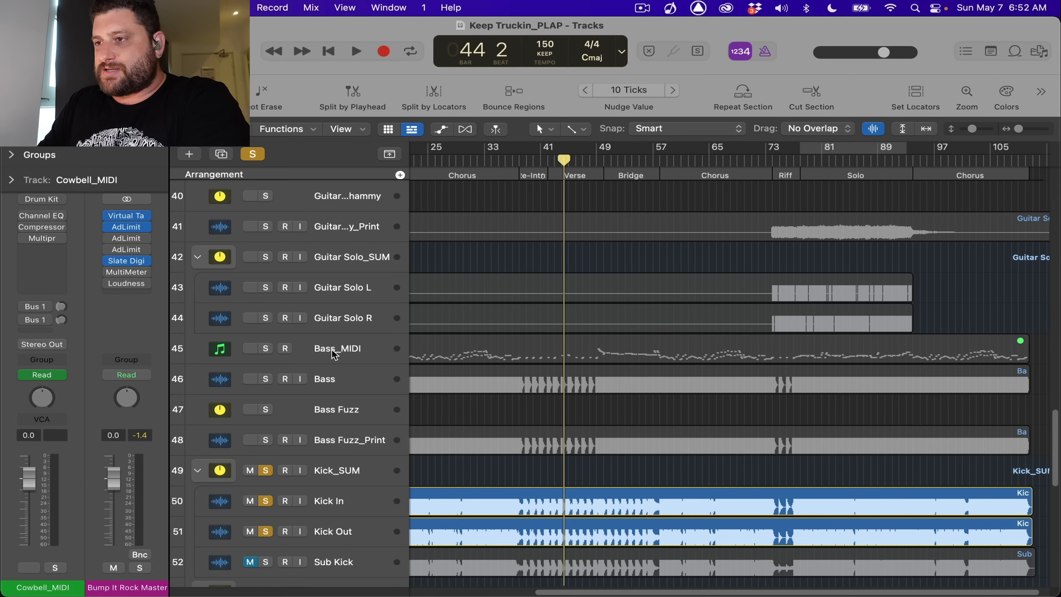
- Review the channel strips of the Bass_MIDI and Organ_MIDI tracks, ending on the bass instrument of Bass_MIDI
click(334, 355)
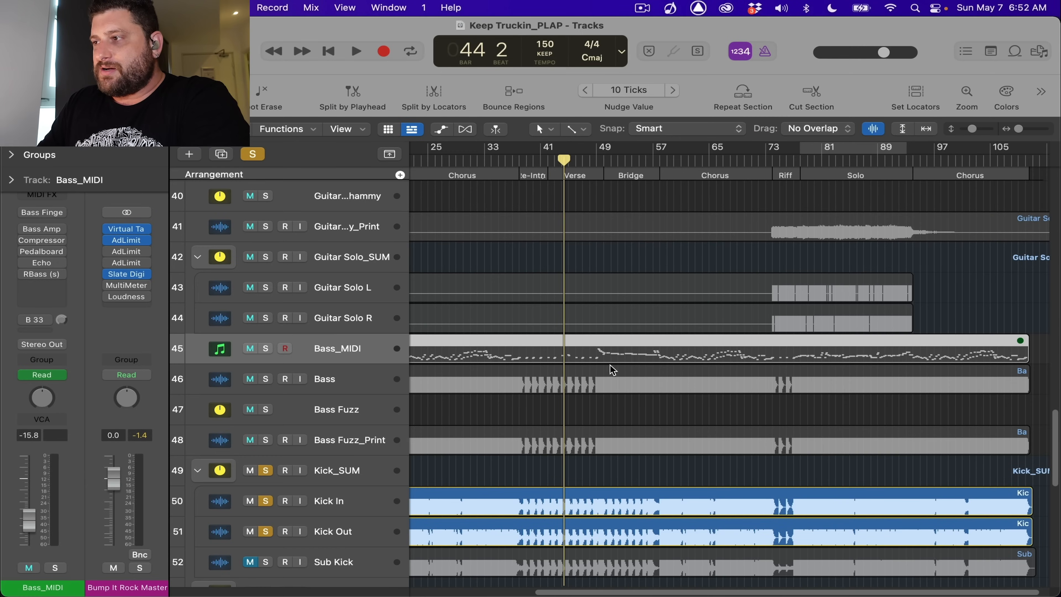
scroll(609, 367, up, 5)
scroll(613, 370, up, 8)
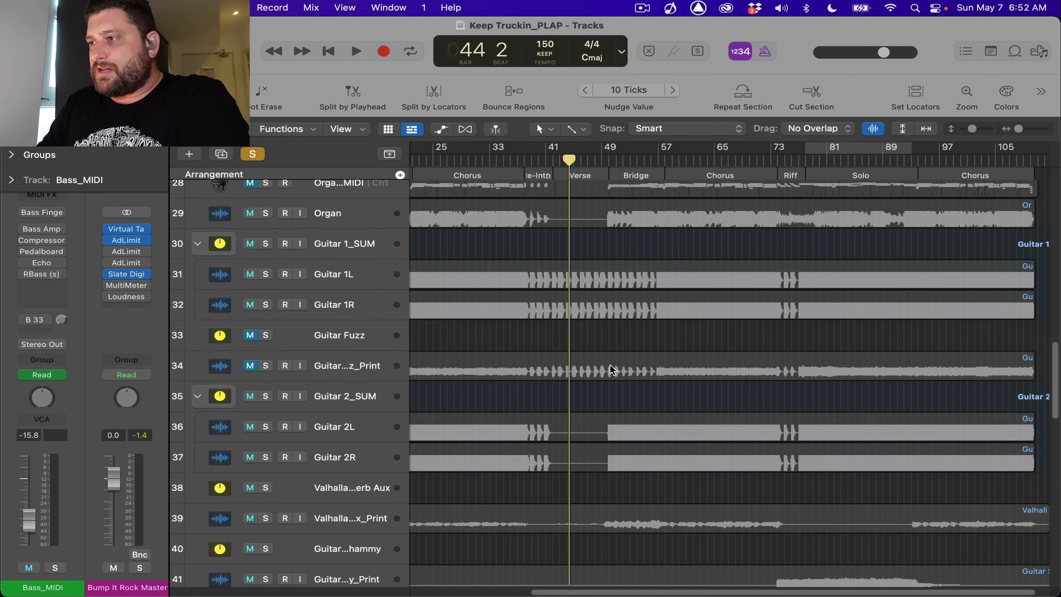
scroll(612, 370, up, 3)
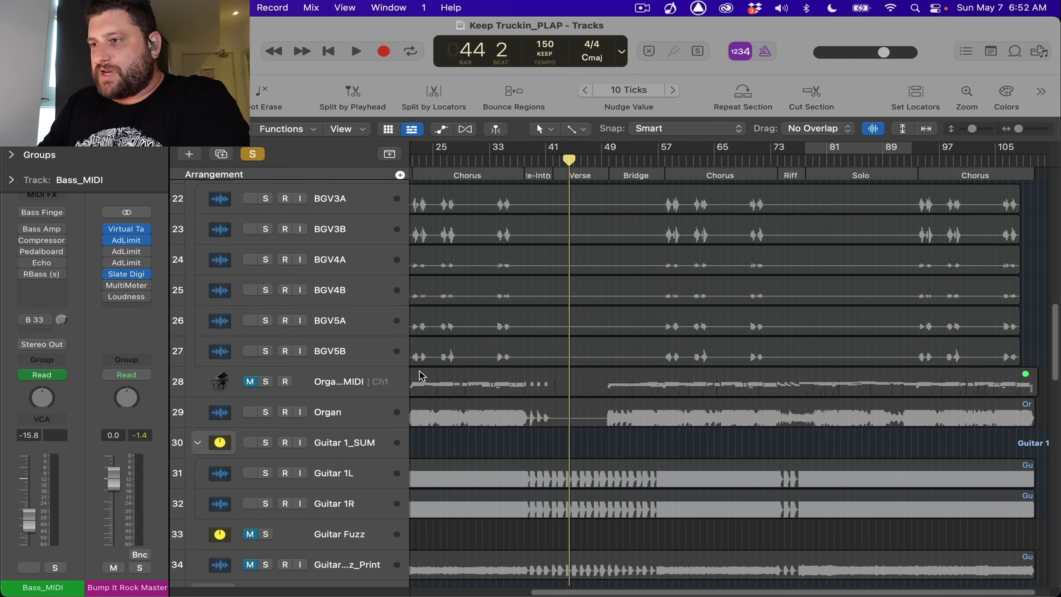
click(377, 379)
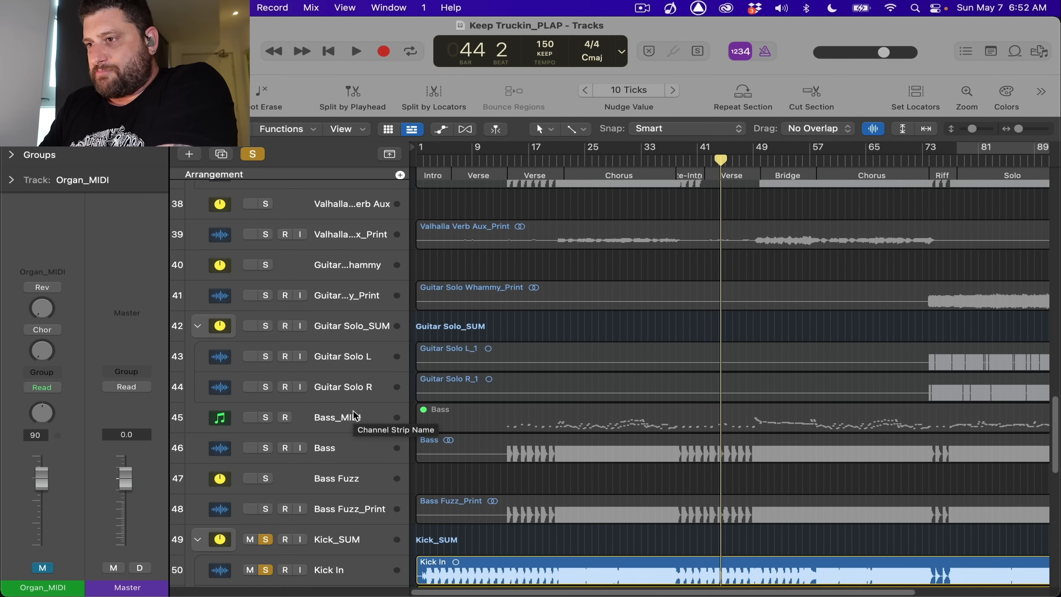
click(355, 418)
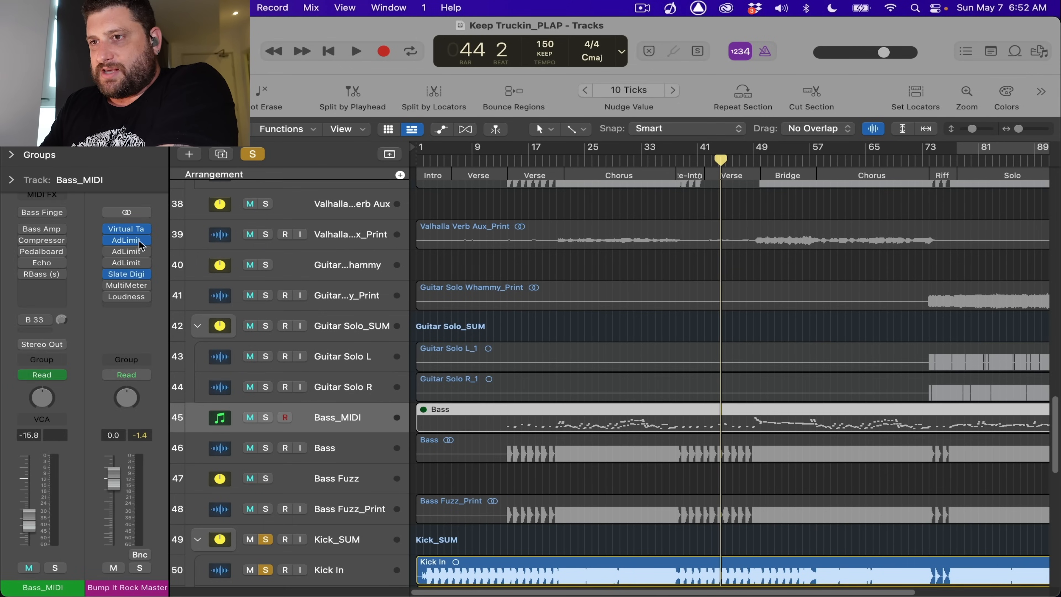
click(42, 212)
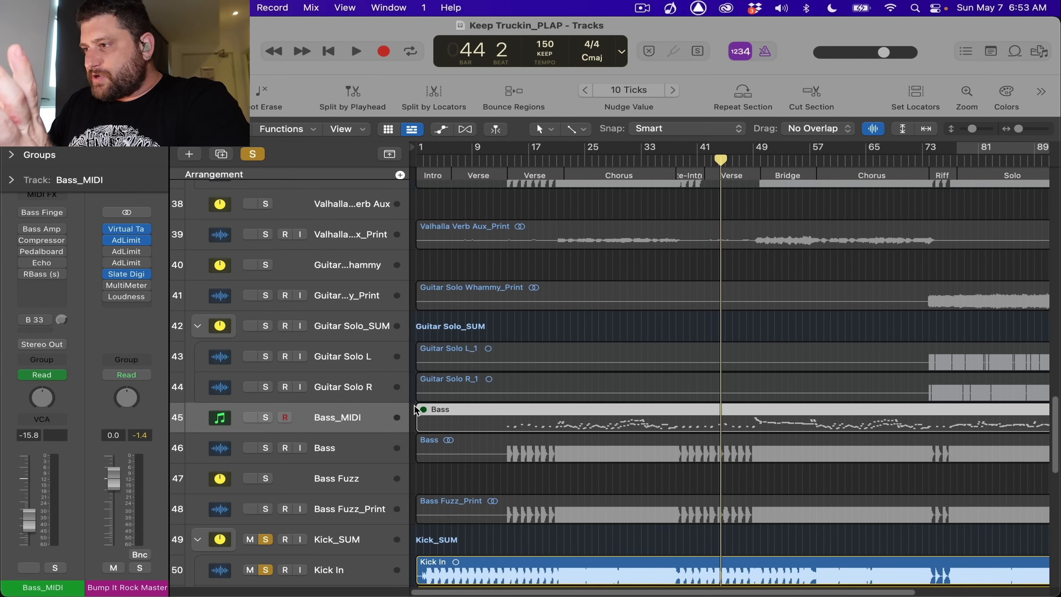
- Solo the Bass, Bass Fuzz and Bass Fuzz_Print tracks alongside the drums while the song plays through the Verse
scroll(415, 410, down, 5)
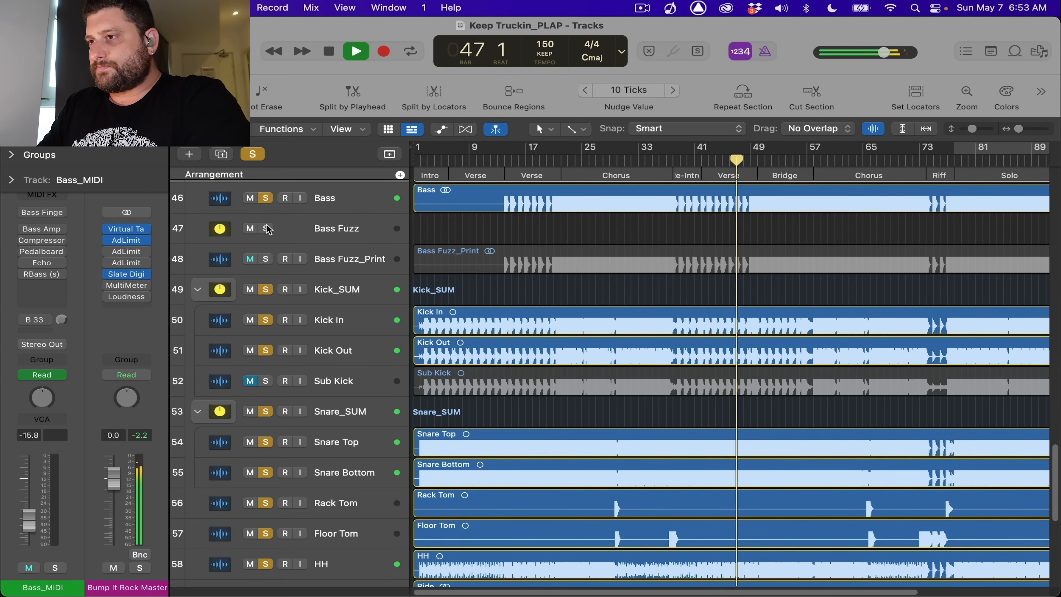
scroll(267, 293, up, 3)
click(266, 340)
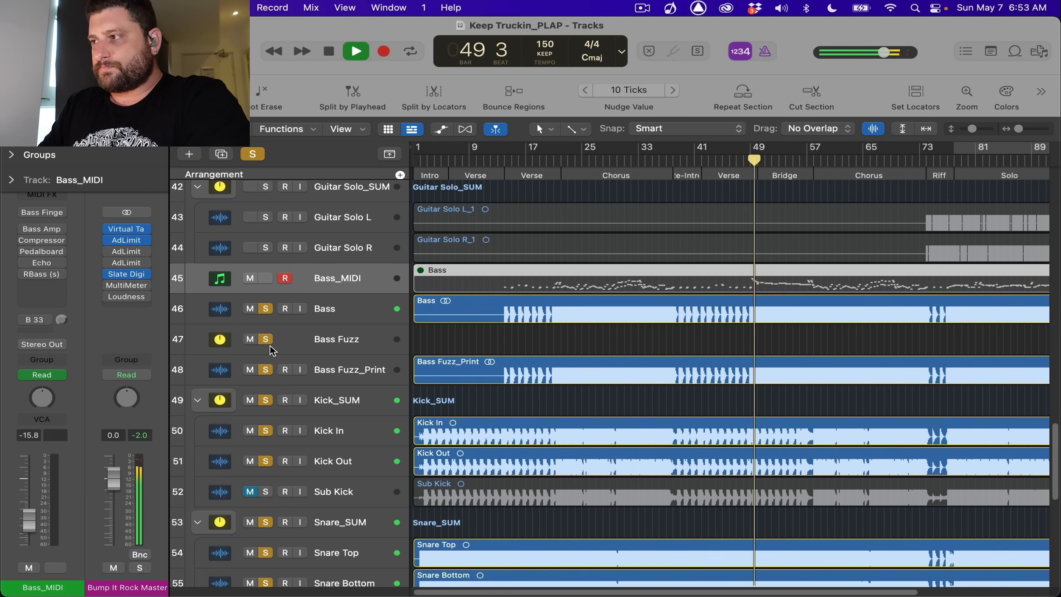
- Show the track automation, select the Bass track, and unsolo and mute Bass Fuzz_Print
key(a)
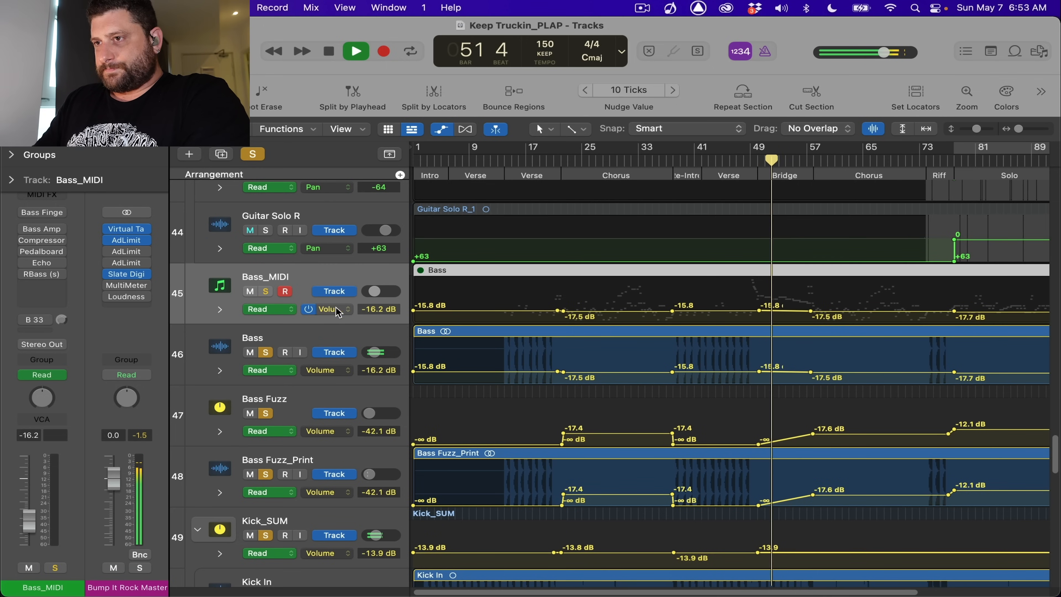
click(353, 333)
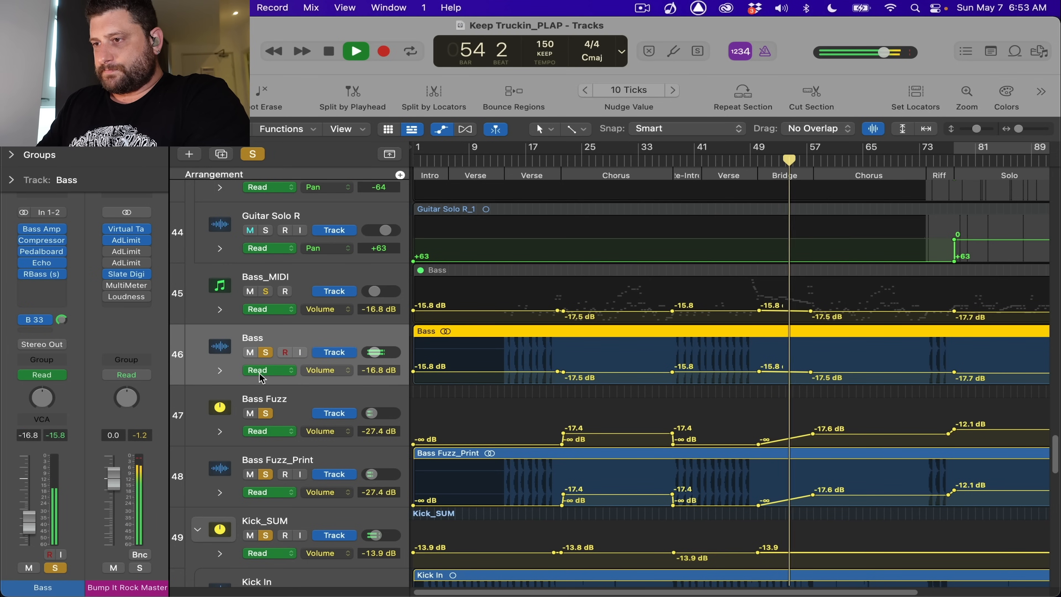
click(270, 477)
click(250, 474)
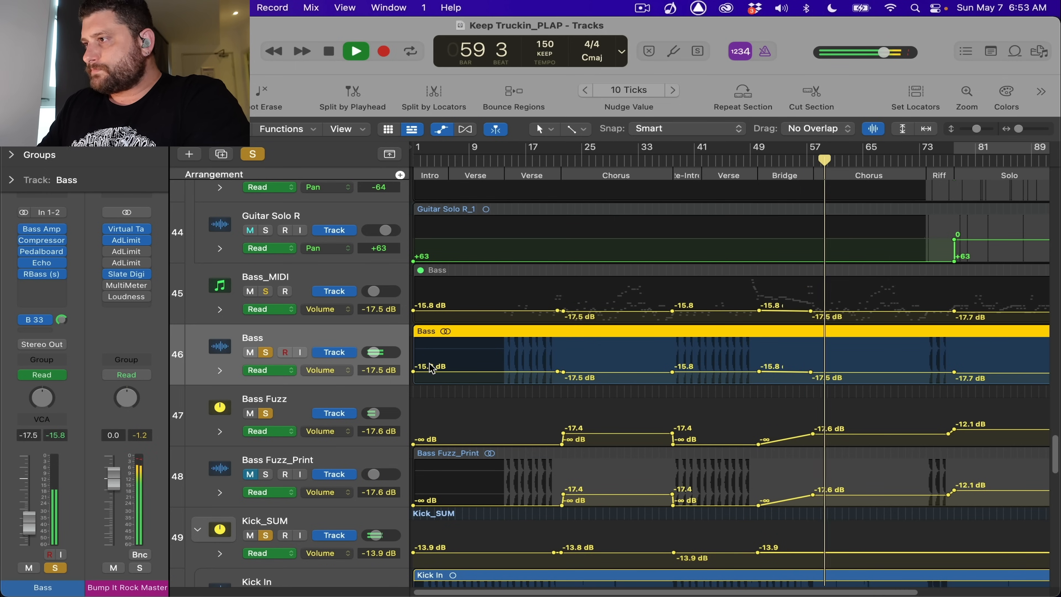
- Examine the volume automation of the Bass and Bass Fuzz tracks during the second Chorus and stop playback at bar 69
scroll(686, 350, right, 5)
scroll(692, 351, down, 4)
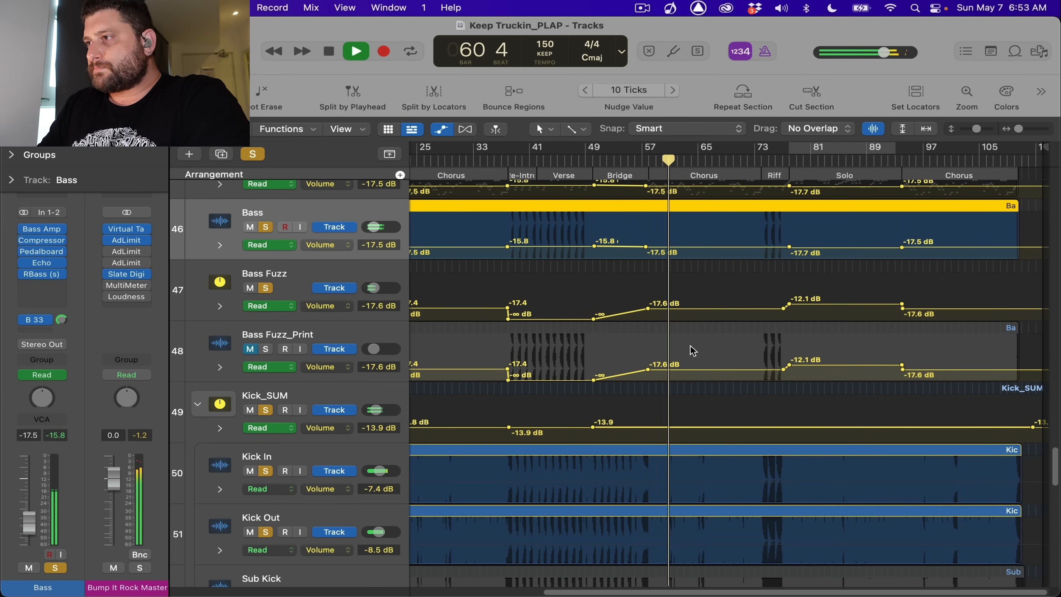
scroll(692, 351, up, 2)
scroll(691, 350, up, 3)
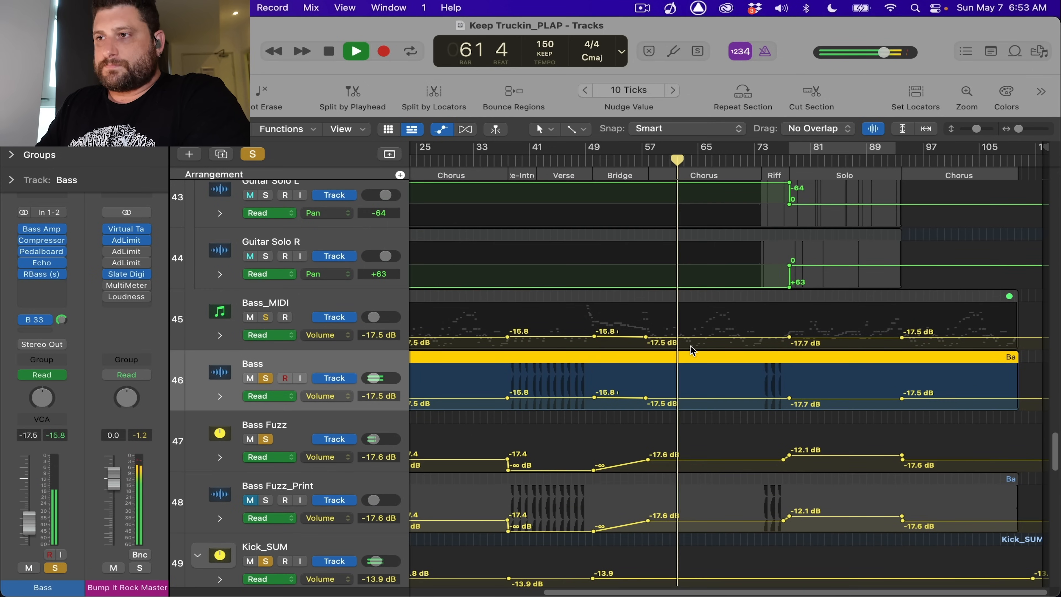
scroll(691, 351, down, 1)
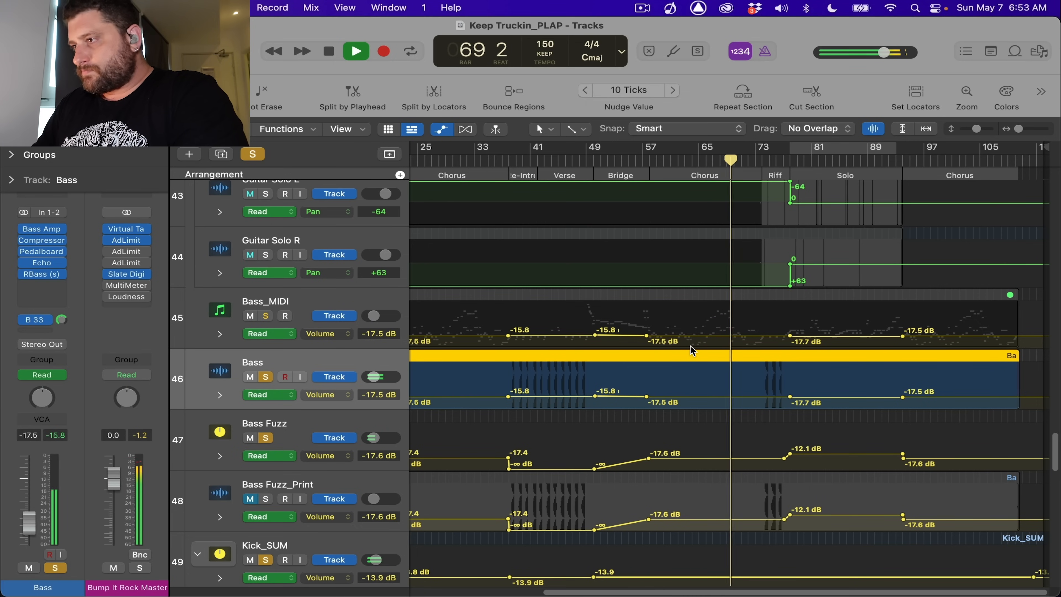
key(space)
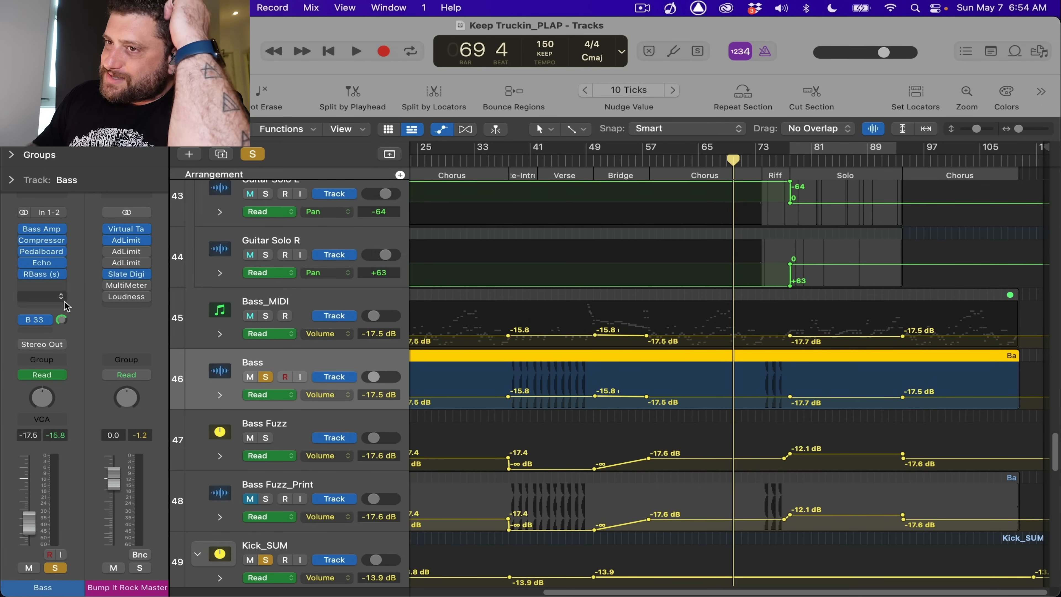
- Inspect the Bass track's Bus 33 send and compare the channel strips of Bass and Bass Fuzz
click(64, 322)
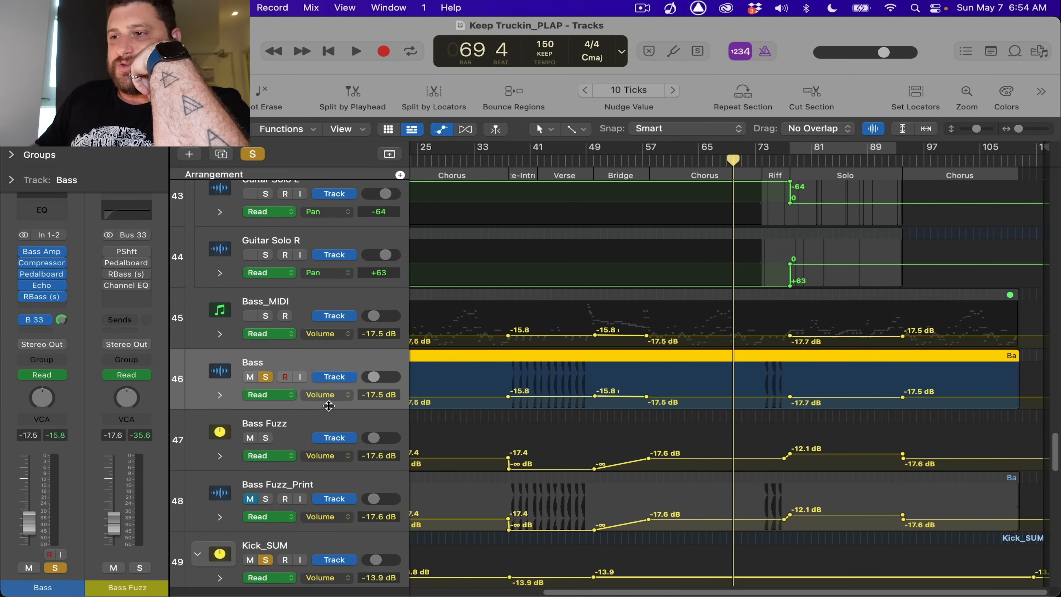
click(332, 423)
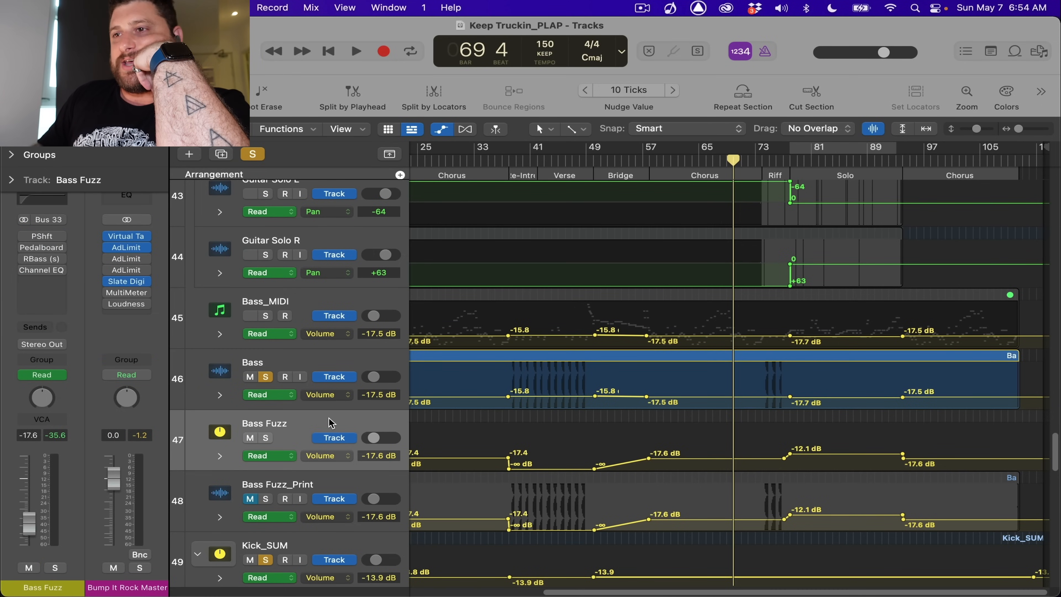
click(306, 367)
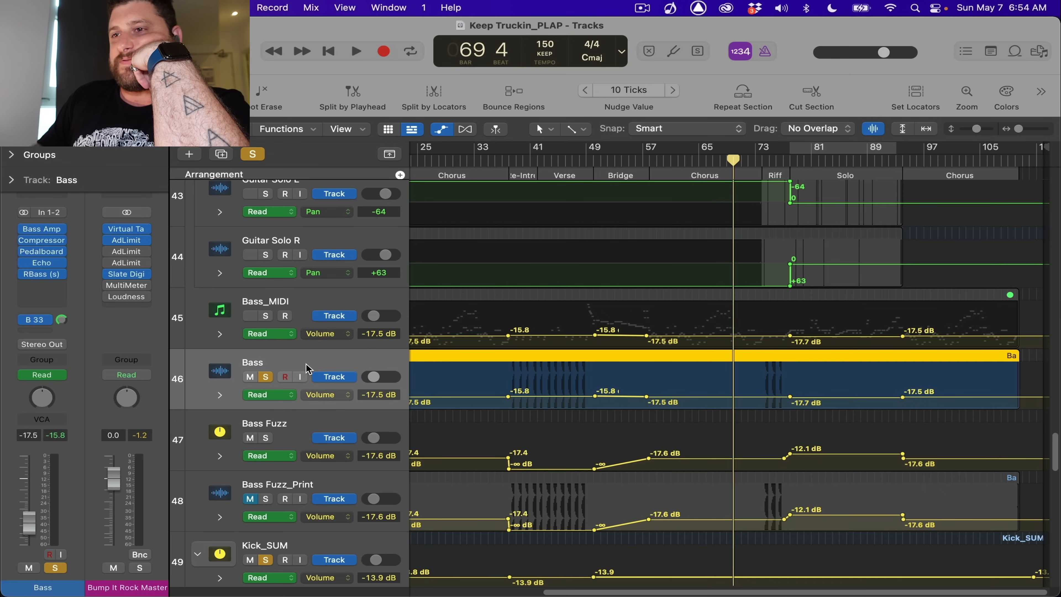
click(312, 423)
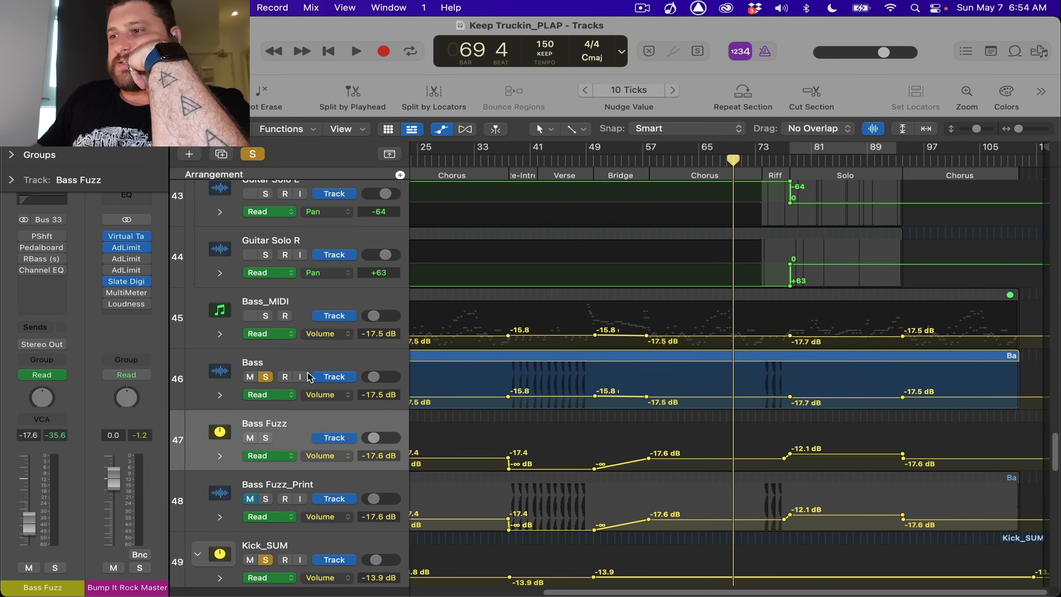
- Solo the Bass Fuzz track, enable its PShft, Pedalboard, RBass and Channel EQ plug-ins, and play from bar 69
click(321, 364)
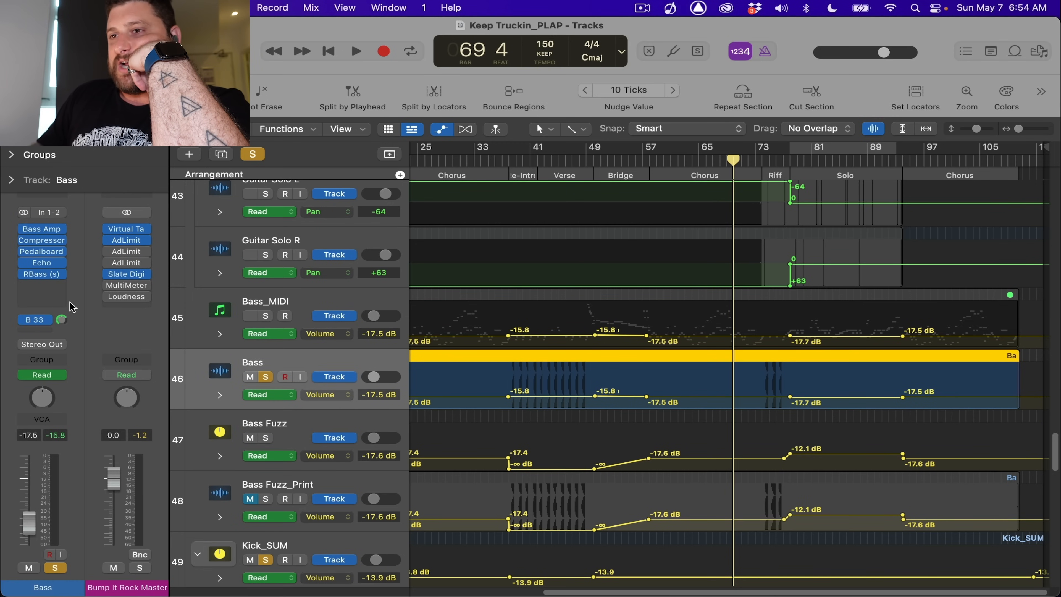
click(370, 424)
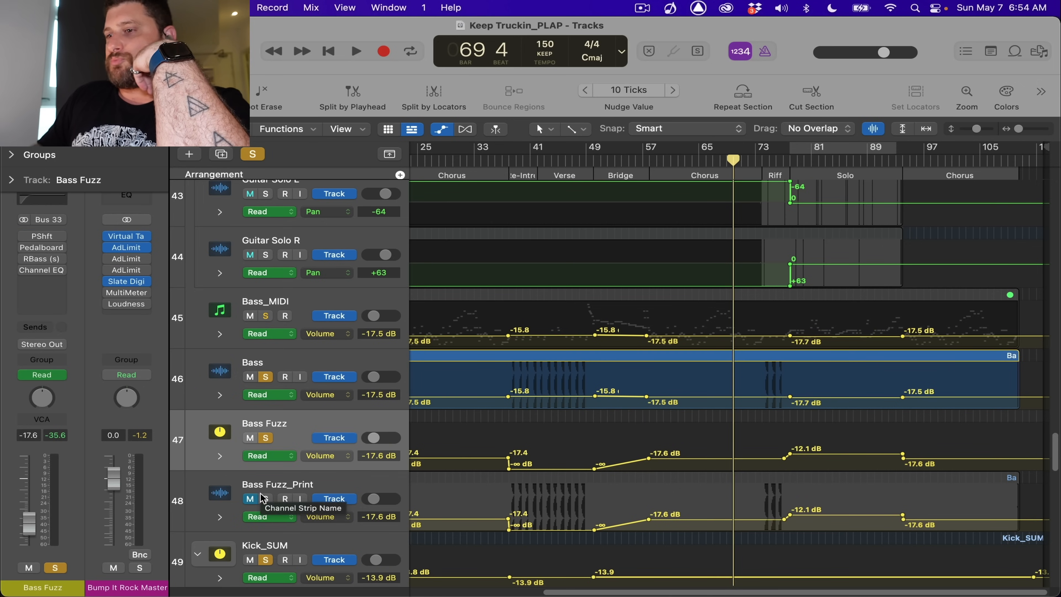
click(24, 274)
key(space)
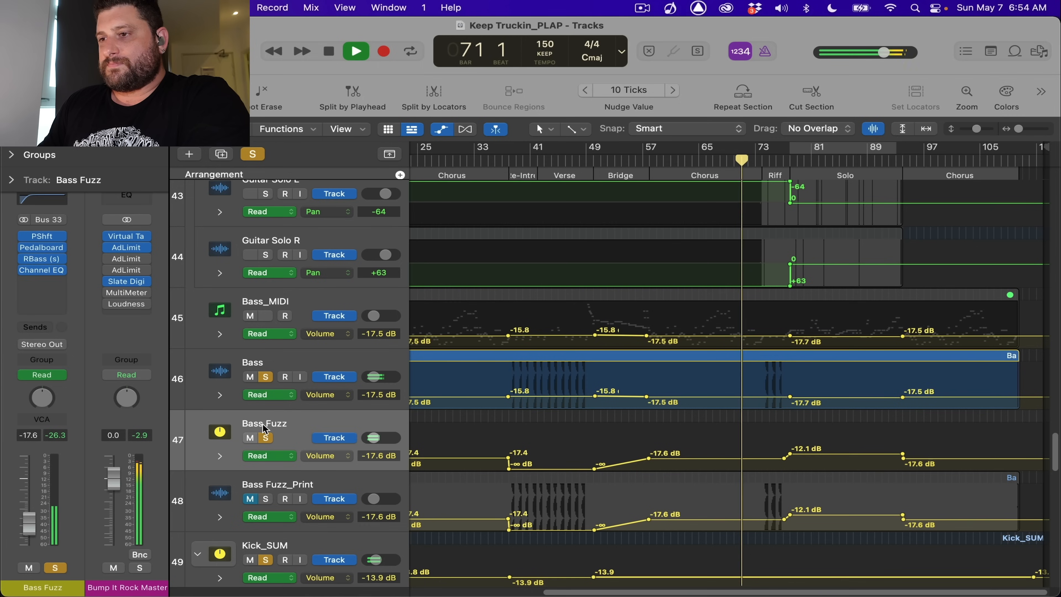
- Unsolo the Bass and kick tracks so only Bass Fuzz is soloed, and play it from the first Chorus
click(266, 377)
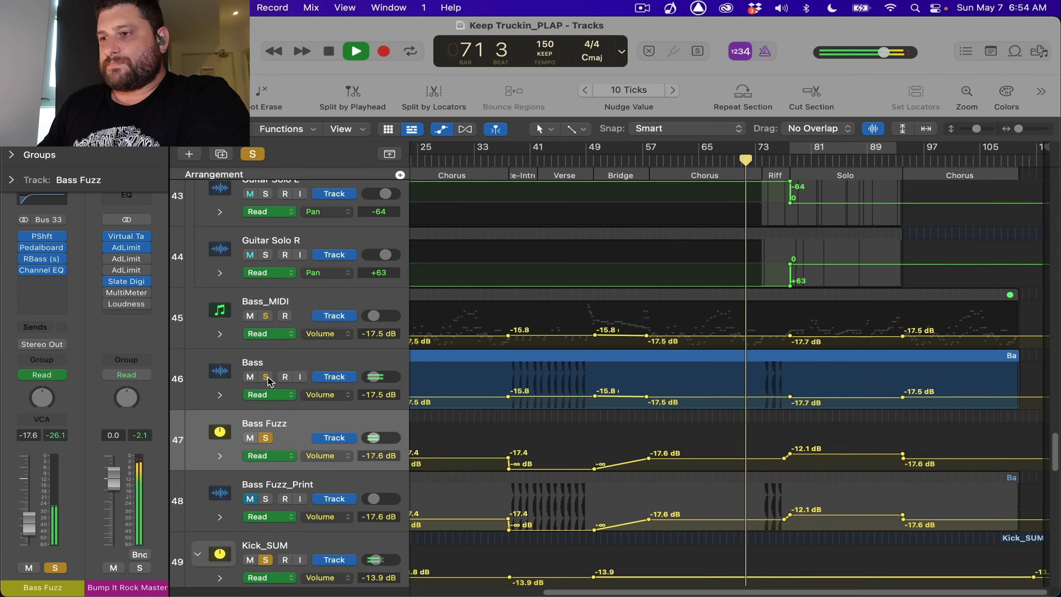
click(266, 437)
click(266, 437)
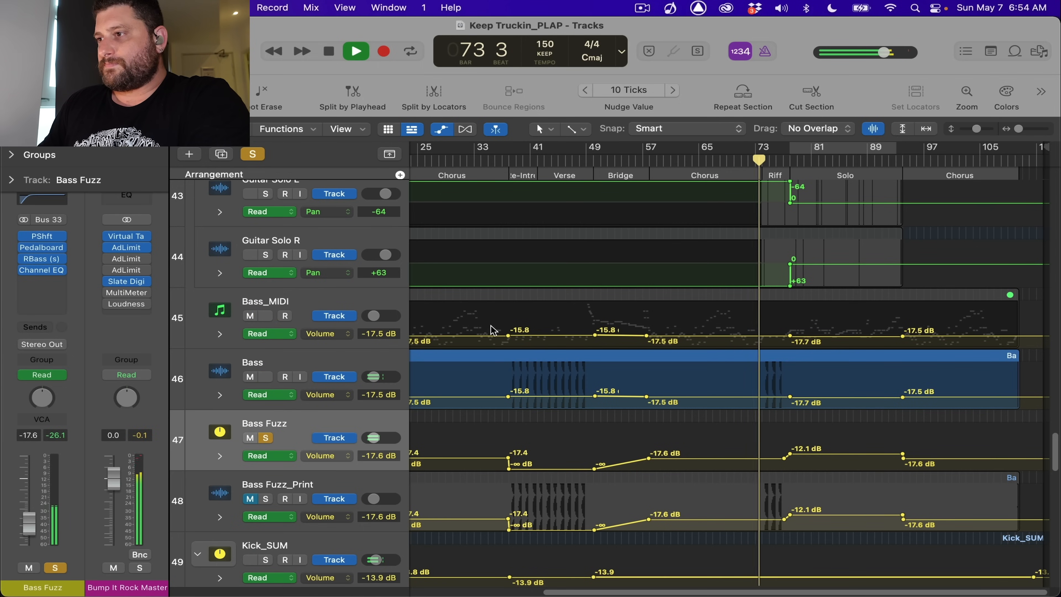
click(439, 160)
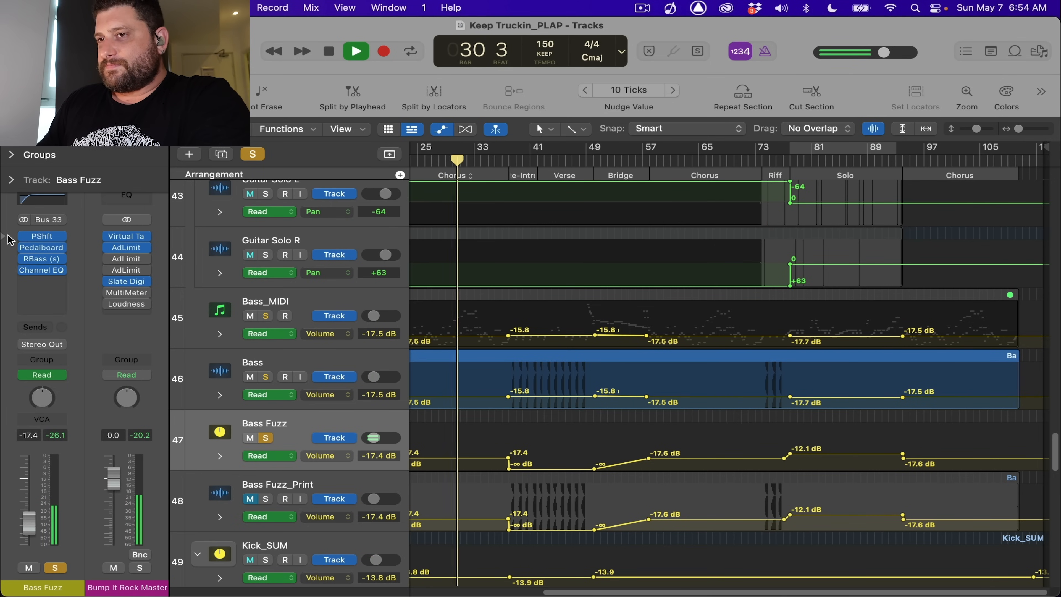
mouse_move(26, 251)
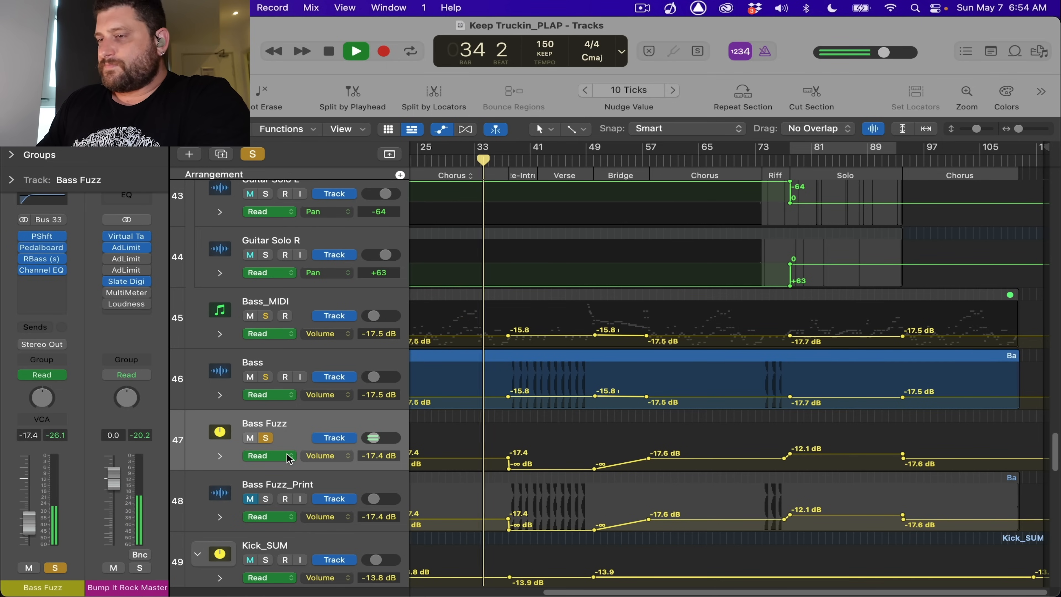
- Solo Bass Fuzz_Print instead of Bass Fuzz and bypass all four Bass Fuzz plug-ins
click(265, 499)
click(266, 437)
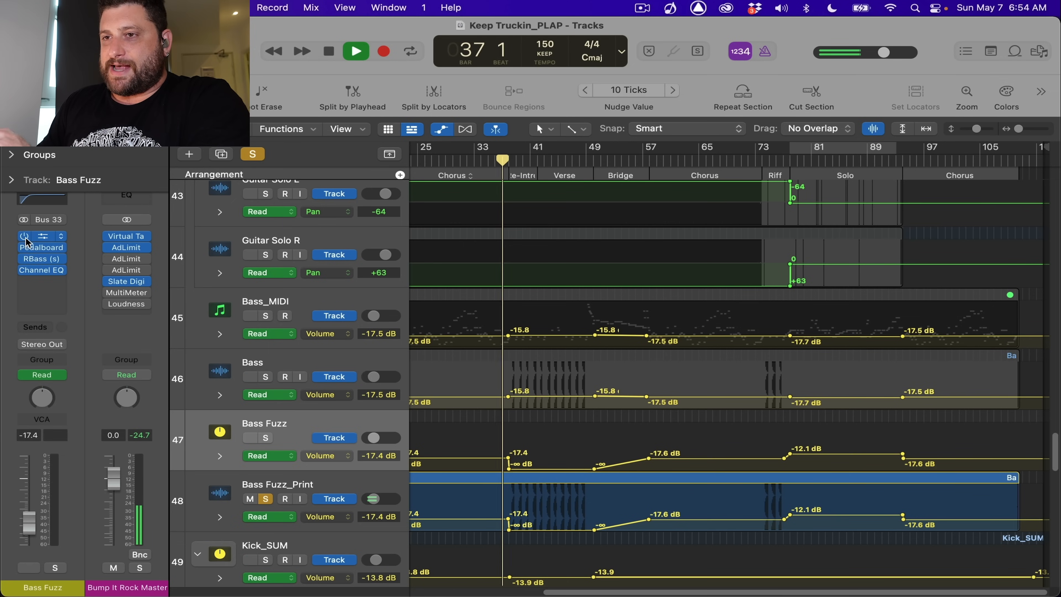
drag(25, 237, 25, 270)
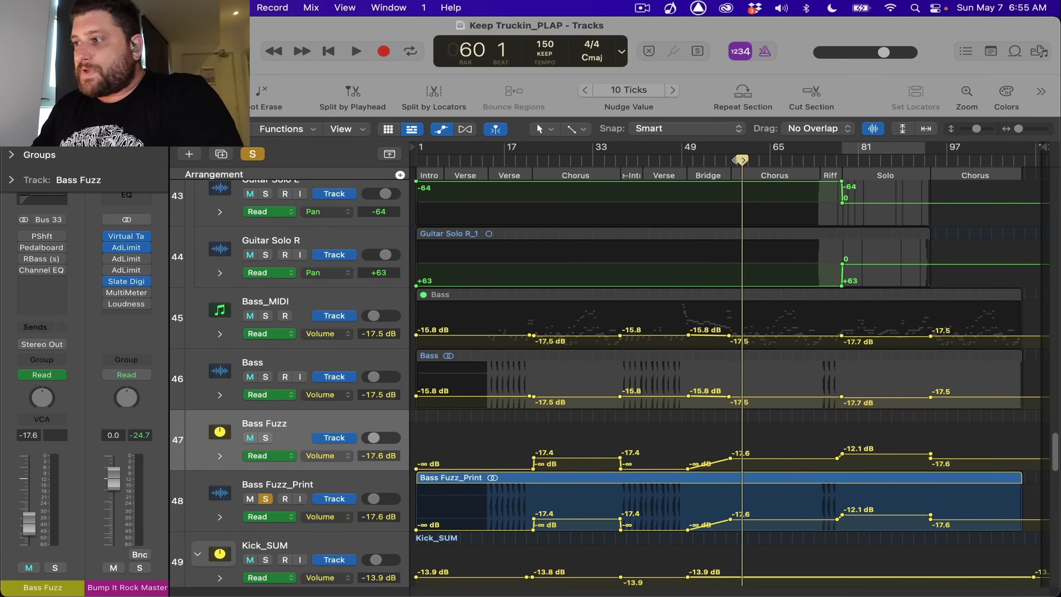
- Play the second Chorus from bar 60 with the Bass track soloed alongside Bass Fuzz_Print
key(space)
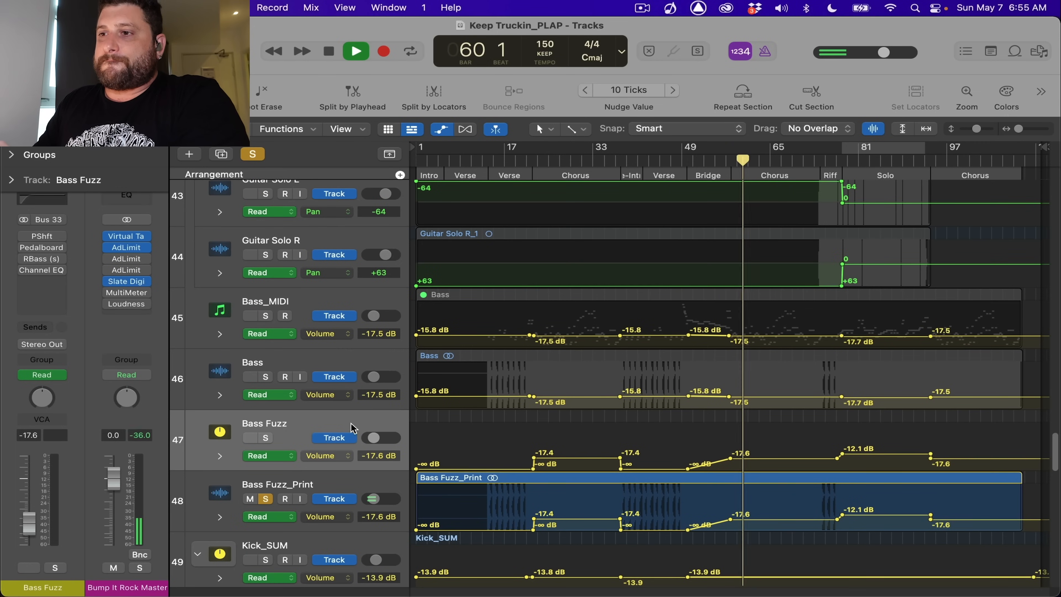
click(266, 377)
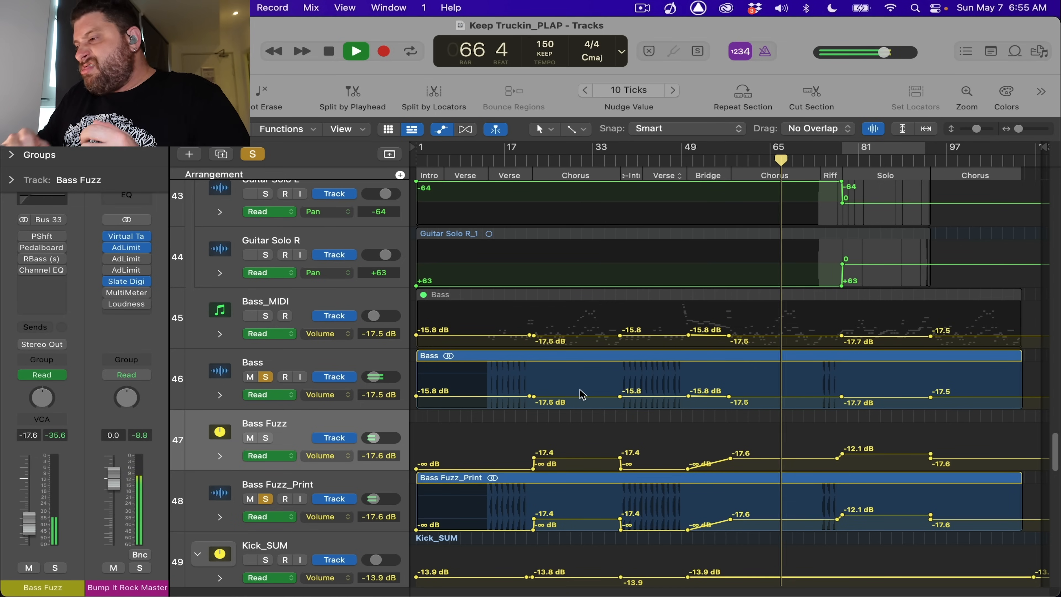
scroll(754, 487, down, 5)
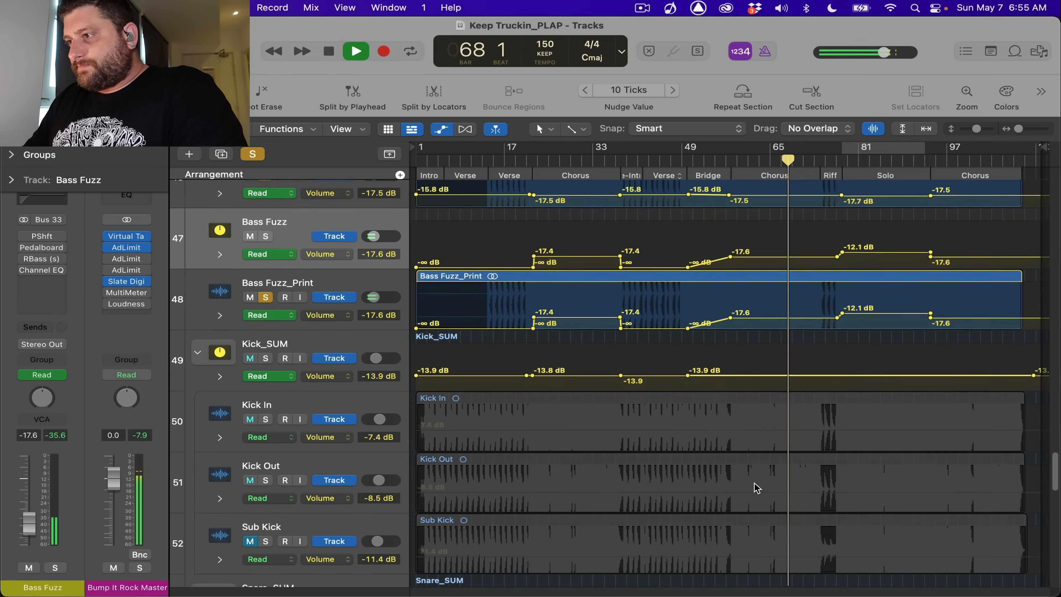
scroll(372, 311, up, 5)
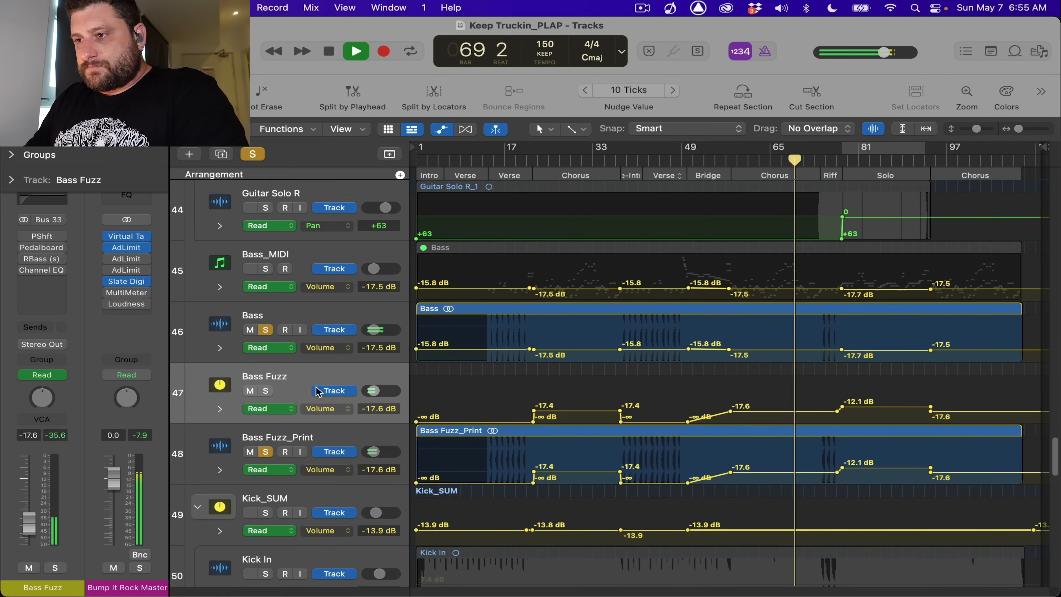
- Solo the drum tracks as well: Kick_SUM, Snare_SUM, the toms, HH, Ride, OH, Room and Mono Room
scroll(288, 420, down, 5)
click(265, 338)
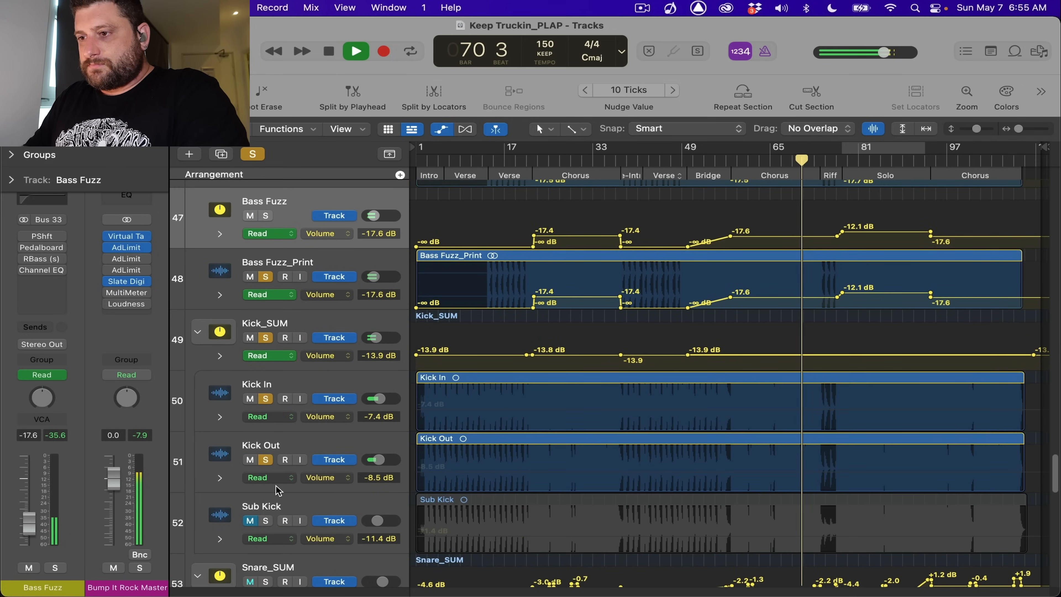
scroll(278, 490, down, 5)
click(265, 357)
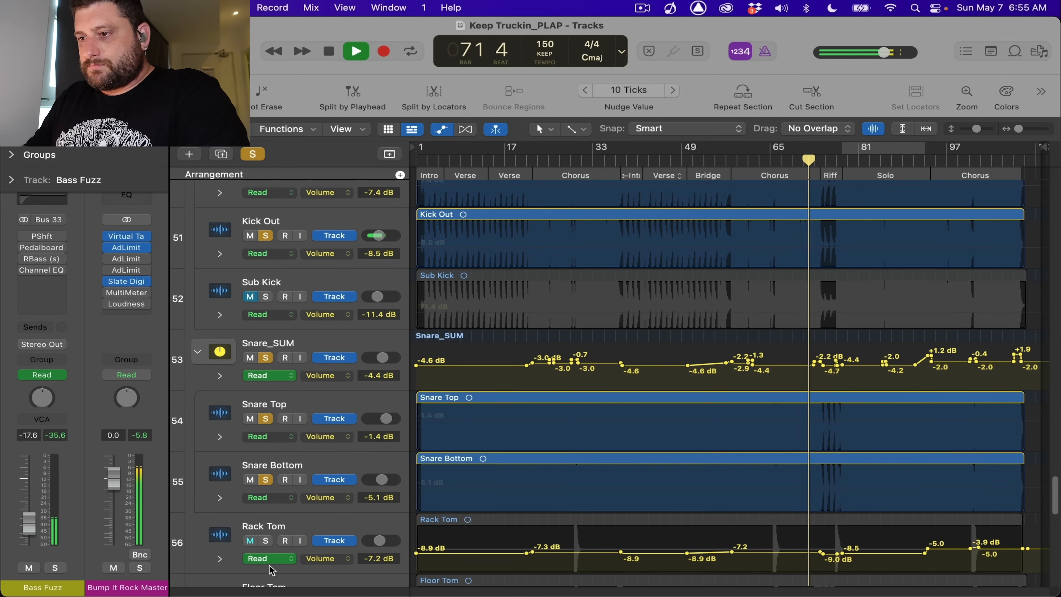
click(265, 540)
scroll(271, 472, down, 5)
drag(269, 360, 283, 554)
scroll(280, 555, up, 1)
scroll(267, 562, down, 5)
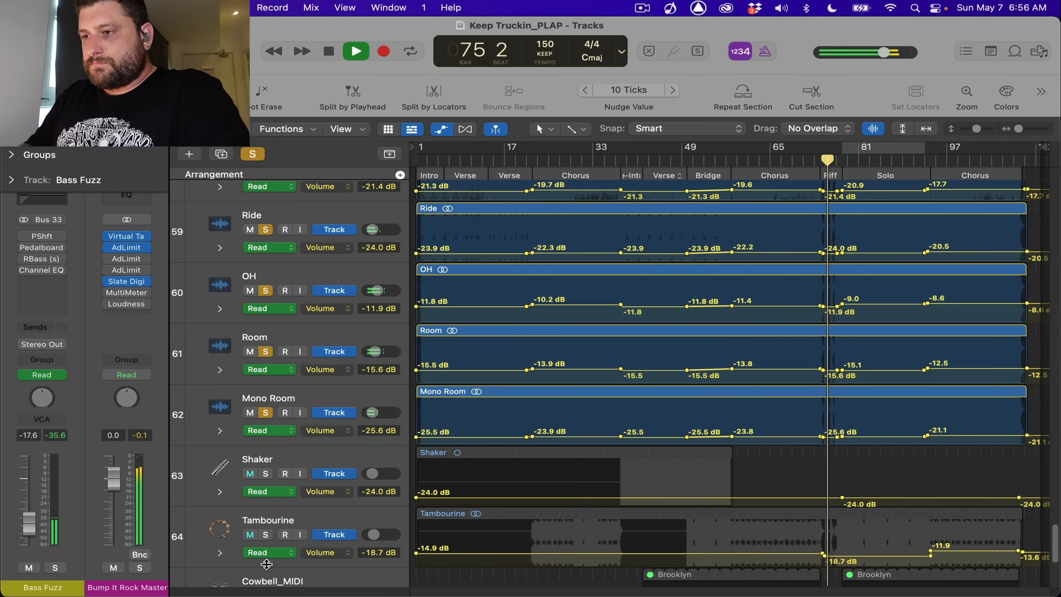
- Unsolo and mute the Mono Room track, and select the Sub Kick track
click(266, 413)
click(341, 395)
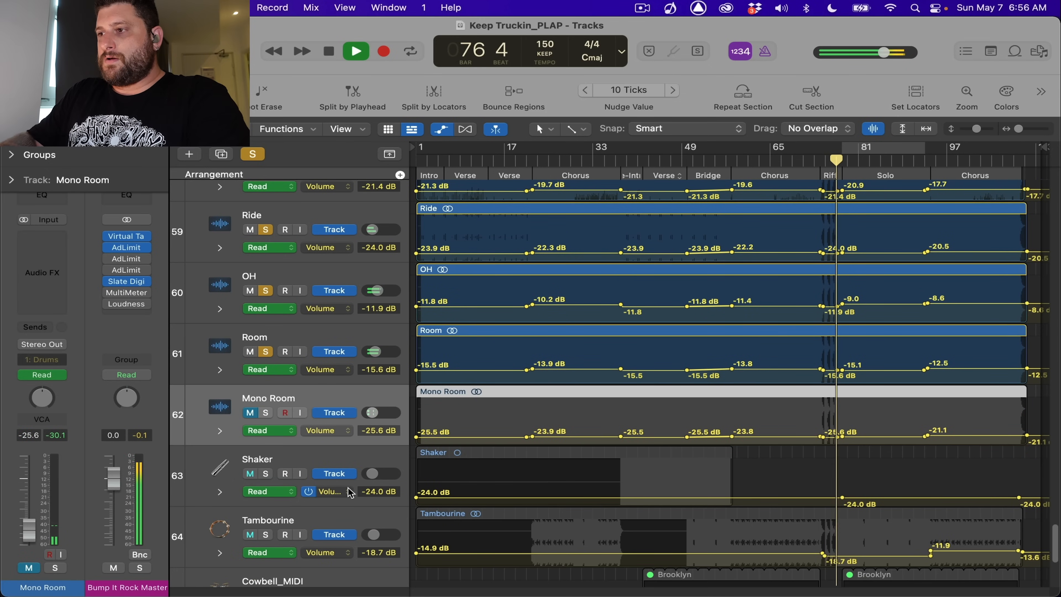
scroll(350, 493, up, 10)
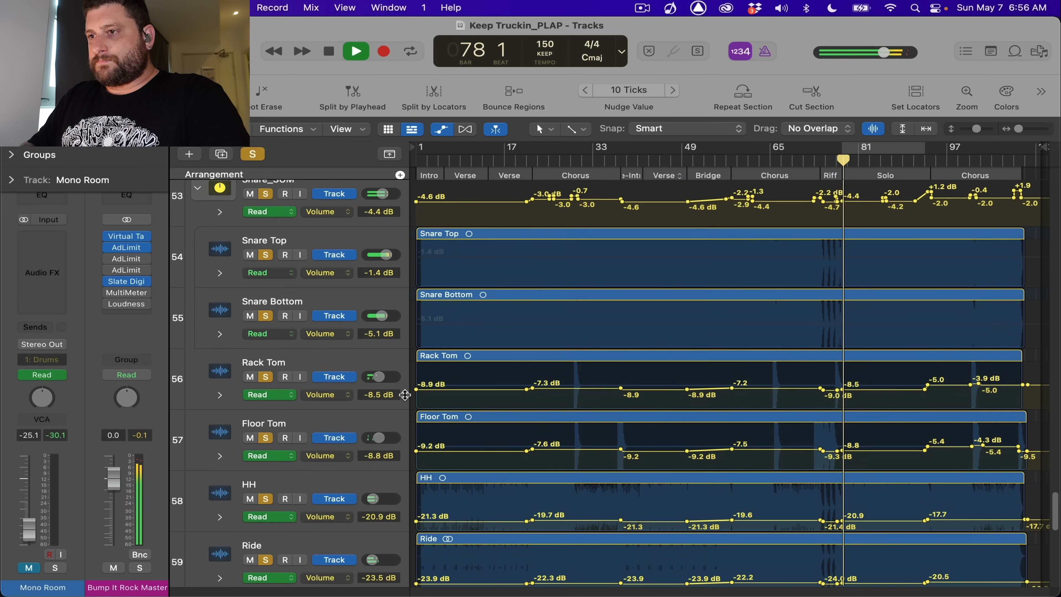
scroll(355, 306, up, 3)
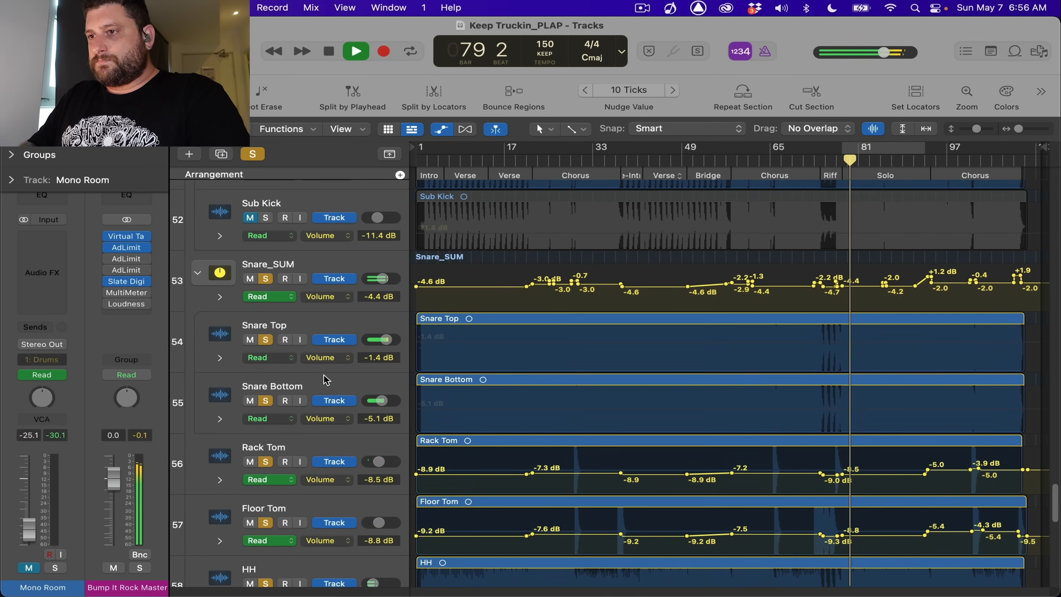
click(320, 200)
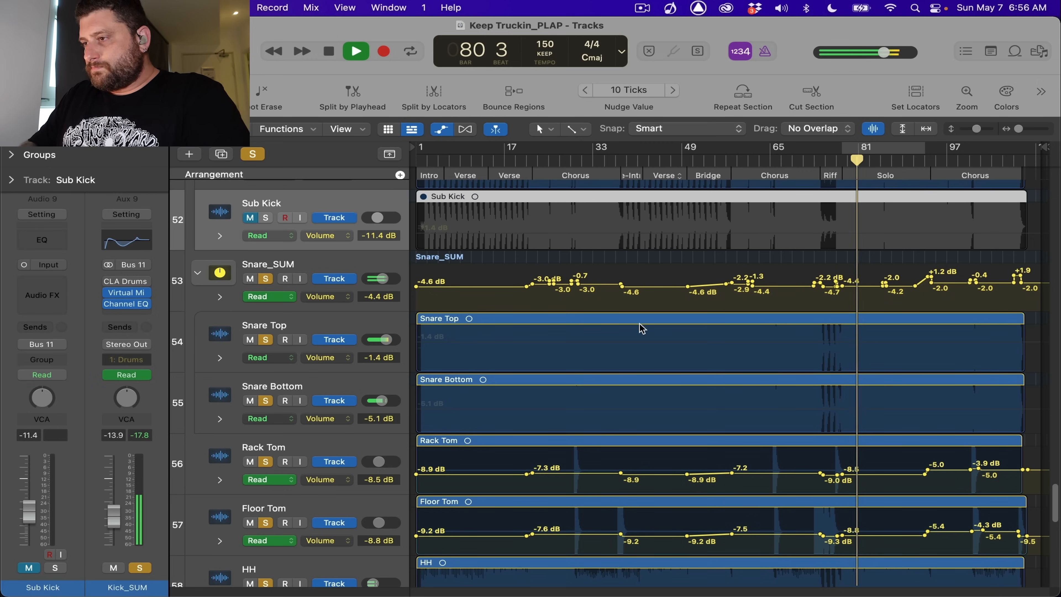
- Solo the Shaker, Tambourine and Cowbell tracks together with the bass and drums
scroll(687, 400, down, 14)
scroll(688, 399, down, 7)
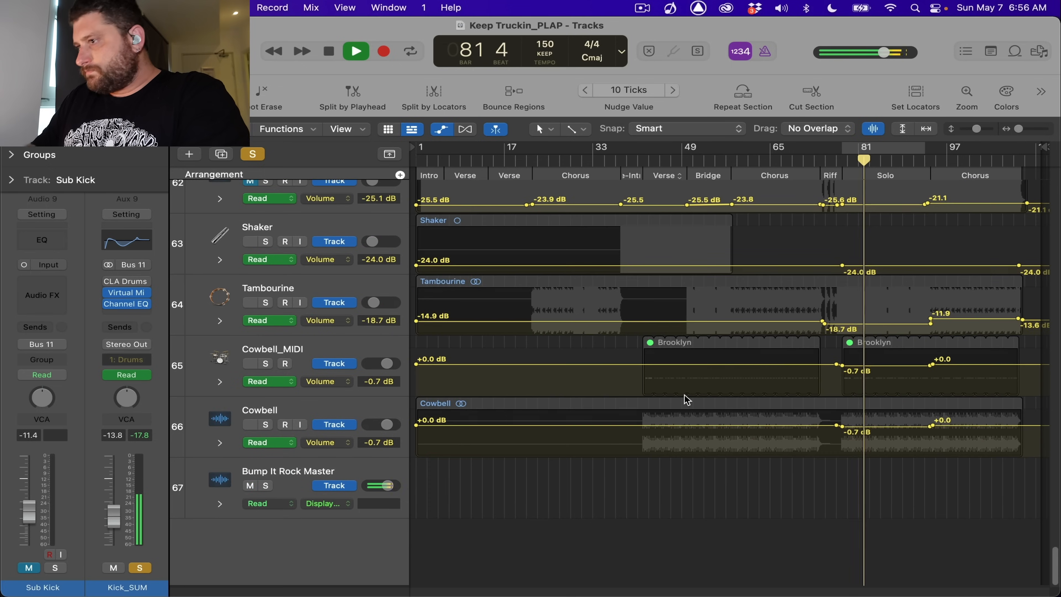
drag(269, 247, 272, 477)
click(266, 486)
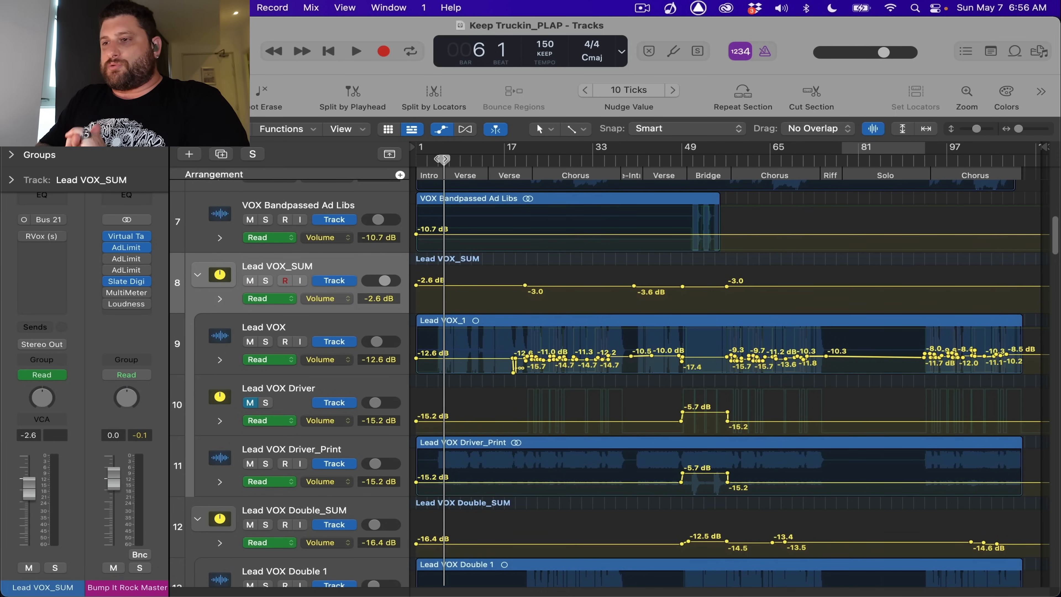
- Examine the OneKnob Driver and Channel EQ settings on the Lead VOX Driver track
click(305, 391)
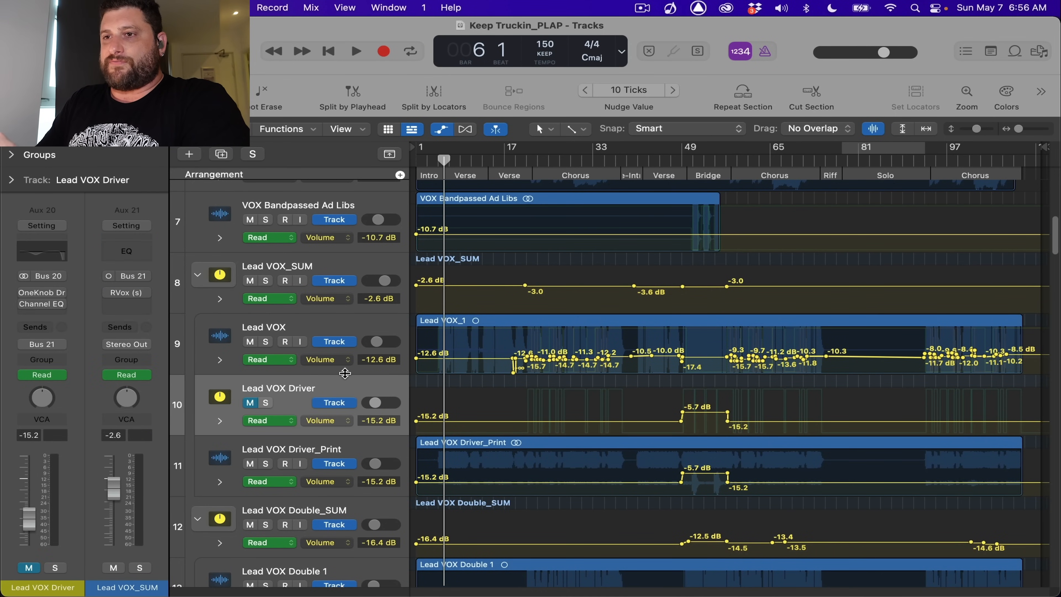
click(45, 294)
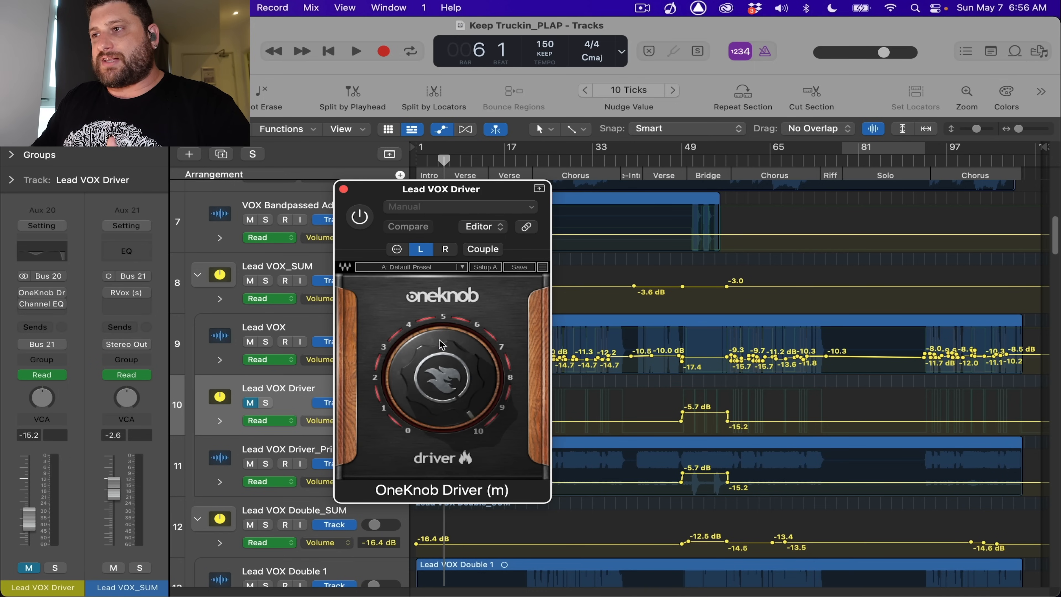
click(344, 189)
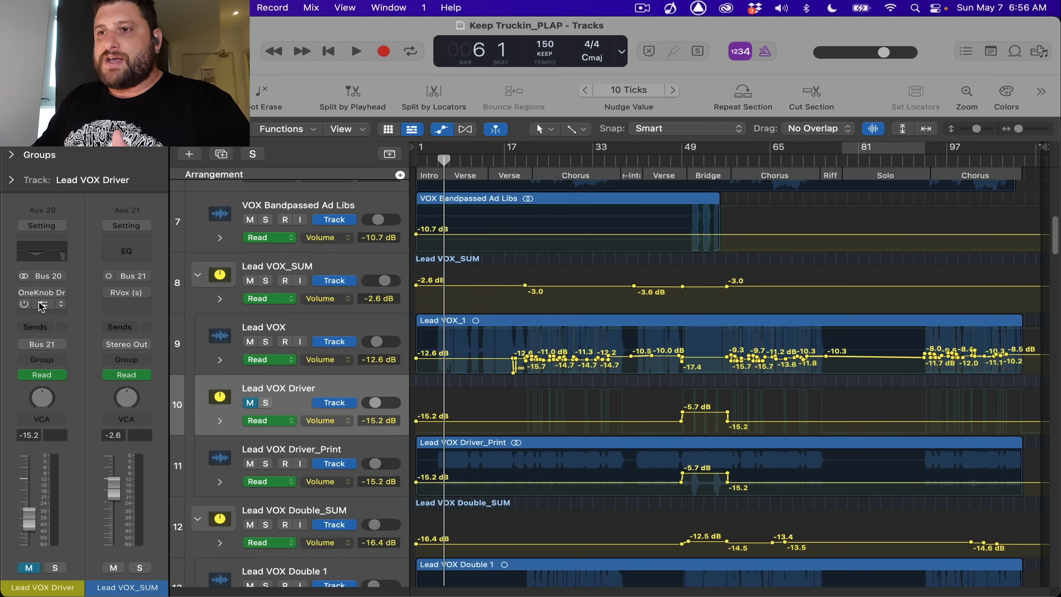
click(42, 305)
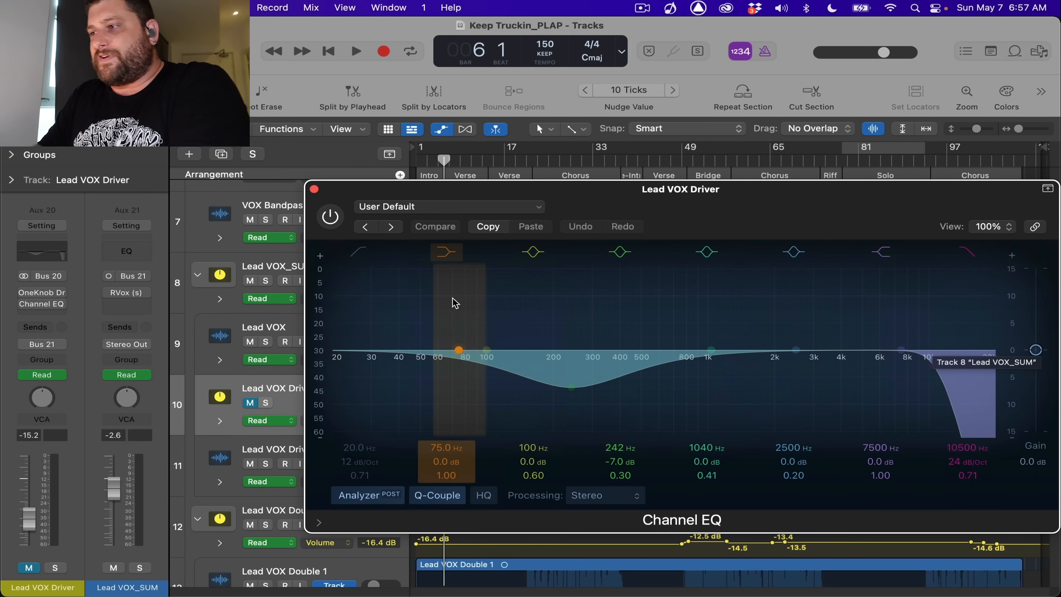
click(314, 189)
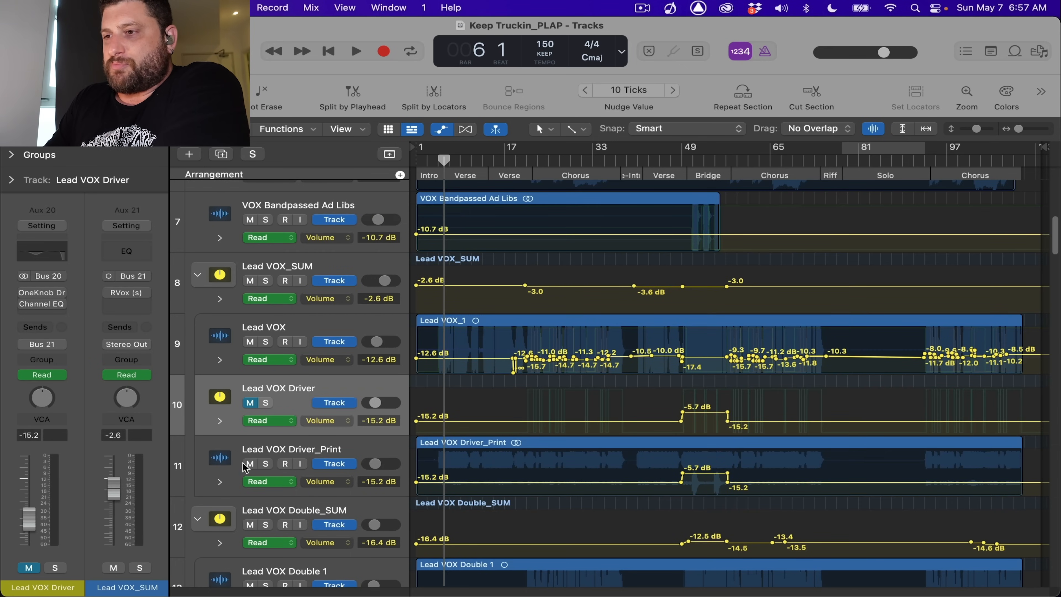
- Solo and select the Lead VOX track and play it from bar 6
click(291, 451)
click(266, 341)
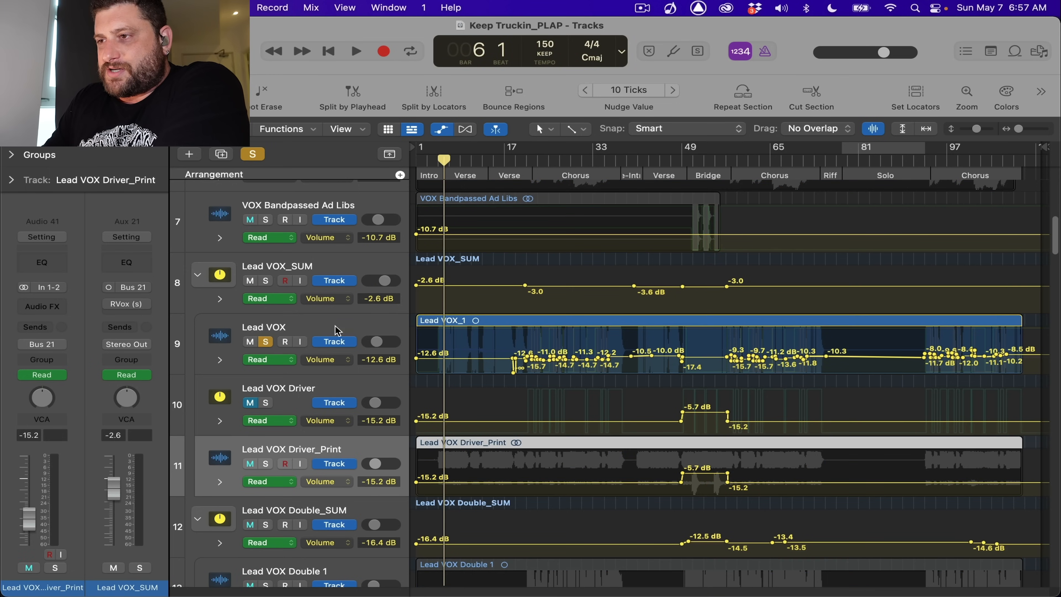
click(360, 326)
key(space)
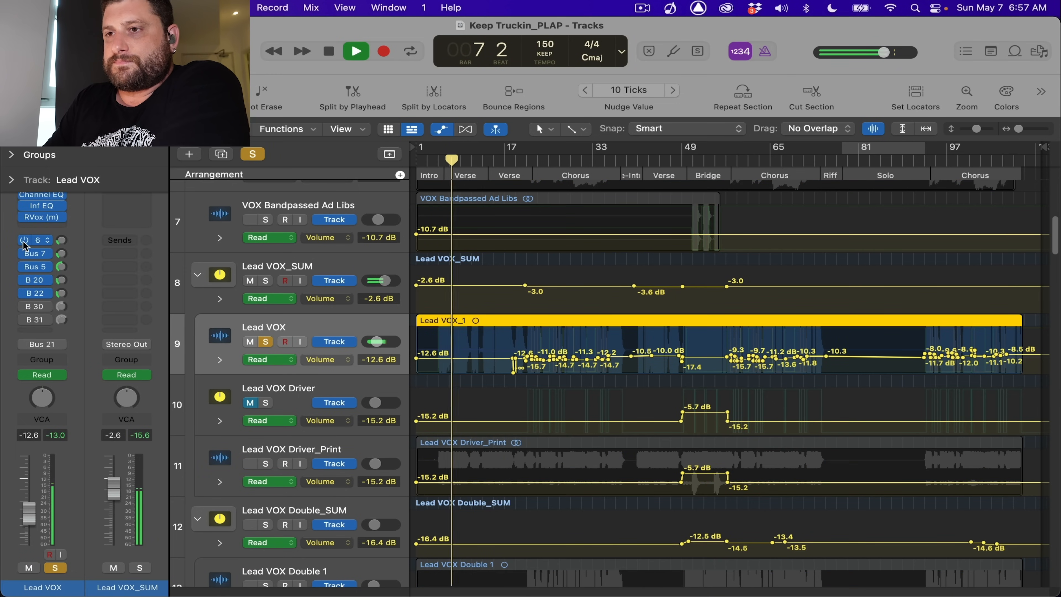
- Show the mixer, bypass all plug-ins and sends on Lead VOX, and stop playback at bar 15
key(x)
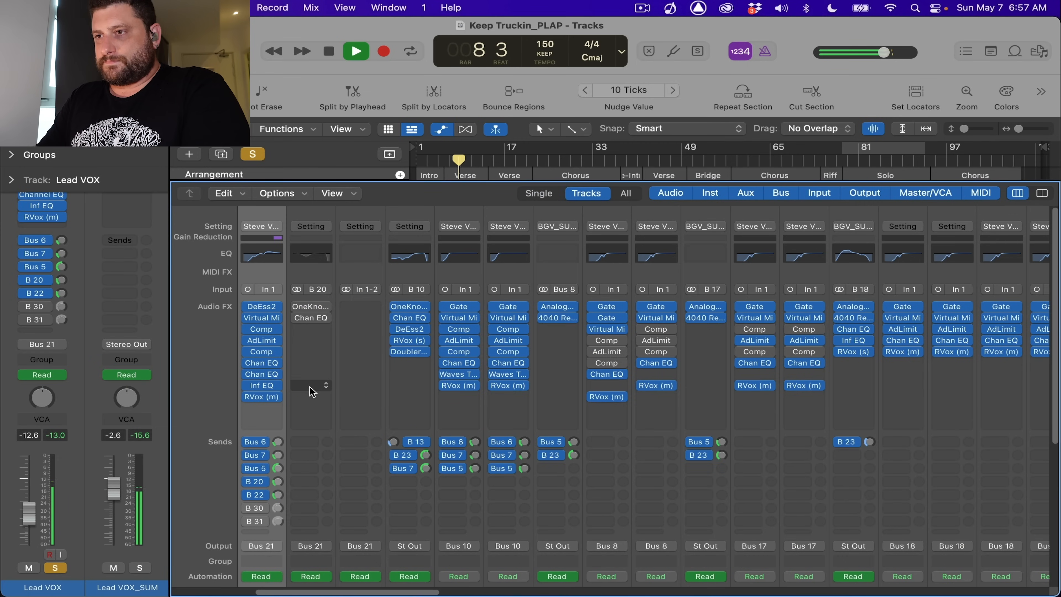
alt+click(248, 307)
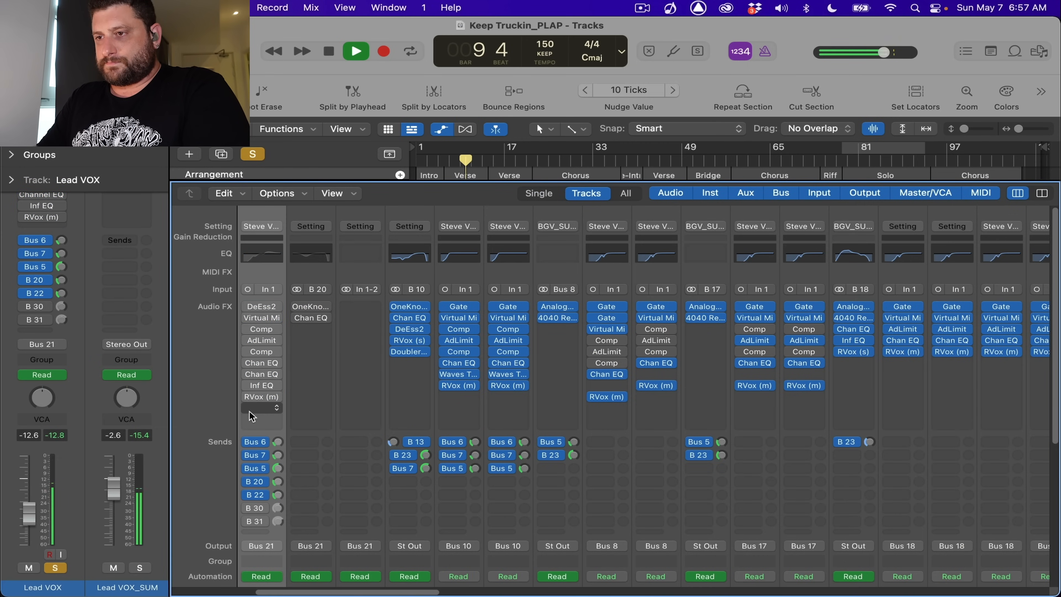
click(245, 491)
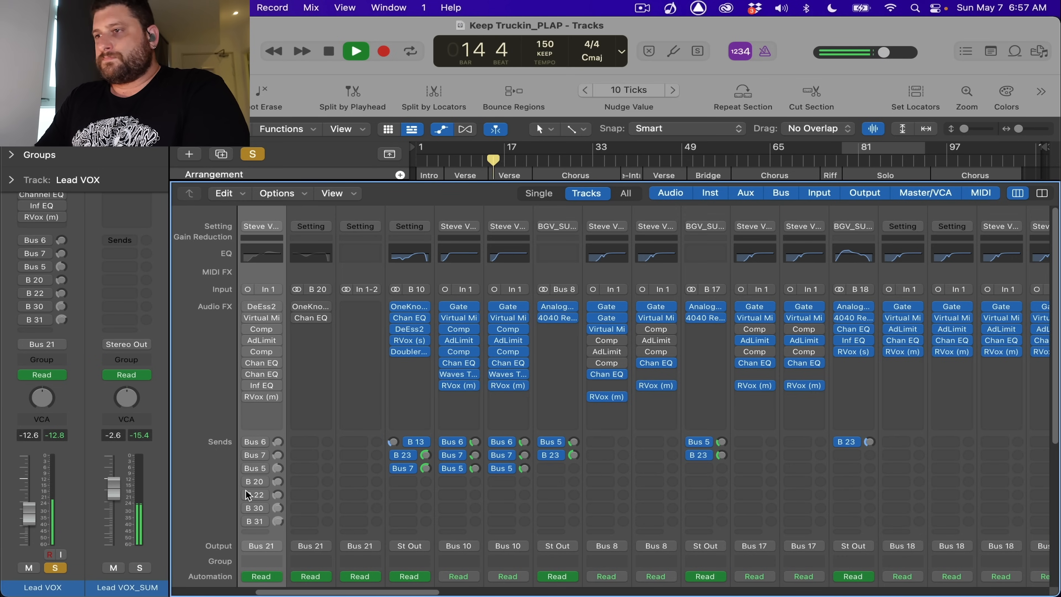
key(space)
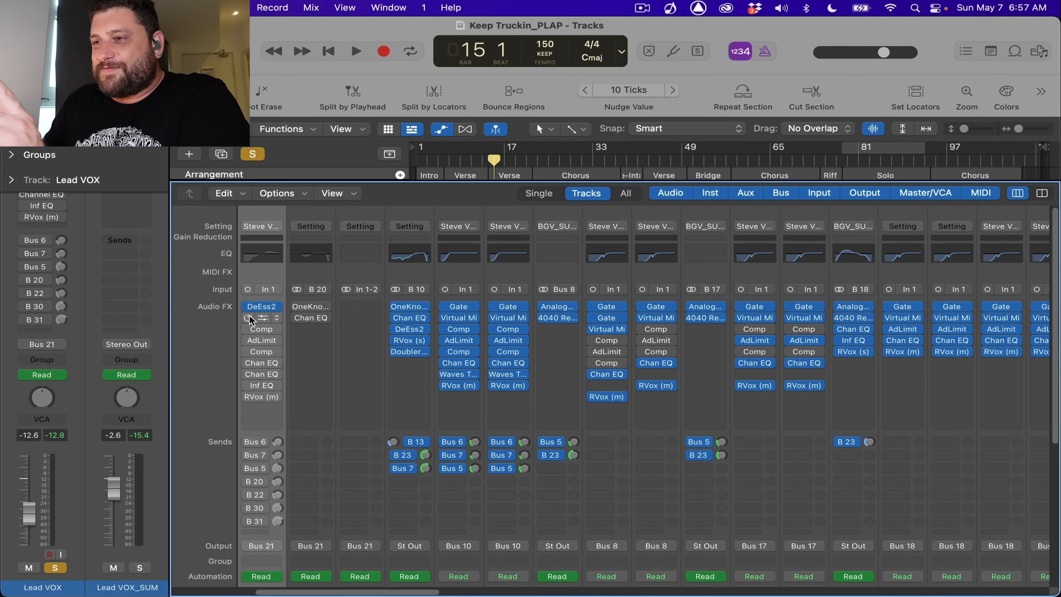
- Play from bar 15 while re-enabling Lead VOX's de-esser, Virtual Mix Rack and first Compressor, viewing the rack and compressor settings
key(space)
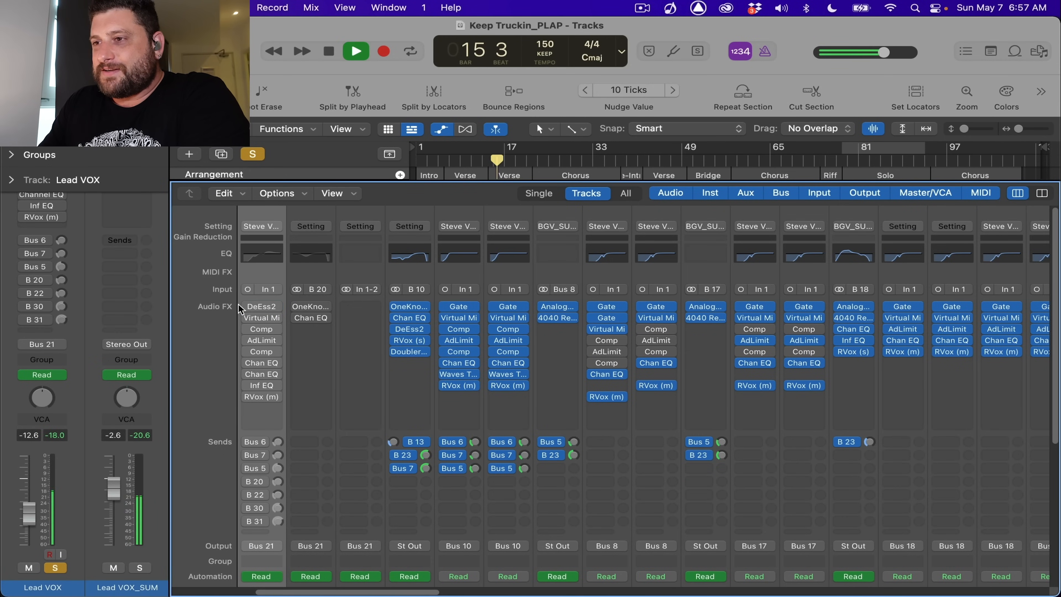
click(266, 316)
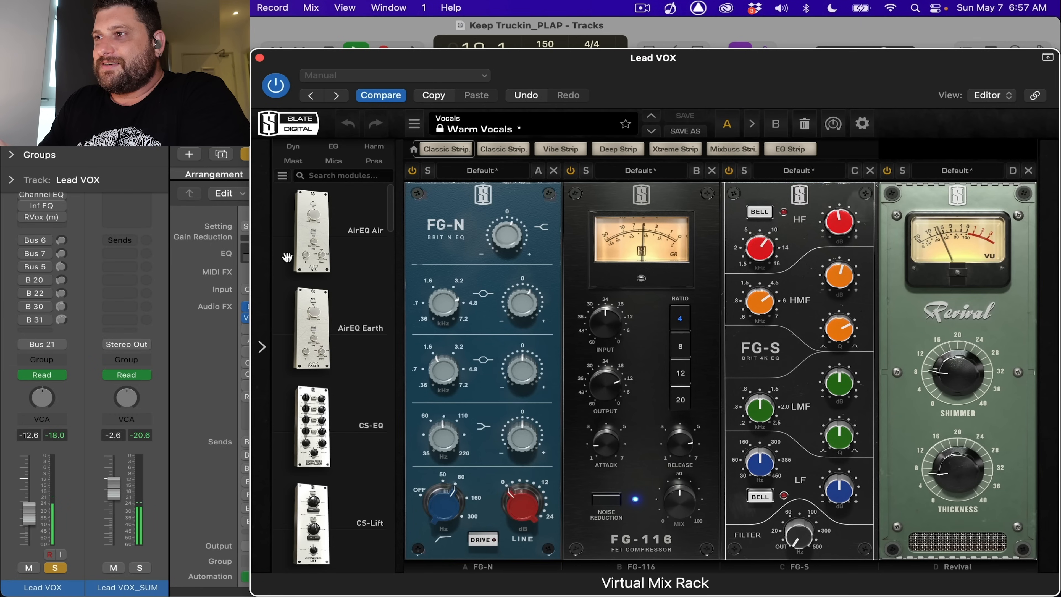
click(259, 58)
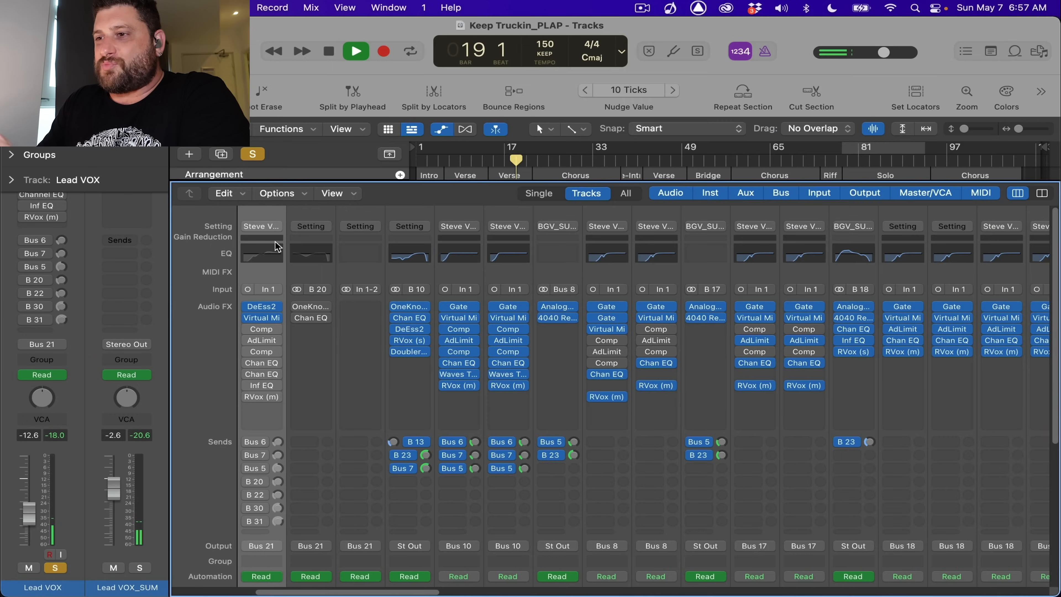
click(260, 329)
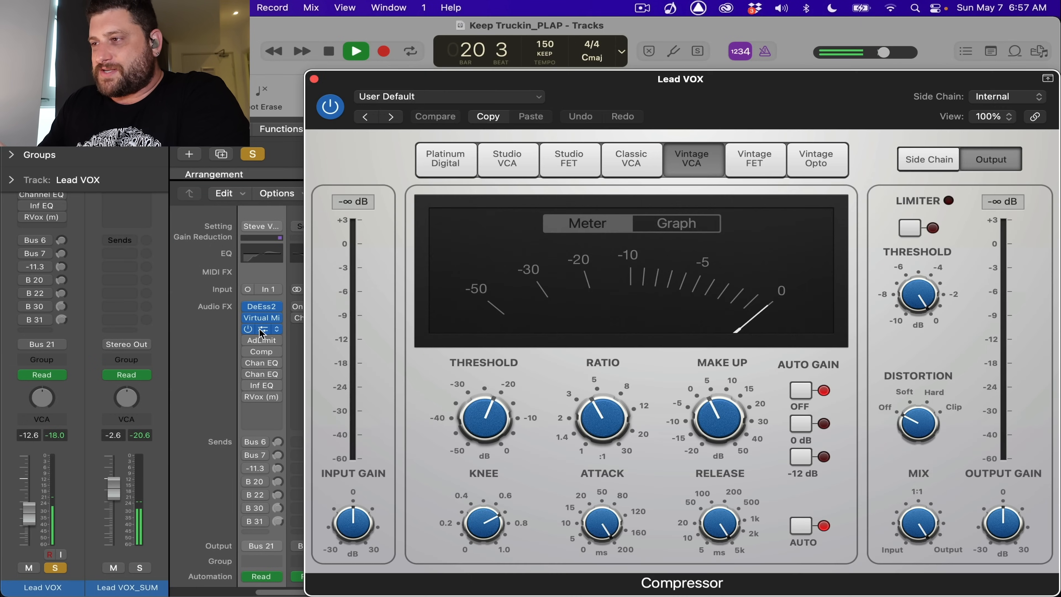
click(314, 79)
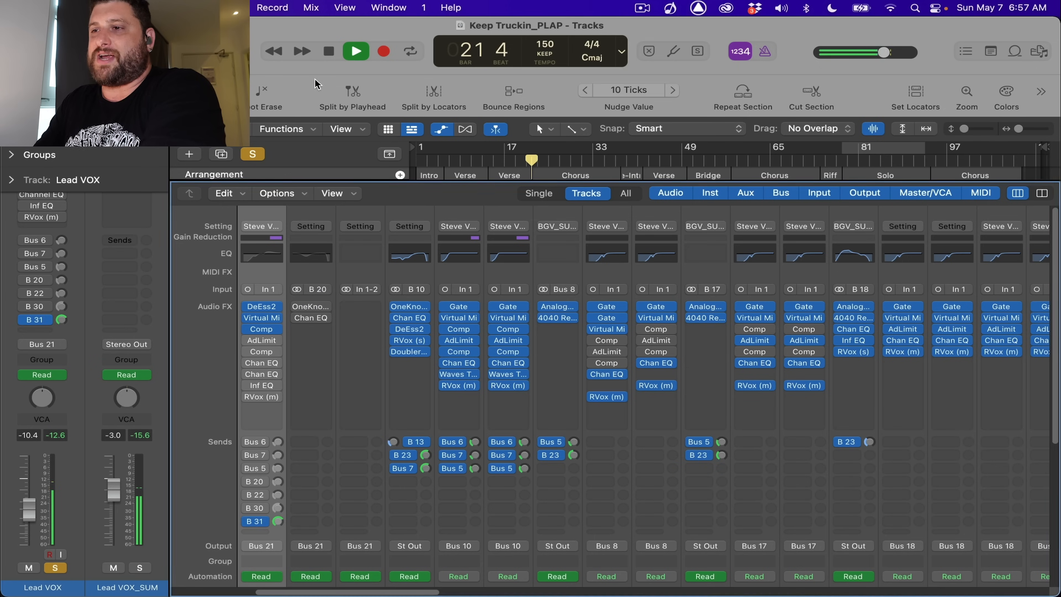
- Re-enable the remaining Lead VOX plug-ins from the Adaptive Limiter through RVox, viewing both Channel EQs and Infinity EQ
mouse_move(251, 337)
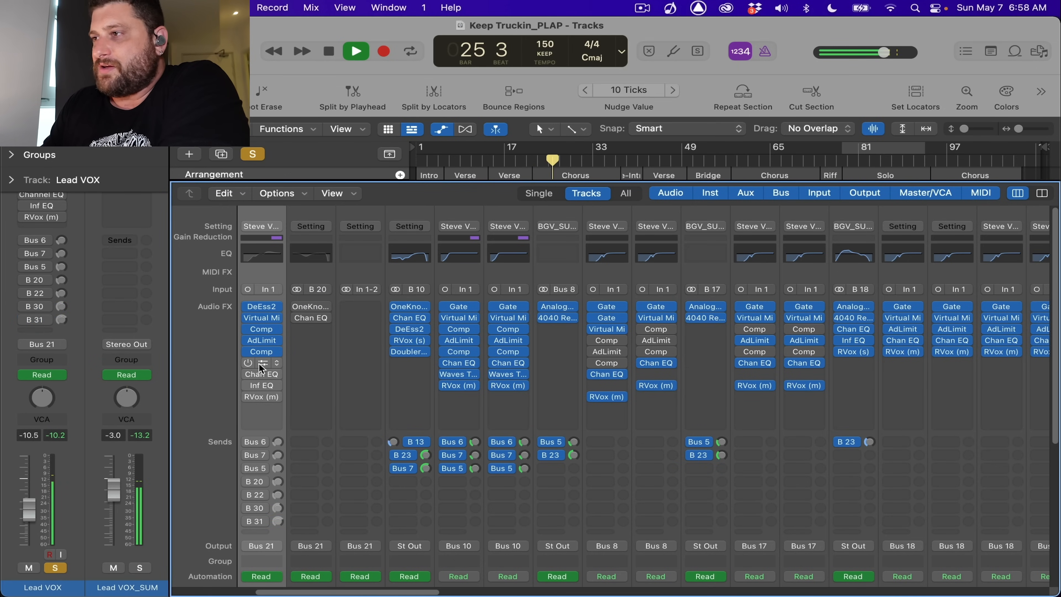
click(259, 363)
click(330, 217)
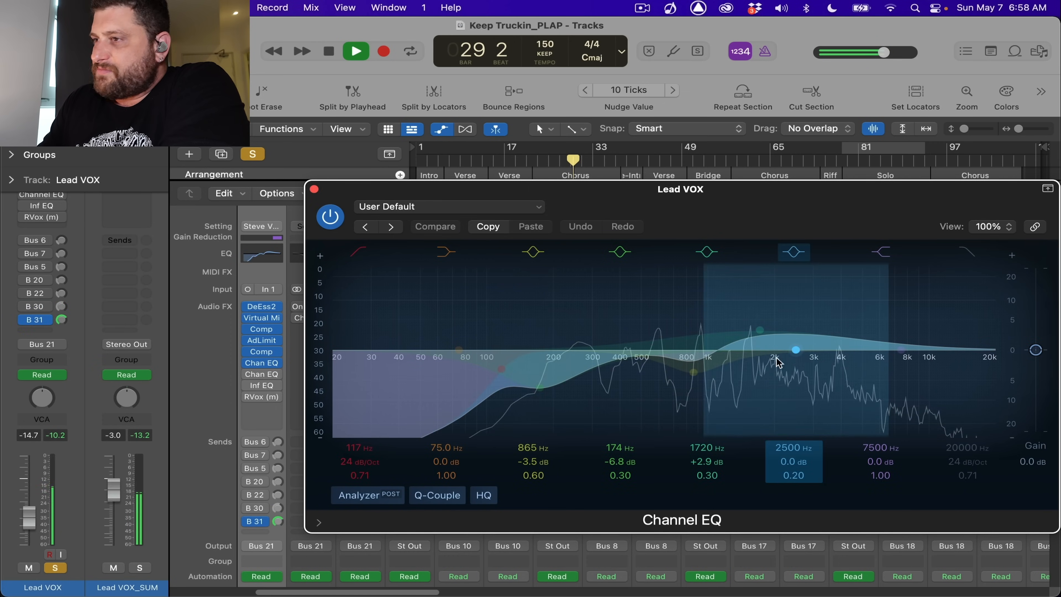
click(313, 189)
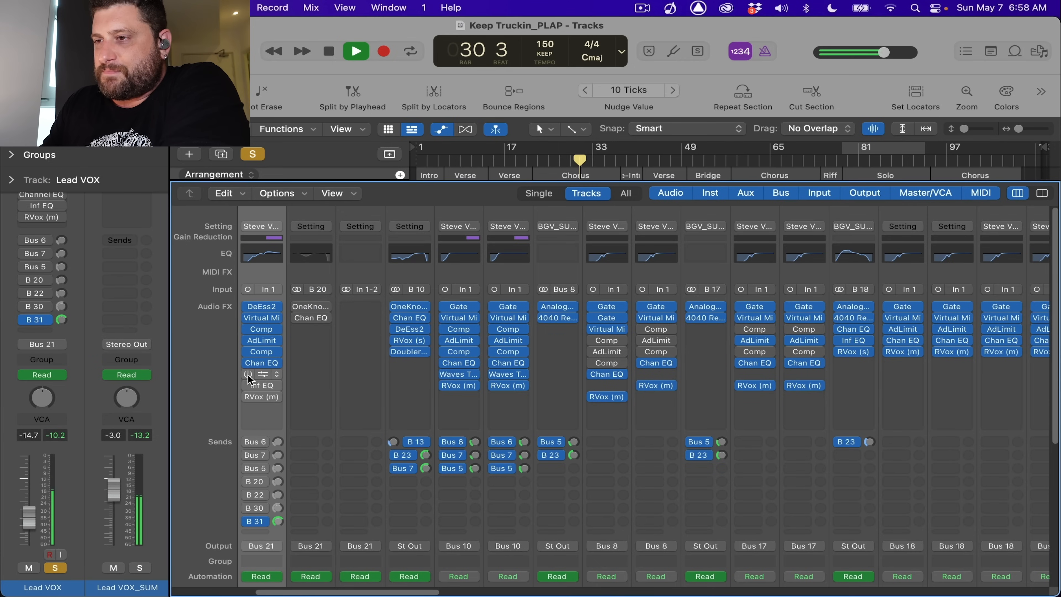
click(261, 374)
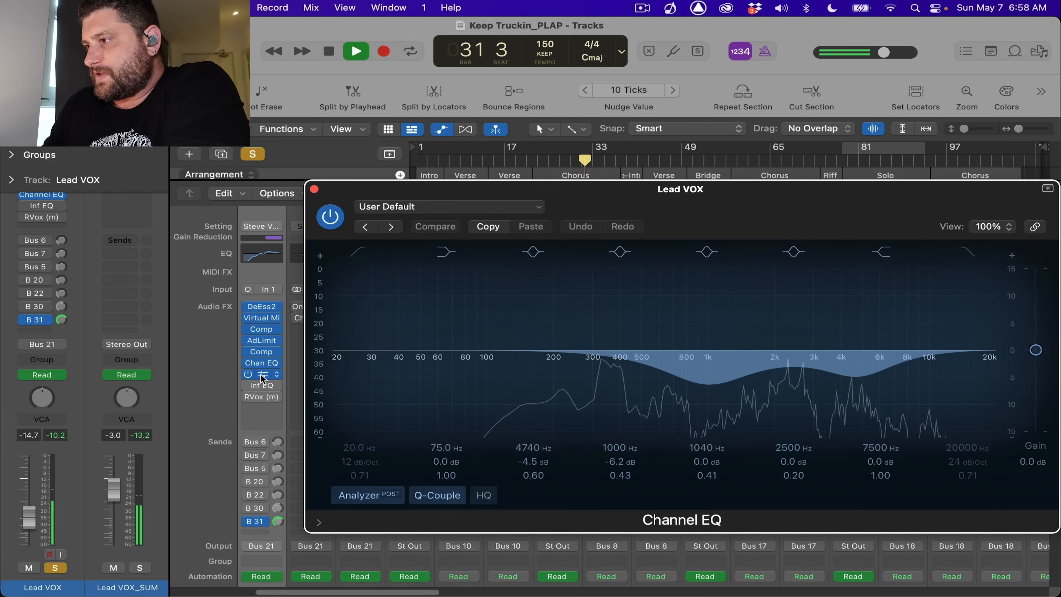
click(315, 201)
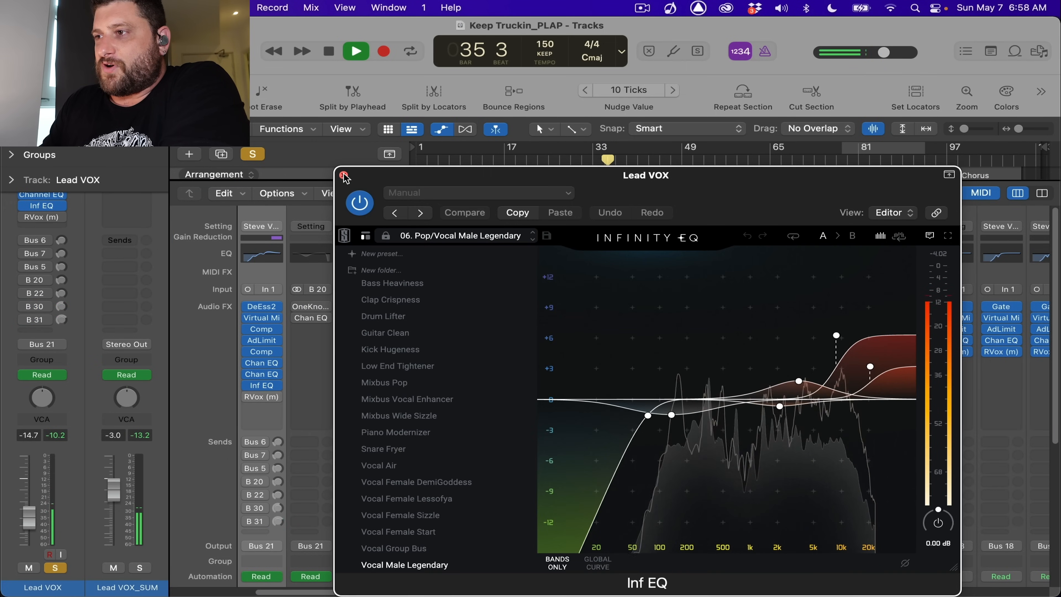
click(344, 175)
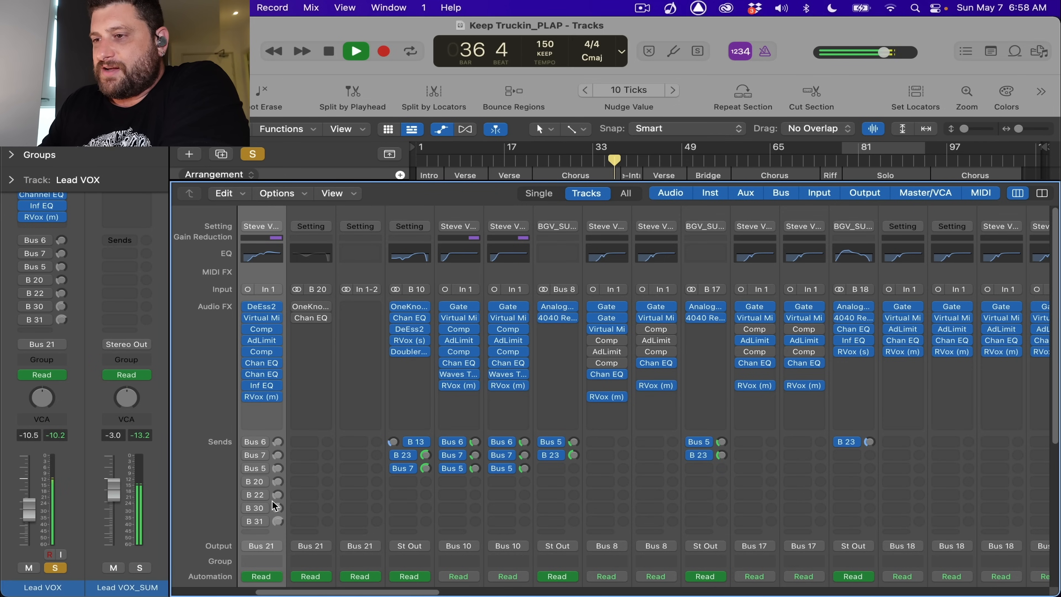
- Re-enable the Bus 6, Bus 7, Bus 5, Bus 20 and Bus 22 sends on Lead VOX during playback and hide the mixer
drag(278, 442, 286, 460)
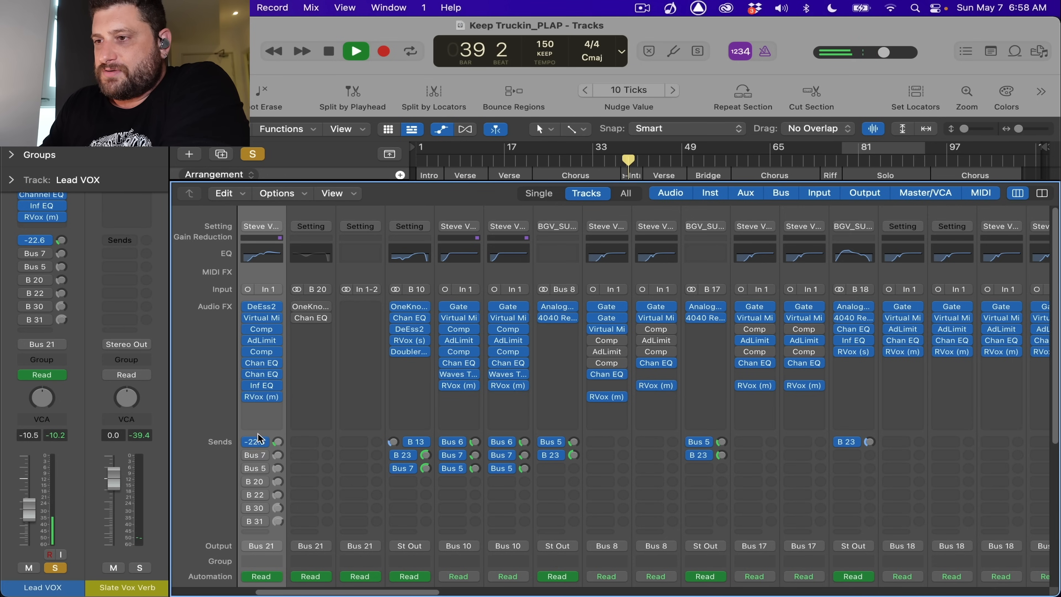
drag(61, 254, 63, 297)
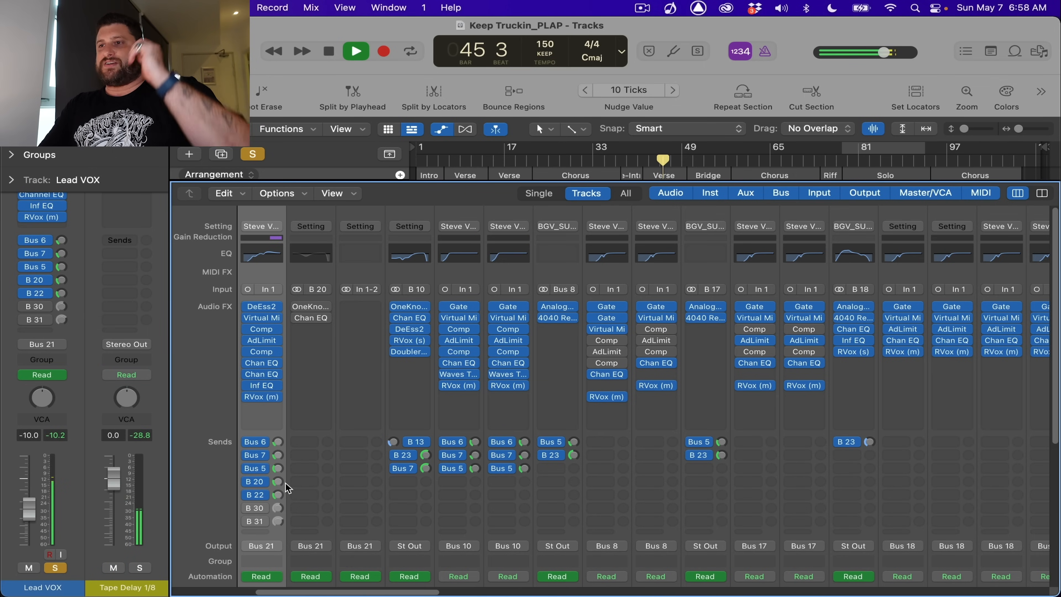
key(x)
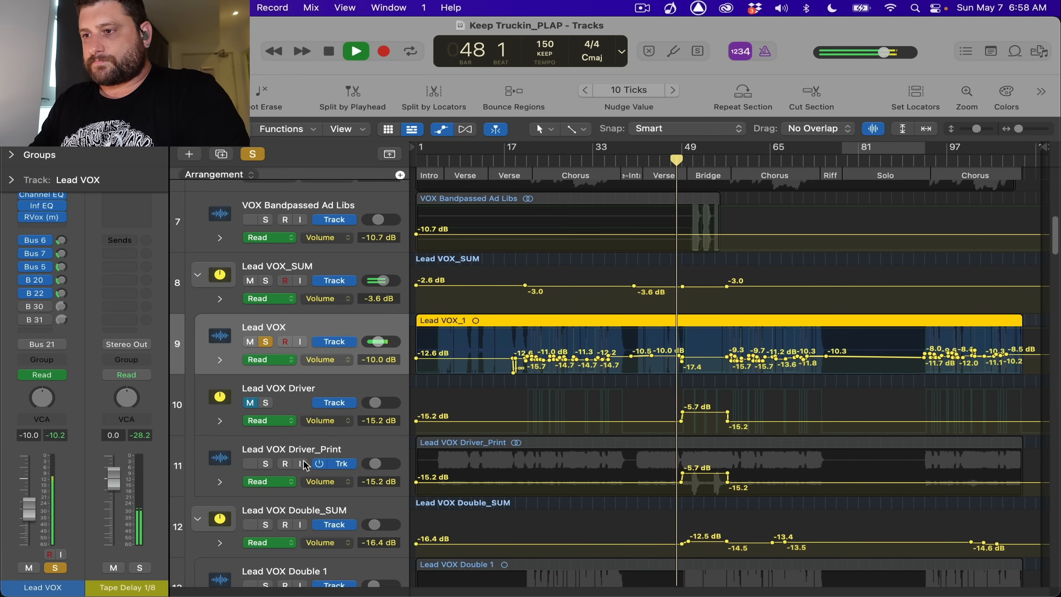
- Stop playback, move the playhead to bar 23 and solo Lead VOX Driver_Print alongside Lead VOX
key(space)
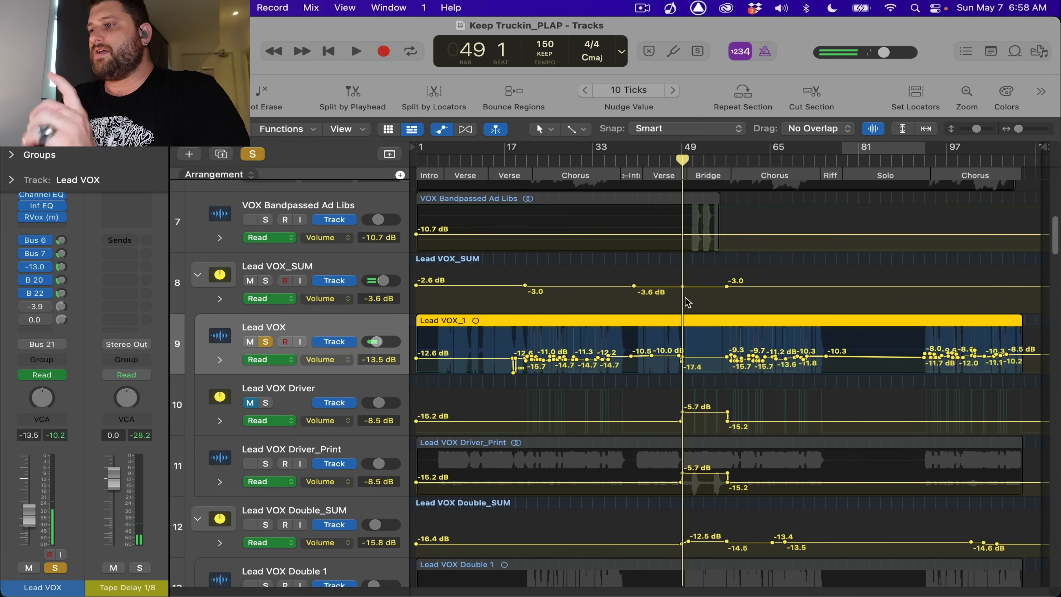
click(544, 162)
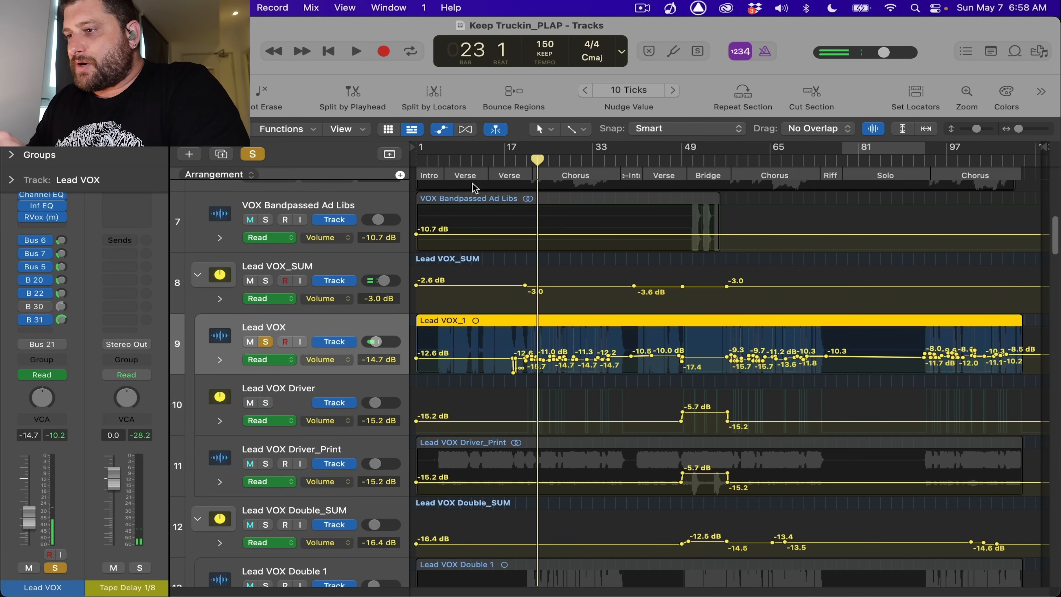
click(266, 464)
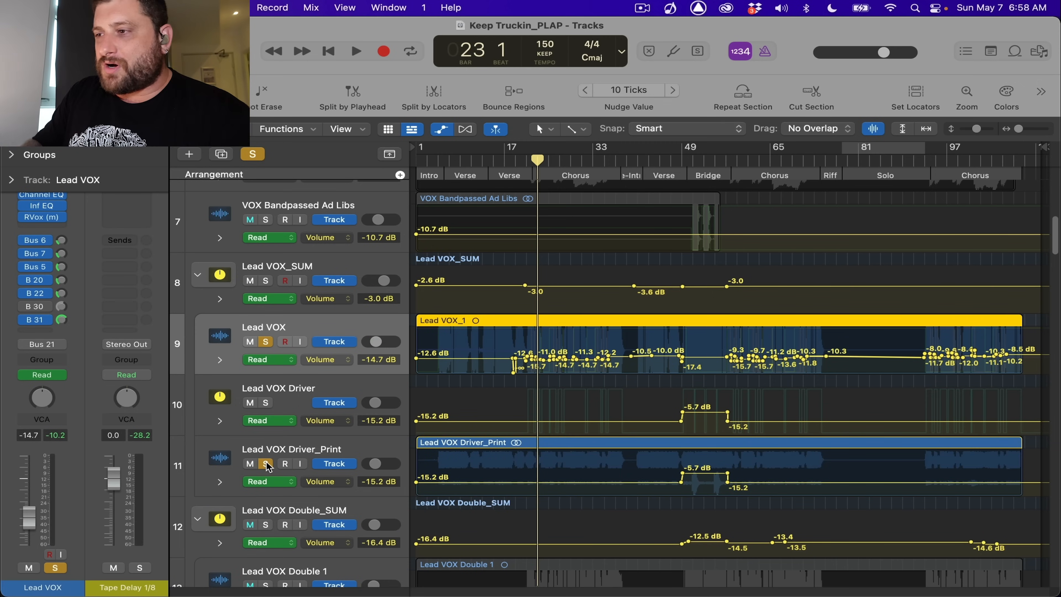
- Examine the Mute automation on the Lead VOX Driver track around bar 23, and return its lane to Volume
click(319, 419)
click(322, 434)
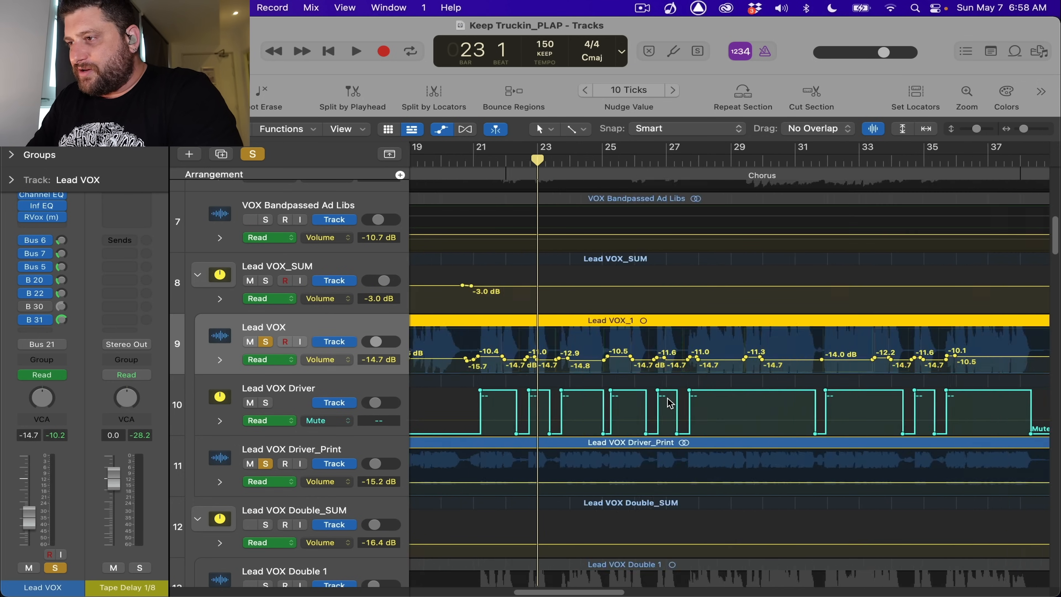
scroll(668, 403, up, 10)
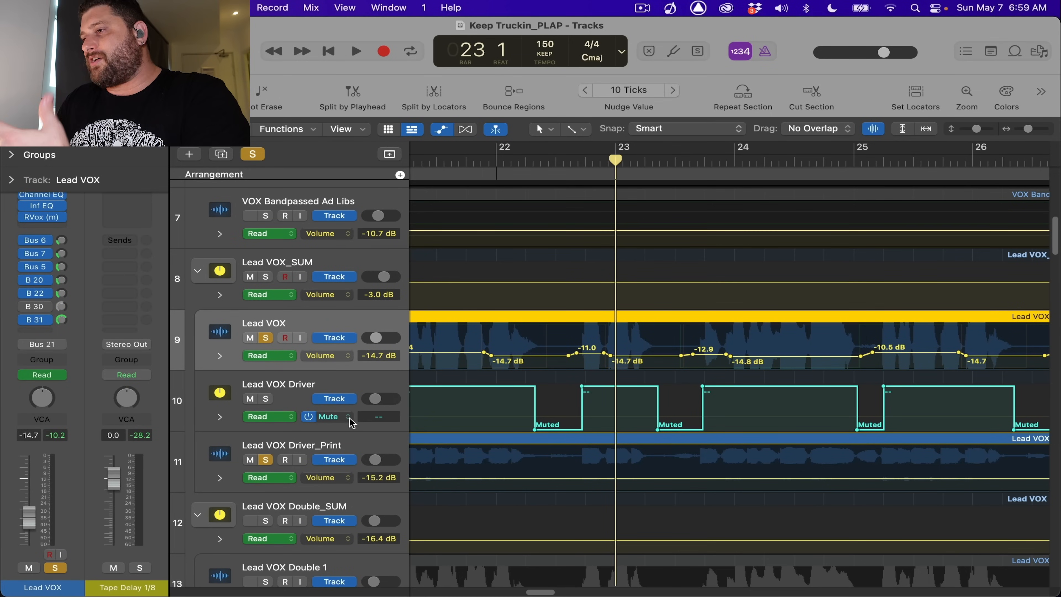
click(350, 417)
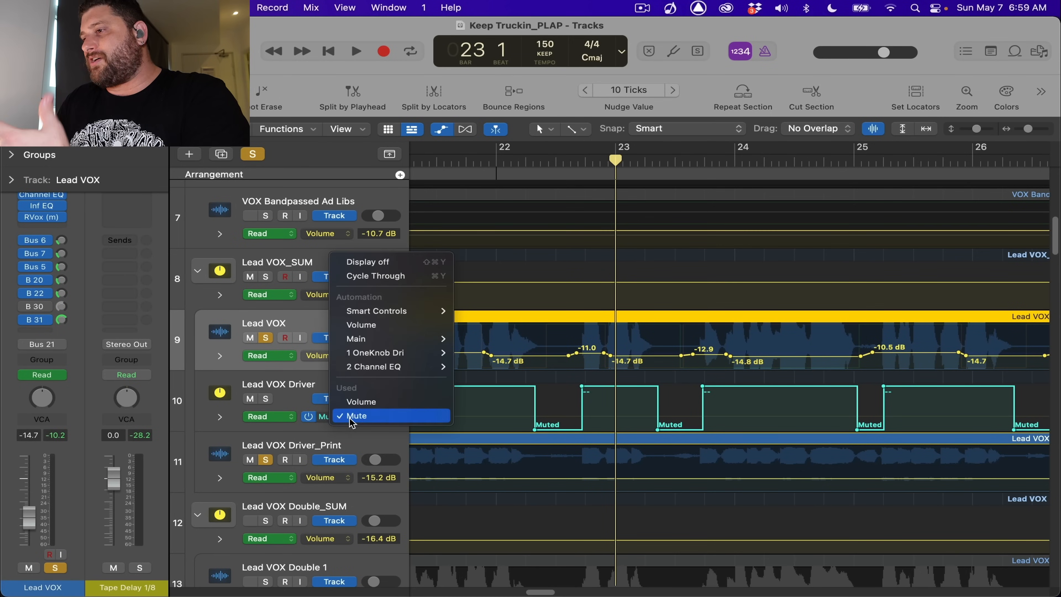
click(363, 325)
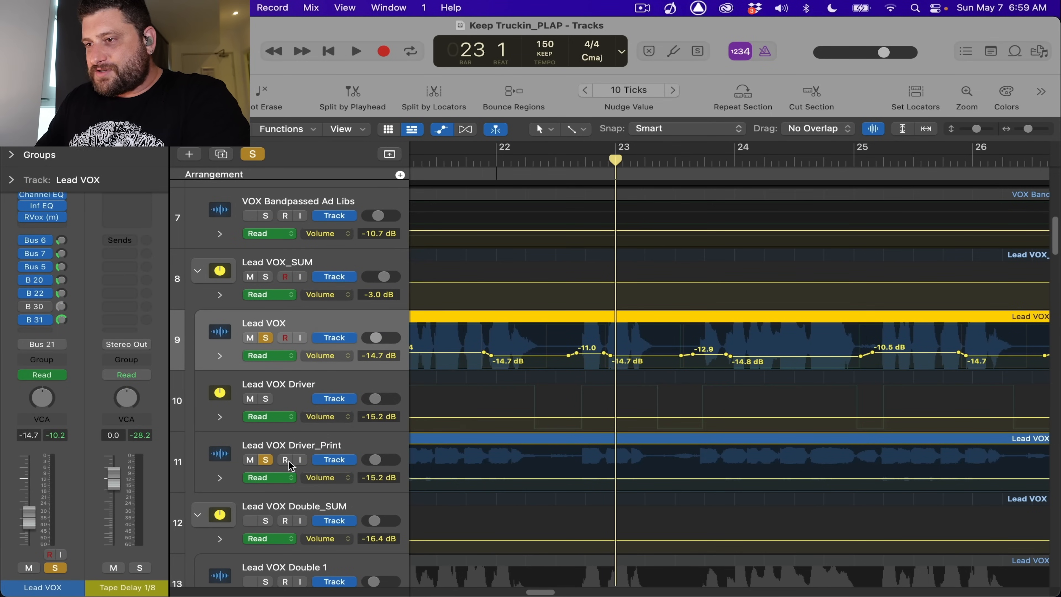
scroll(575, 365, left, 10)
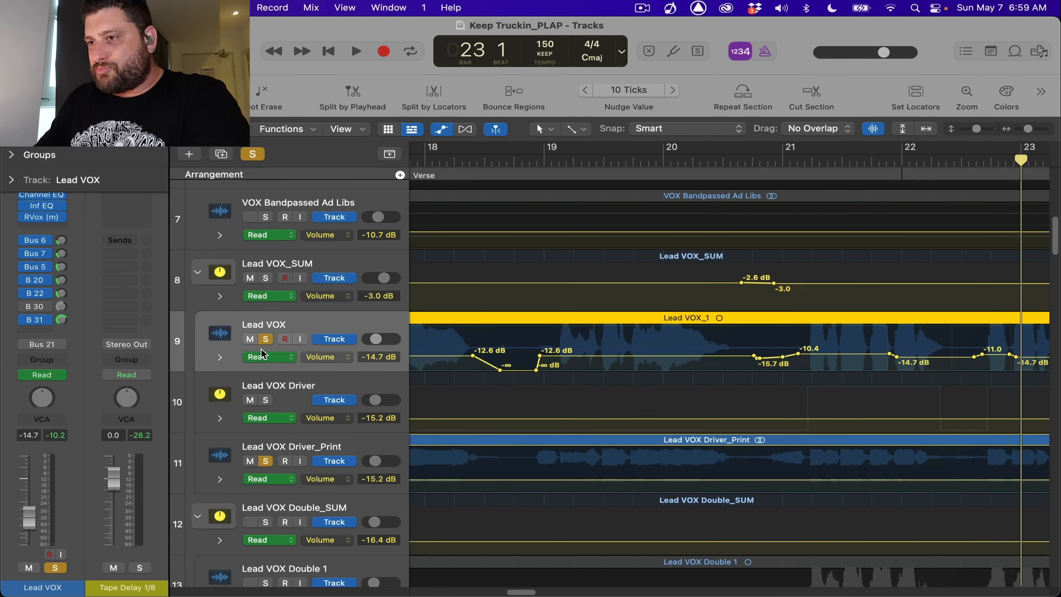
- Unsolo Lead VOX and play Lead VOX Driver_Print alone from bar 23
click(265, 338)
key(z)
key(space)
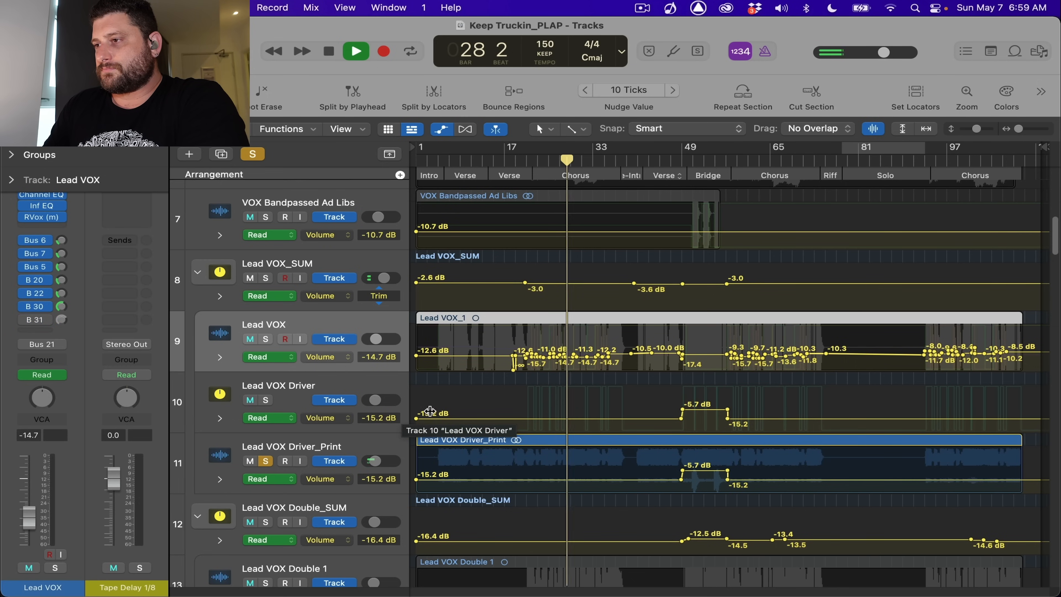
scroll(667, 465, up, 10)
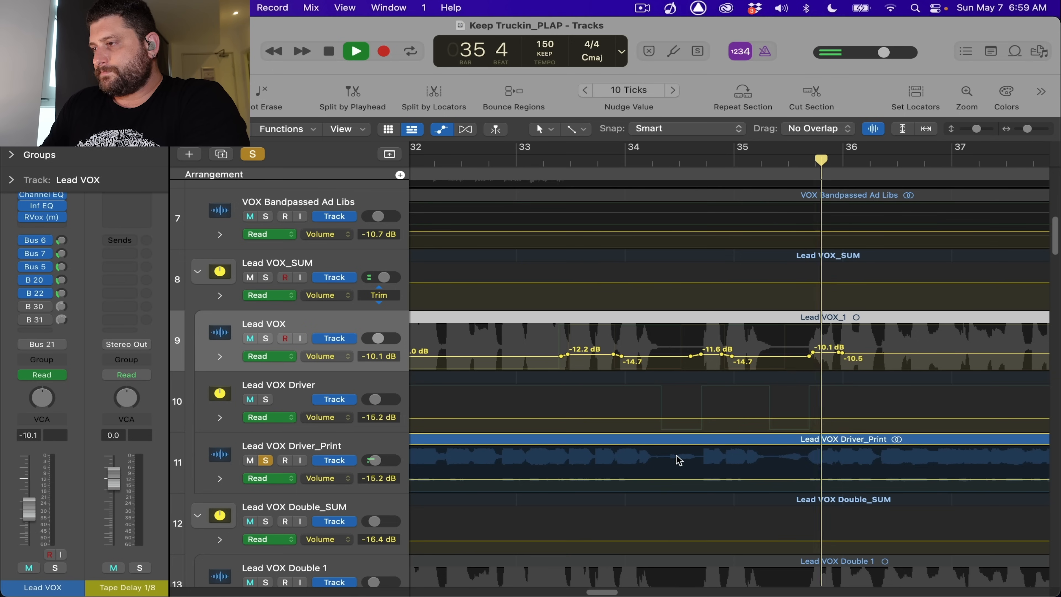
key(z)
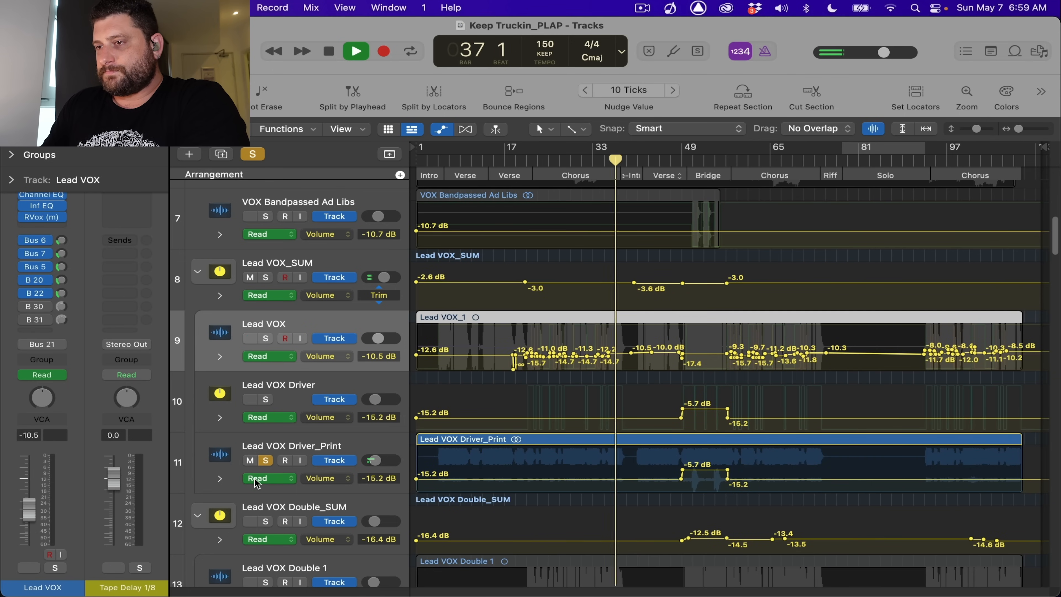
- Stop playback and solo both Lead VOX and Lead VOX Driver_Print
click(266, 460)
key(space)
click(267, 339)
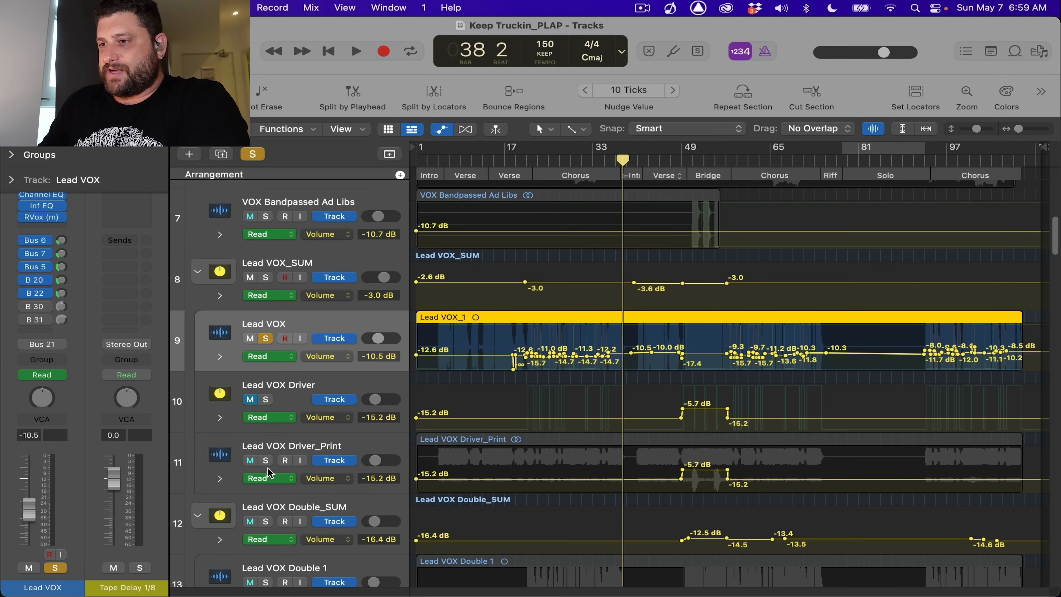
click(266, 460)
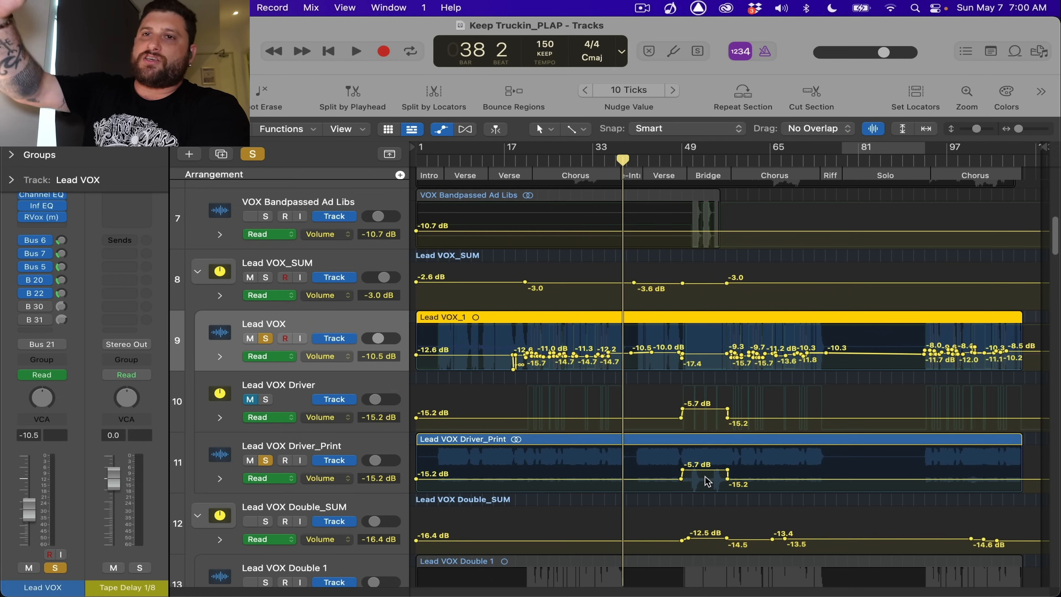
- Play from bar 41, toggling the Driver_Print solo off and back on to compare the lead vocal without and with it
click(643, 161)
key(space)
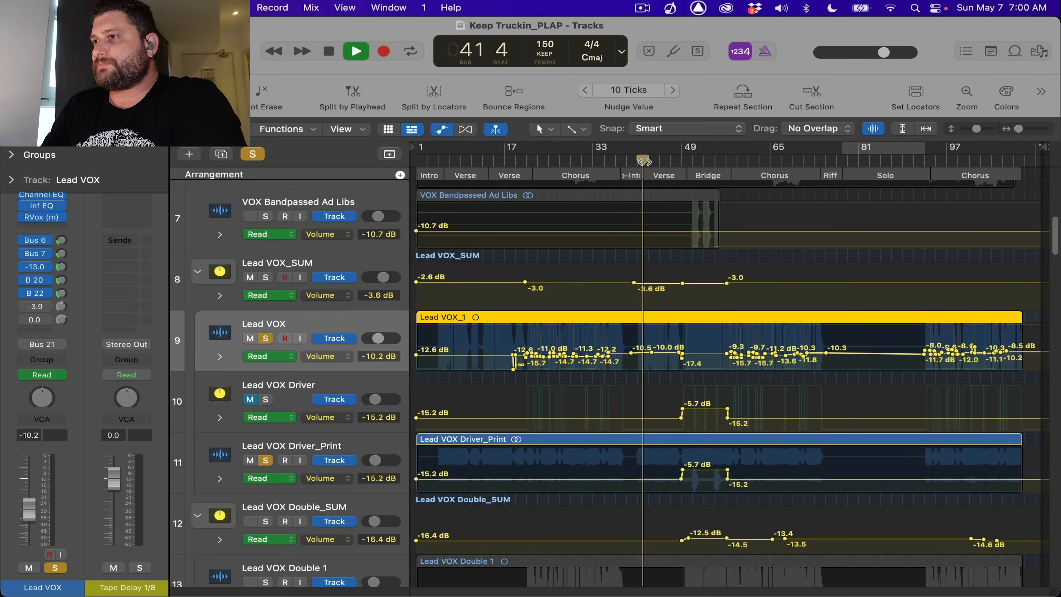
click(268, 464)
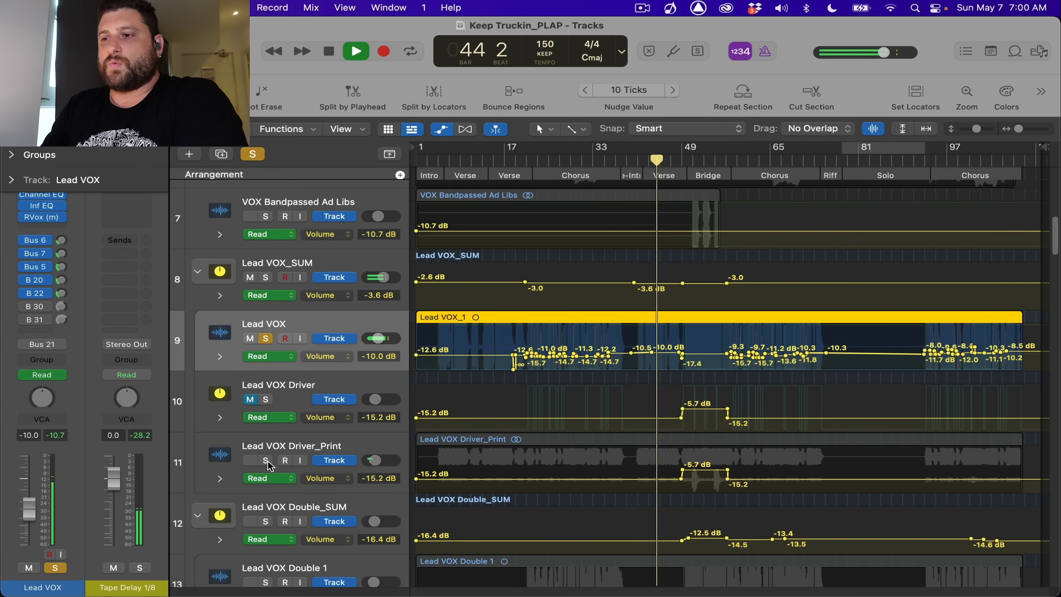
click(267, 461)
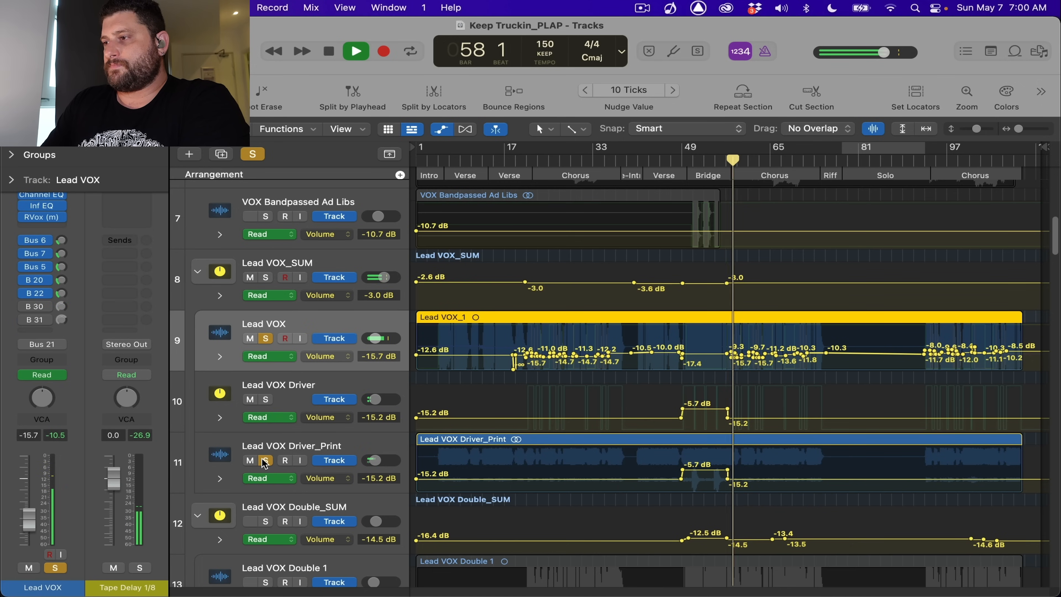
- Play the Bridge, compare the lead vocal with and without Driver_Print, stop playback and bring the Lead VOX Double tracks into view
click(690, 158)
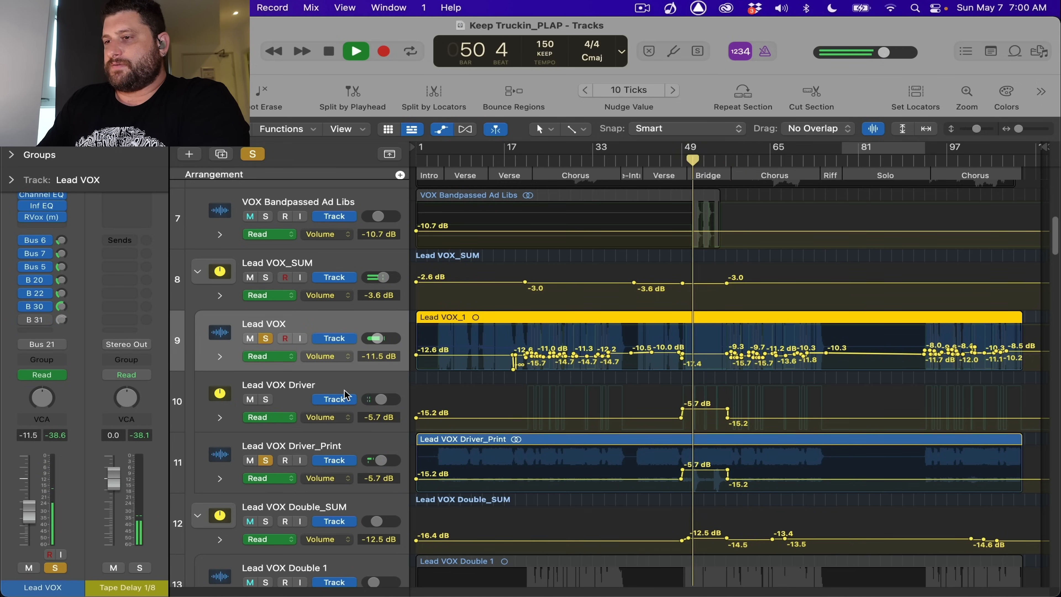
click(266, 460)
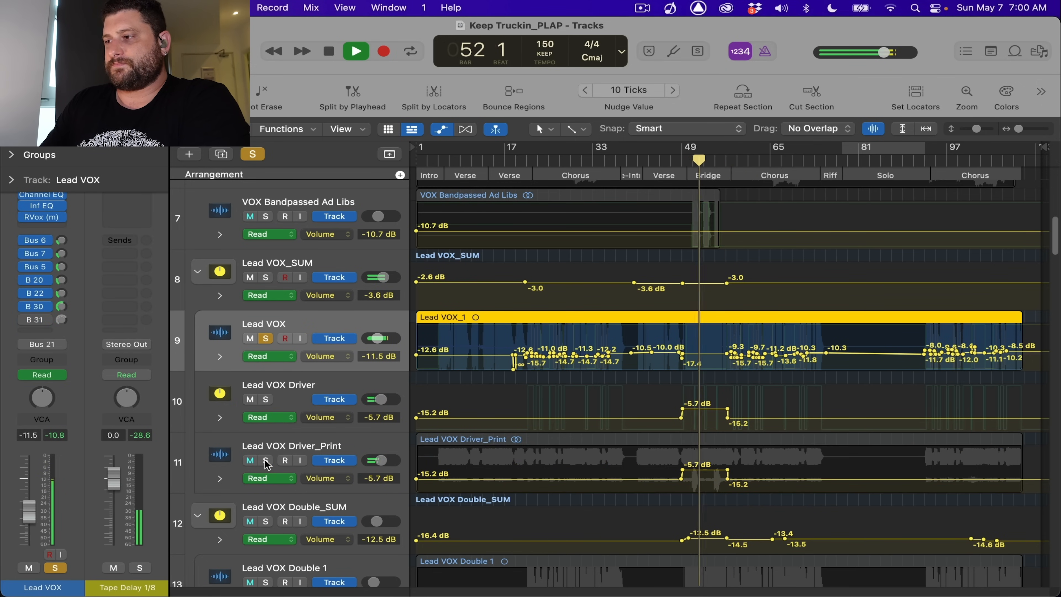
click(265, 460)
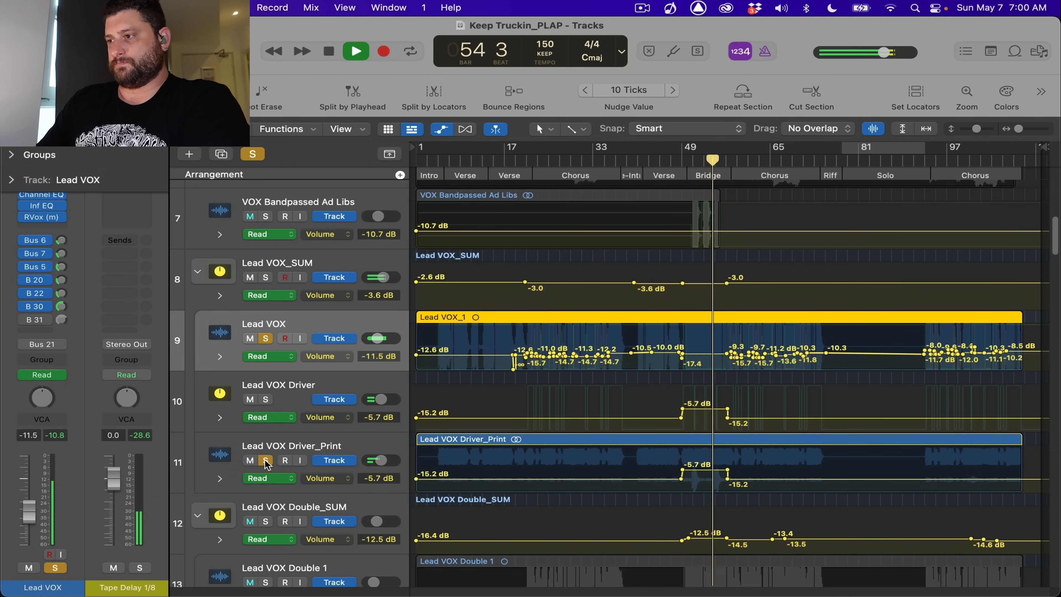
key(space)
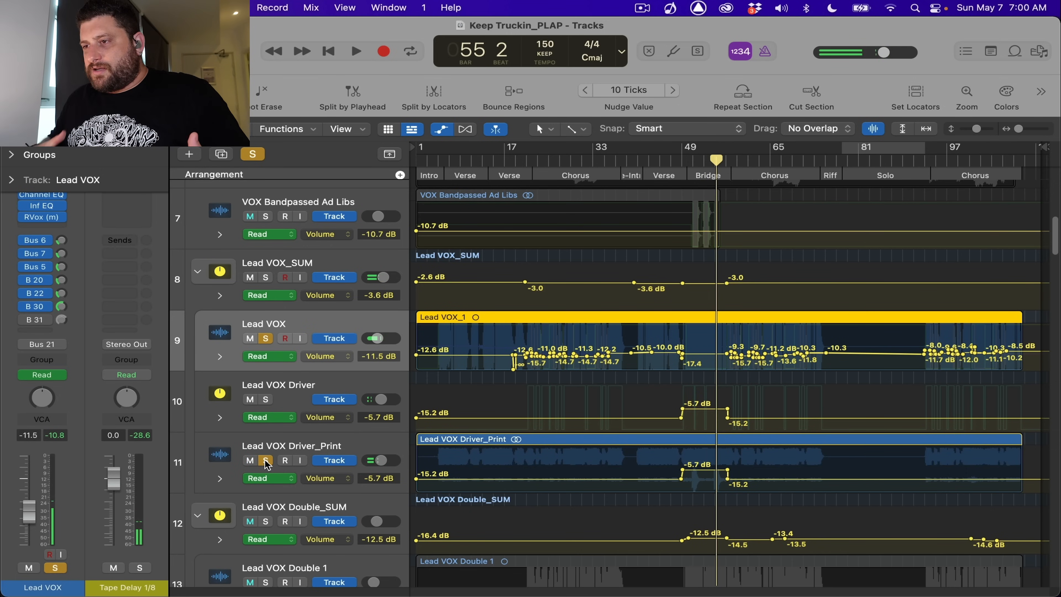
scroll(265, 463, down, 5)
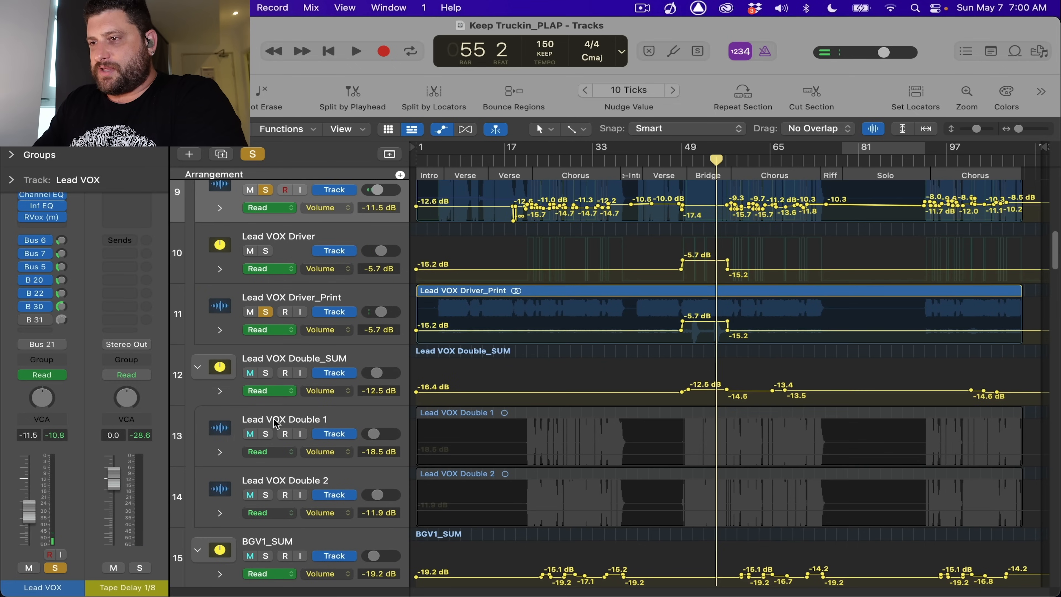
- Solo Lead VOX Double_SUM, hide the track automation and enlarge the track heights
click(268, 373)
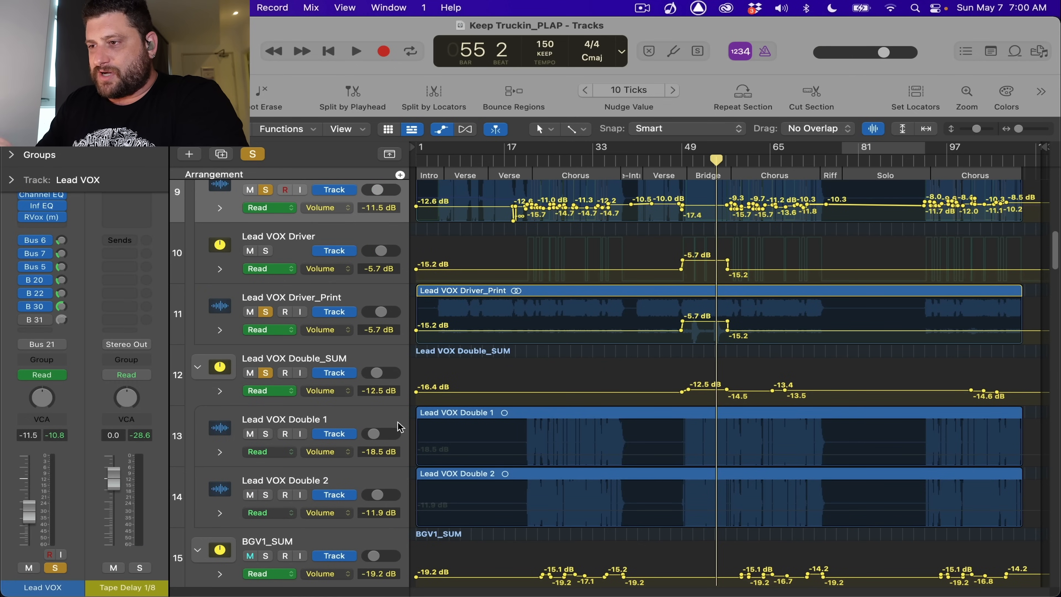
key(a)
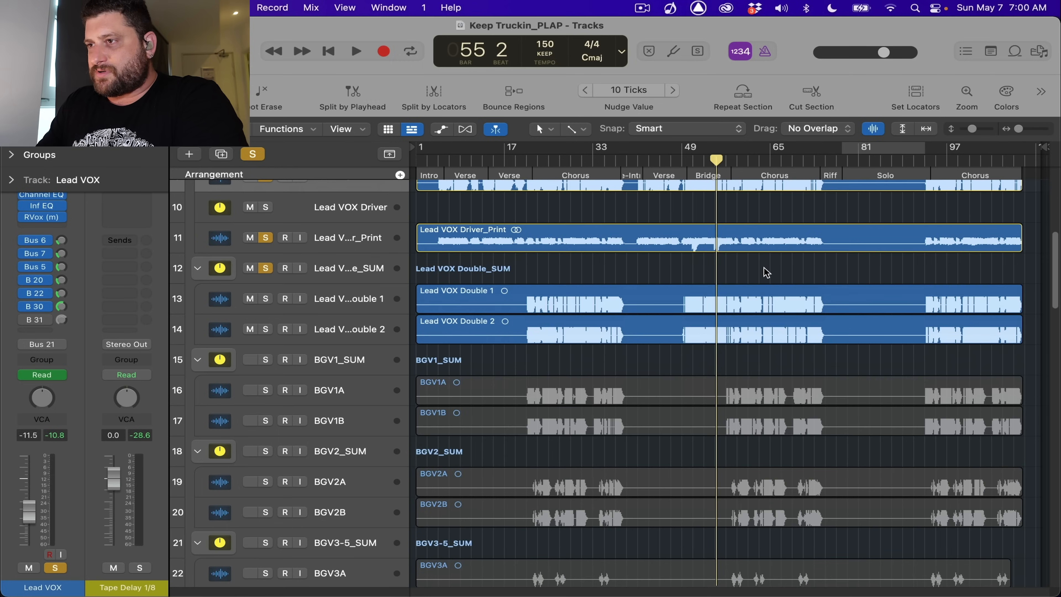
key(super+Down)
key(super+Down)
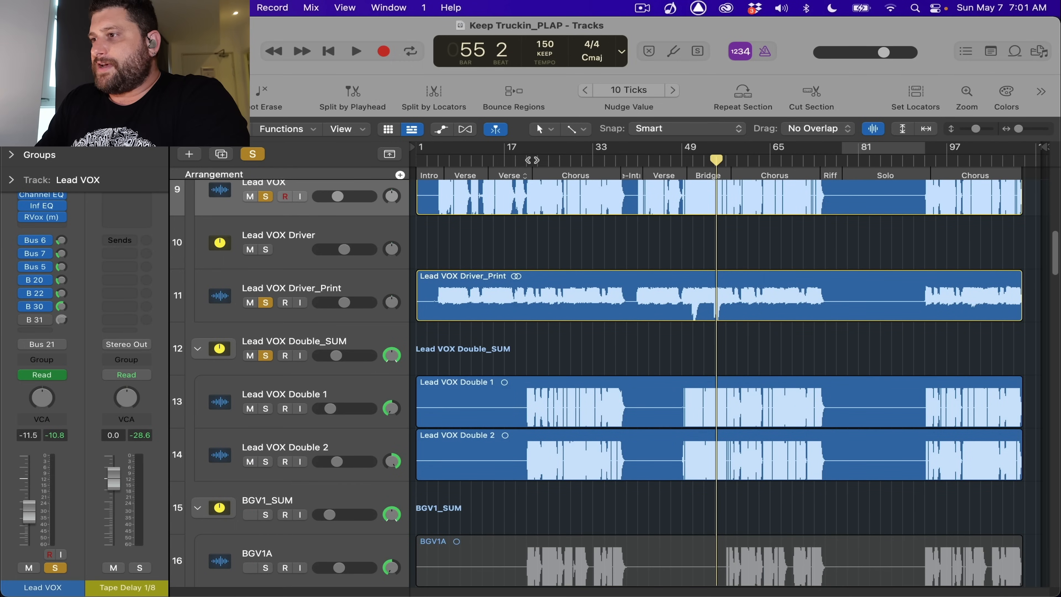
- Play the soloed vocals from bar 20 and inspect the channel strips of Lead VOX Double 1 and Double 2
click(532, 160)
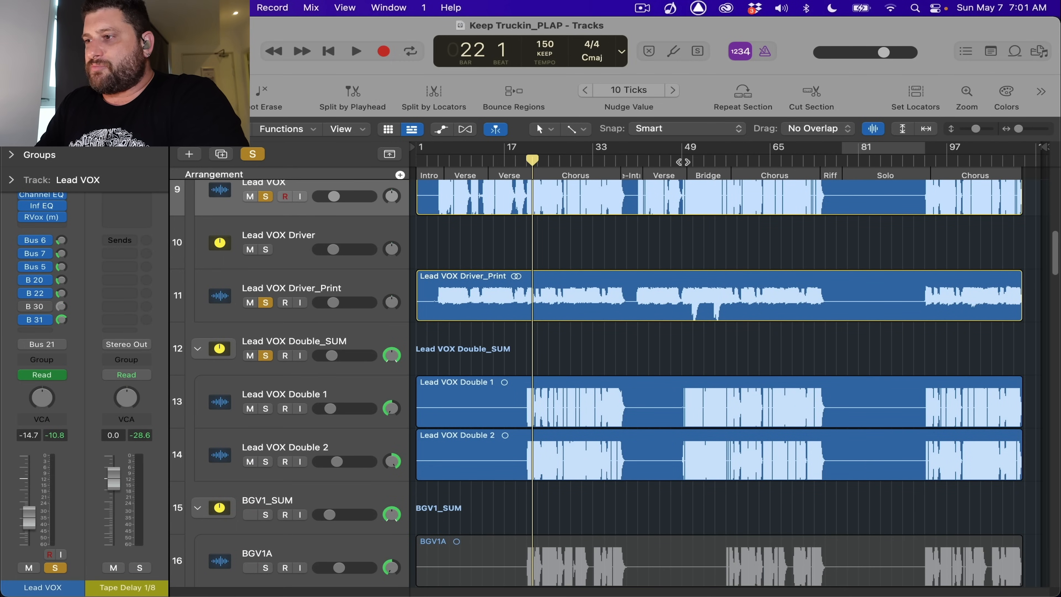
click(521, 160)
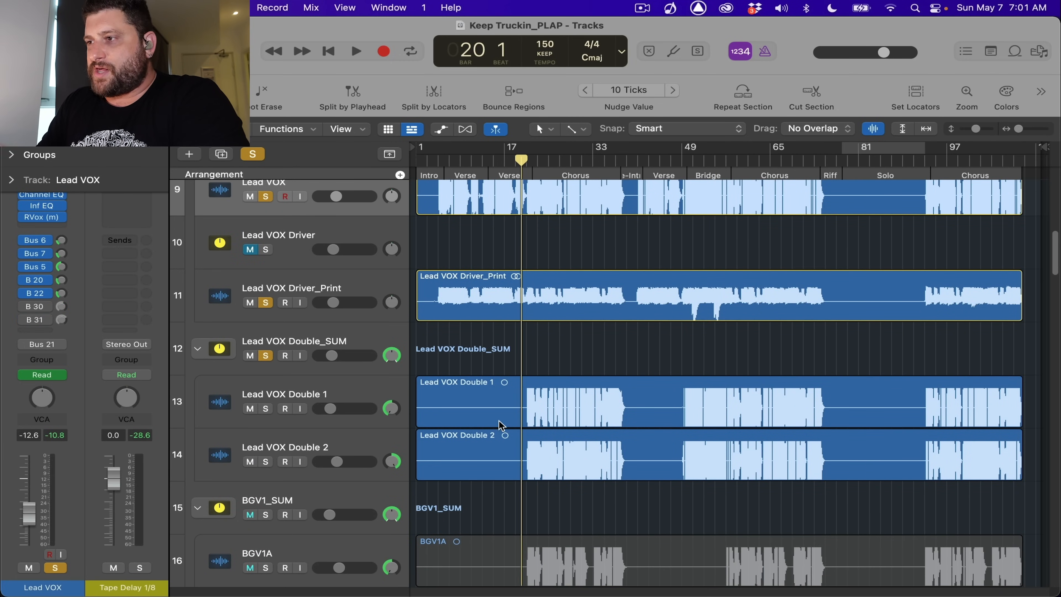
key(space)
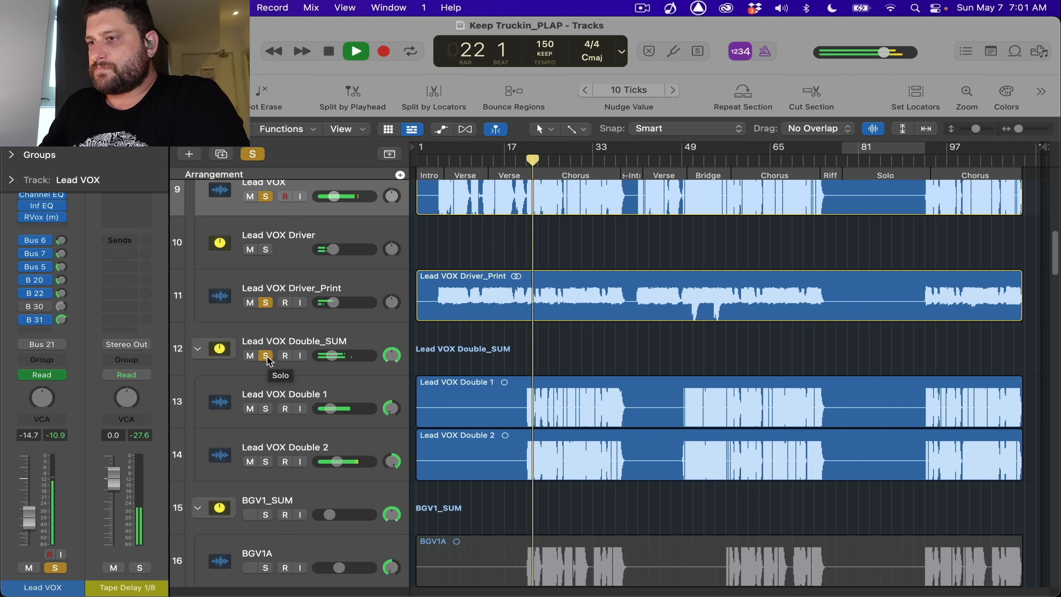
click(308, 386)
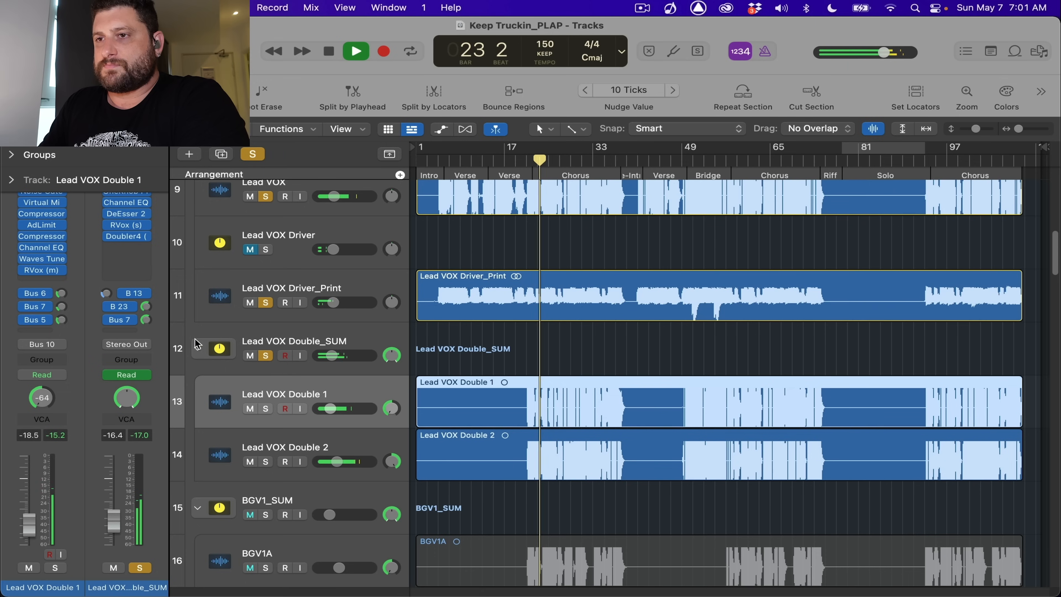
click(296, 440)
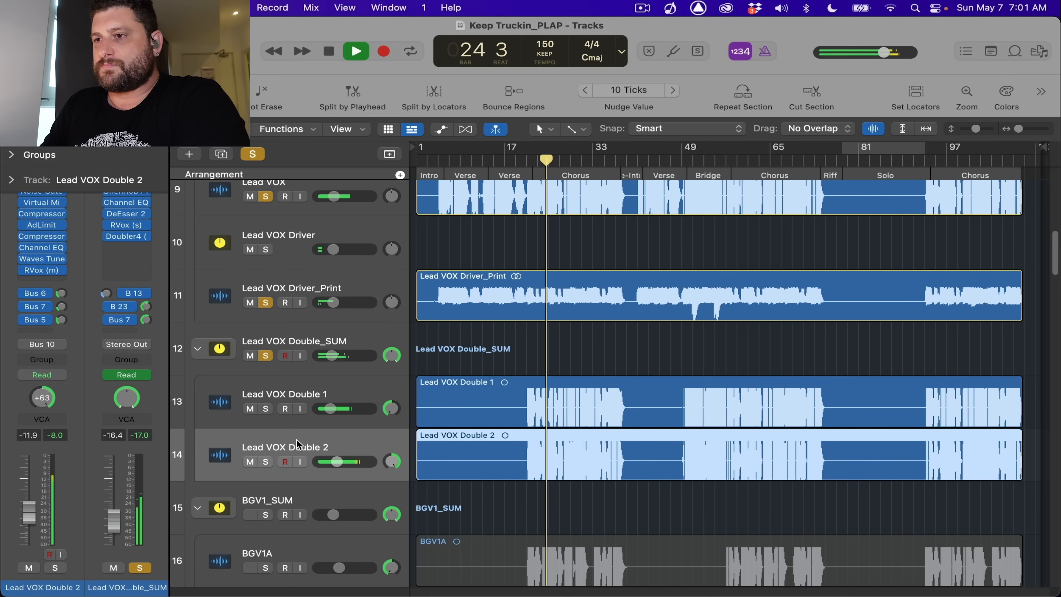
- Compare the lead vocal without and with Lead VOX Double_SUM, and check Lead VOX Double 1's inserts and sends in the mixer
click(266, 355)
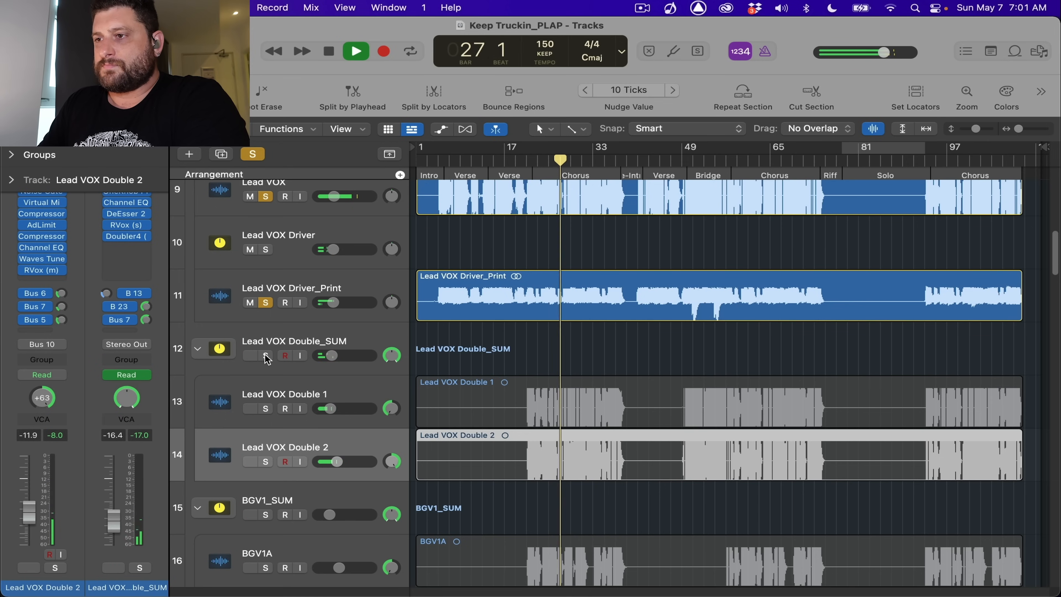
click(265, 356)
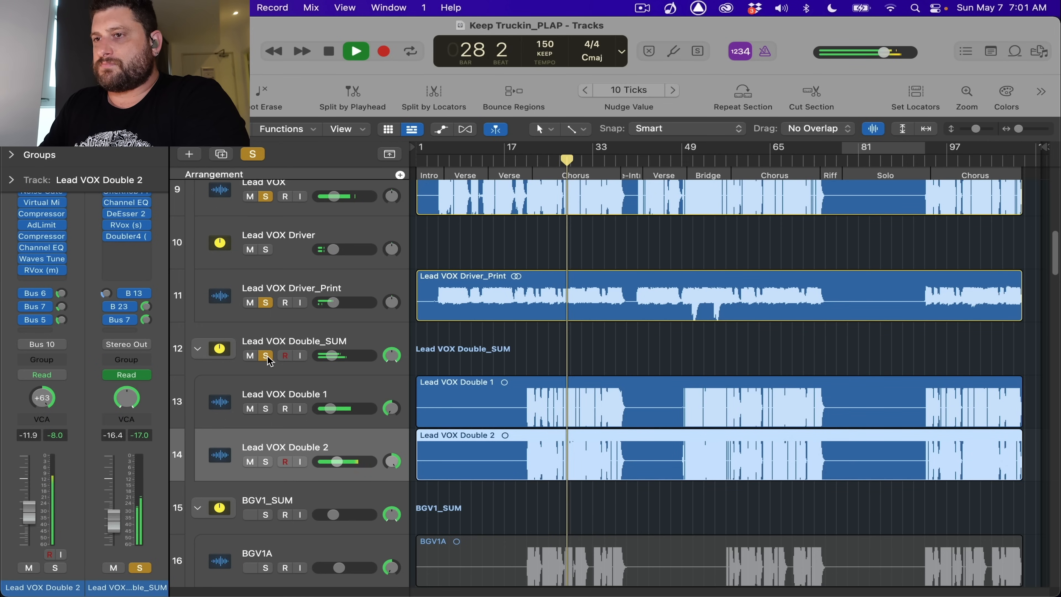
click(301, 390)
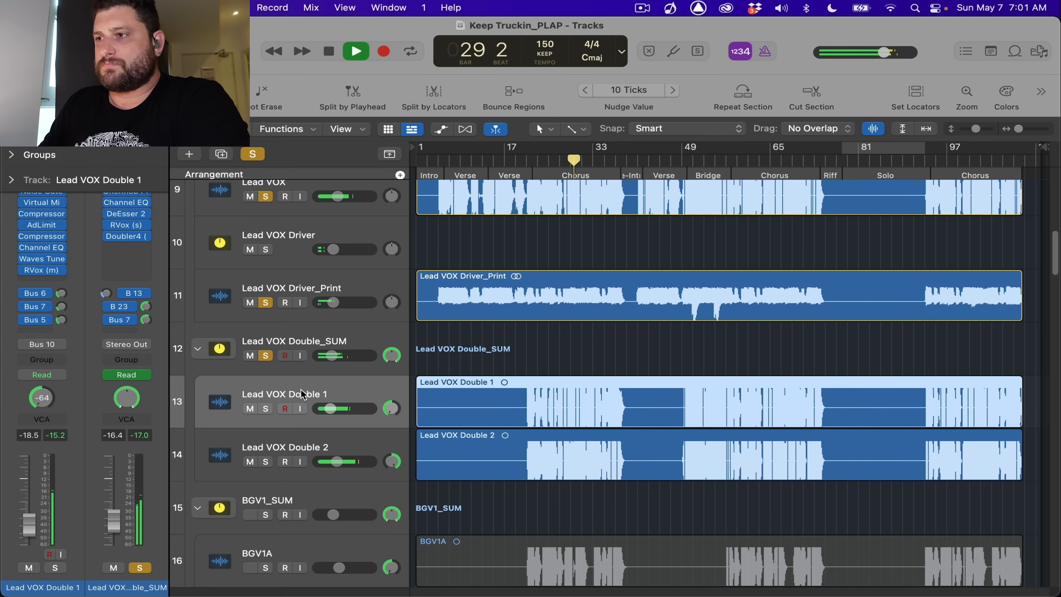
key(x)
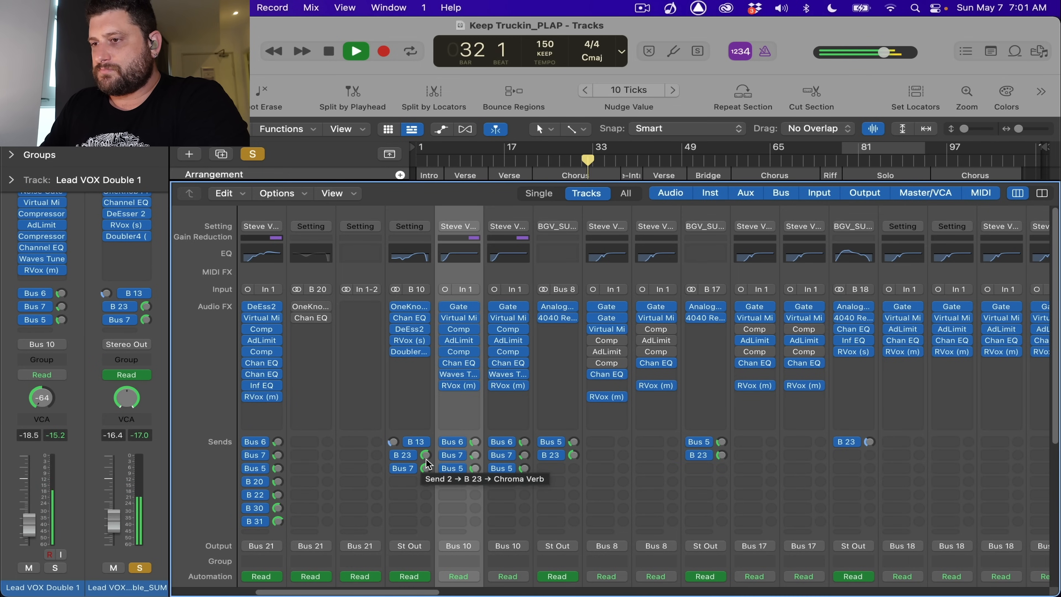
key(x)
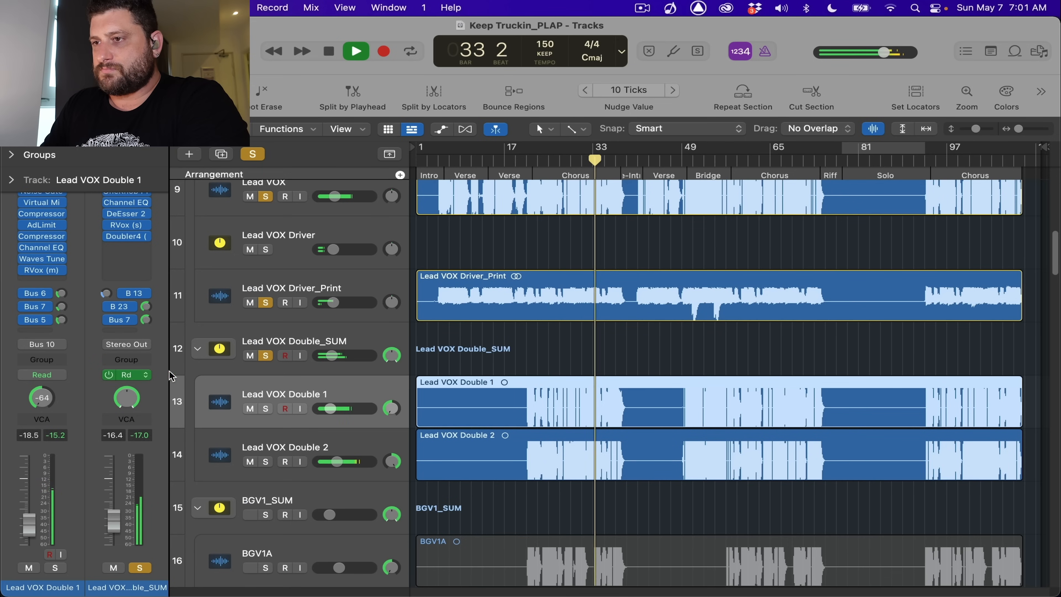
- Solo BGV1_SUM alongside the vocal doubles and select its BGV1A track
click(312, 236)
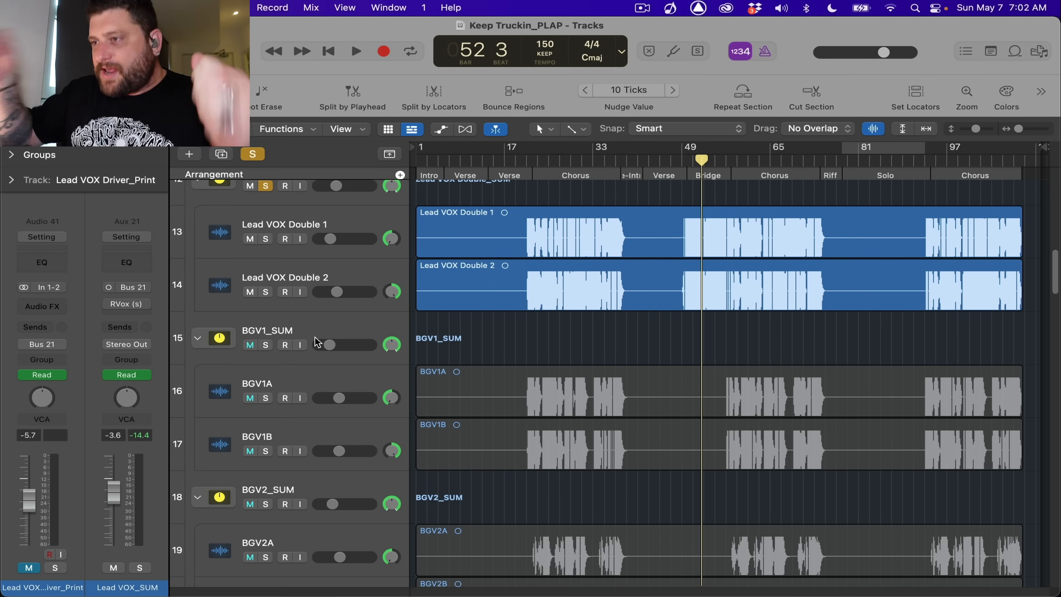
scroll(523, 435, down, 3)
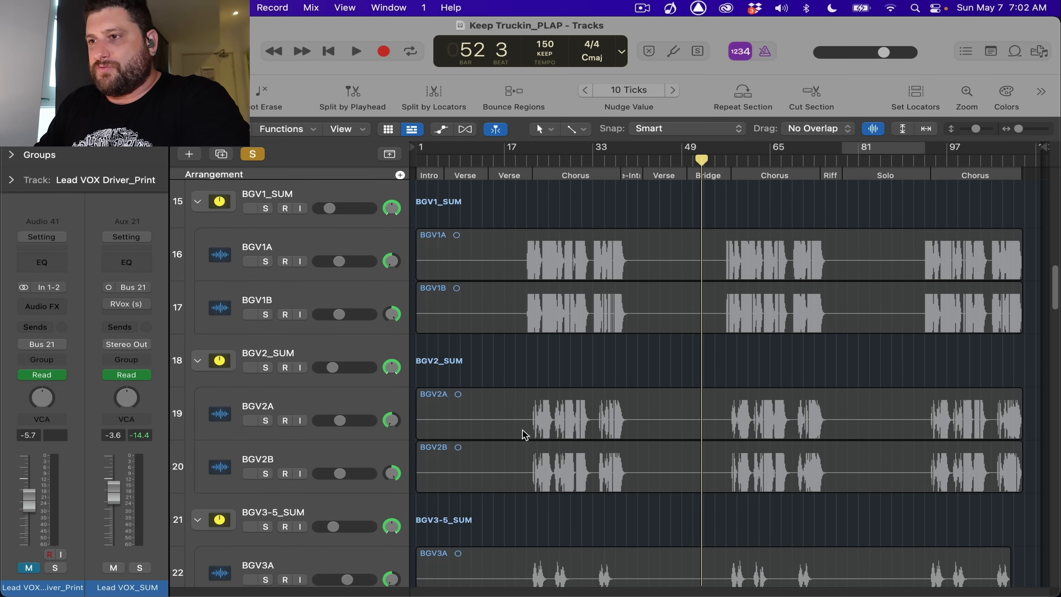
click(300, 236)
scroll(218, 260, up, 3)
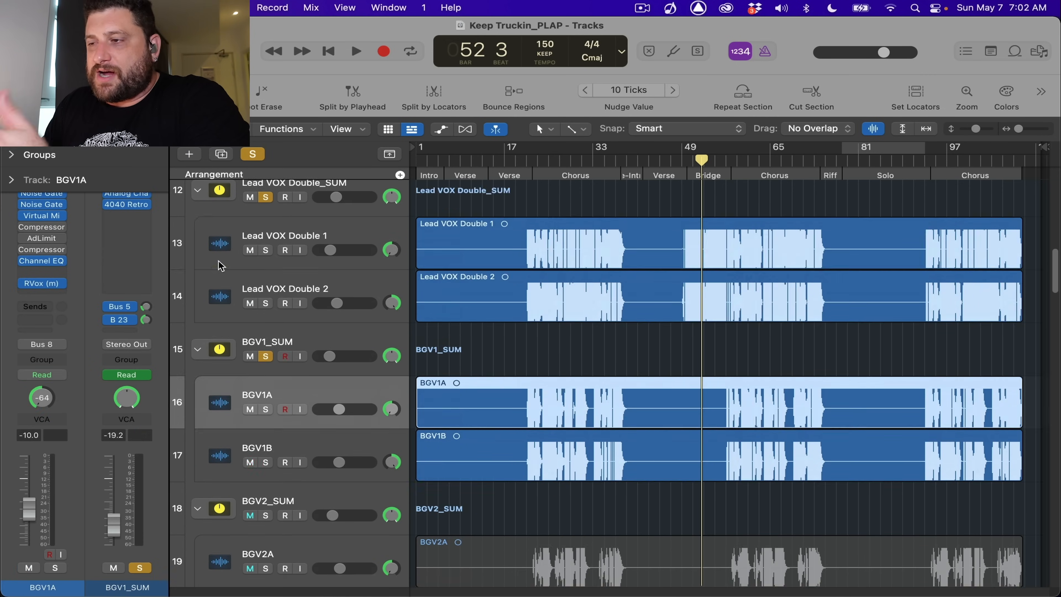
- View BGV1A's plug-in chain in the mixer, inspect its Virtual Mix Rack settings, and close both views
key(x)
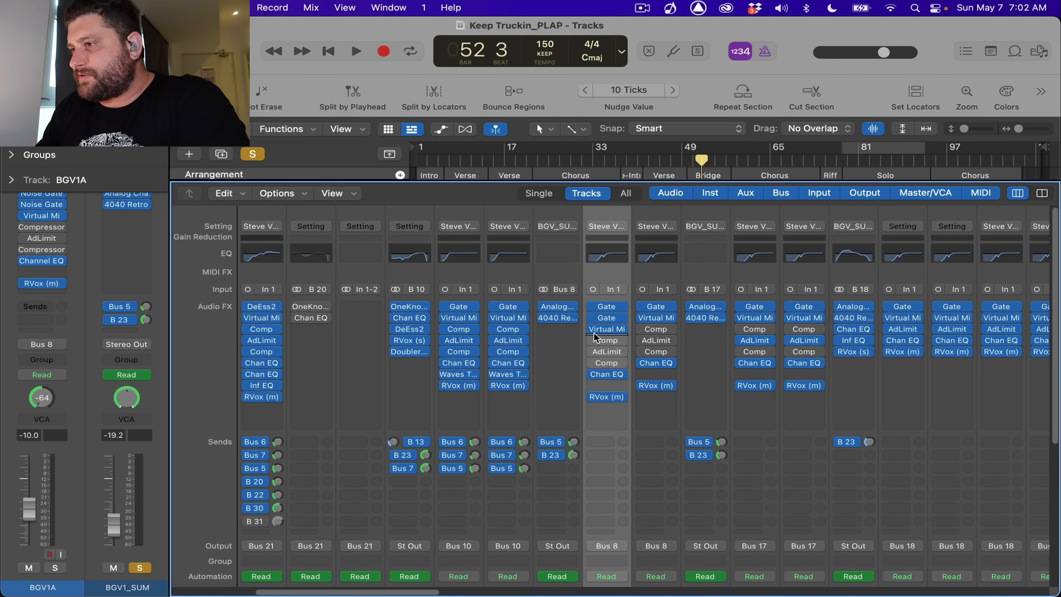
click(610, 329)
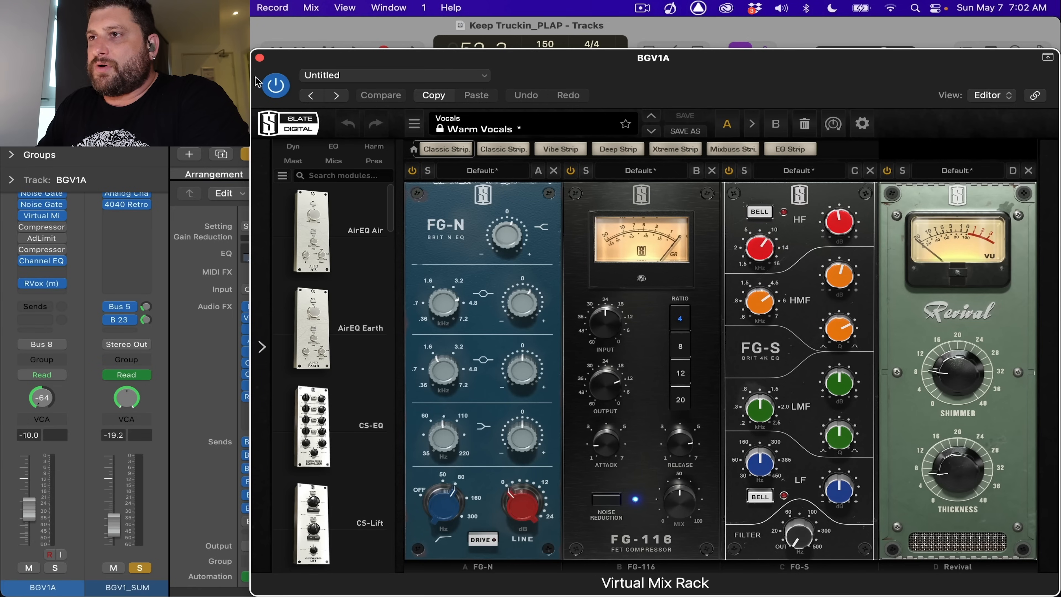
click(260, 58)
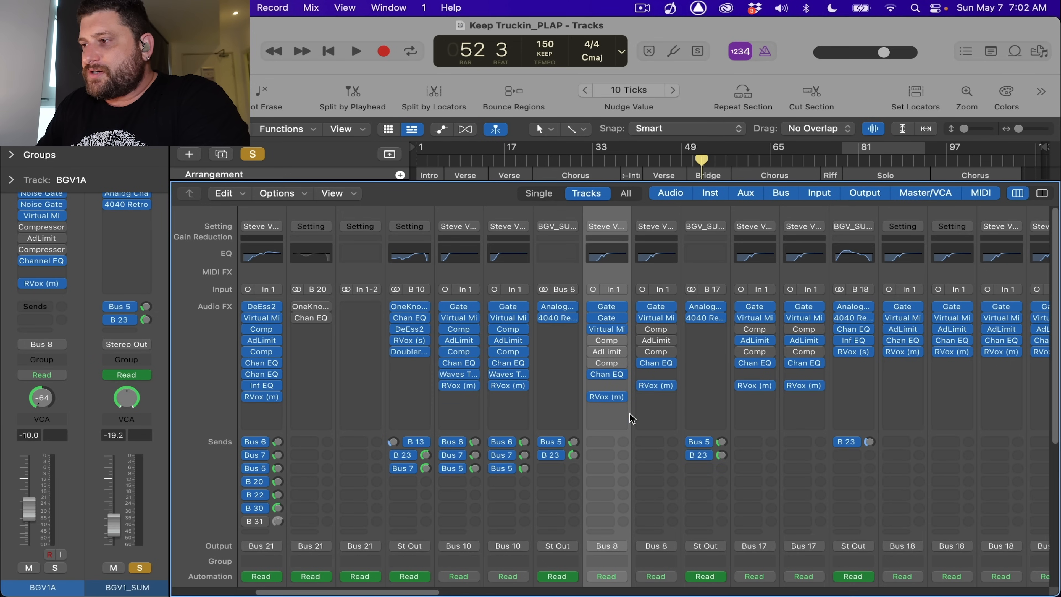
key(x)
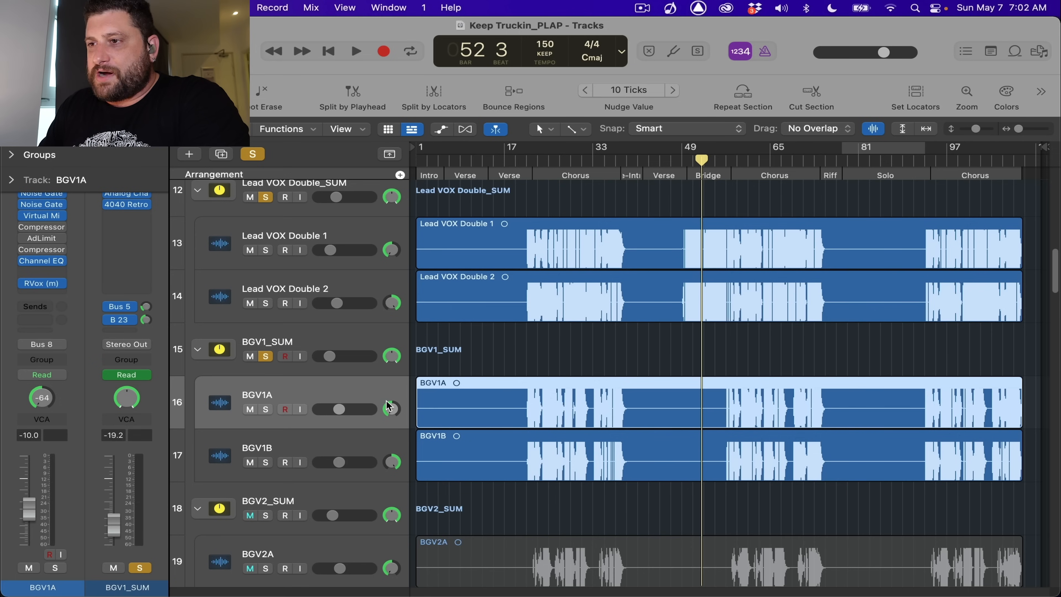
- Play from bar 20 and solo only BGV1_SUM
click(521, 160)
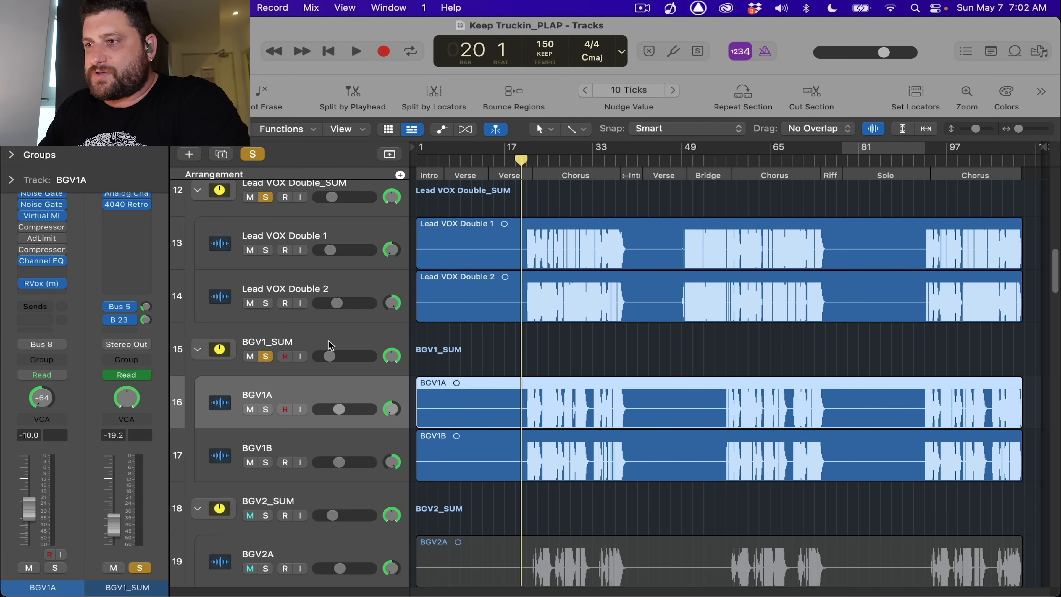
key(space)
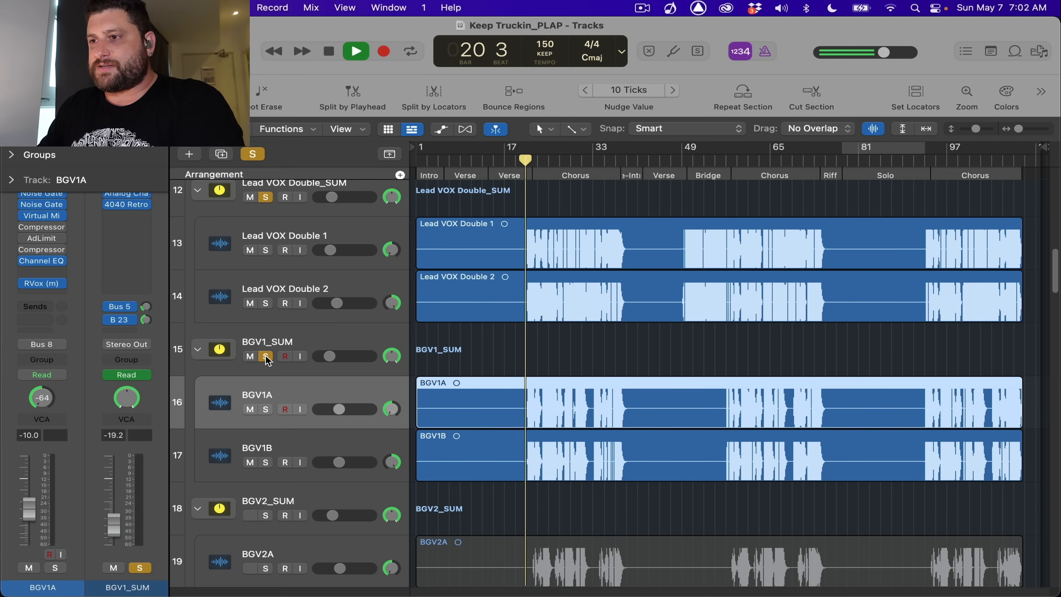
alt+click(266, 356)
alt+click(266, 356)
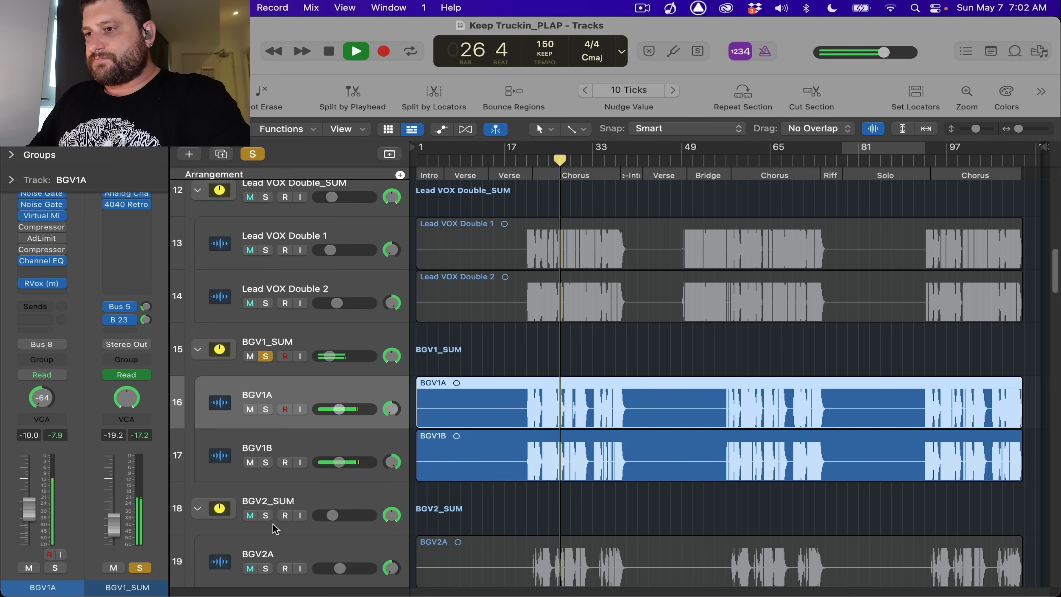
- Add BGV2_SUM and BGV3-5_SUM to the soloed backing vocals during playback
click(265, 515)
scroll(263, 510, down, 5)
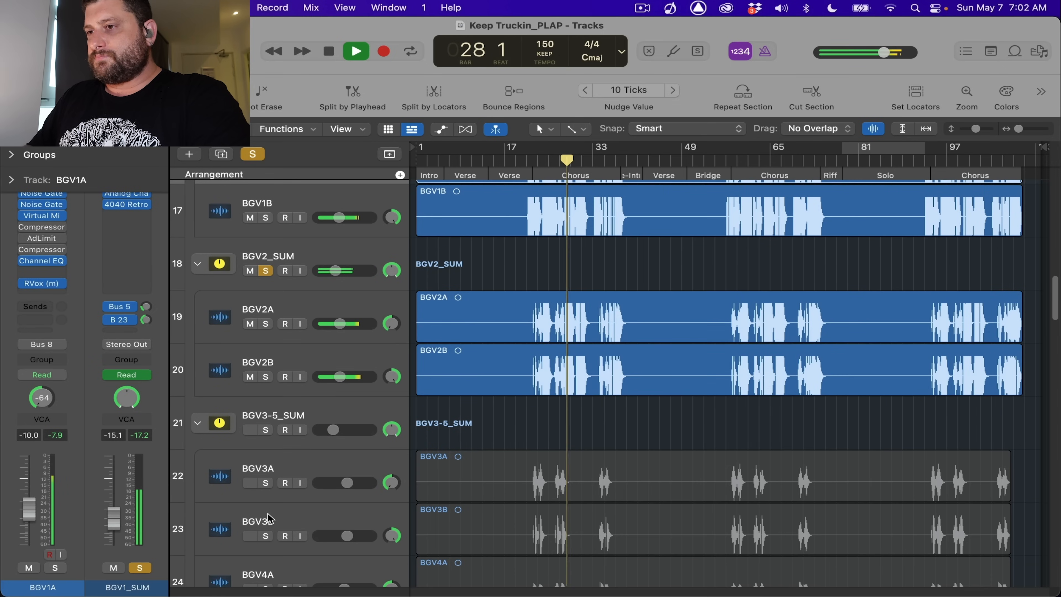
click(265, 429)
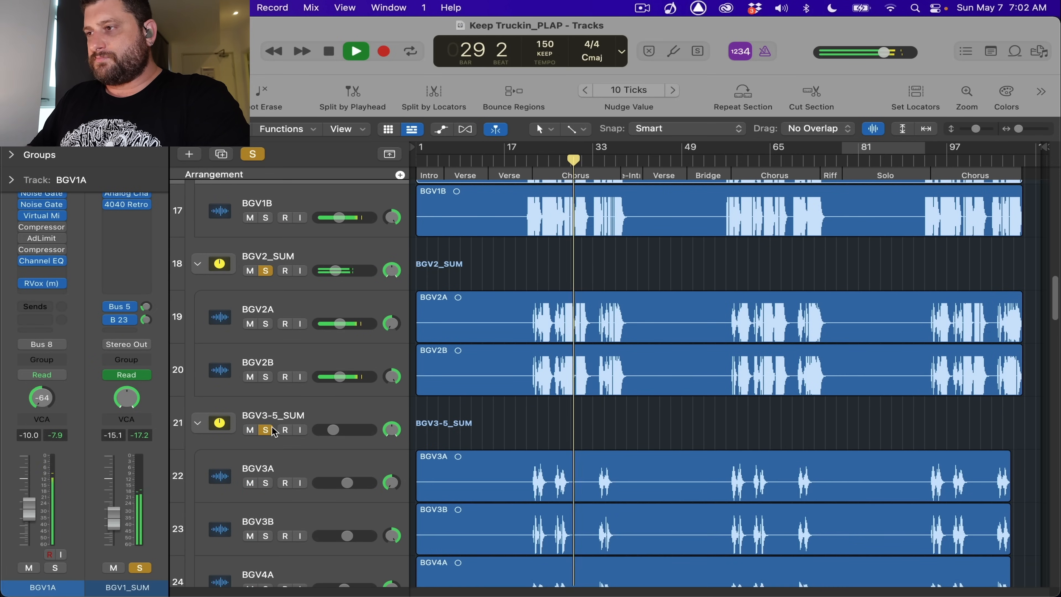
- Replay from bar 21 to hear the BGV3 to BGV5 tracks, and unsolo BGV3-5_SUM
click(524, 163)
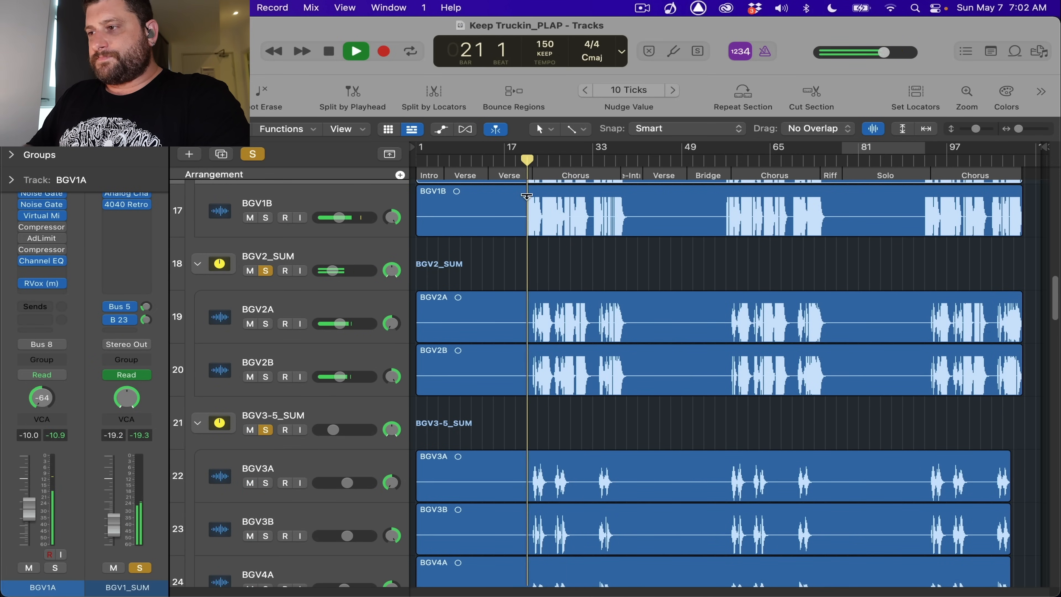
scroll(538, 310, down, 4)
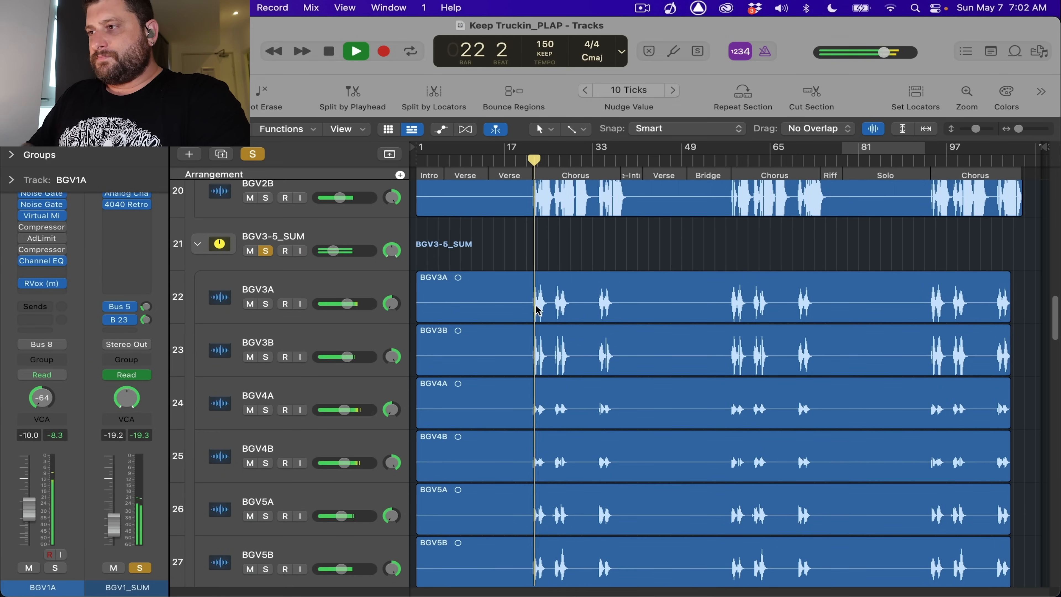
click(265, 250)
click(250, 250)
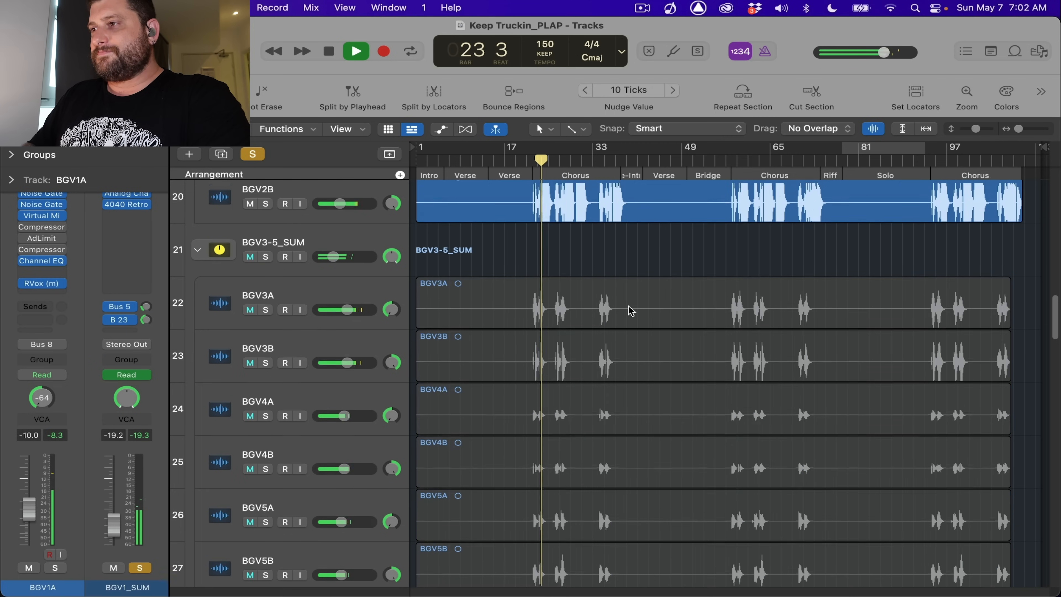
- Examine the BGV1 and BGV2 regions in the Chorus up close, and add Lead VOX_SUM to the solo
scroll(628, 309, up, 6)
key(cmd+Right)
key(cmd+Right)
key(cmd+Right)
key(cmd+Right)
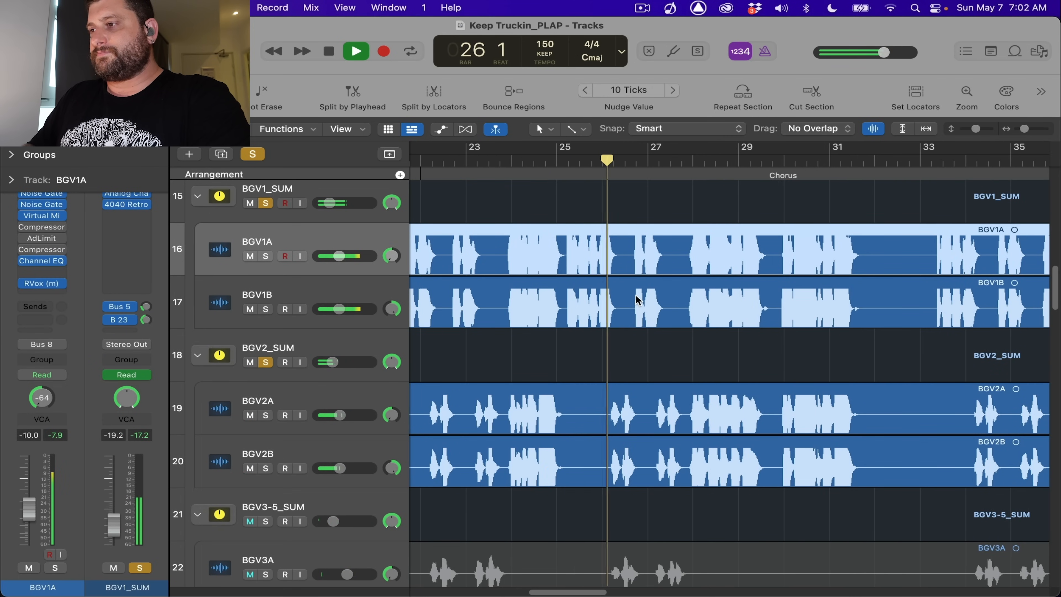
key(super+Left)
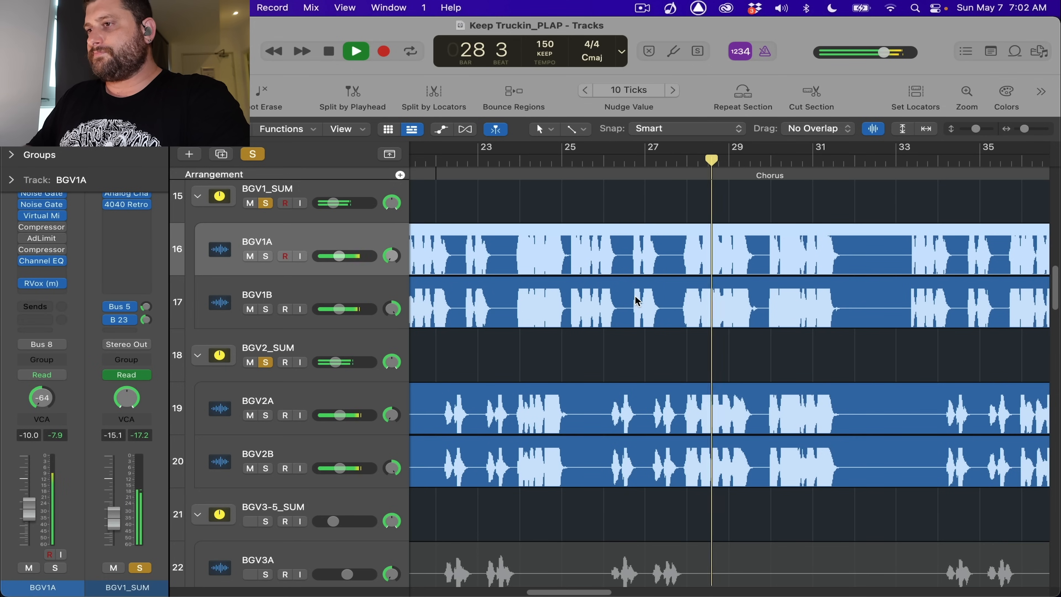
scroll(636, 301, up, 4)
scroll(636, 300, up, 5)
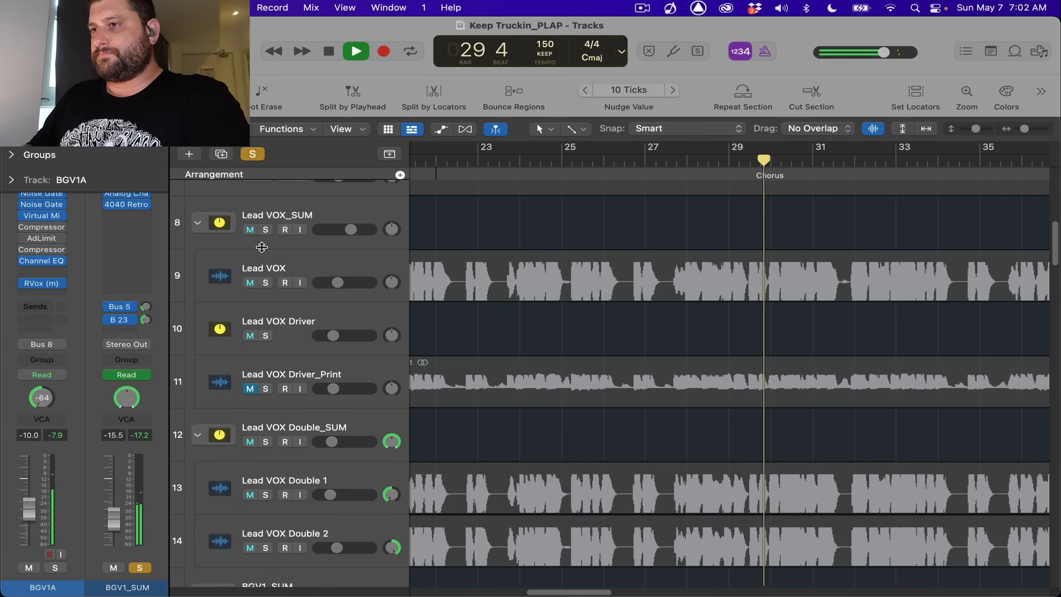
click(266, 229)
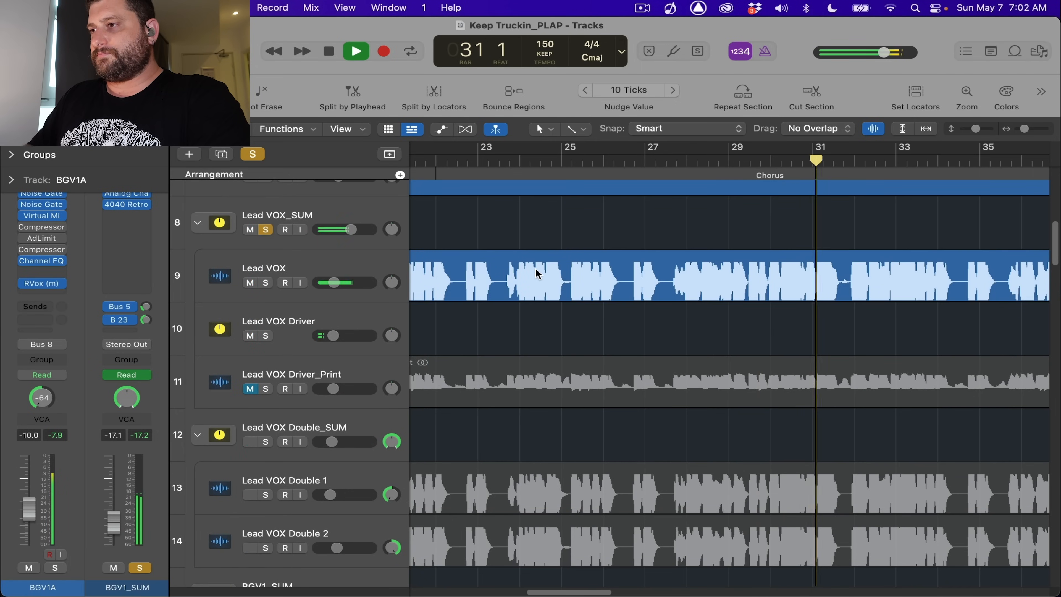
- Pause playback to examine the lead vocal regions around bar 21, and resume from bar 31 to hear the lead with BGV1 and BGV2
scroll(536, 269, left, 9)
key(space)
scroll(535, 272, right, 3)
scroll(535, 271, down, 1)
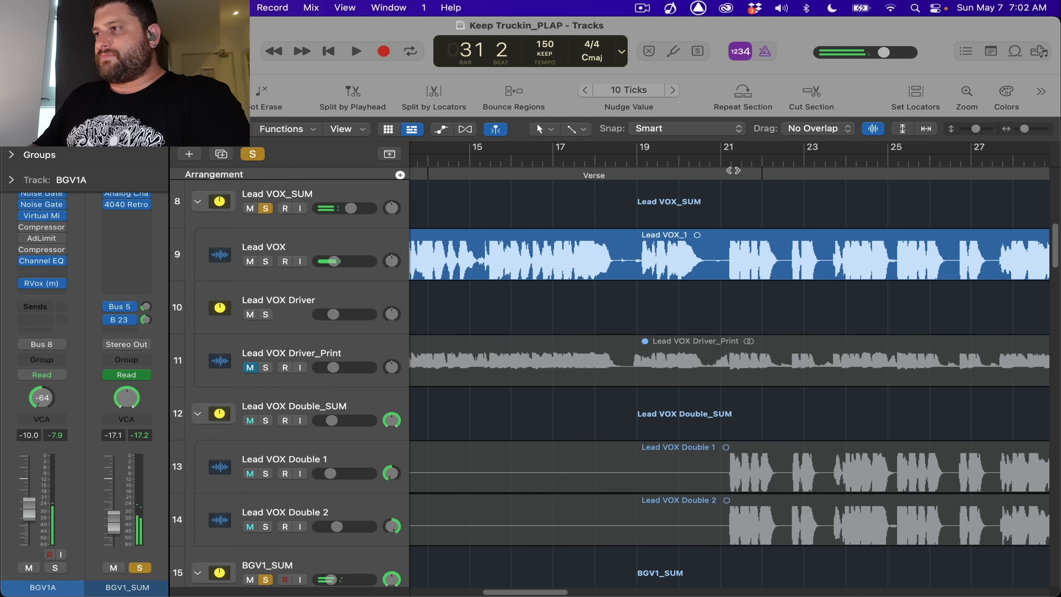
key(space)
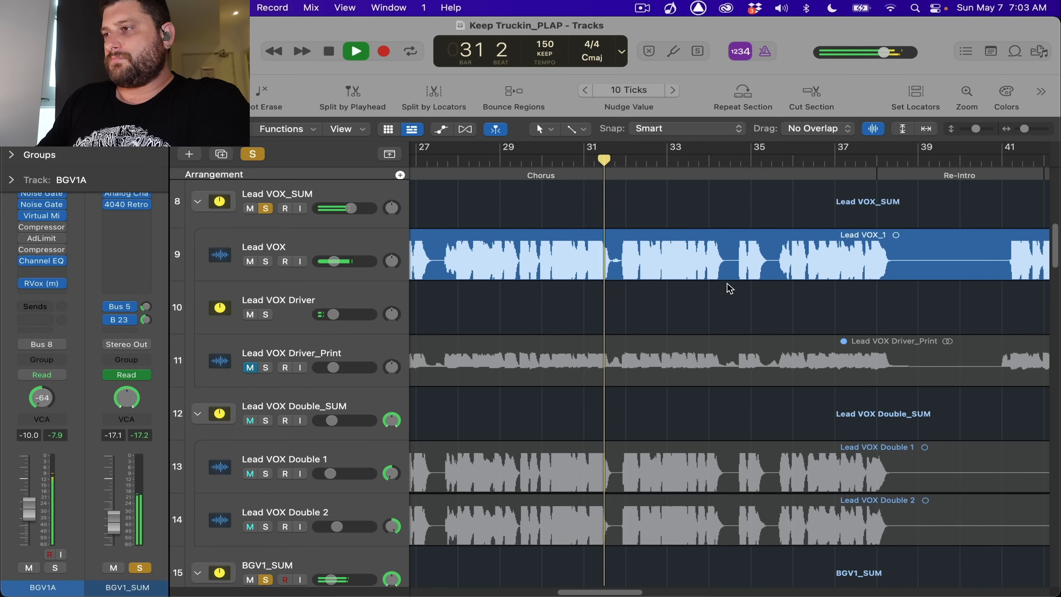
scroll(728, 289, down, 10)
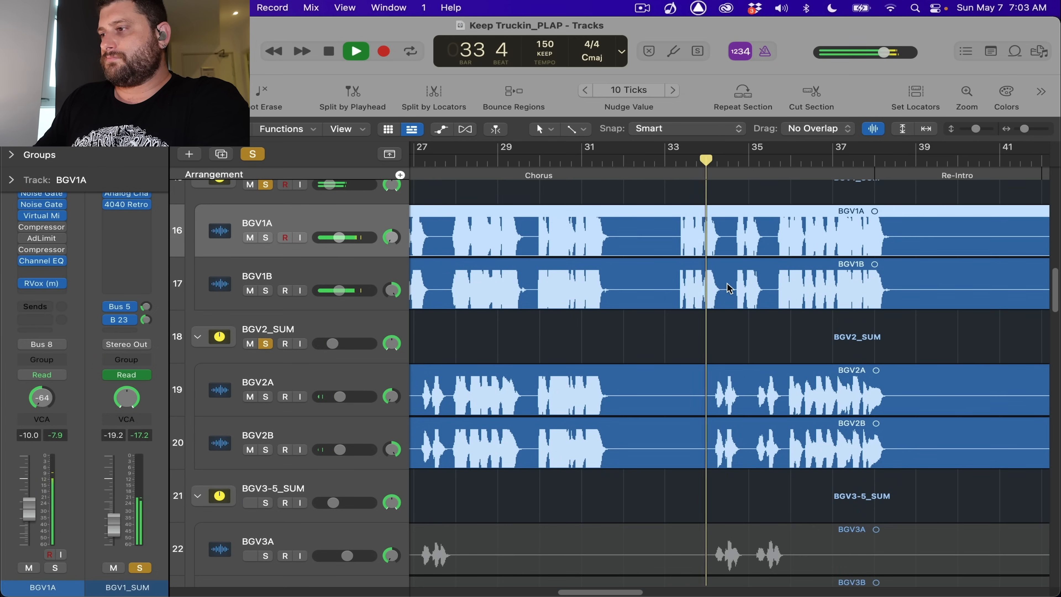
- Look over the BGV3 to BGV5 tracks, clear all solos, and select BGV3A to show its plug-in chain
scroll(729, 288, up, 1)
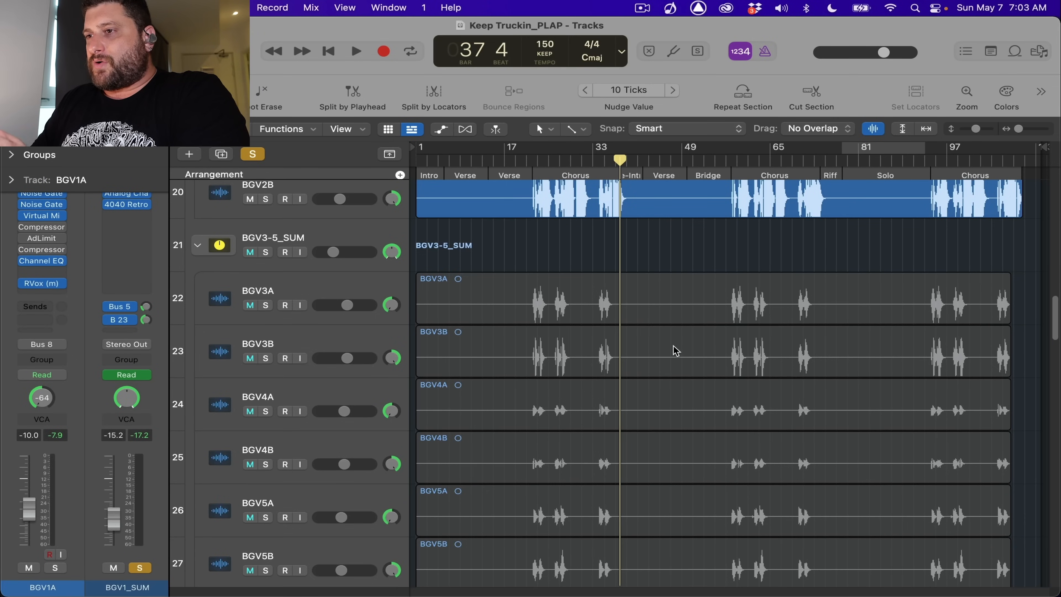
scroll(675, 350, down, 3)
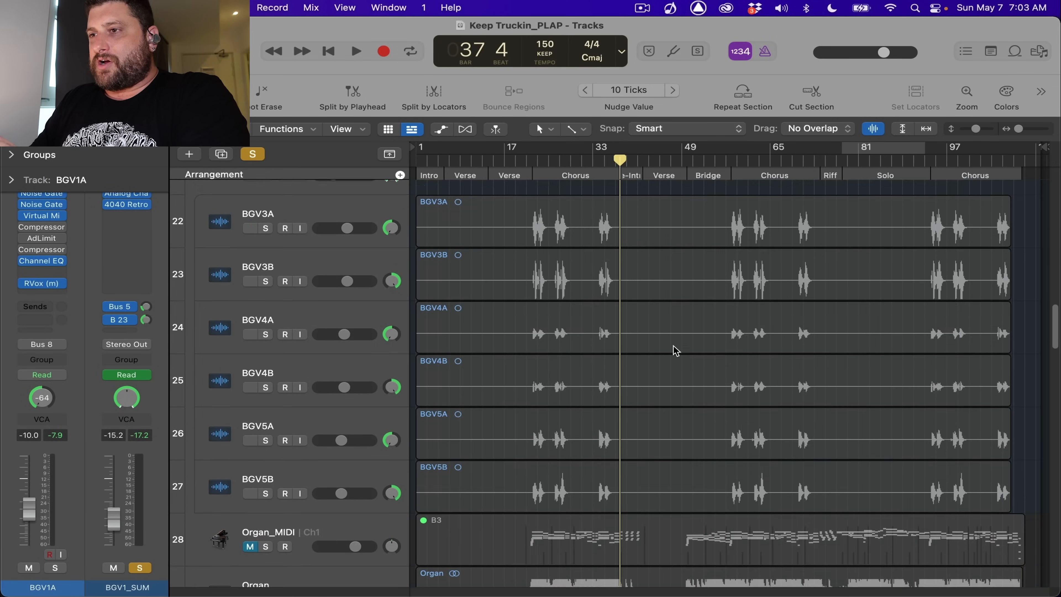
scroll(675, 350, up, 2)
scroll(675, 350, down, 3)
scroll(675, 350, down, 1)
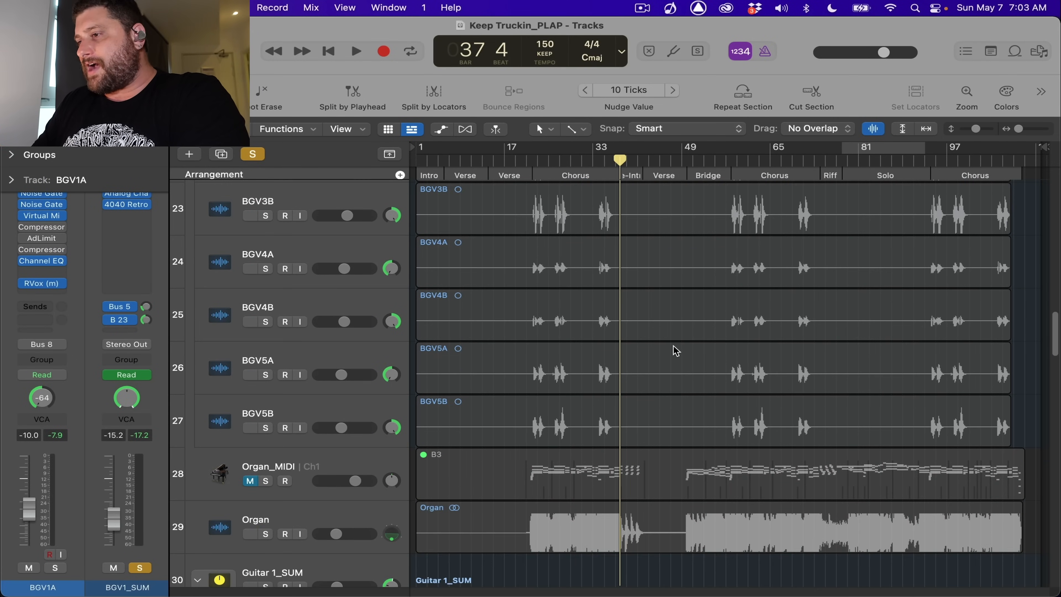
scroll(676, 350, up, 2)
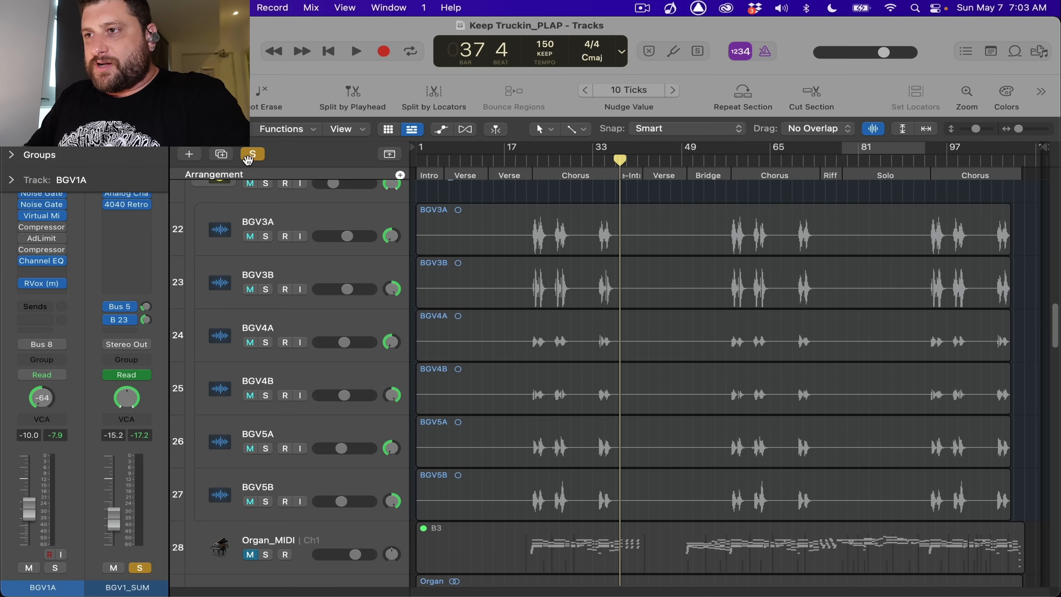
click(258, 155)
click(311, 208)
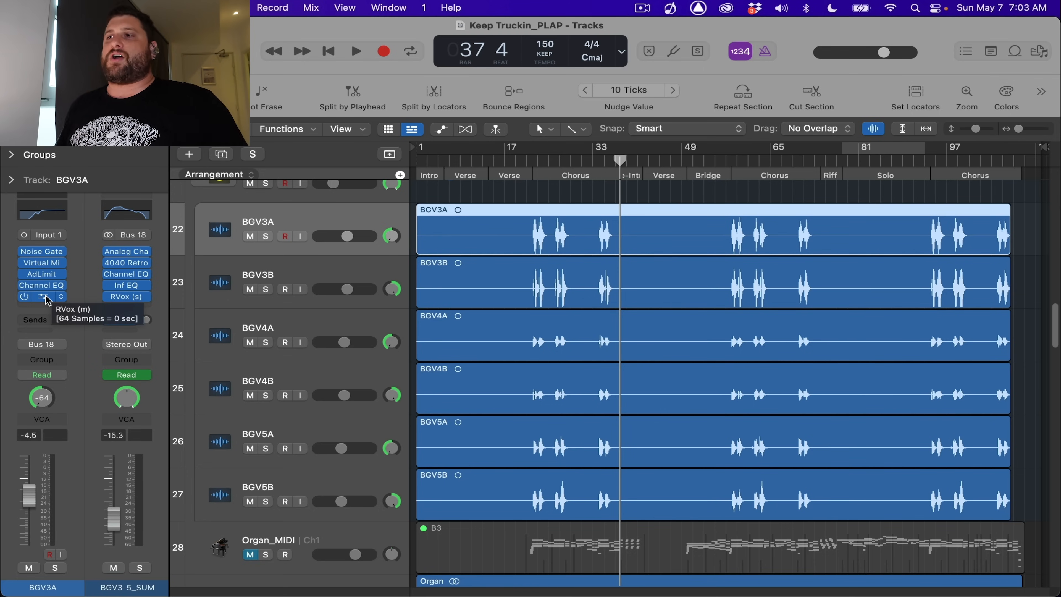
- Solo BGV3A, set a cycle range from bar 21 to bar 37, and start playback
key(s)
drag(529, 159, 559, 159)
drag(527, 148, 615, 158)
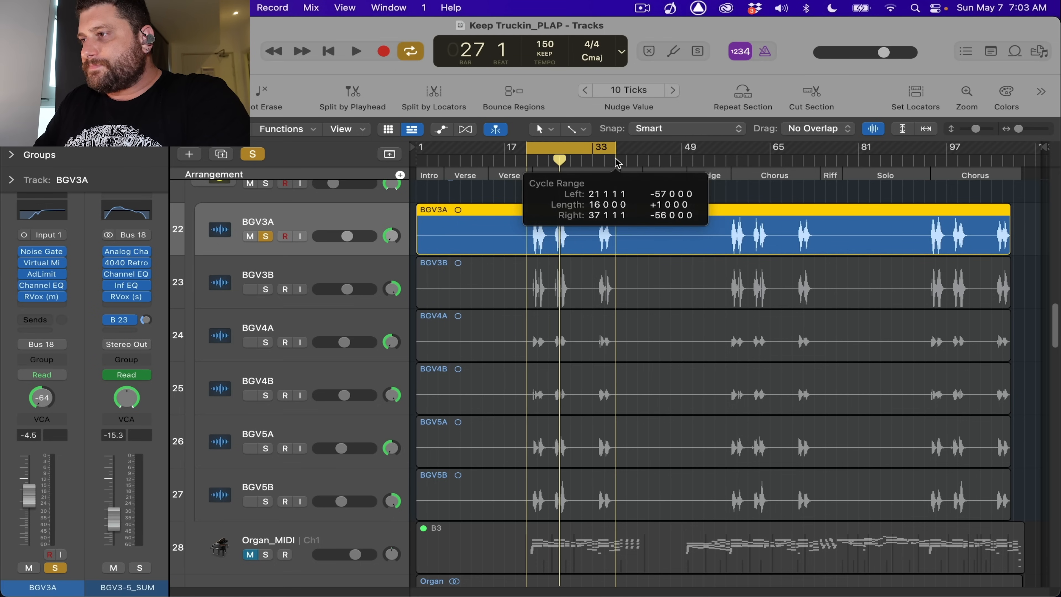
key(space)
- Add BGV3B, BGV4A and BGV4B to the solo during playback, and shorten the cycle to about bars 21 to 24
click(266, 289)
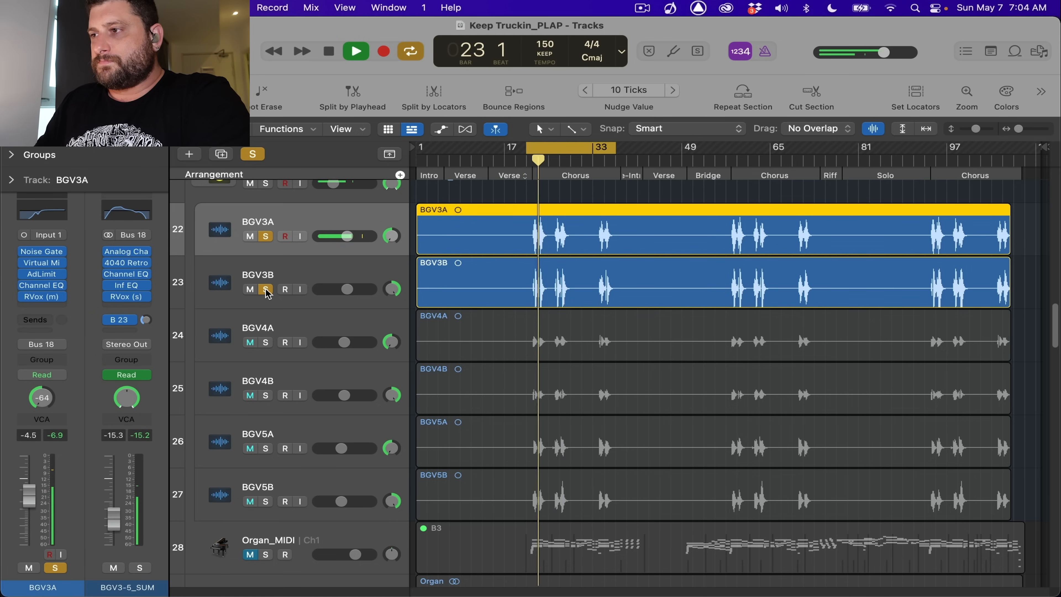
click(266, 342)
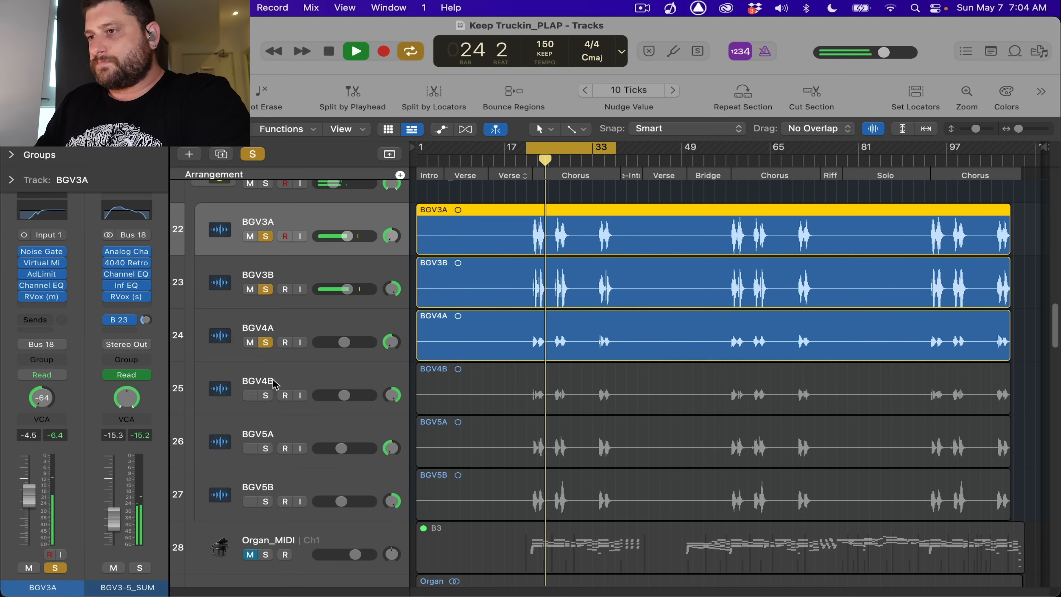
drag(614, 146, 541, 146)
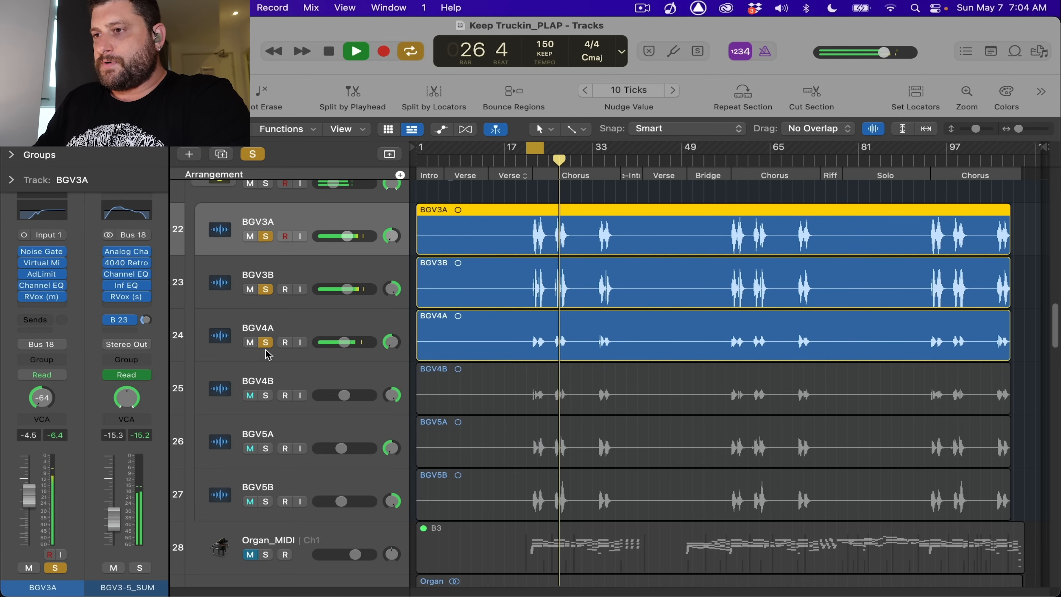
click(270, 395)
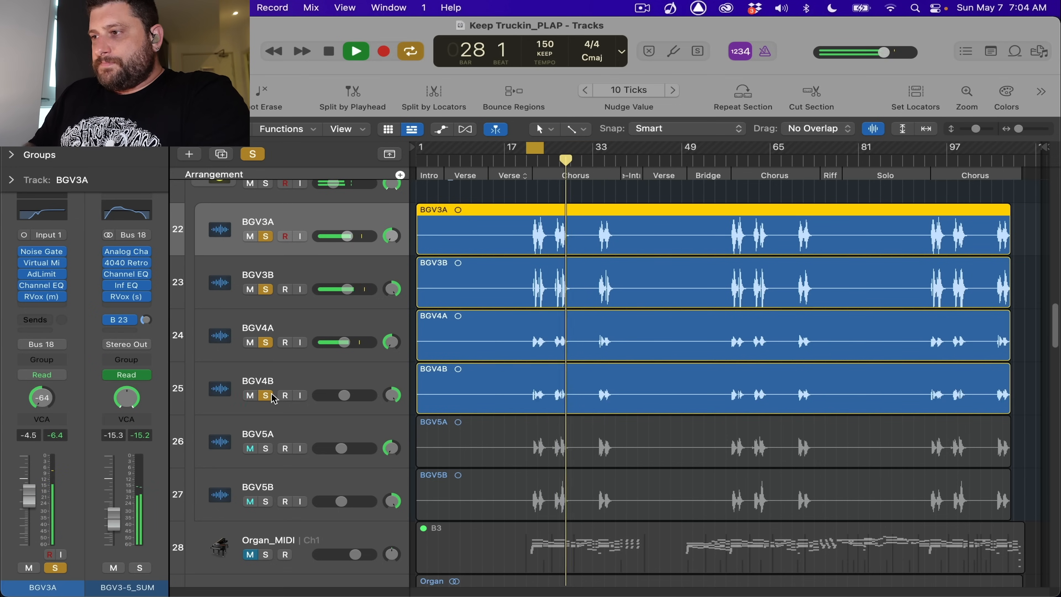
- Replay the short cycle and add BGV5A and BGV5B to the soloed tracks
key(space)
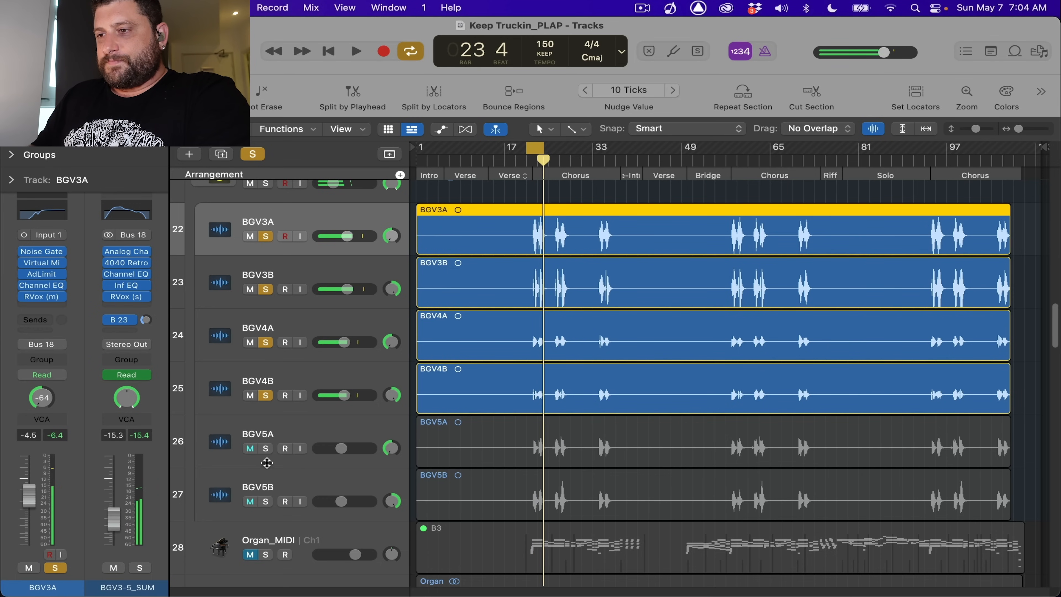
click(266, 448)
click(266, 501)
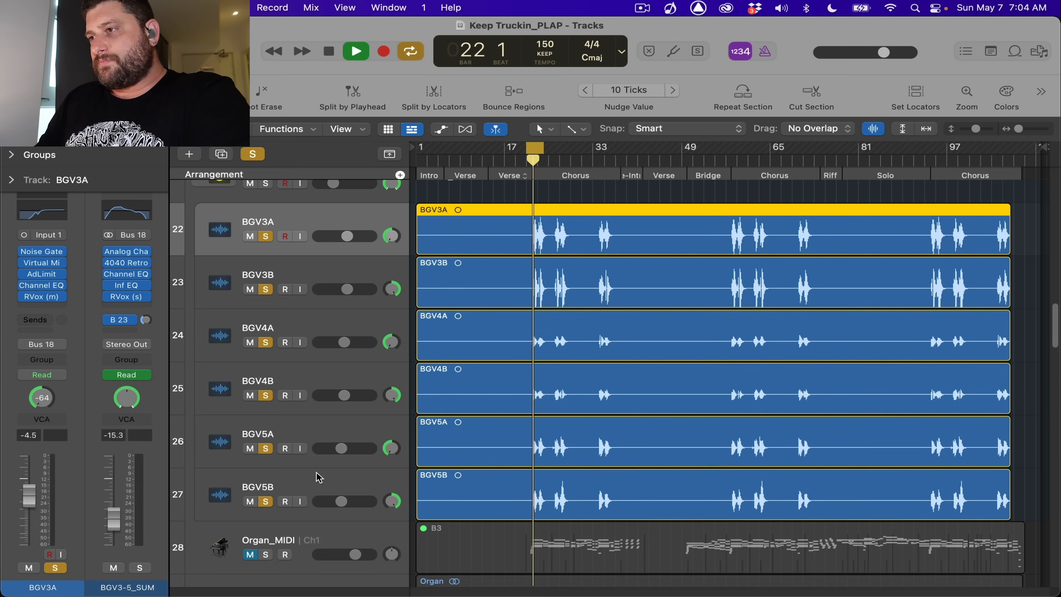
- Mute BGV3A and BGV3B, replay the cycle to hear BGV4 and BGV5, and unsolo BGV4A
drag(251, 236, 251, 289)
key(space)
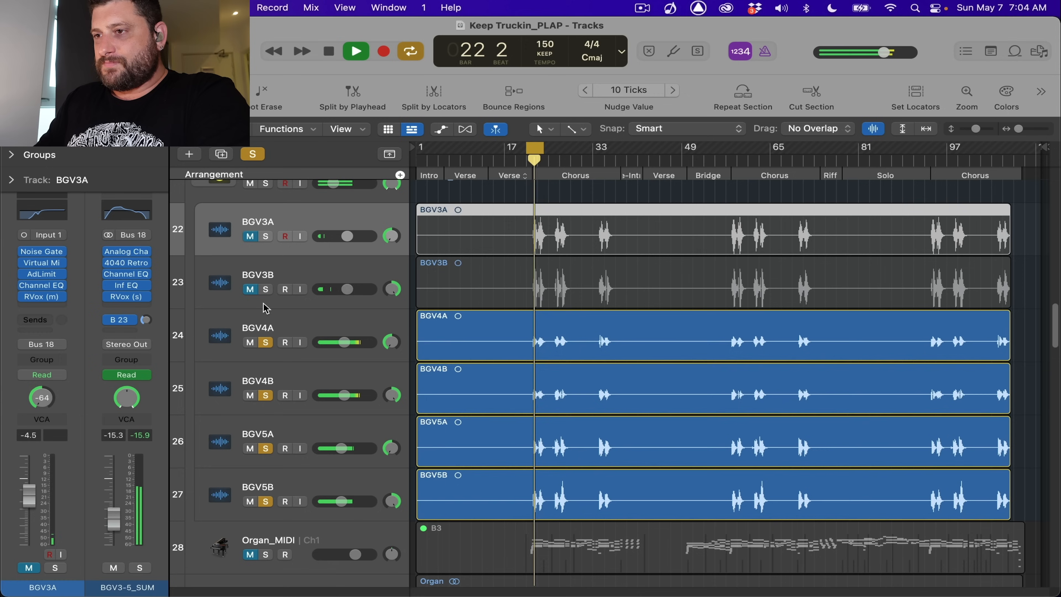
click(266, 342)
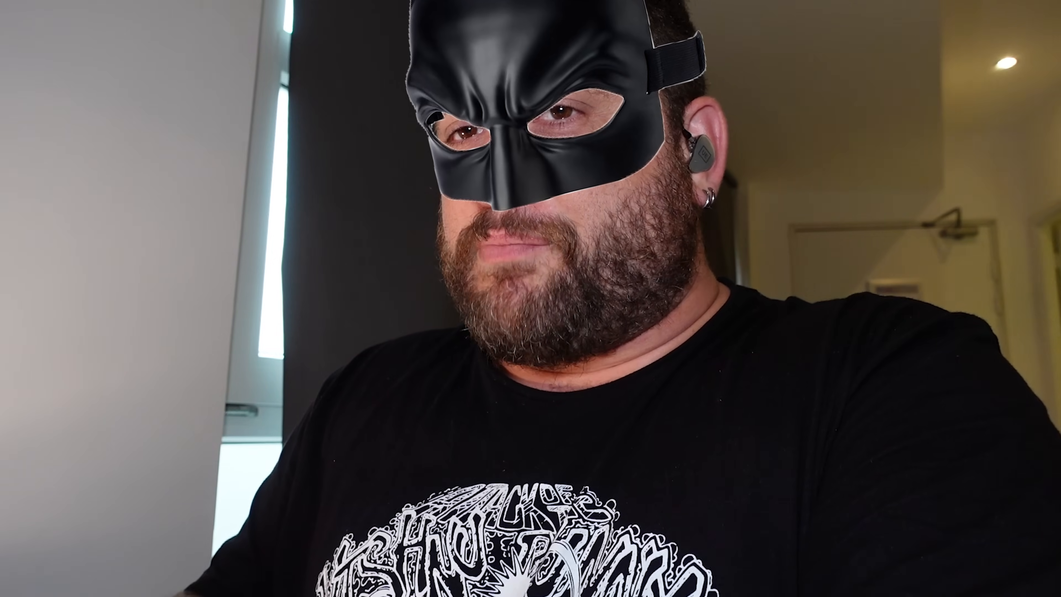
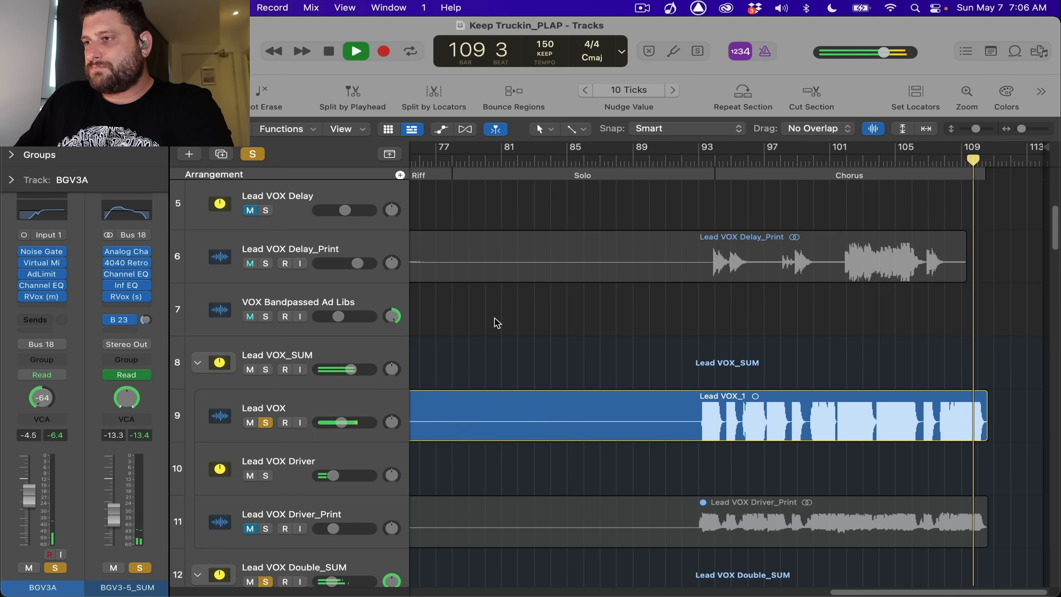
- Stop playback, return the playhead to bar 22, and select Waves Harmony_Print followed by the Waves Harmony track
key(space)
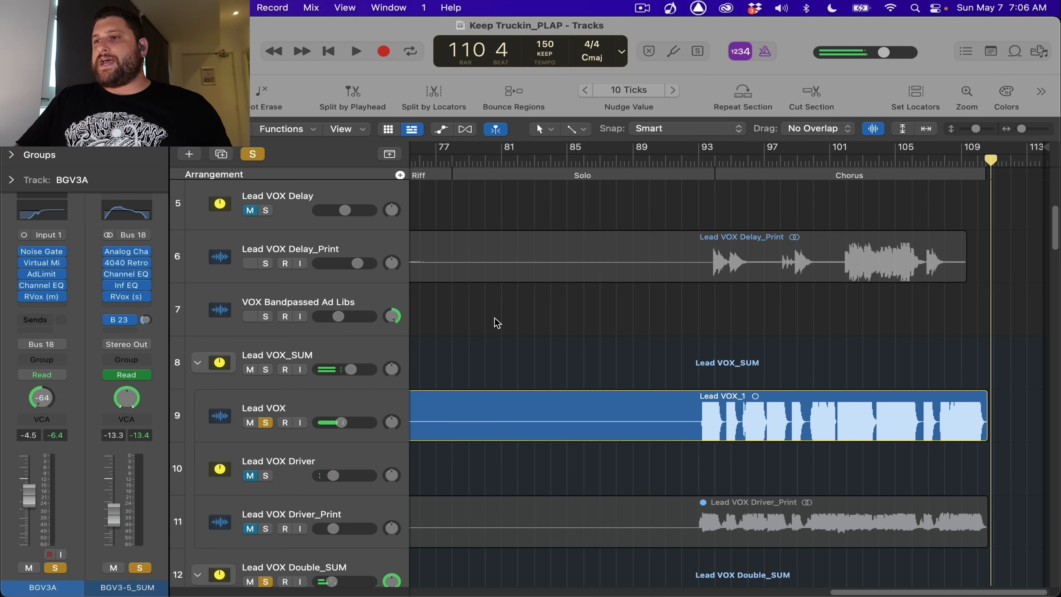
scroll(497, 322, left, 15)
scroll(497, 323, up, 5)
scroll(496, 322, left, 5)
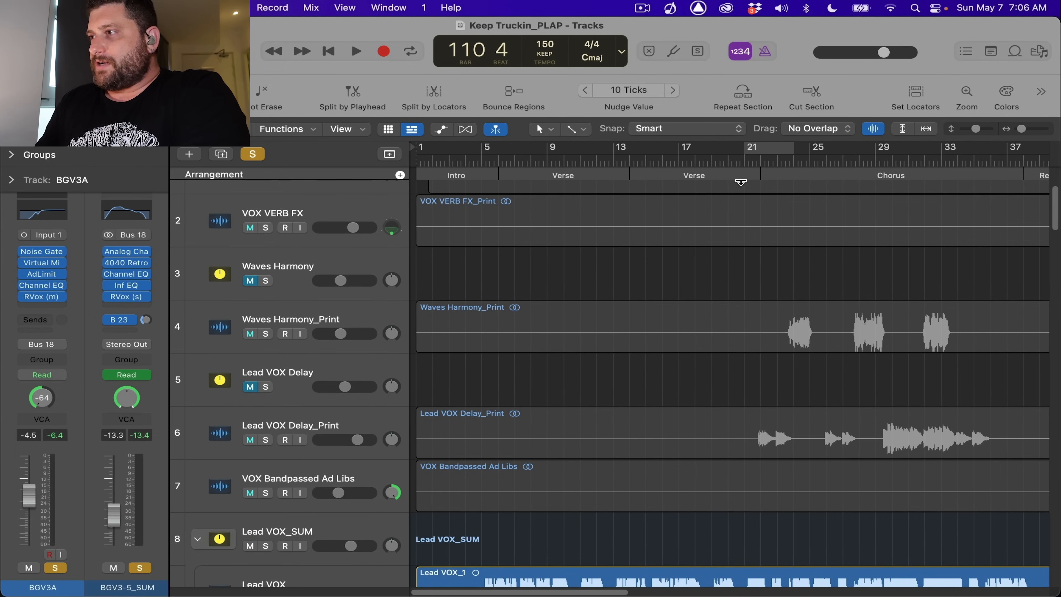
click(762, 166)
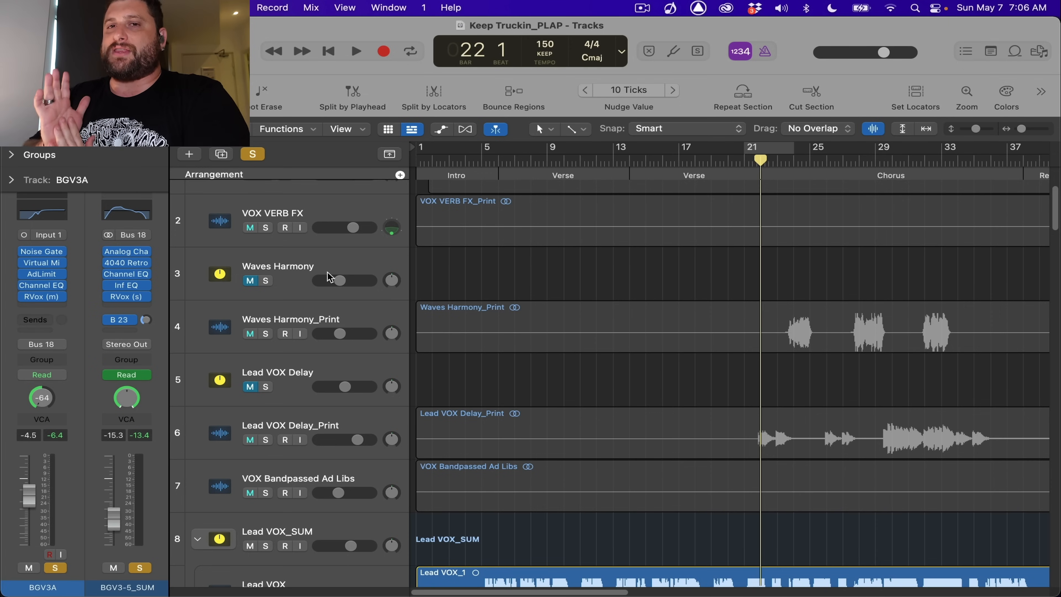
click(287, 321)
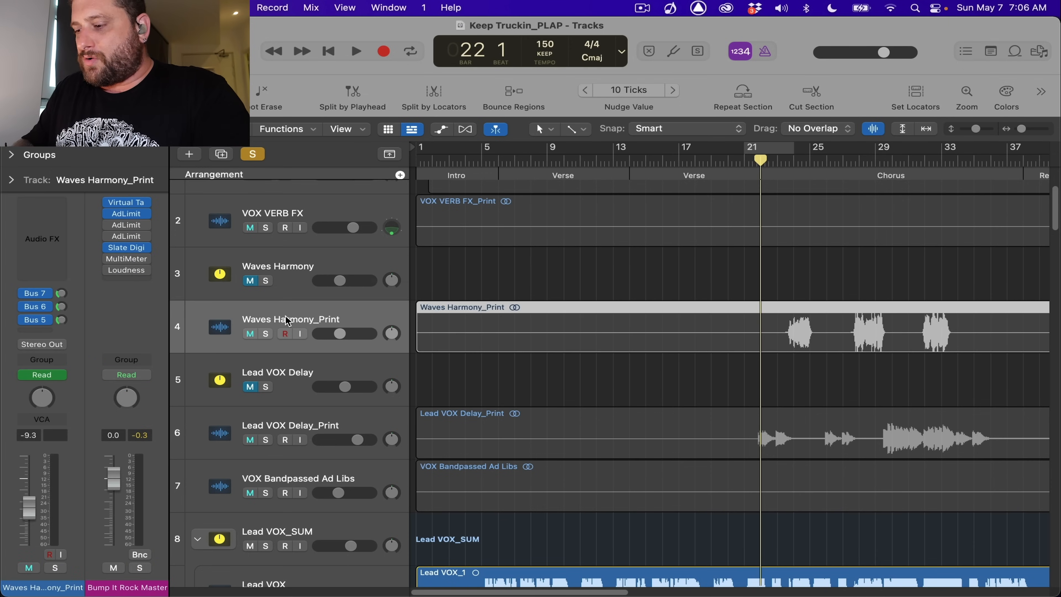
click(338, 260)
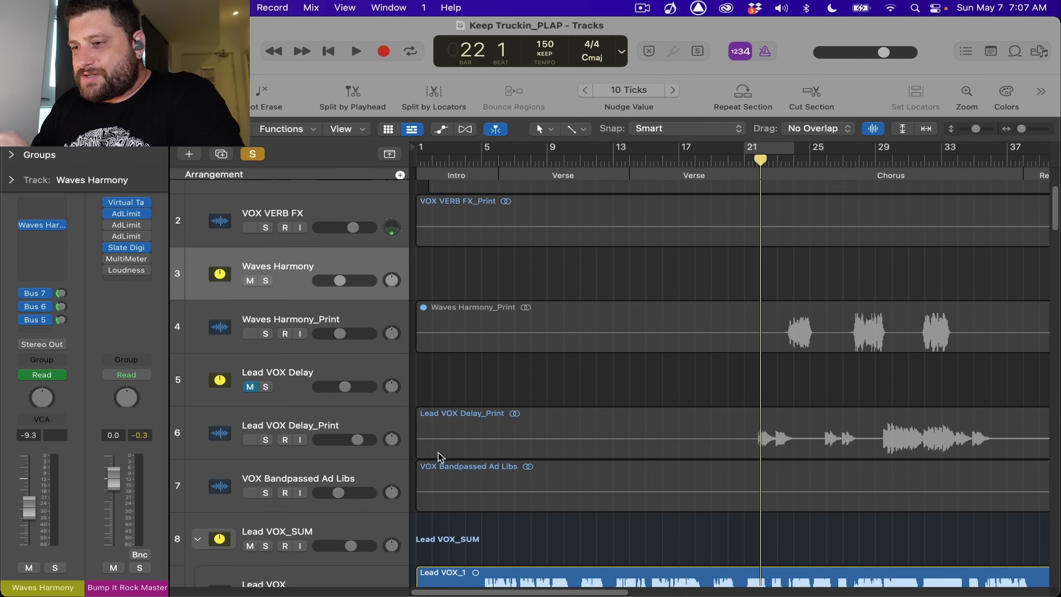
- Solo and select the Lead VOX track, hide the toolbar, and play the Chorus from bar 22
scroll(440, 457, down, 2)
click(265, 539)
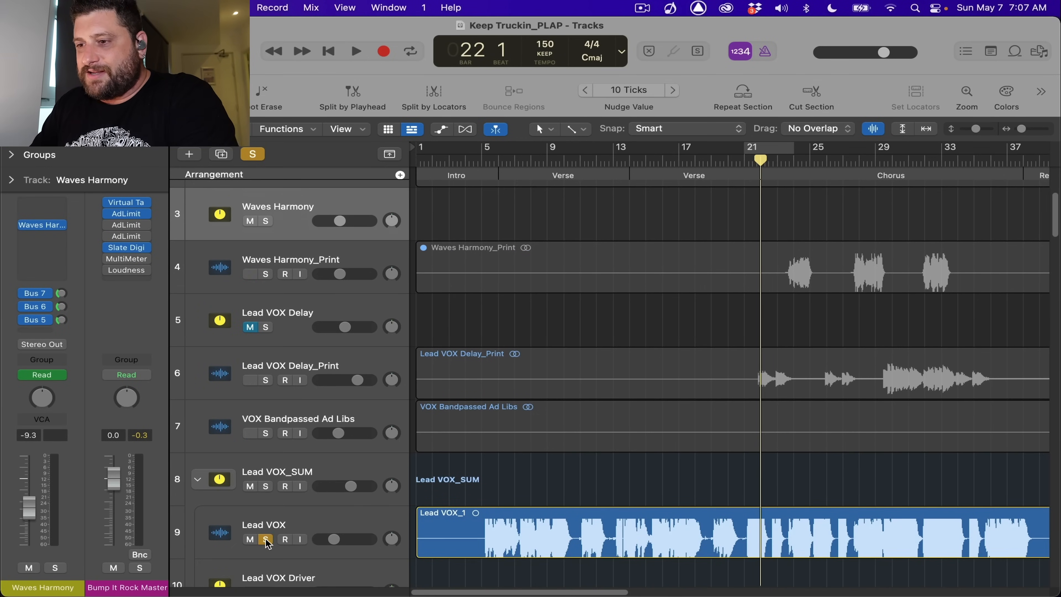
click(324, 519)
key(ctrl+alt+super+t)
key(space)
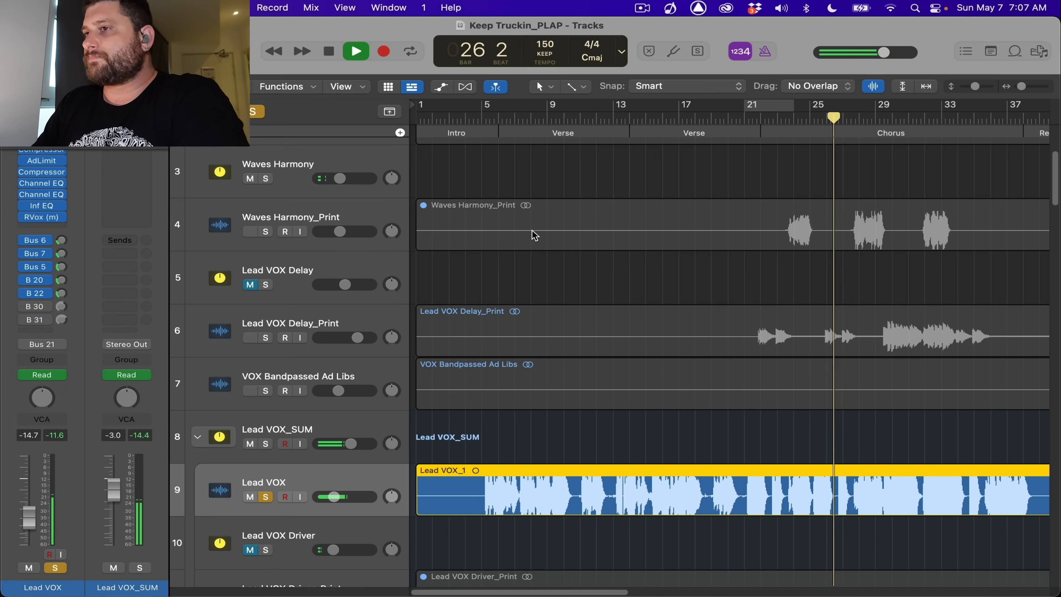
- Add Waves Harmony to the solo to hear it with the lead vocal, and stop playback around bar 33
scroll(530, 235, up, 3)
click(266, 258)
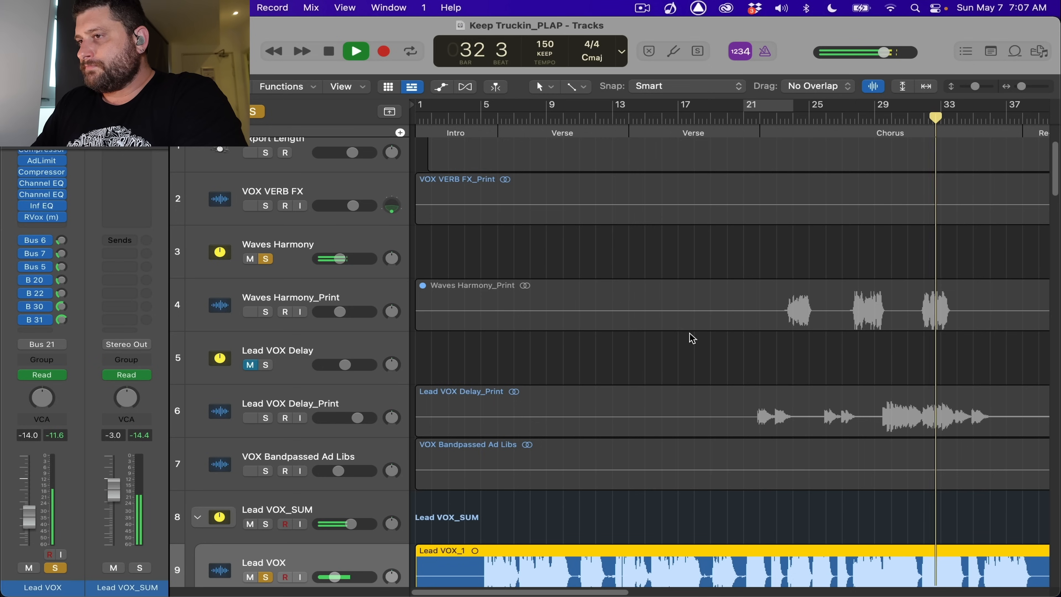
key(space)
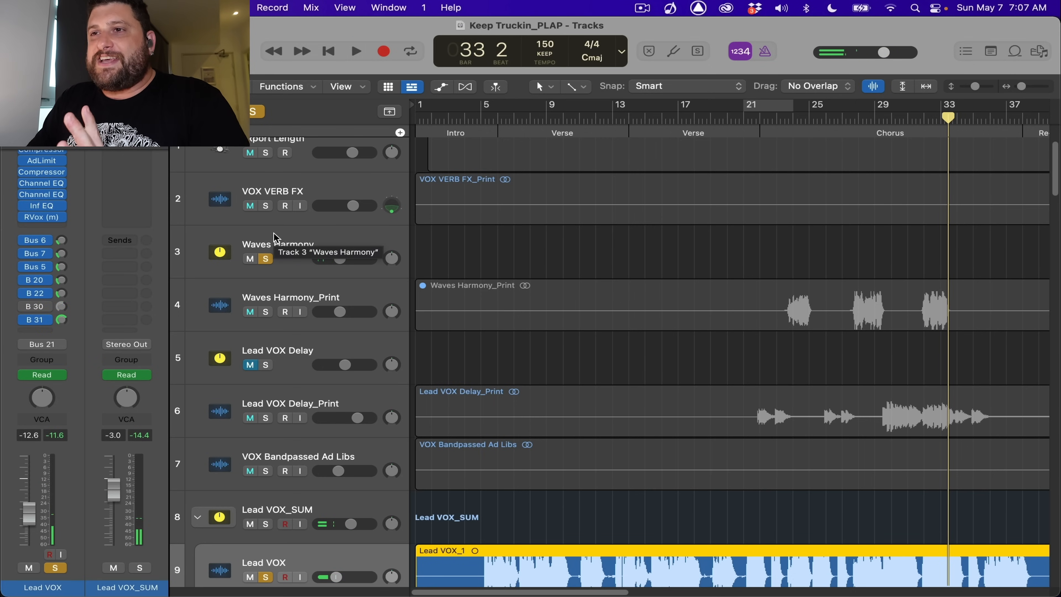
- Open the Waves Harmony plug-in on its track to examine the +12 harmony voices, and reposition its window
click(297, 234)
click(42, 225)
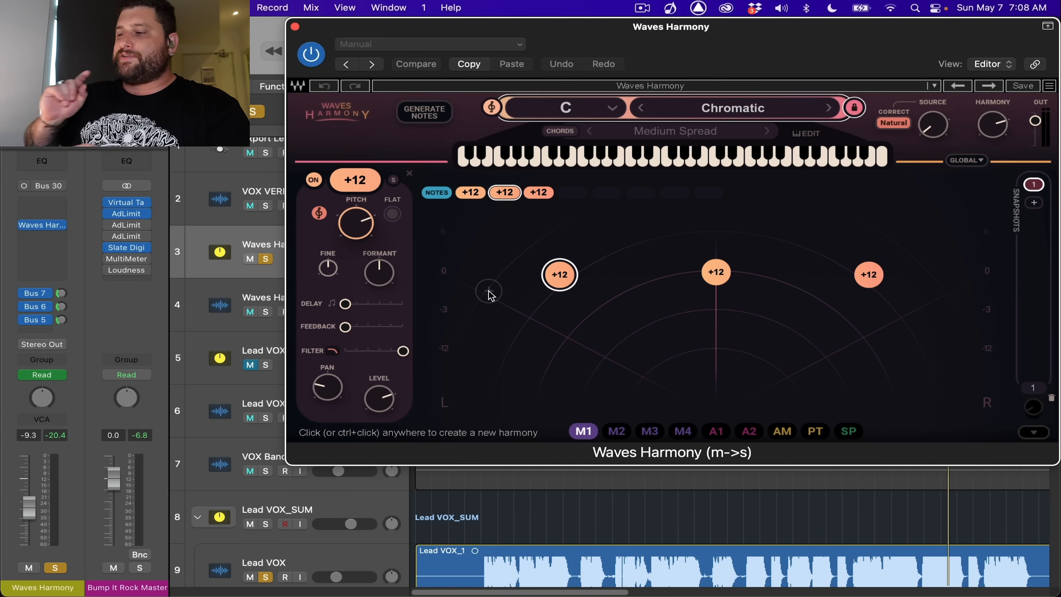
drag(607, 47, 580, 31)
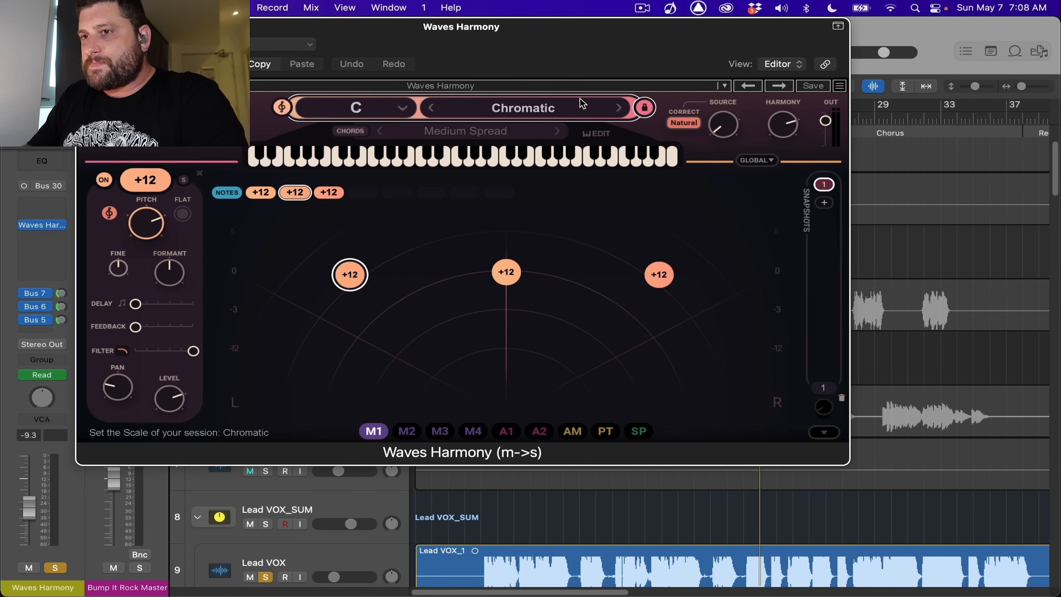
drag(506, 44, 614, 44)
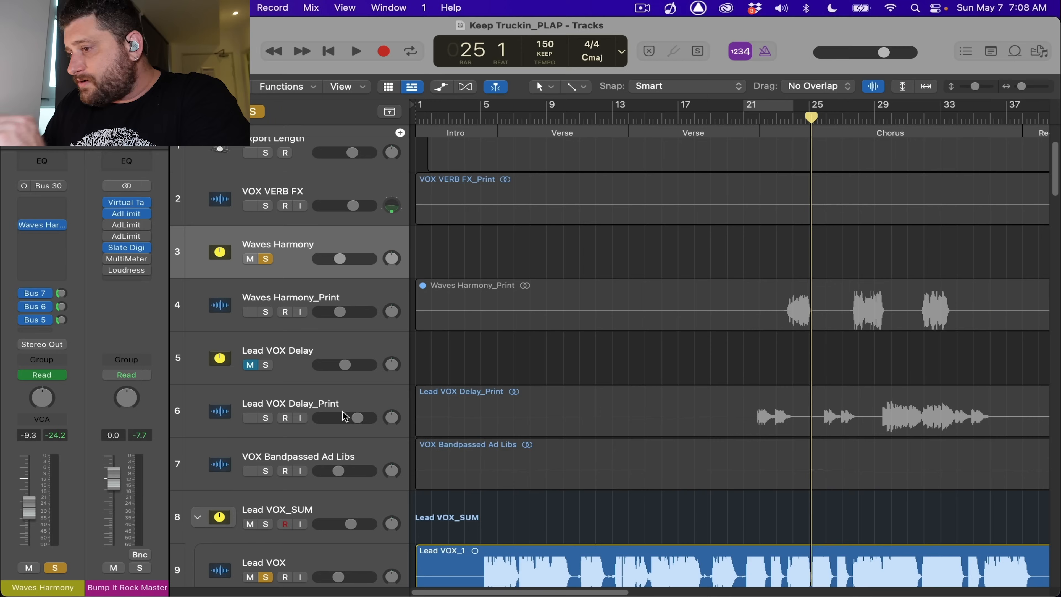
- Select Lead VOX and replay the Chorus from bar 22 to check its sends feeding the harmony and delay
click(314, 551)
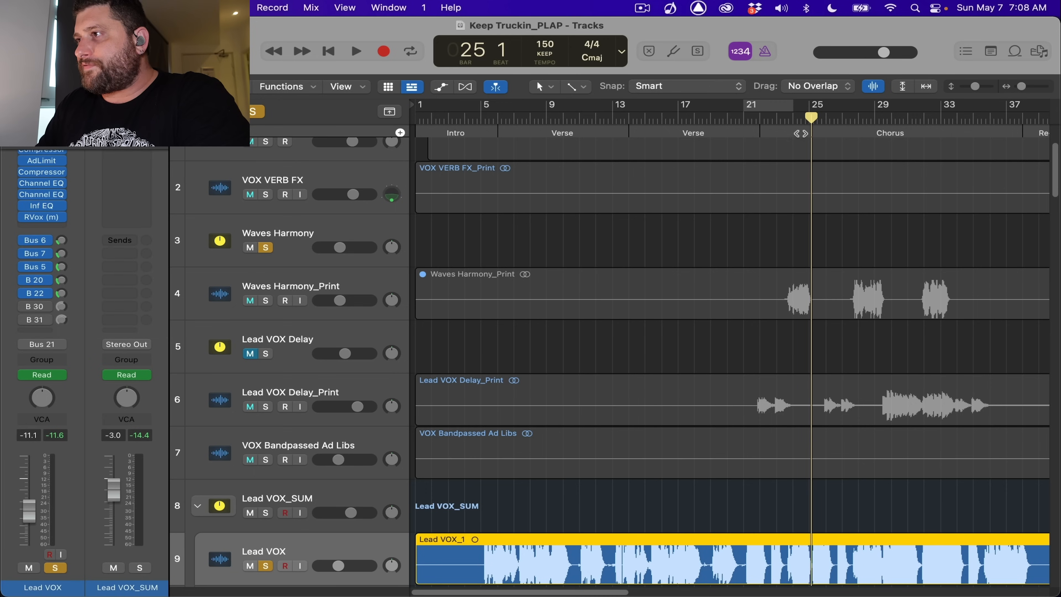
double_click(759, 119)
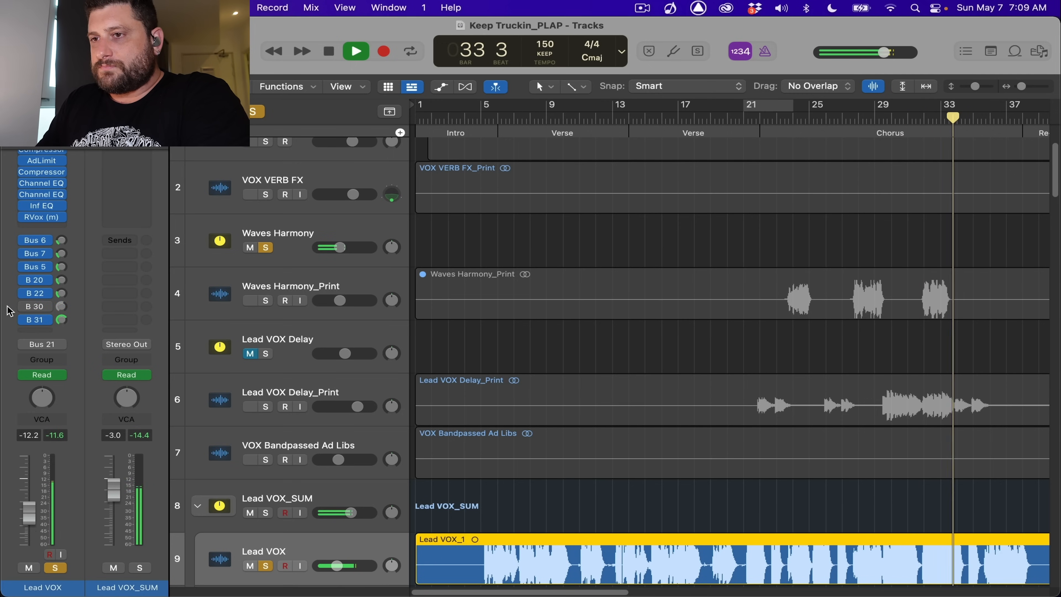
key(space)
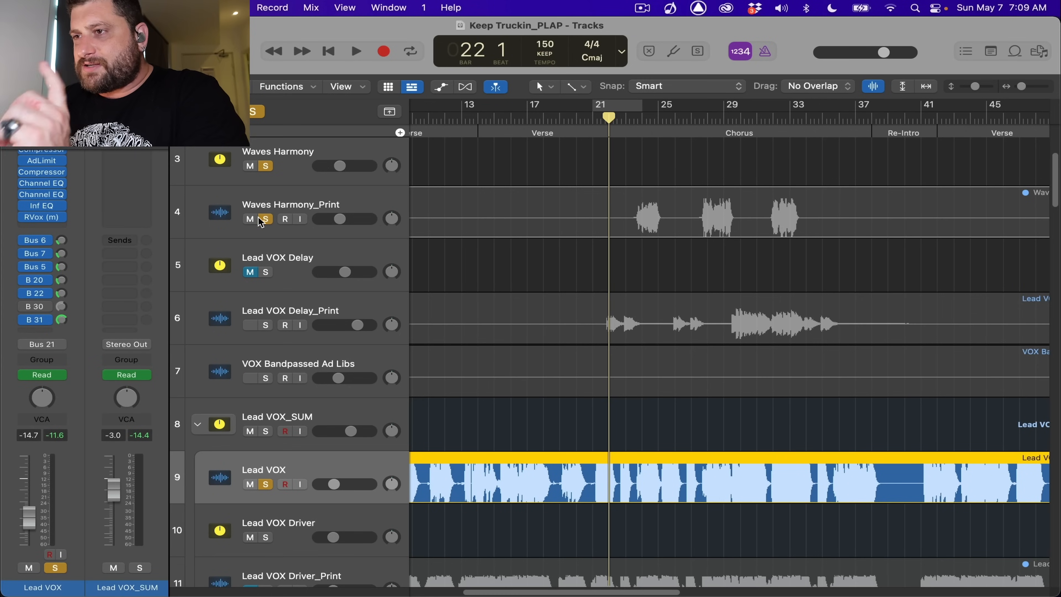
- Unsolo and mute Waves Harmony_Print, and mute Lead VOX Delay_Print
click(261, 221)
click(290, 203)
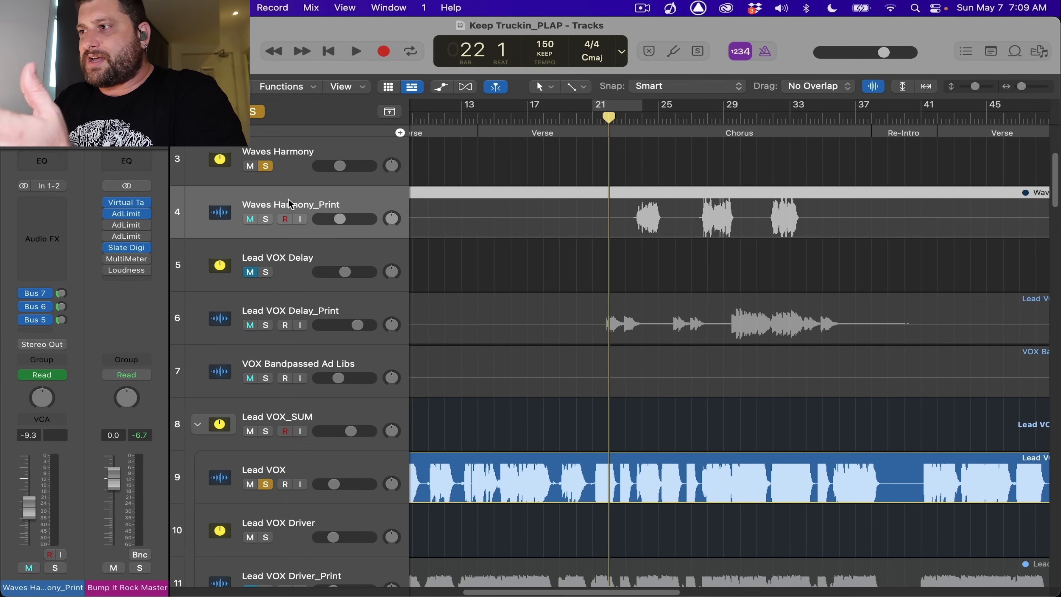
click(568, 162)
click(348, 311)
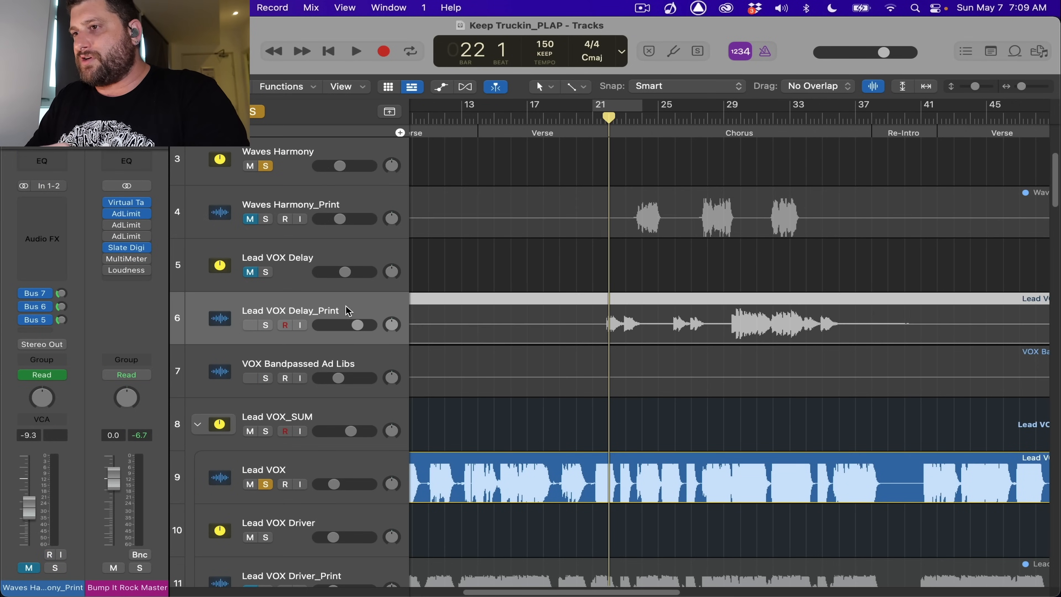
click(251, 325)
- Select and unmute the Lead VOX Delay track, and open its EchoBoy plug-in
click(325, 258)
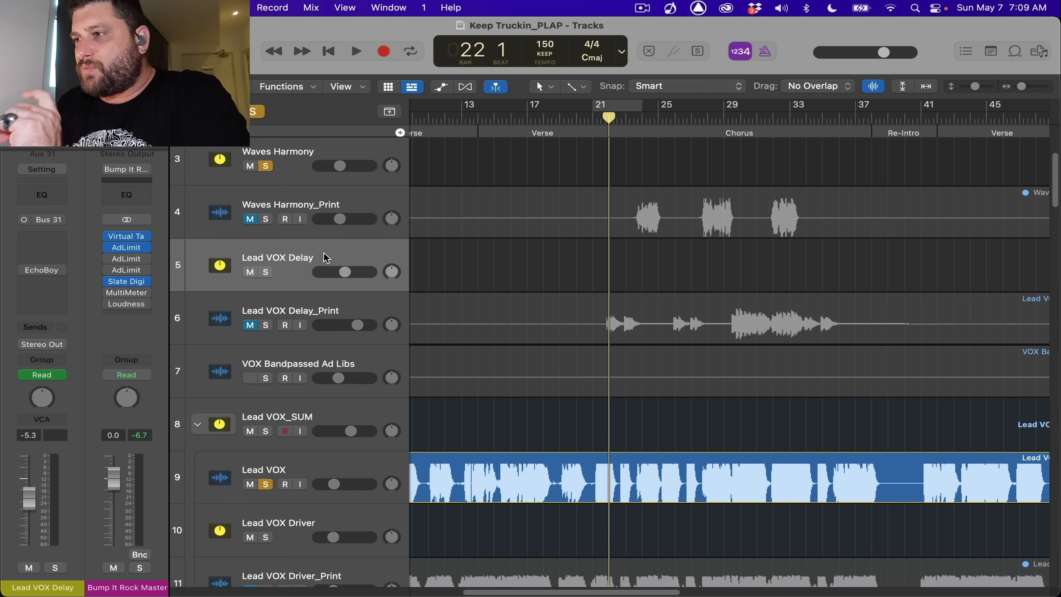
click(250, 272)
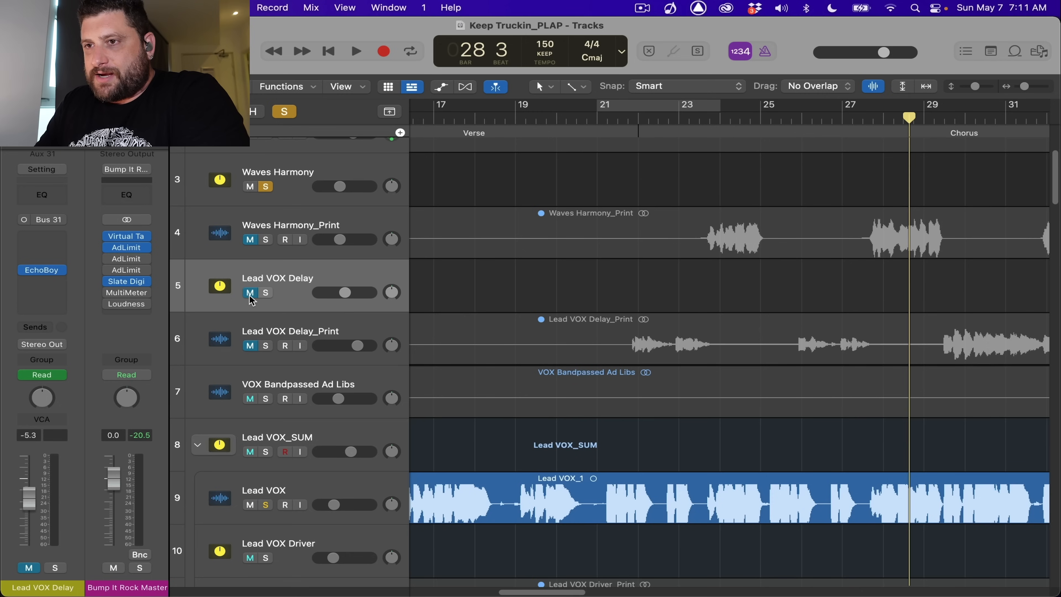
click(45, 271)
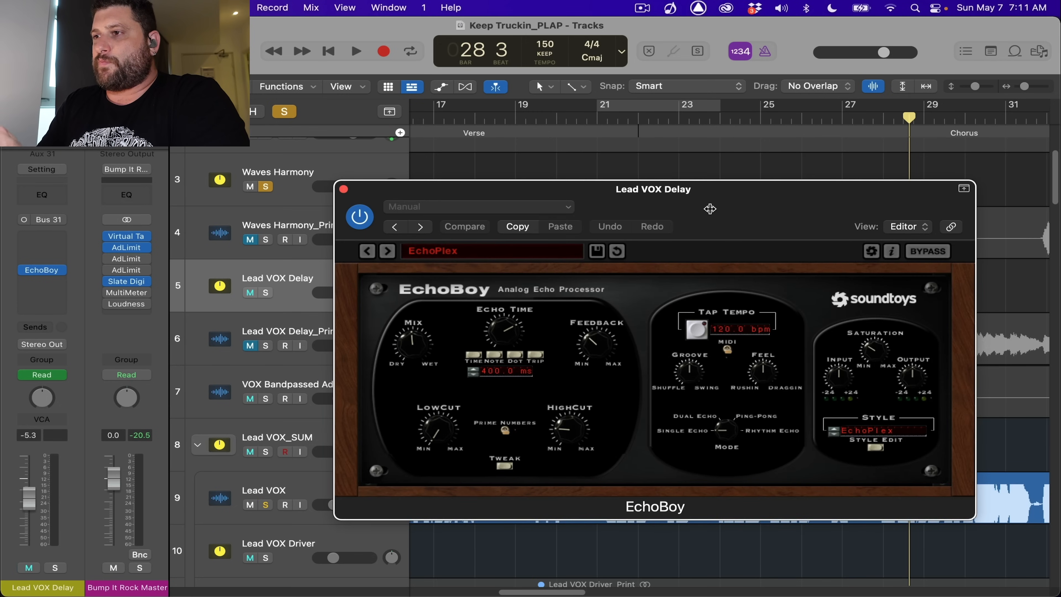
- Move the EchoBoy window aside to examine the Lead VOX Delay settings, and close it
drag(710, 210, 460, 38)
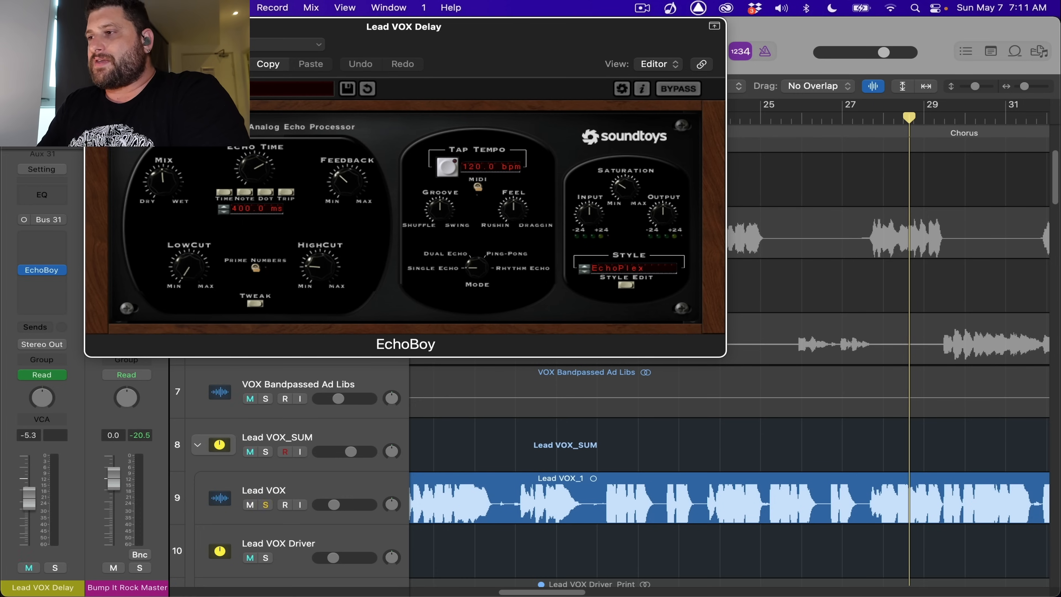
key(super+w)
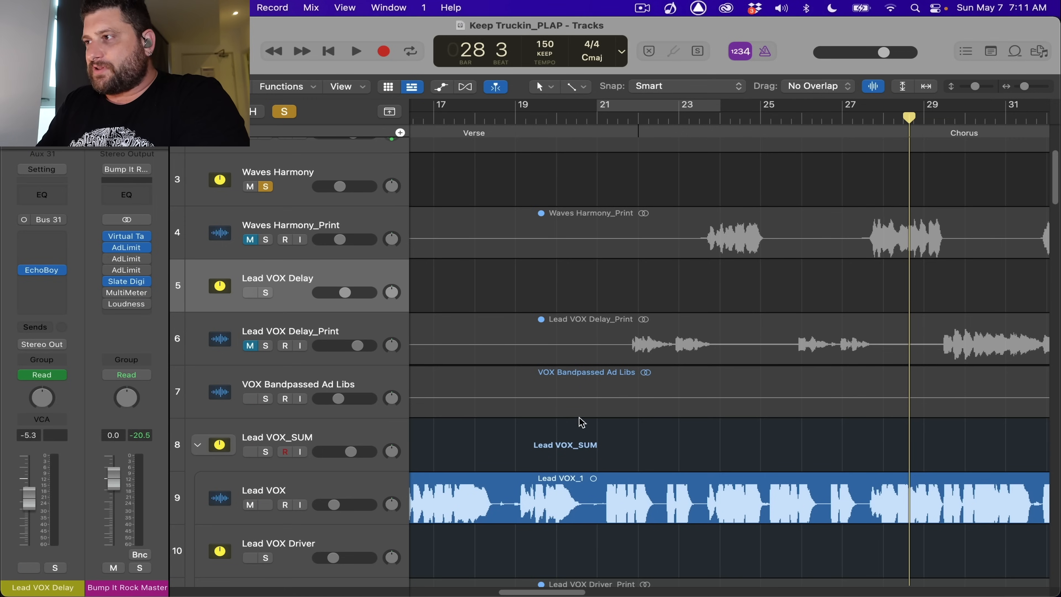
- Select Lead VOX, and switch its Bus 30 send off and its Bus 31 send on
key(super+Left)
key(super+Left)
key(super+Left)
click(295, 490)
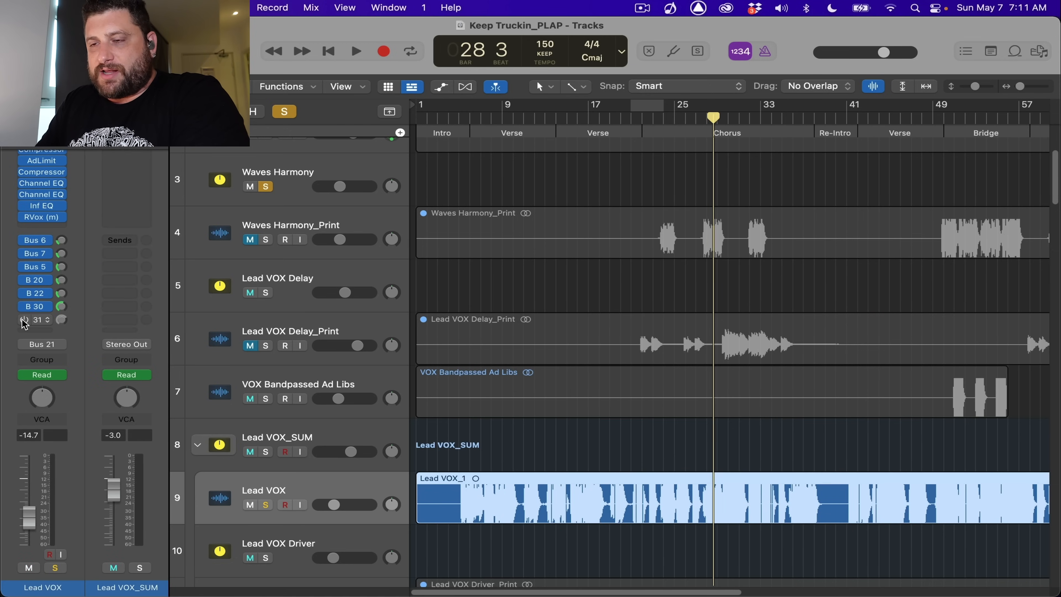
click(23, 307)
click(22, 319)
- Play the Chorus from bar 22 to audition the lead vocal delay fed by Bus 31
click(643, 120)
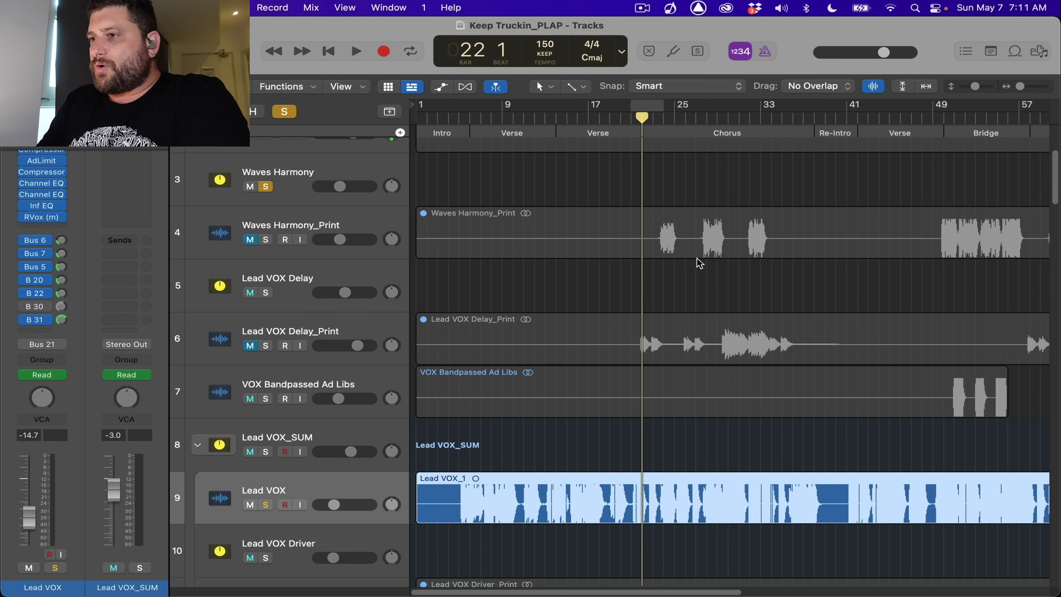
key(comma)
key(comma)
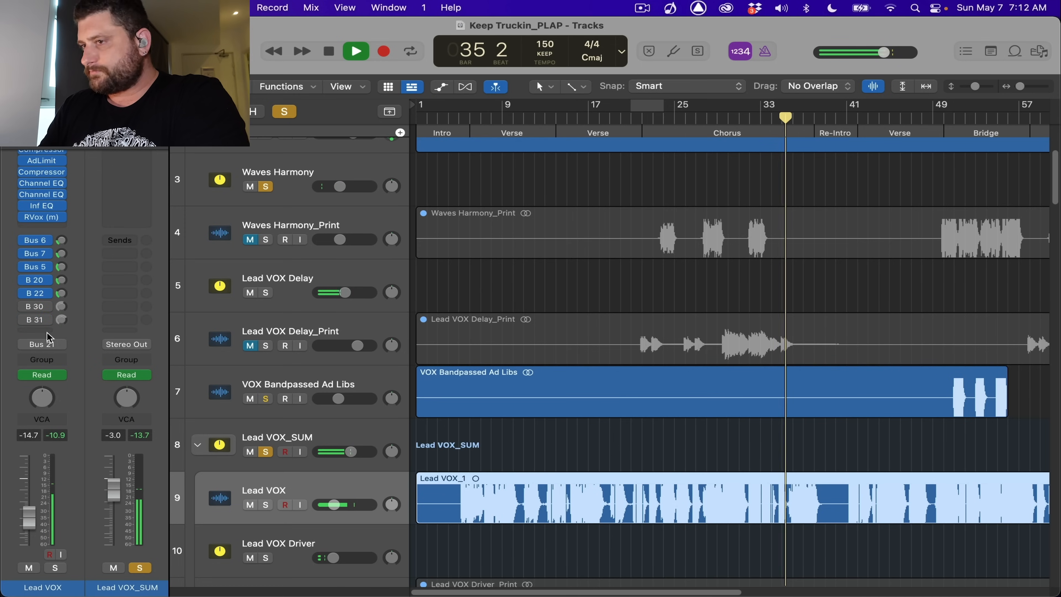
key(space)
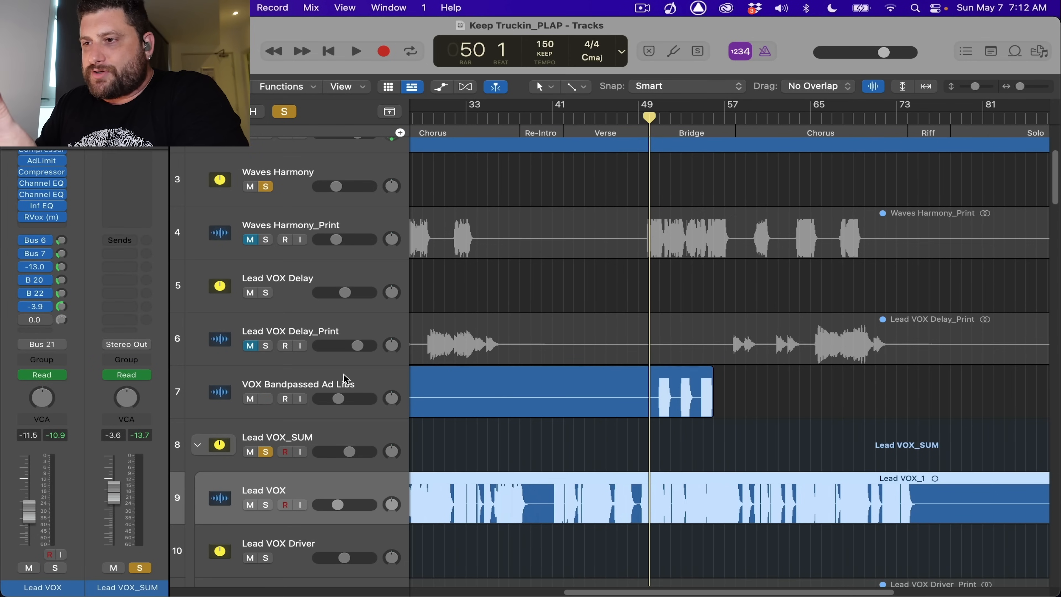
- Select and solo VOX Bandpassed Ad Libs, and check its OneKnob Filter plug-in before closing it
click(344, 378)
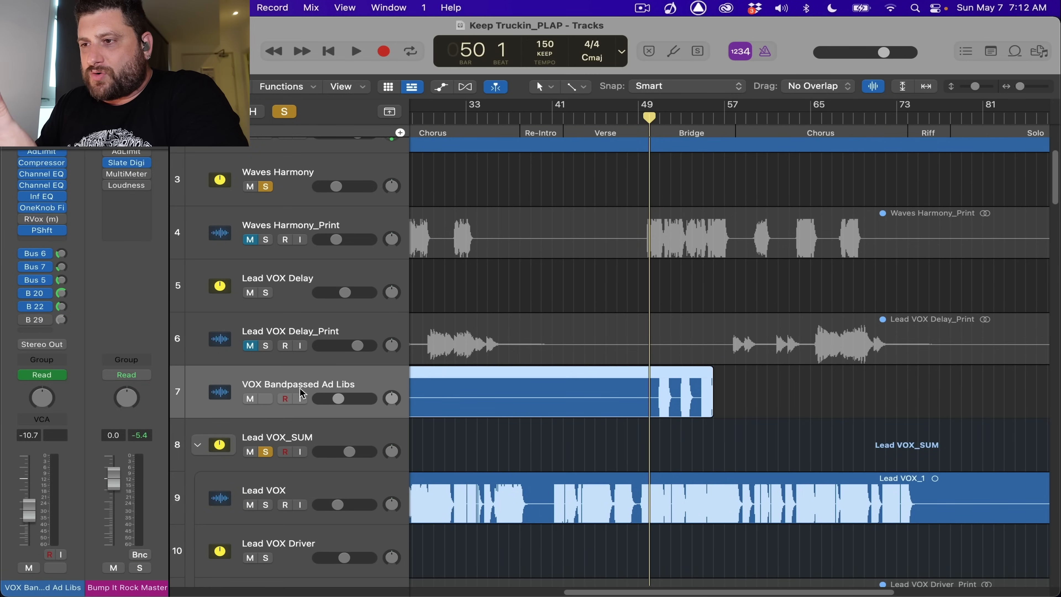
click(270, 397)
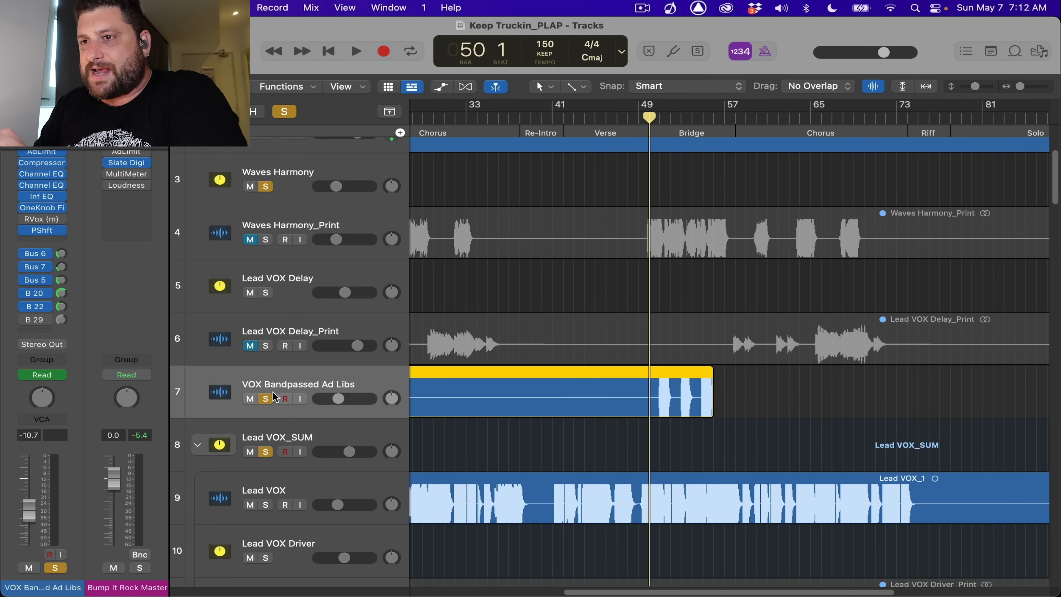
click(42, 208)
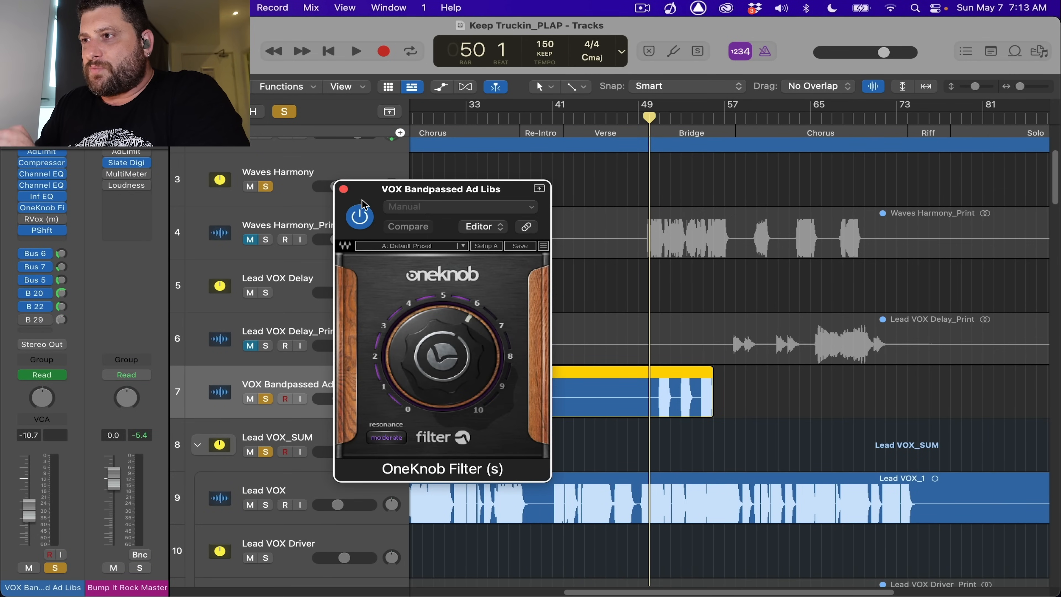
click(344, 189)
- Open the two Channel EQs and the Pitch Shifter of the ad-lib track to examine their settings, and close them
drag(45, 209, 40, 181)
click(41, 179)
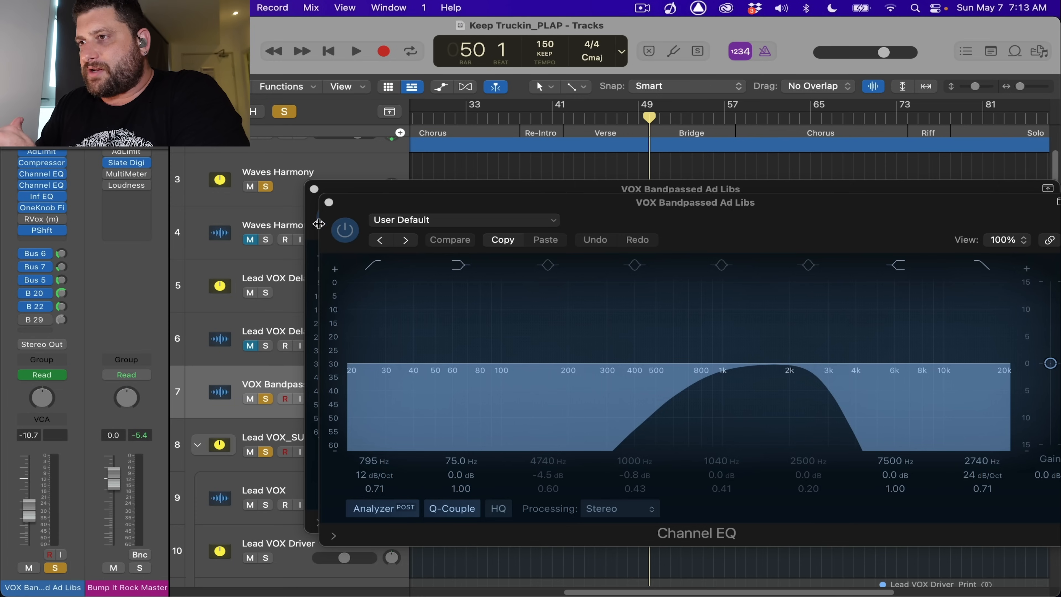
click(315, 189)
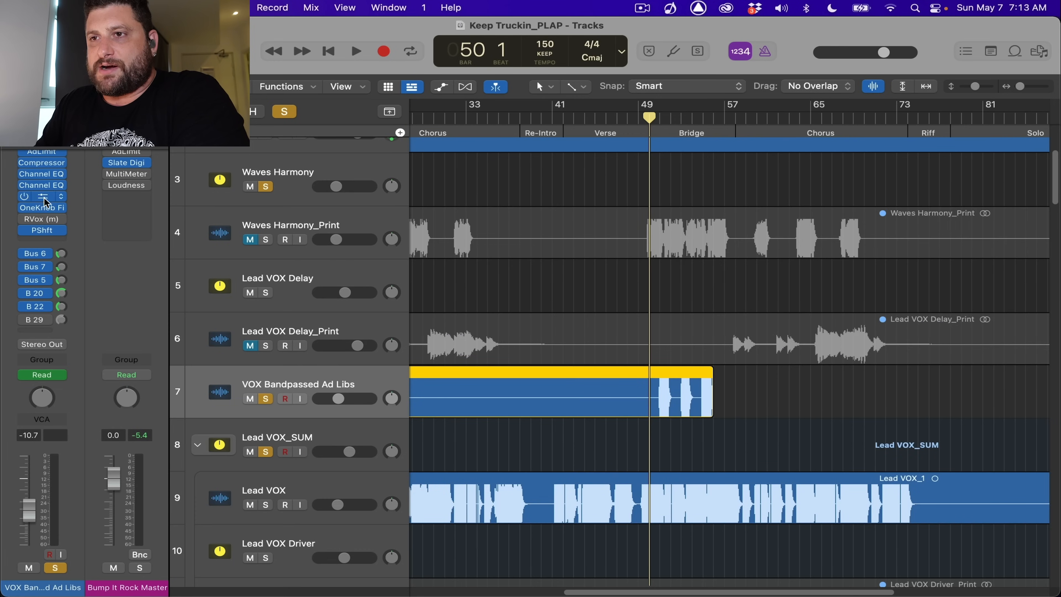
click(42, 230)
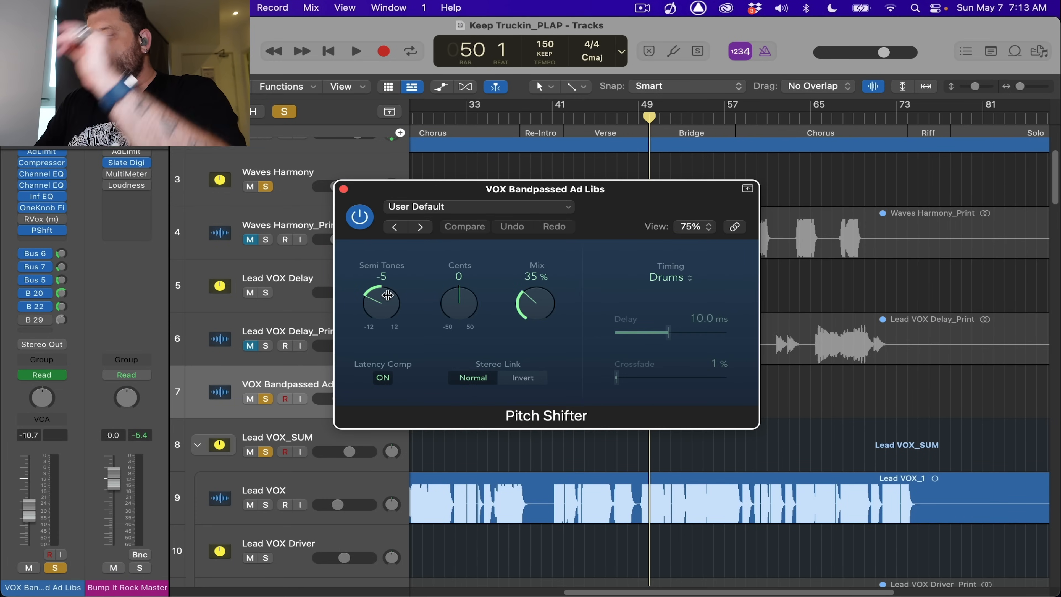
click(343, 190)
click(59, 230)
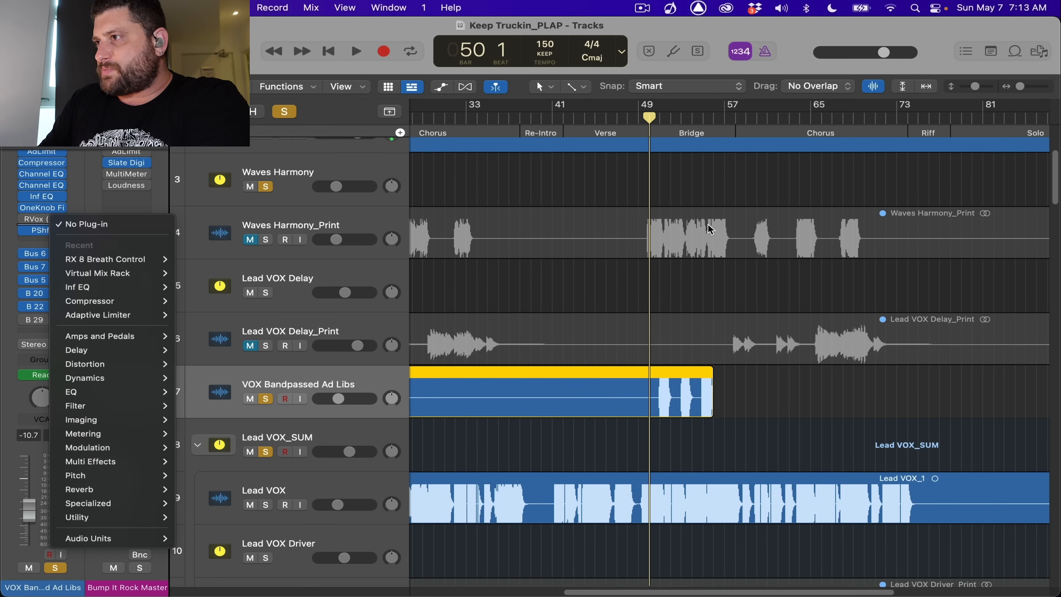
key(Escape)
- Turn on cycling over the Bridge ad libs from bar 50 to 56, and play them with the track's plug-ins bypassed
key(c)
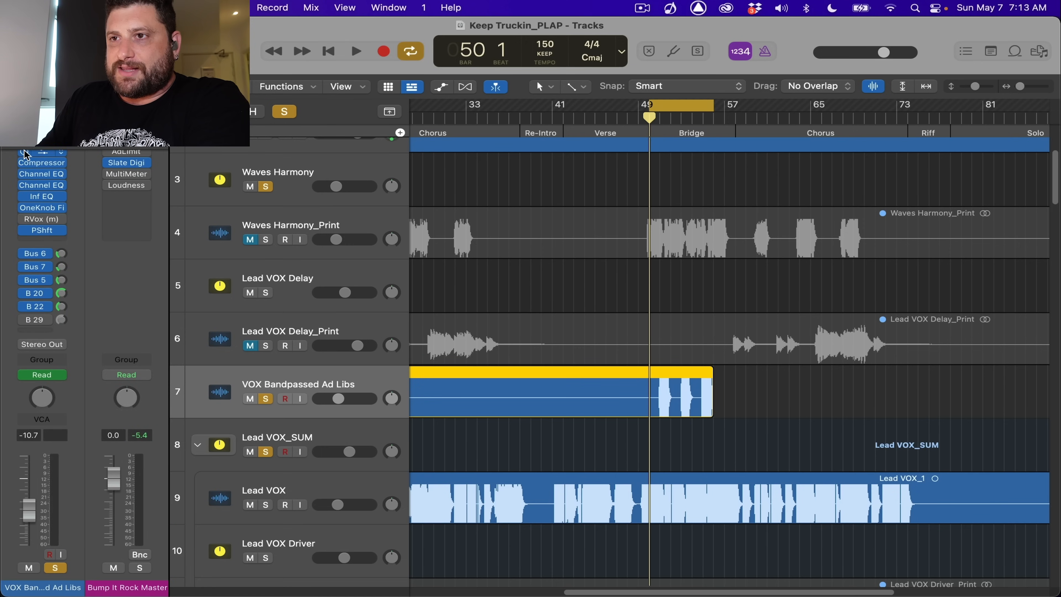
key(space)
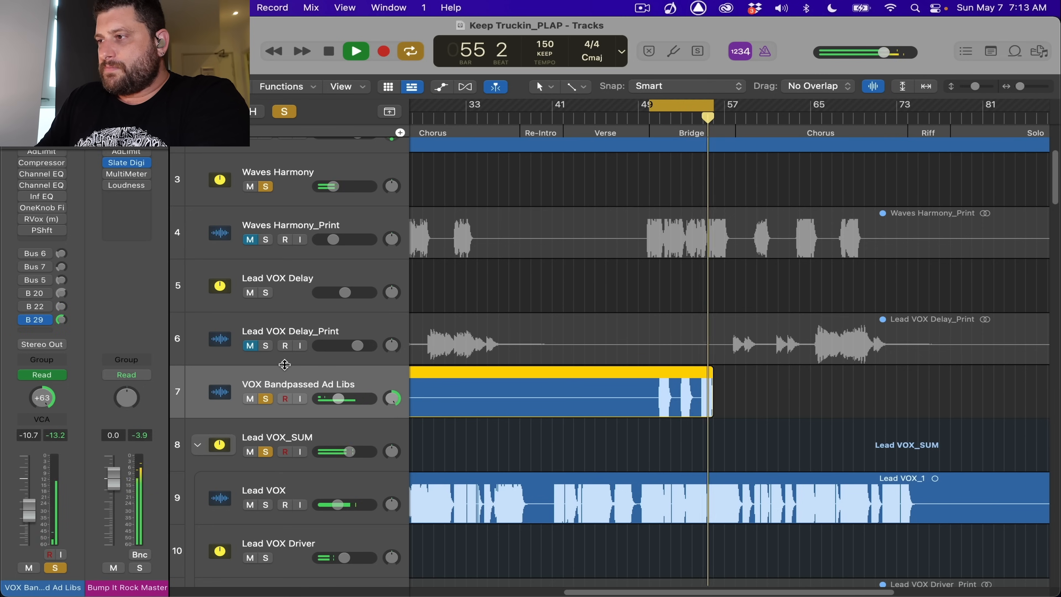
key(space)
- Re-enable the limiter, Compressor and both Channel EQs on the ad-lib track, and replay the loop with the EQ open
key(super+Right)
key(super+Right)
key(super+Right)
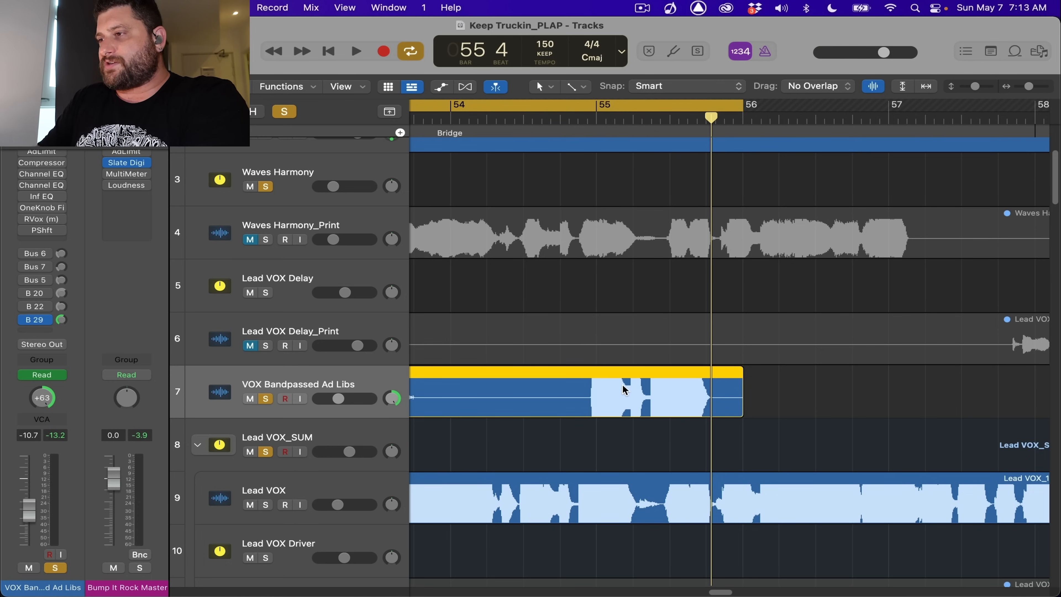
scroll(623, 388, left, 5)
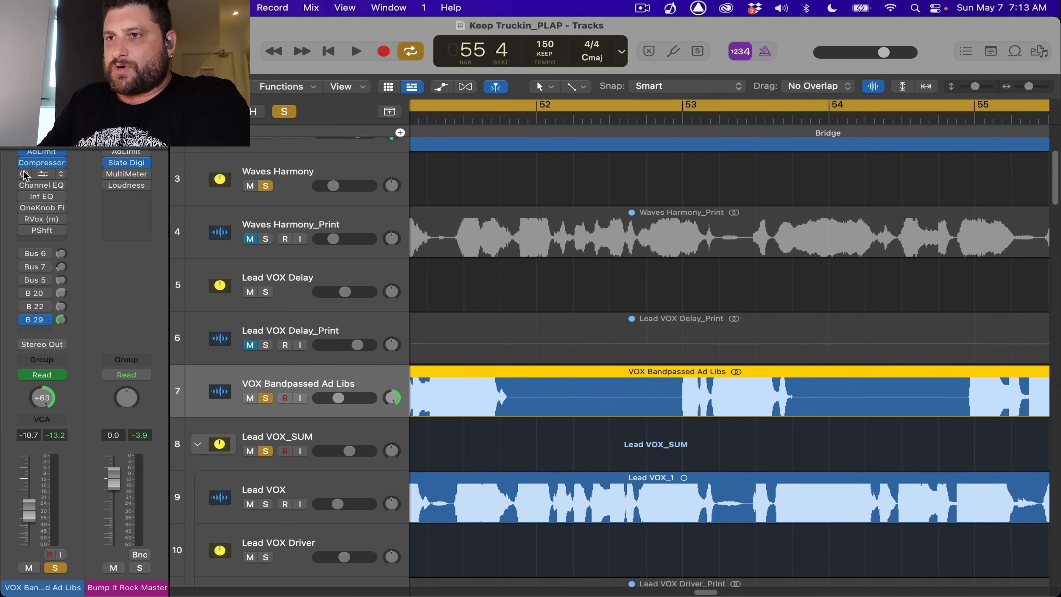
click(66, 183)
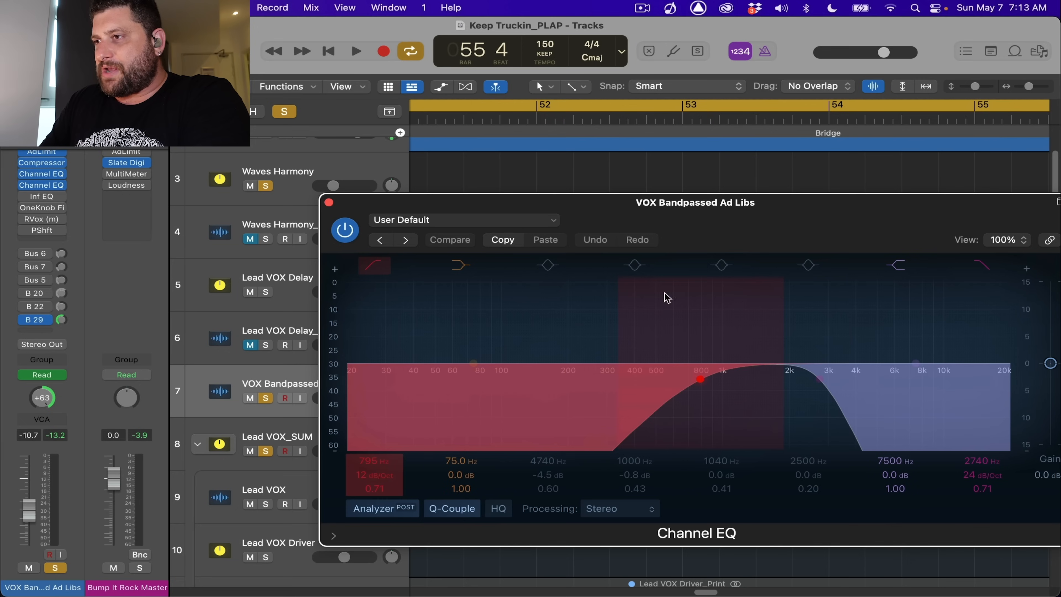
key(space)
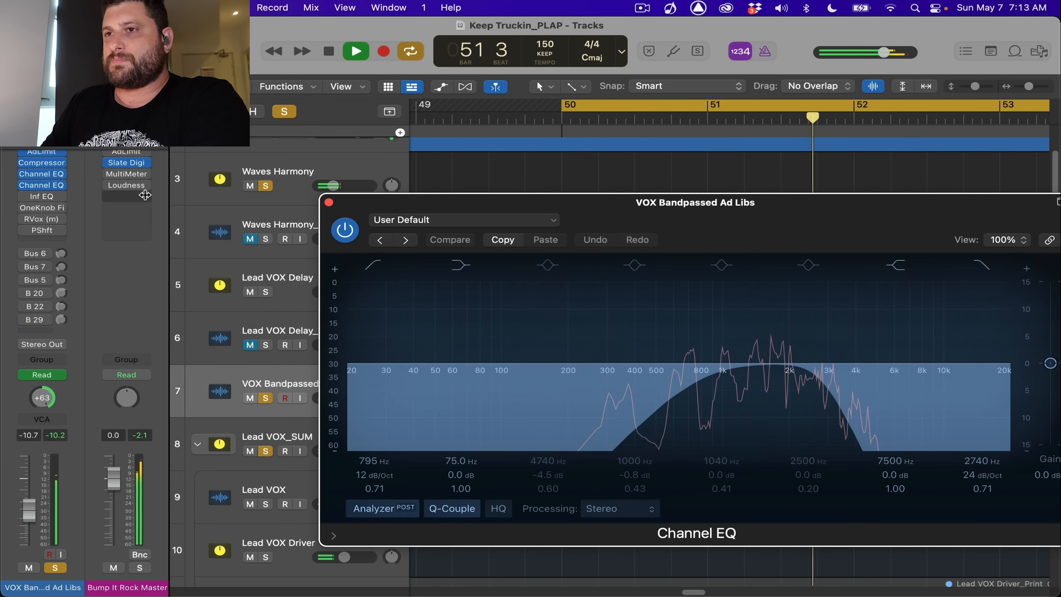
key(space)
- Re-enable Inf EQ on the ad-lib track, check its window, and close the open plug-in windows
click(26, 198)
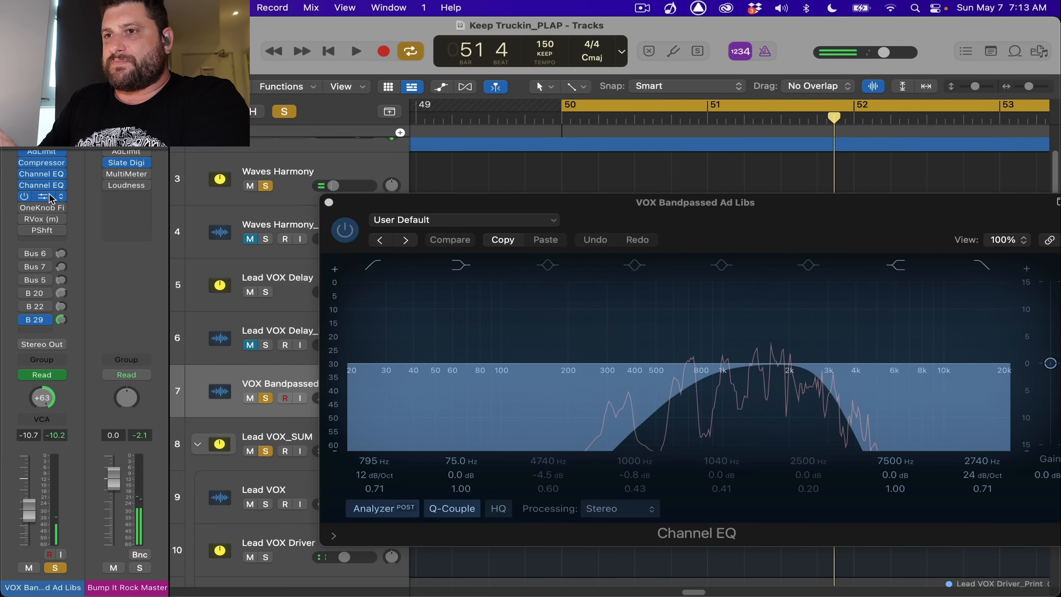
click(49, 198)
click(344, 175)
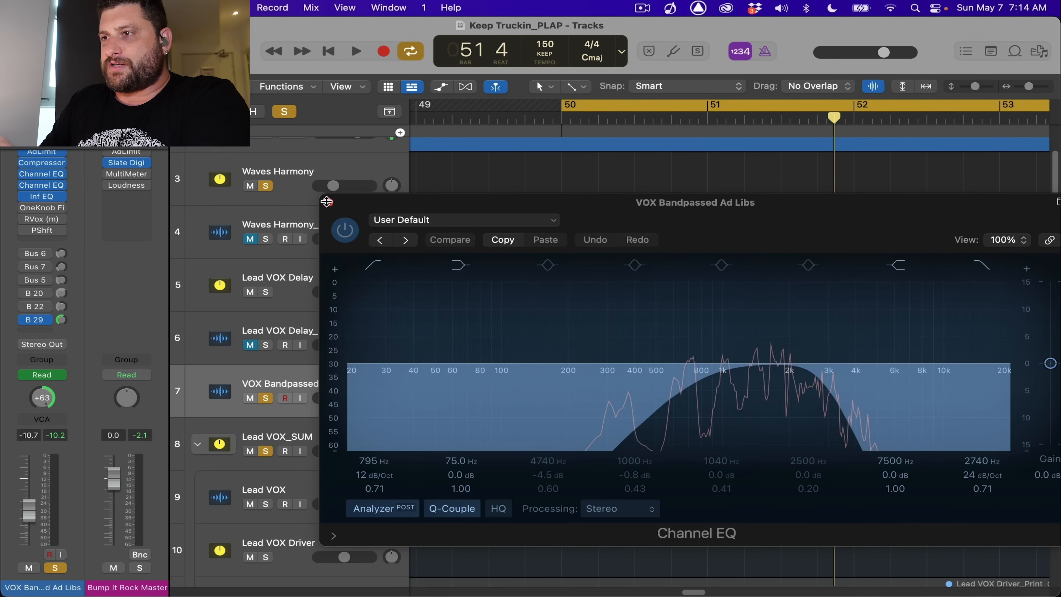
click(329, 203)
- Re-enable the OneKnob Filter and replay the Bridge loop, toggling the second Channel EQ to compare
click(24, 207)
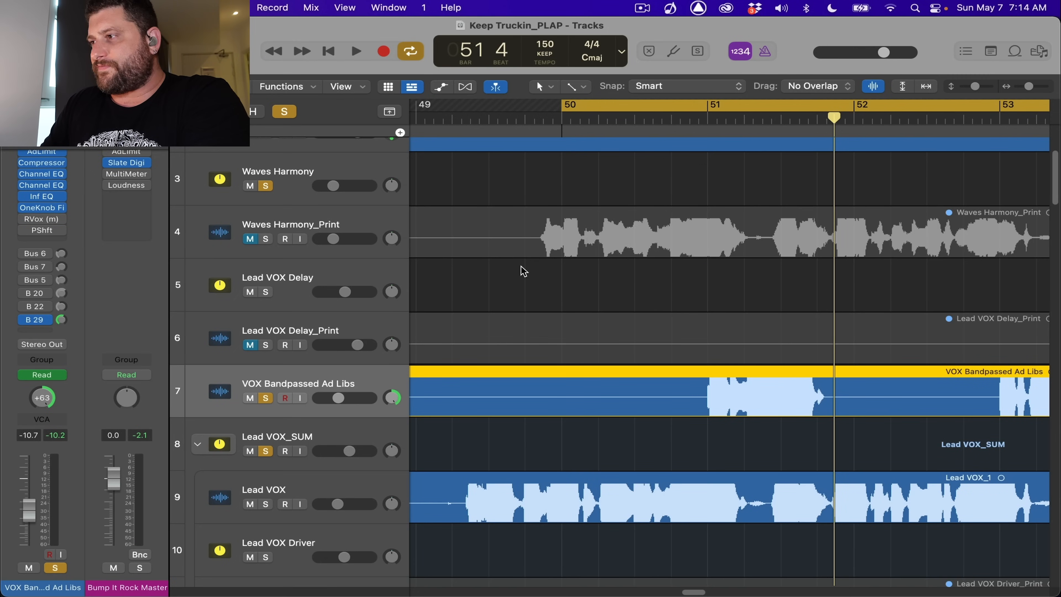
key(space)
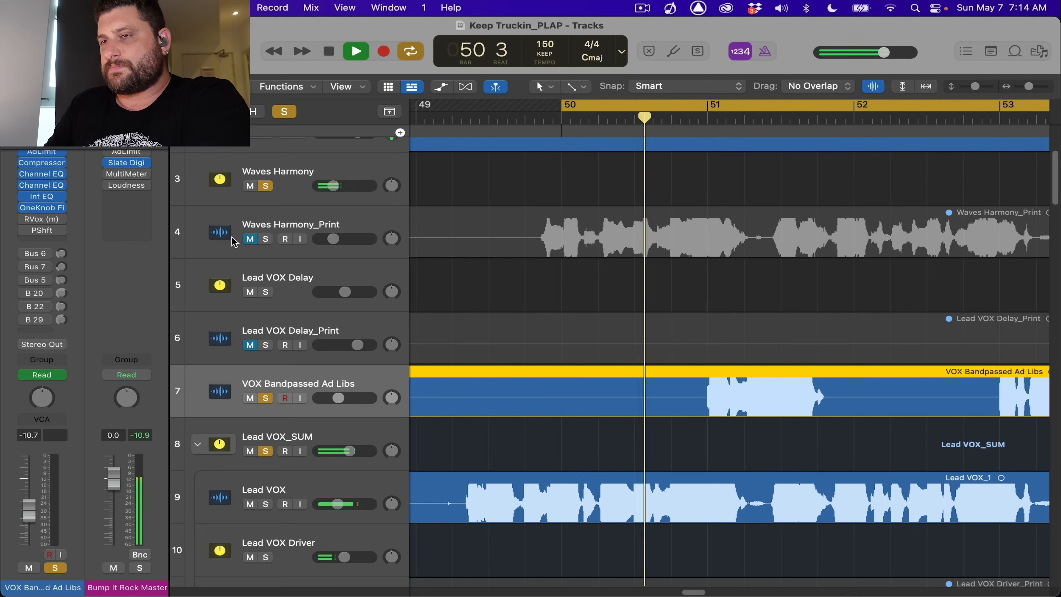
click(20, 186)
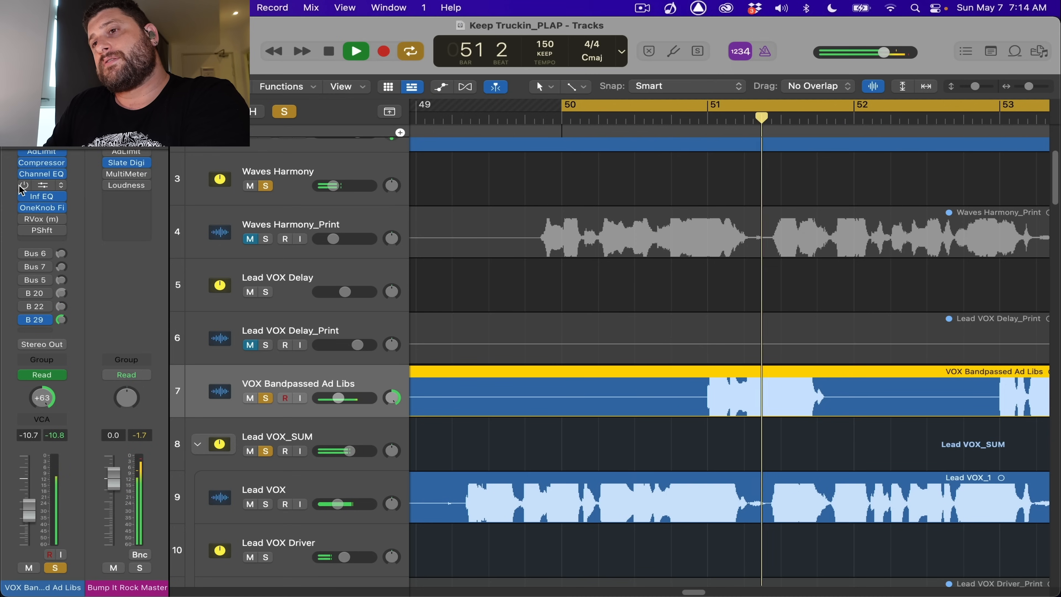
key(space)
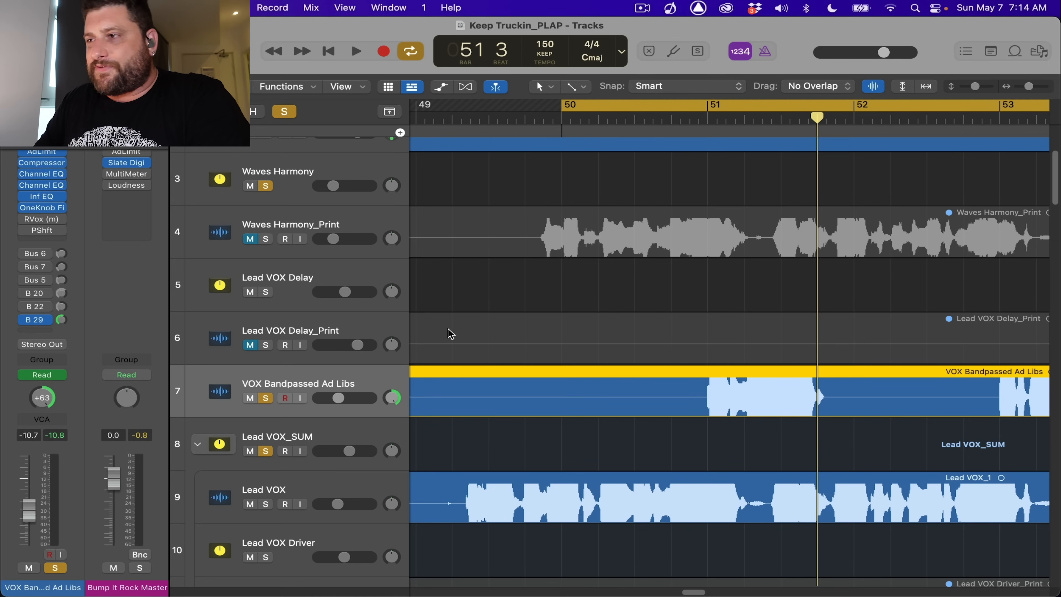
- Replay the Bridge loop to audition the ad libs with RVox switched on, and bypass RVox again
key(space)
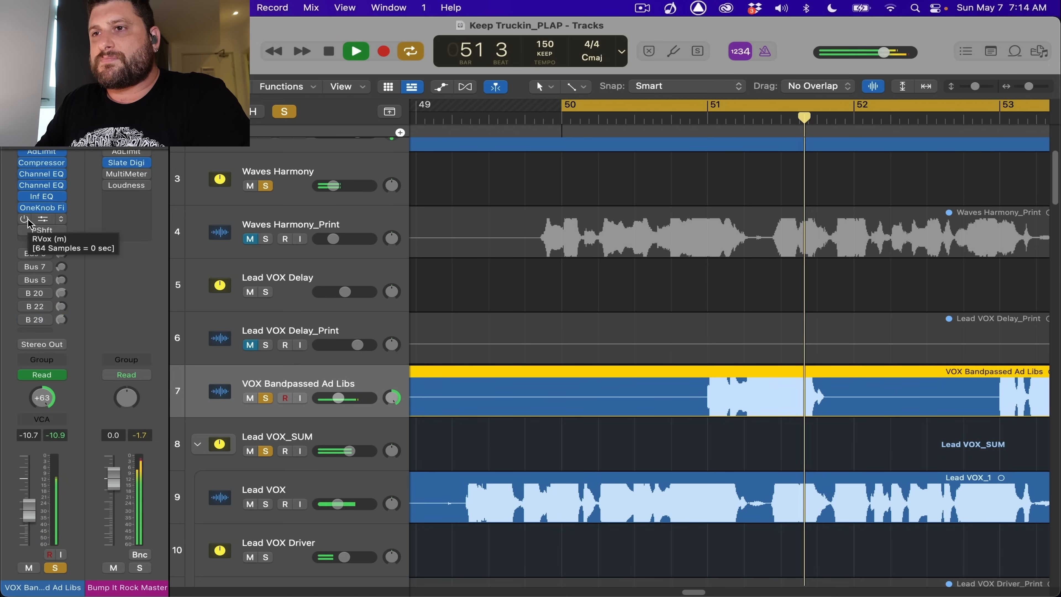
key(space)
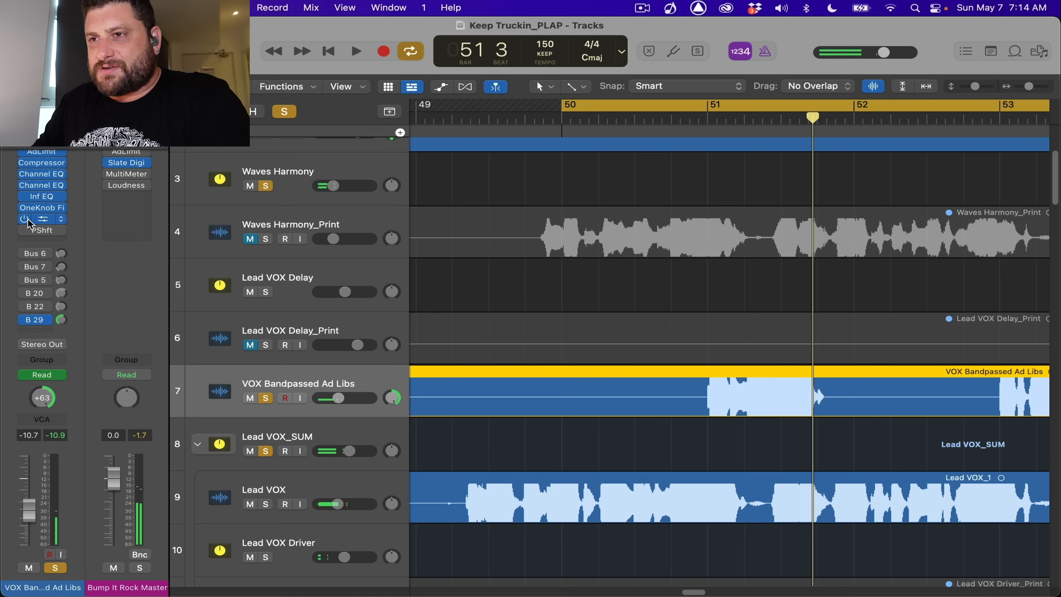
click(34, 225)
- Re-enable the Pitch Shifter on the ad-lib track, start the loop briefly, and open the plug-in's window
click(7, 231)
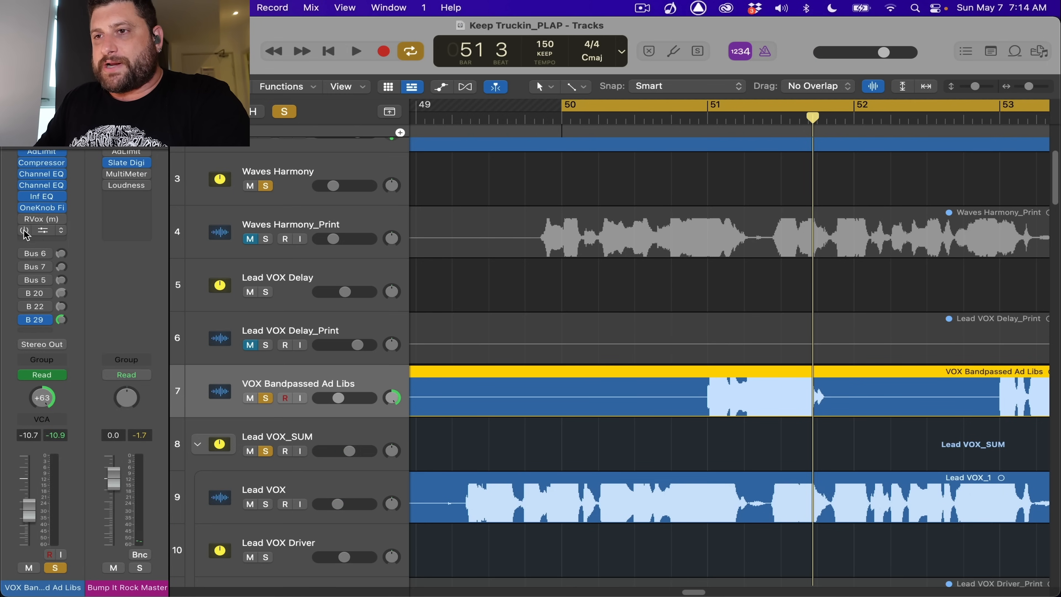
key(space)
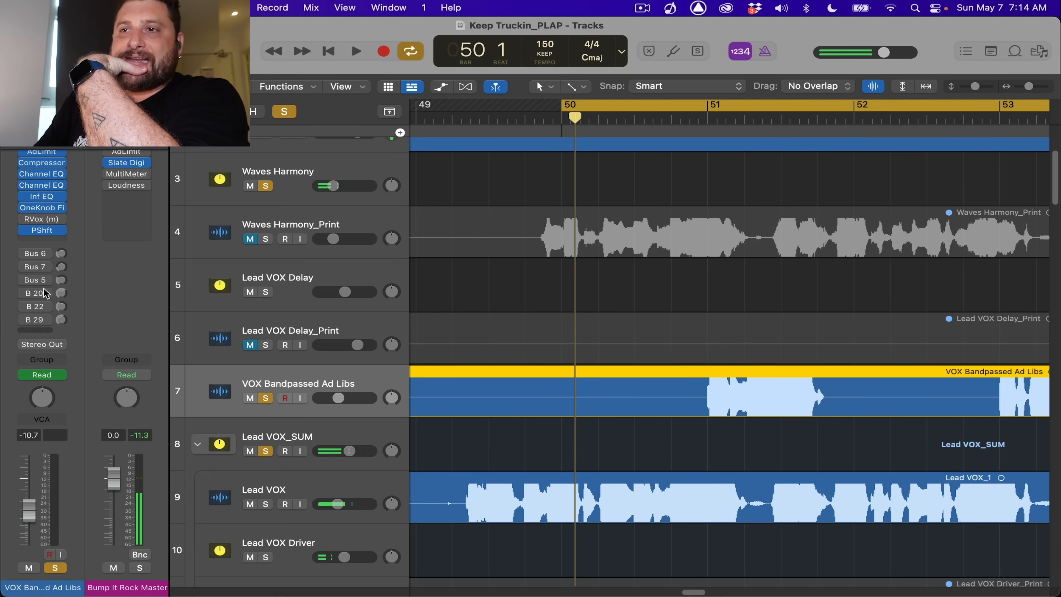
click(47, 231)
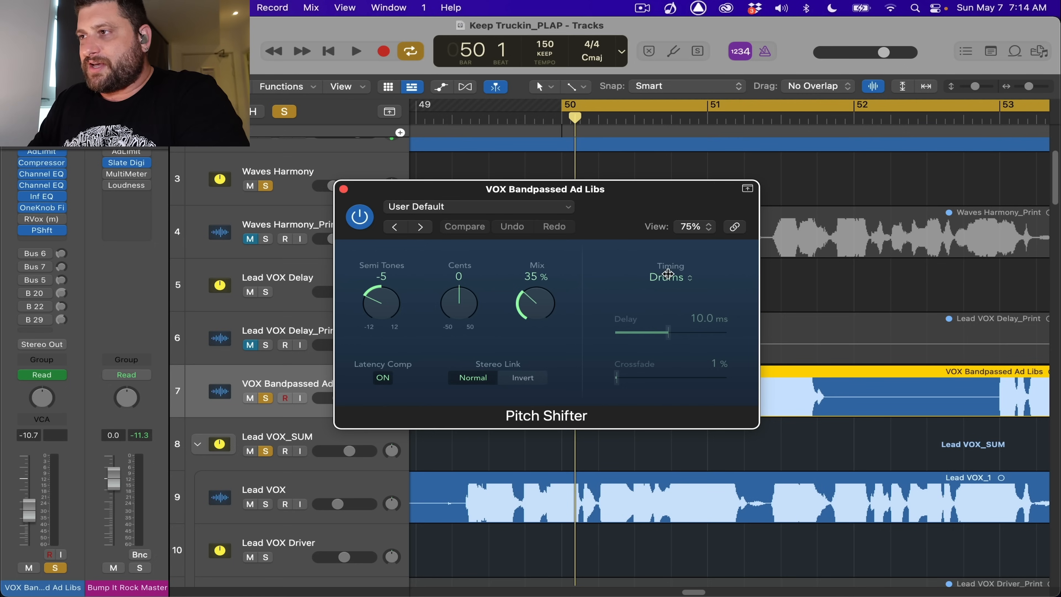
- Play the Bridge ad libs with the Pitch Shifter on and bypassed to compare the effect
key(space)
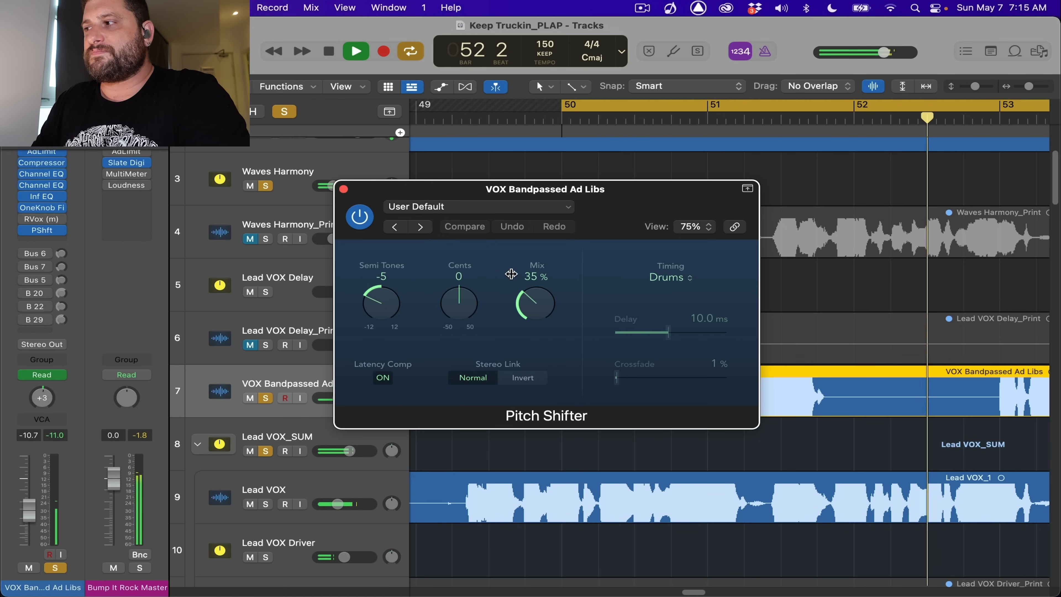
key(space)
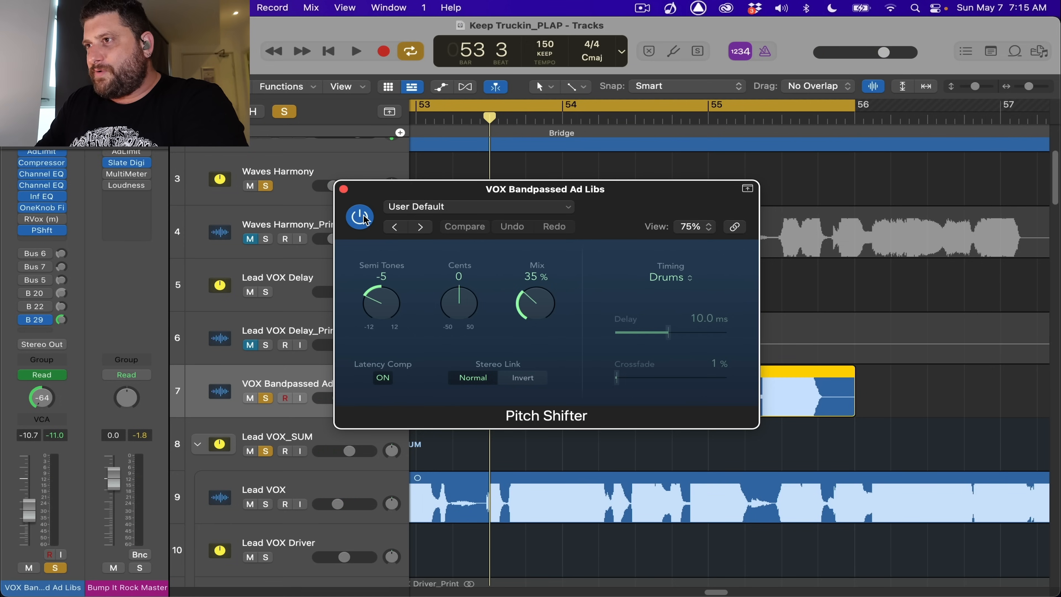
key(space)
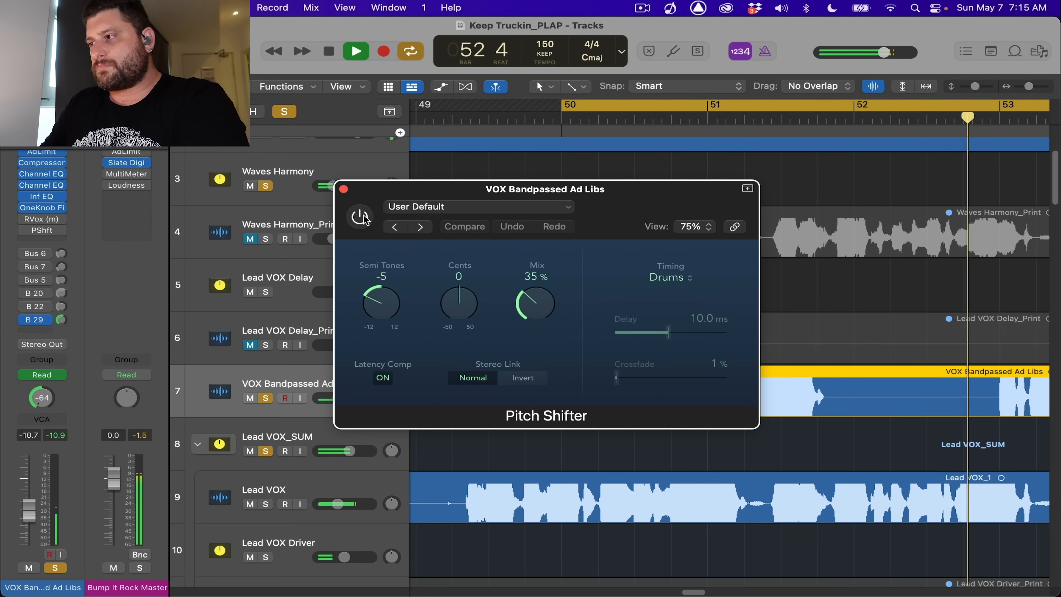
key(space)
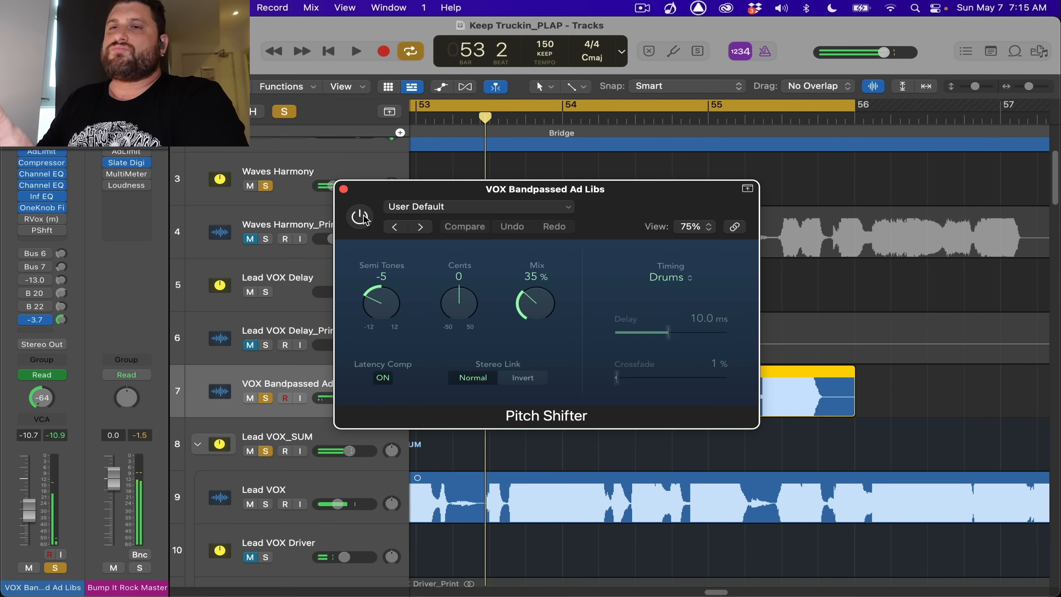
key(space)
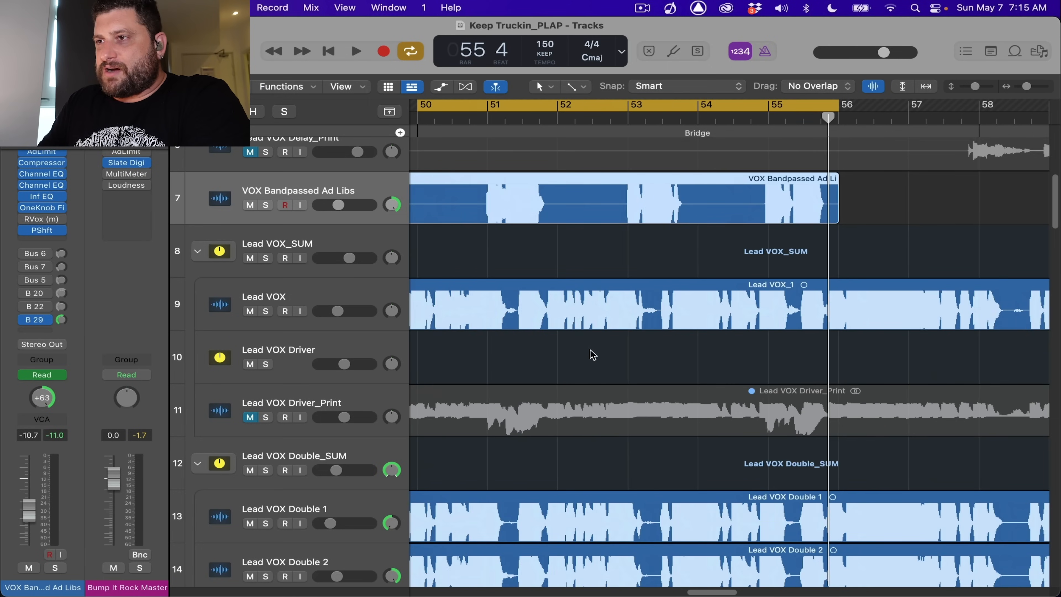
- Check the Lead VOX Delay and Lead VOX Delay_Print tracks, and select the Lead VOX Driver track
scroll(591, 355, up, 5)
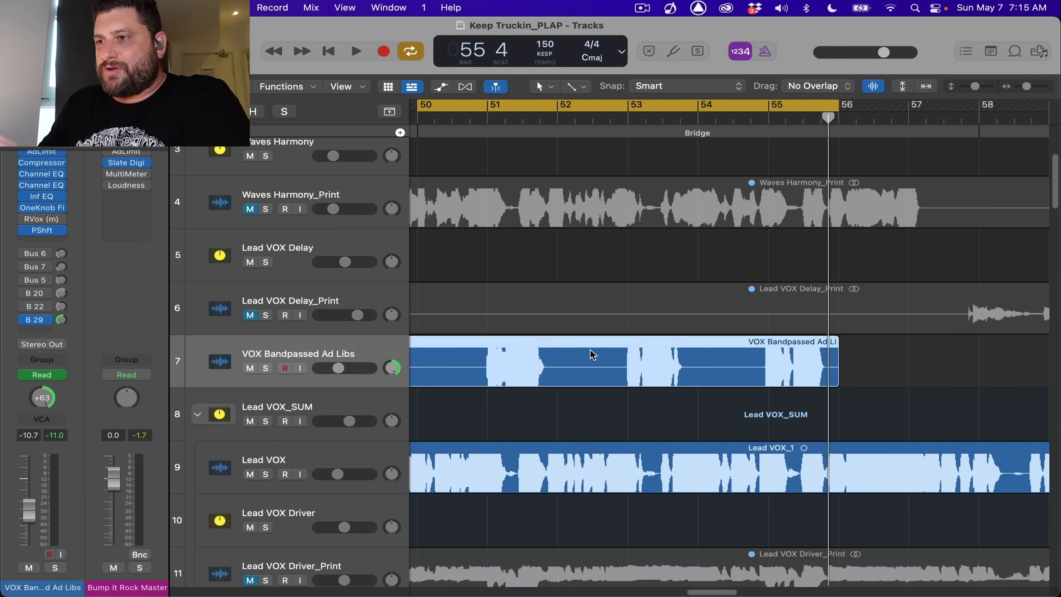
click(373, 296)
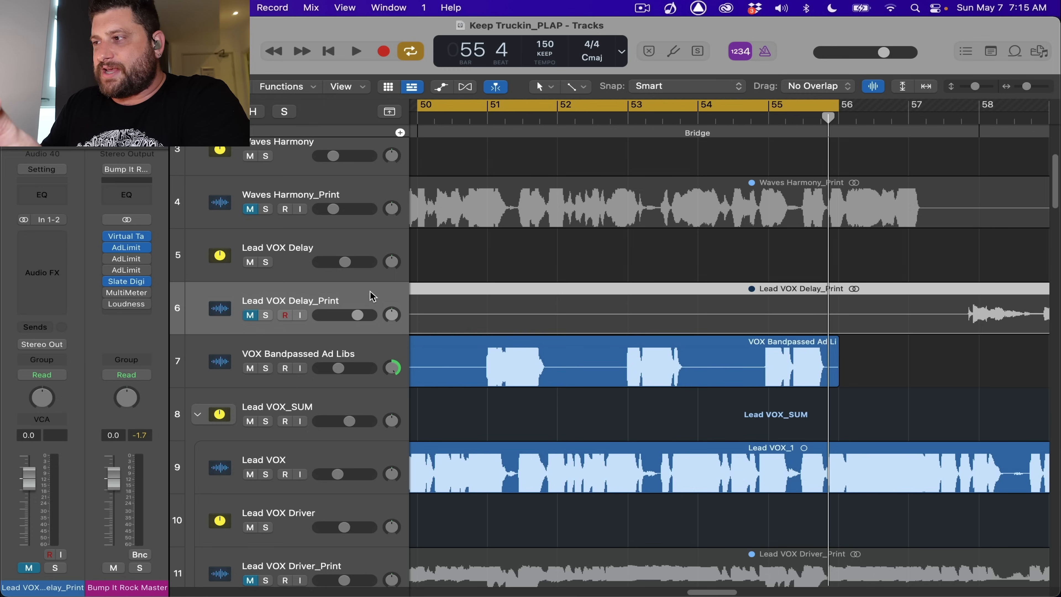
click(522, 359)
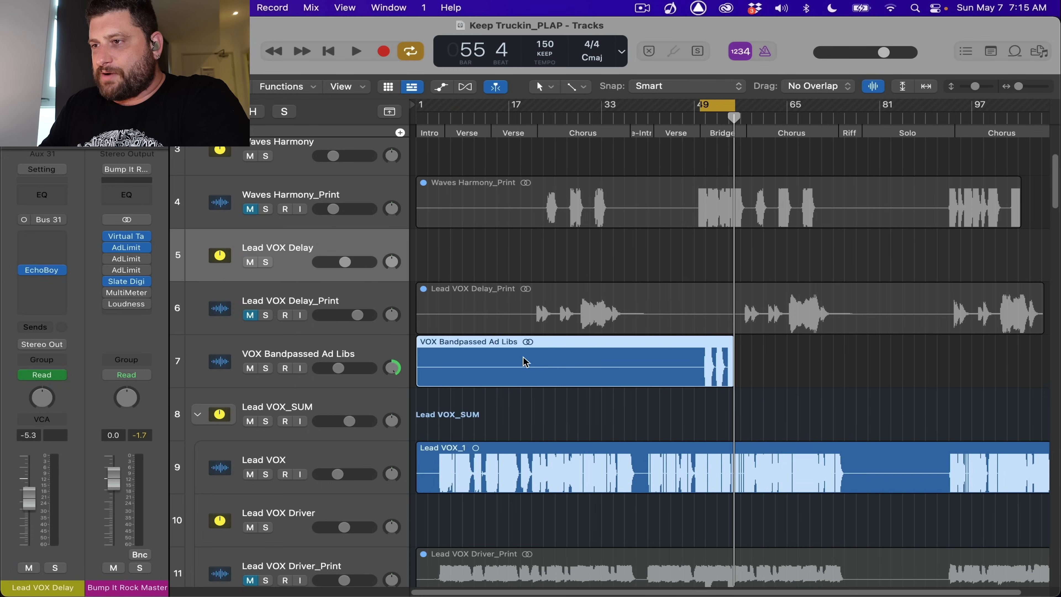
scroll(522, 359, down, 4)
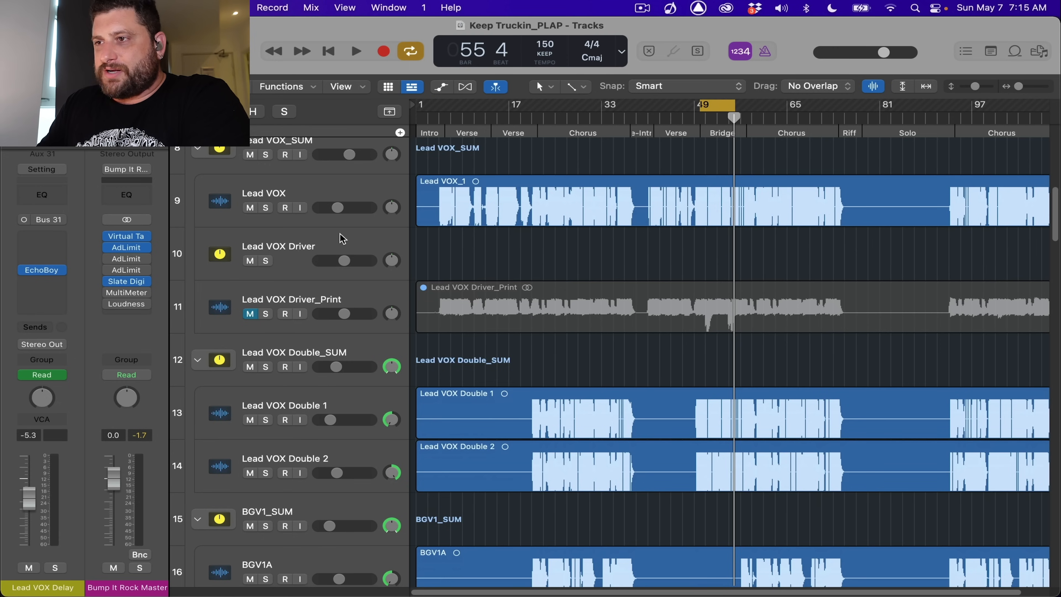
click(339, 238)
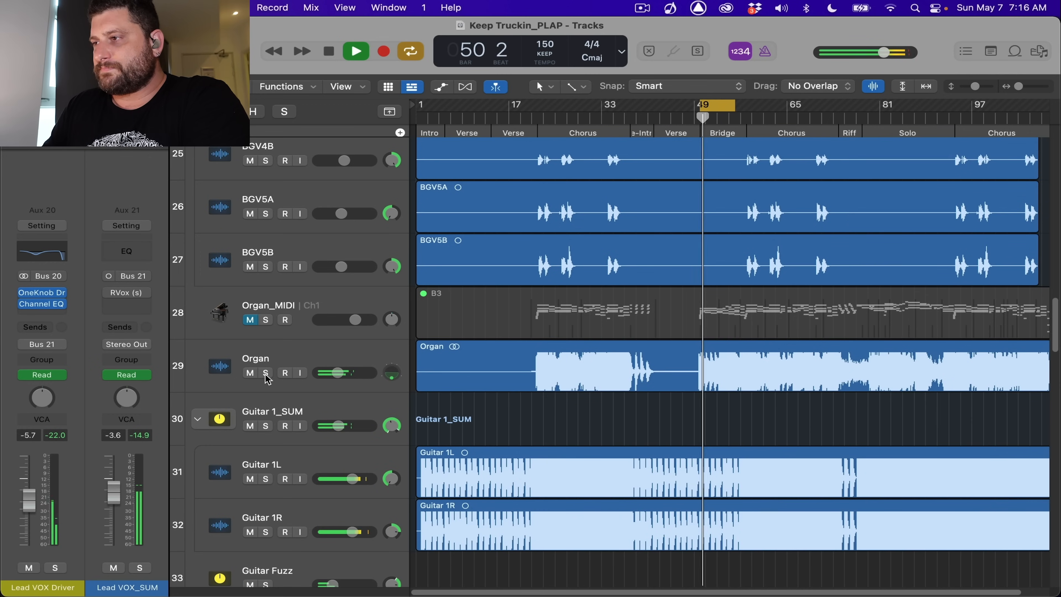
- Turn off cycle mode while the Bridge plays, bring the Organ track into view, and stop playback
scroll(520, 330, up, 5)
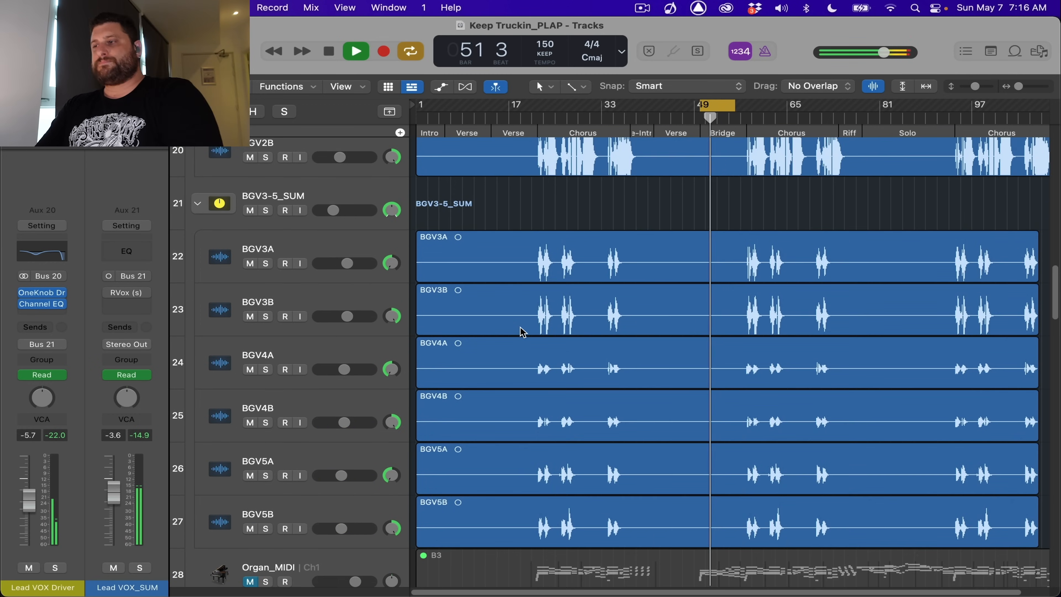
scroll(521, 331, up, 3)
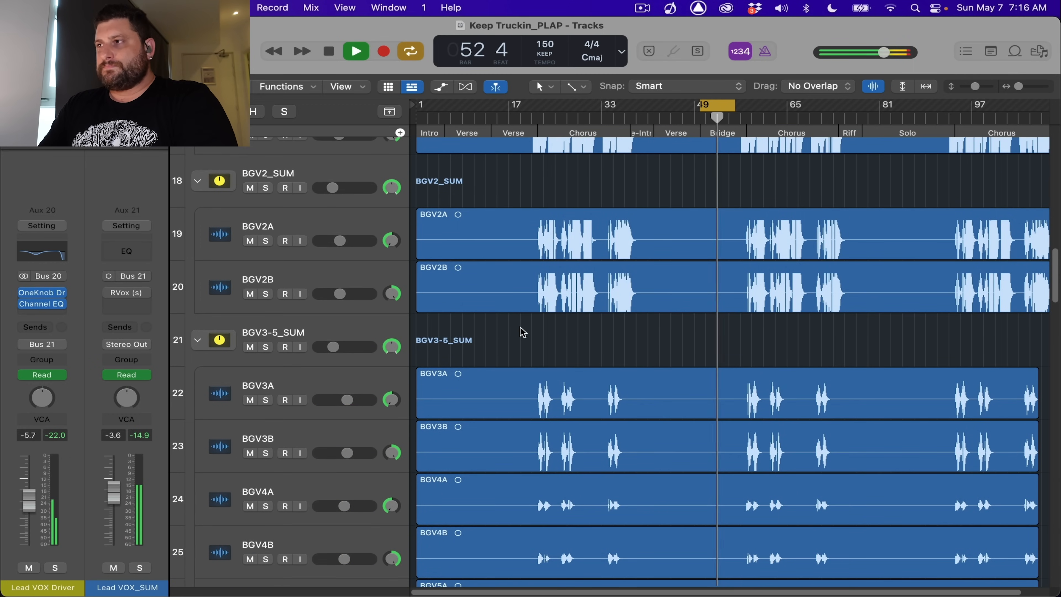
key(c)
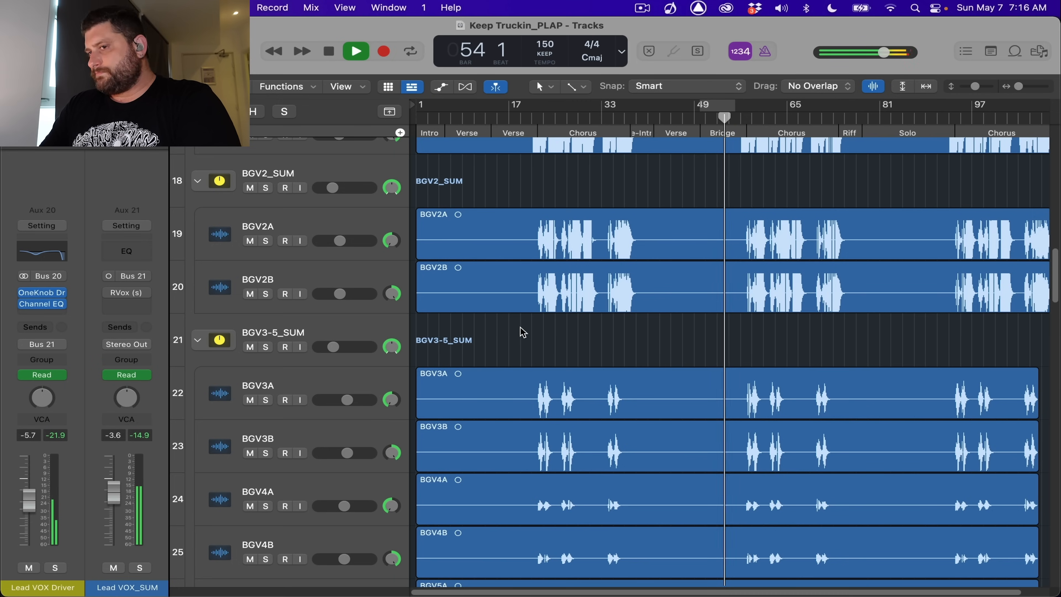
scroll(523, 331, down, 10)
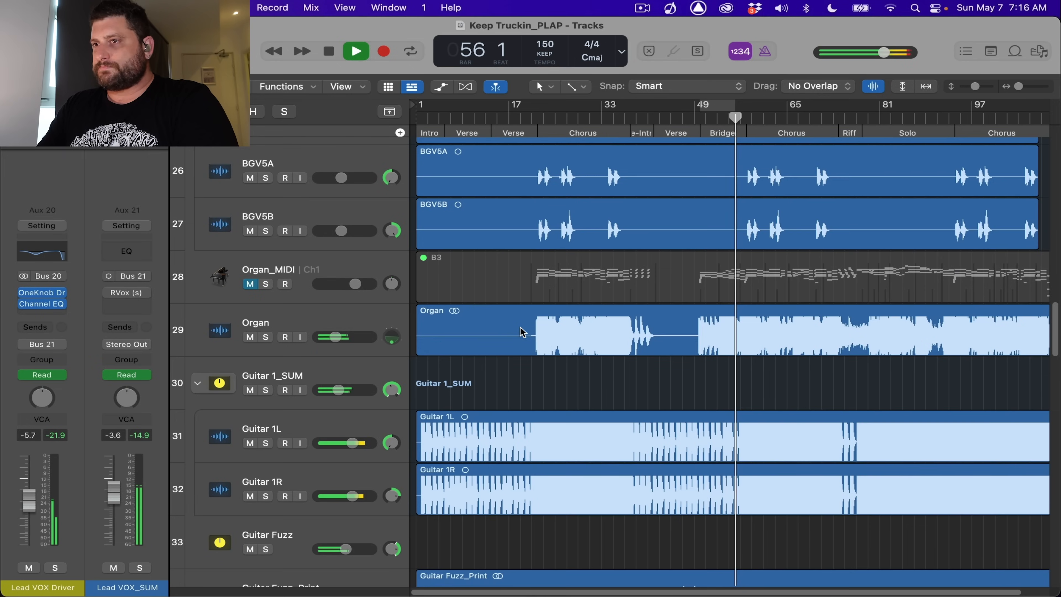
key(space)
- Select the Organ track with its plug-ins and Bus 27 send bypassed, and play it soloed from bar 21 in the Chorus
click(363, 274)
click(333, 310)
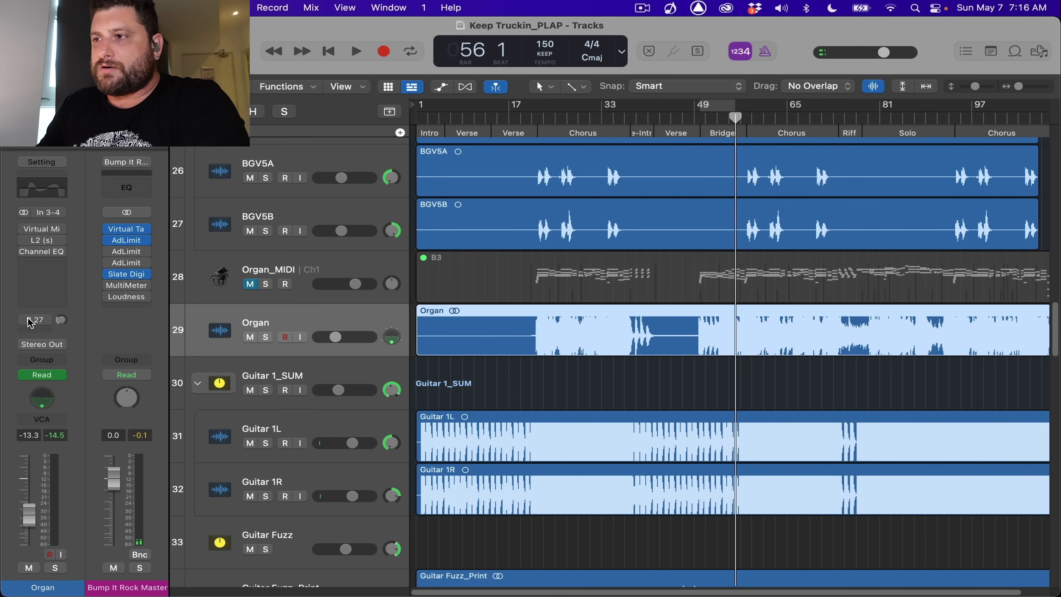
click(351, 262)
double_click(535, 268)
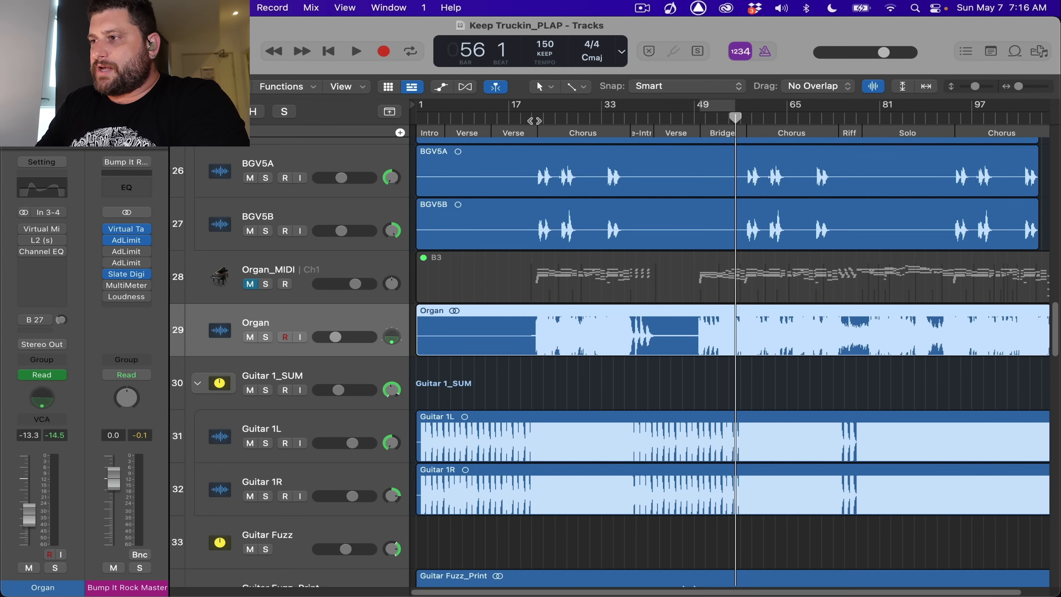
click(531, 122)
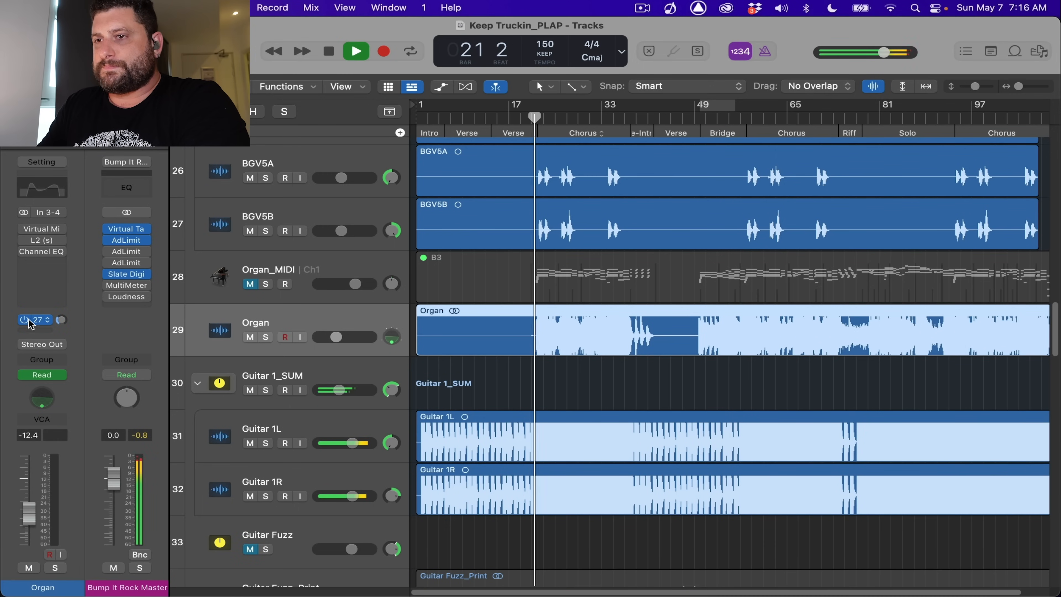
key(s)
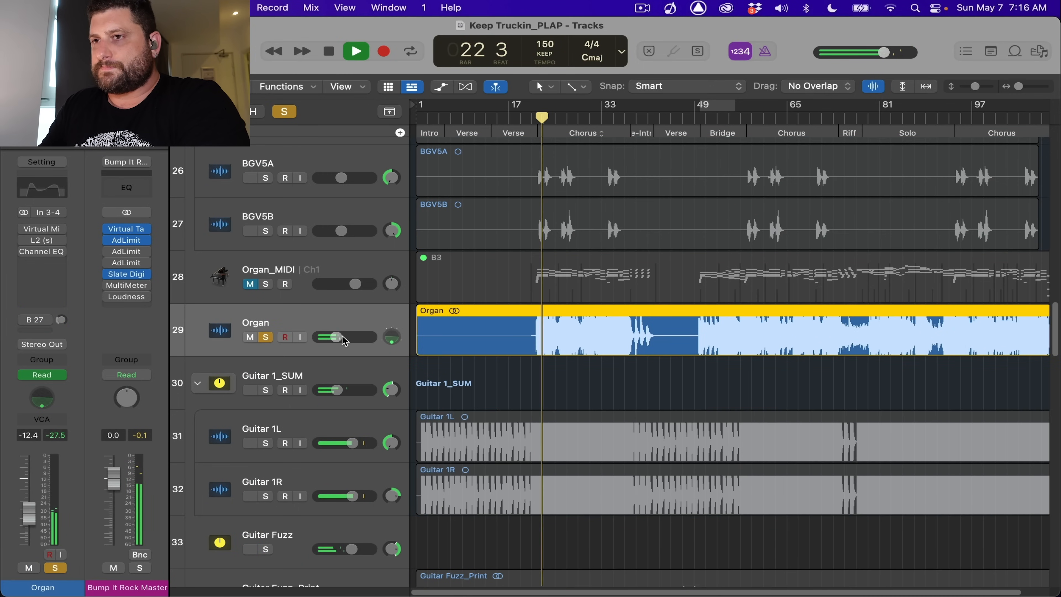
- Audition the Organ's Virtual Mix Rack, L2 and Channel EQ, toggling the EQ to compare, and stop with all processing and the Bus 27 send on
mouse_move(43, 232)
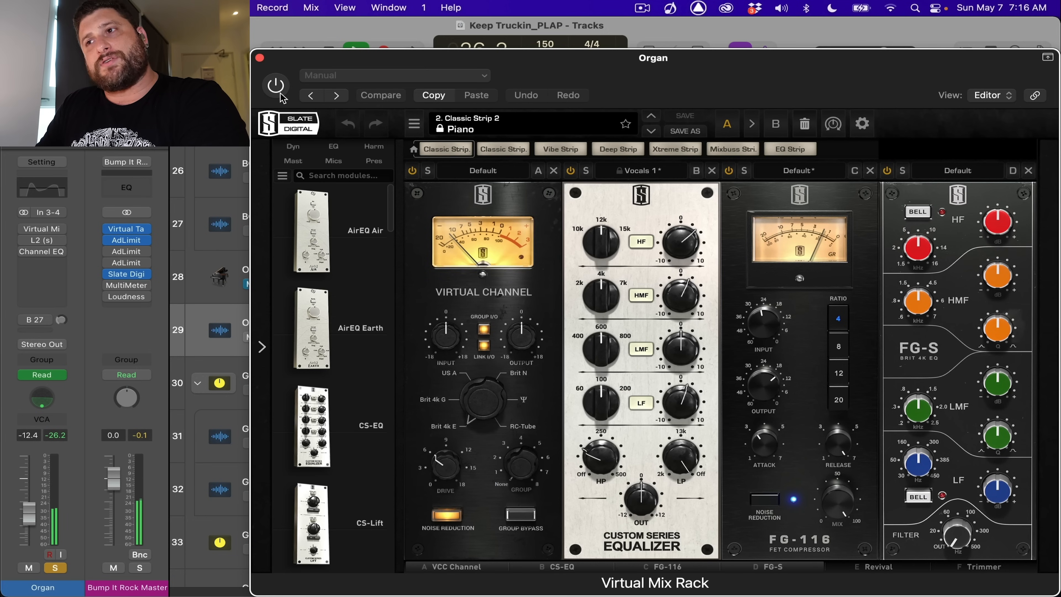
click(260, 58)
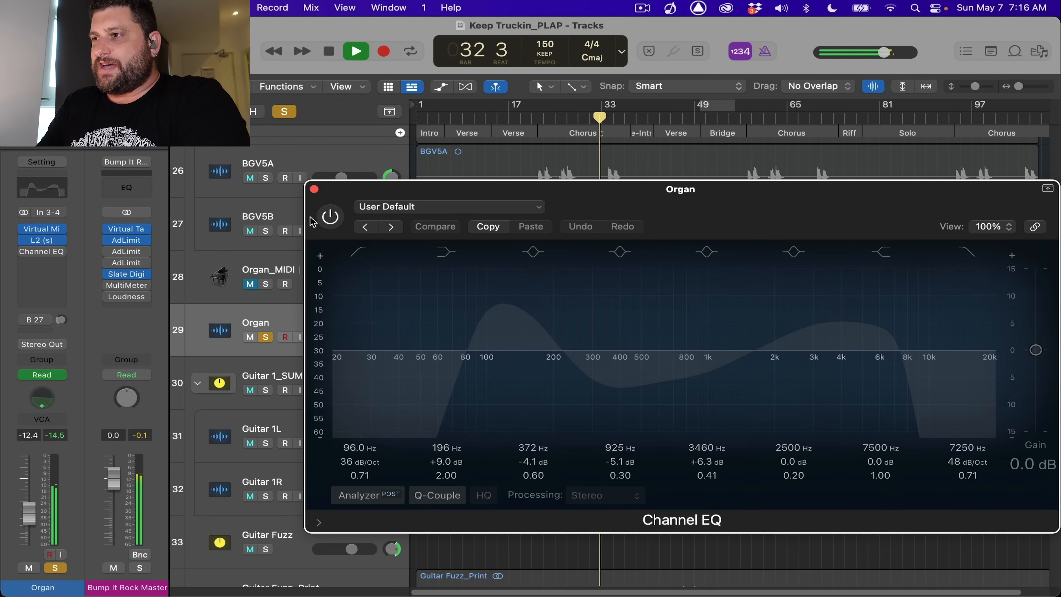
click(330, 216)
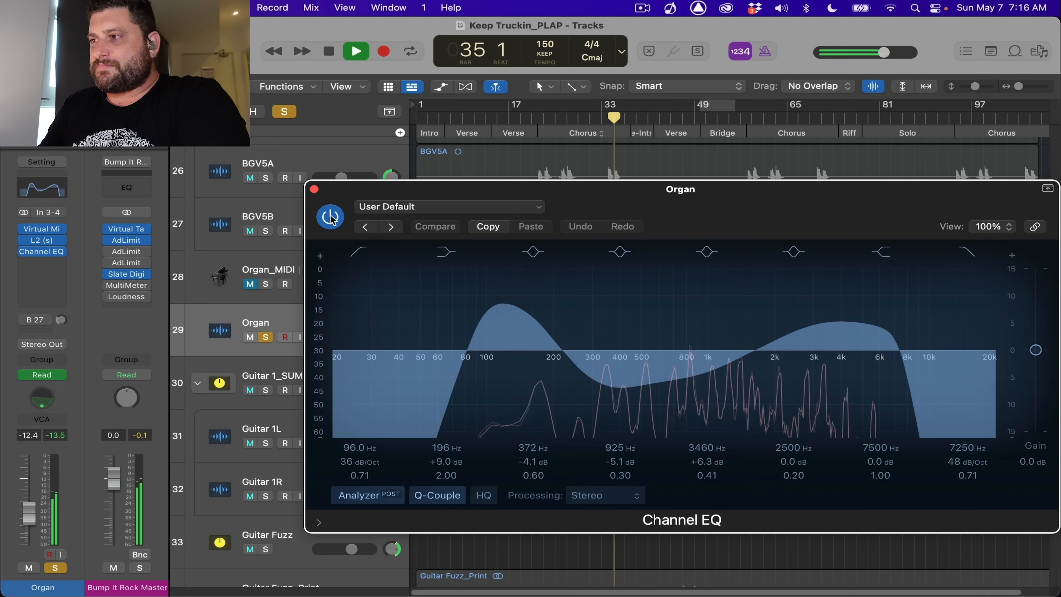
click(331, 217)
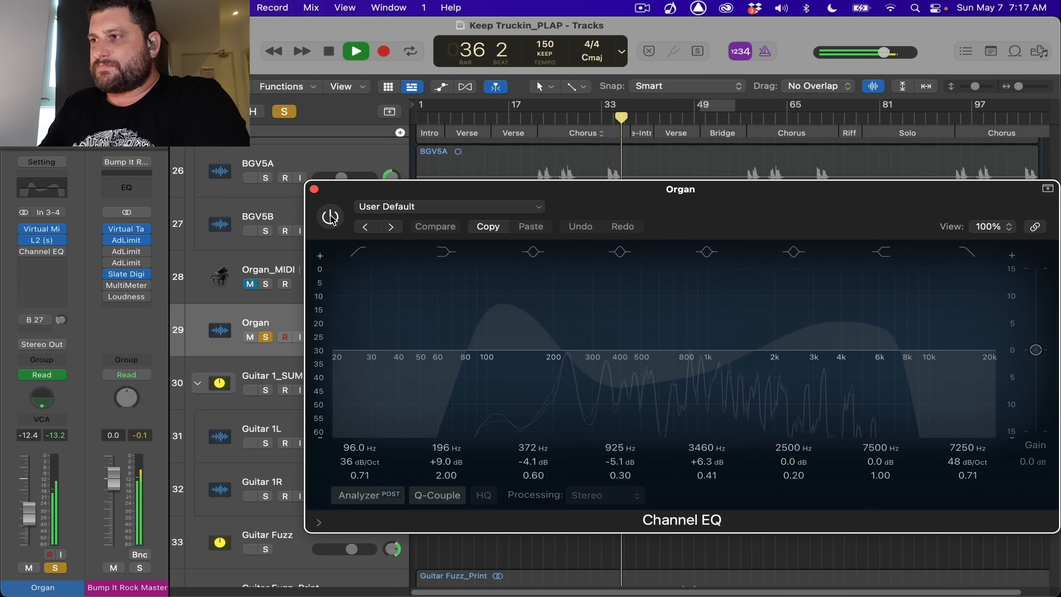
click(330, 217)
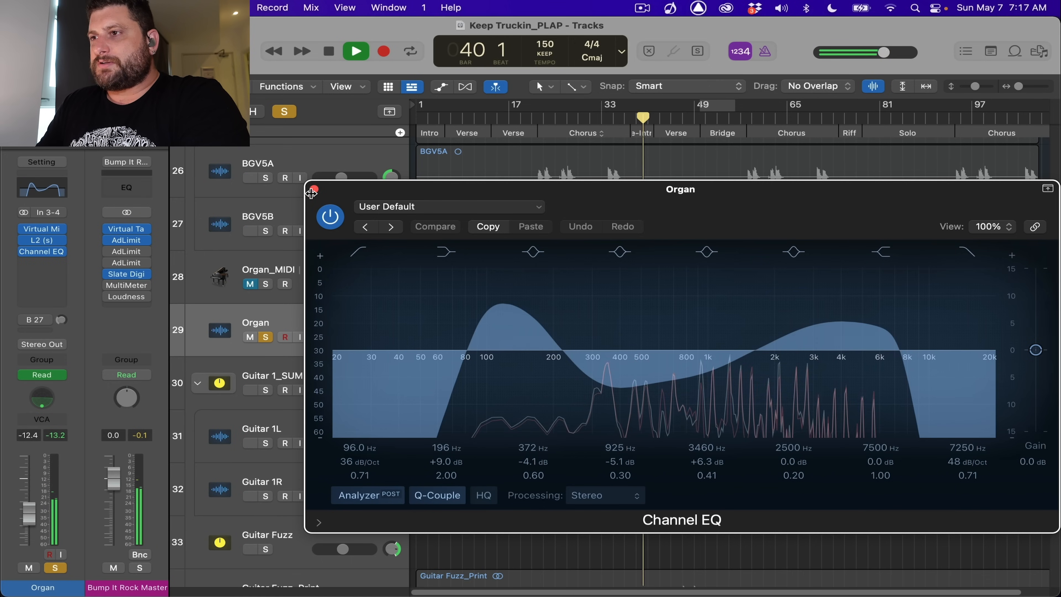
key(super+w)
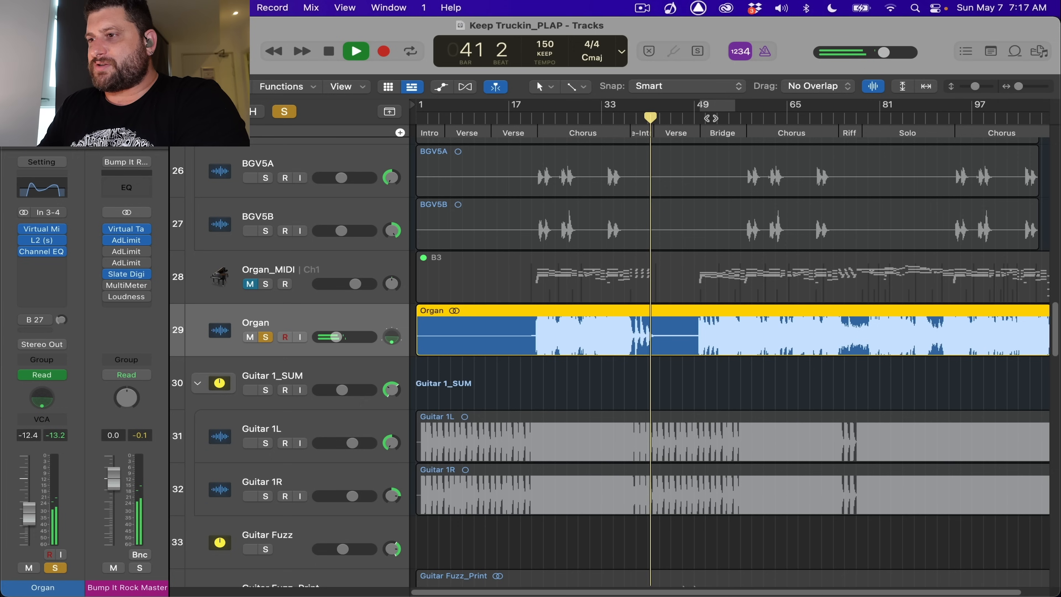
key(space)
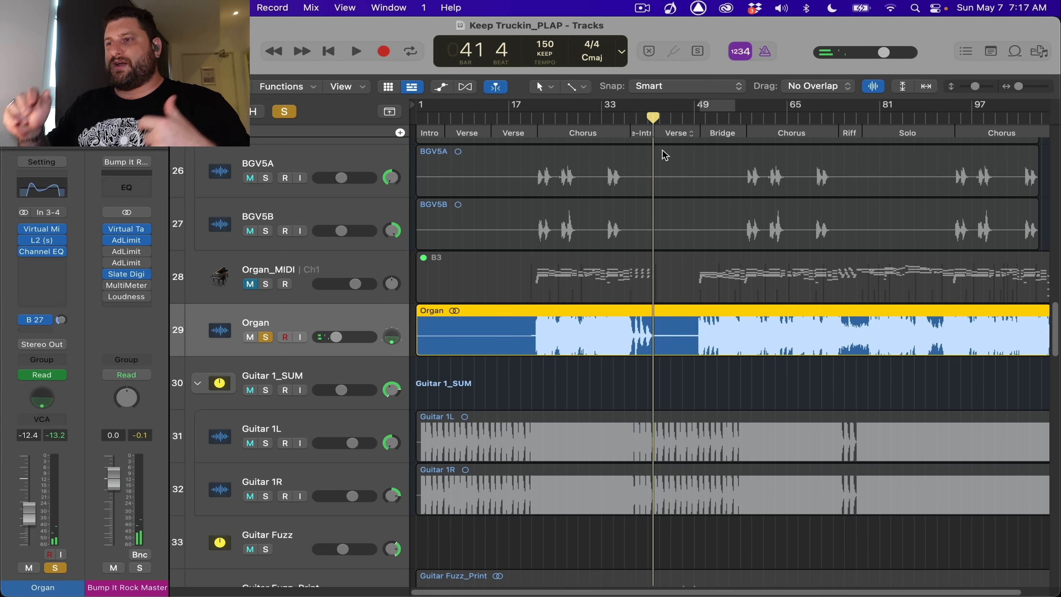
- Inspect the Organ's Binaural Panner settings, and play the soloed Organ from bar 52 in the Bridge
double_click(41, 400)
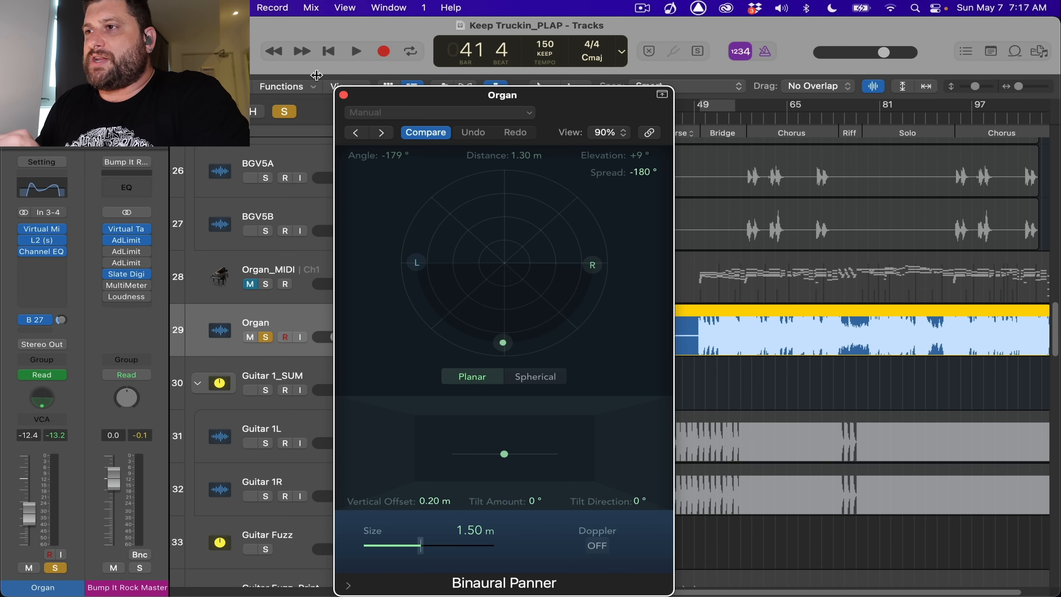
click(343, 96)
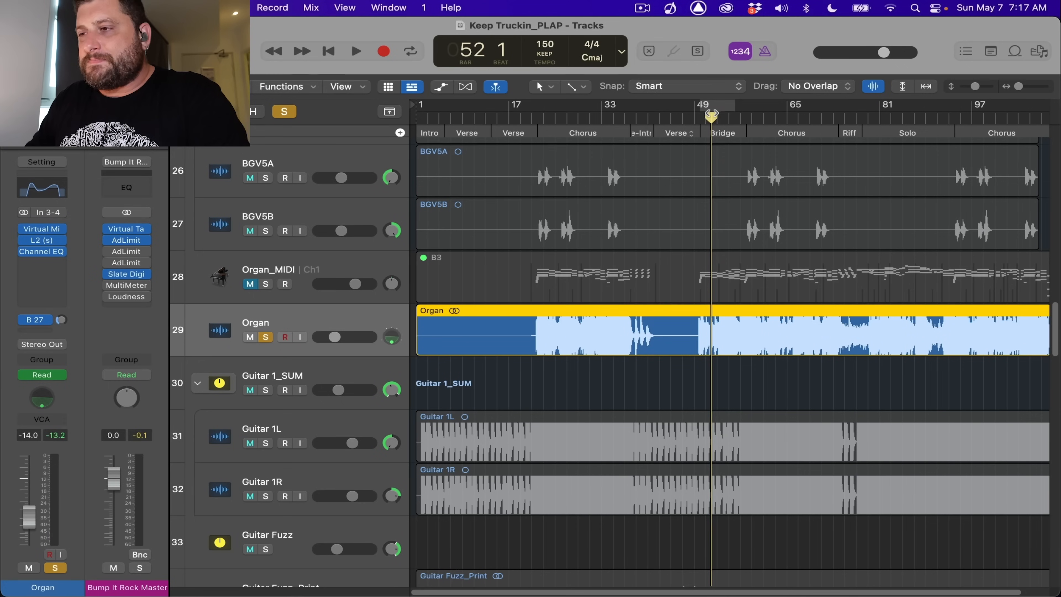
key(space)
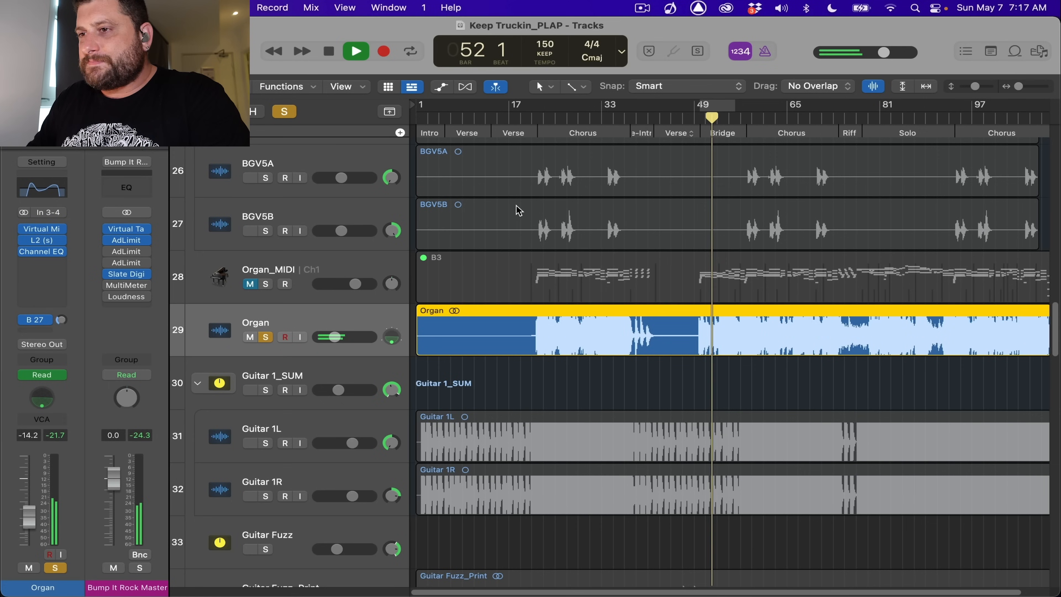
- Alternate the soloed Organ's pan mode between Stereo Pan and Binaural Panner during playback to compare the width
right_click(49, 395)
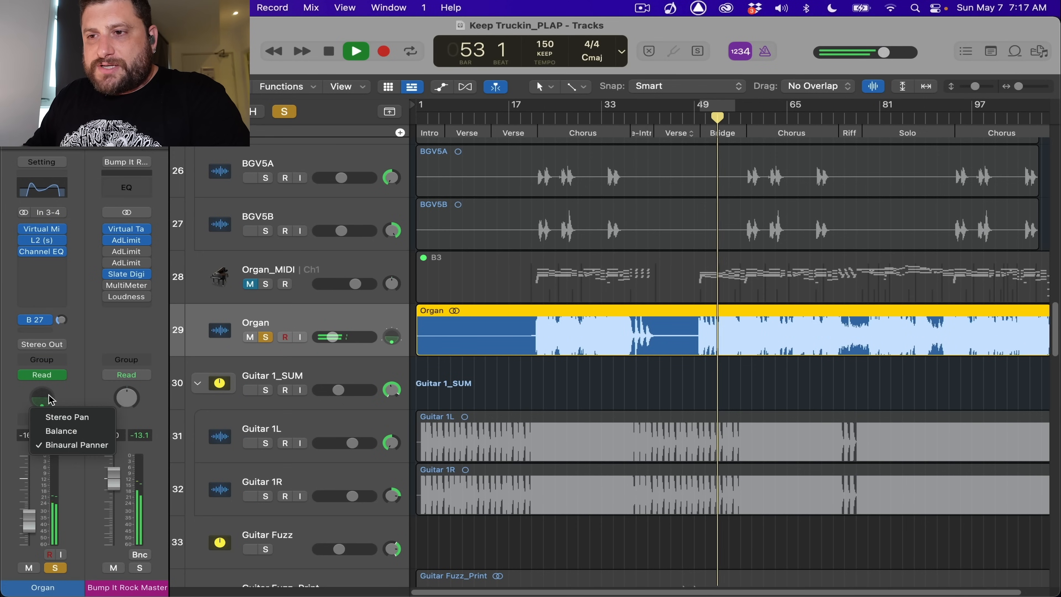
click(65, 417)
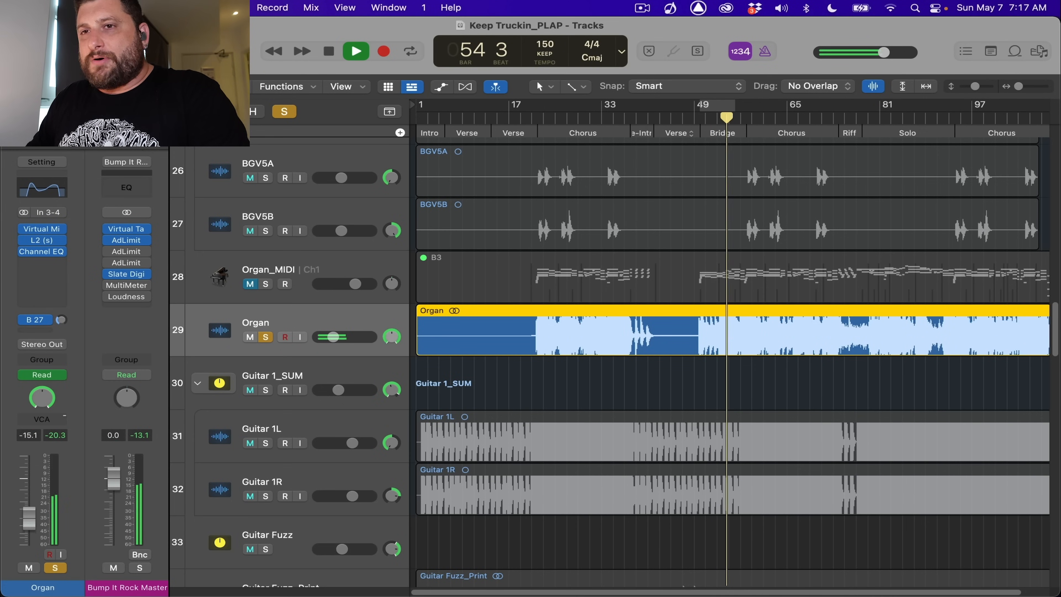
right_click(40, 397)
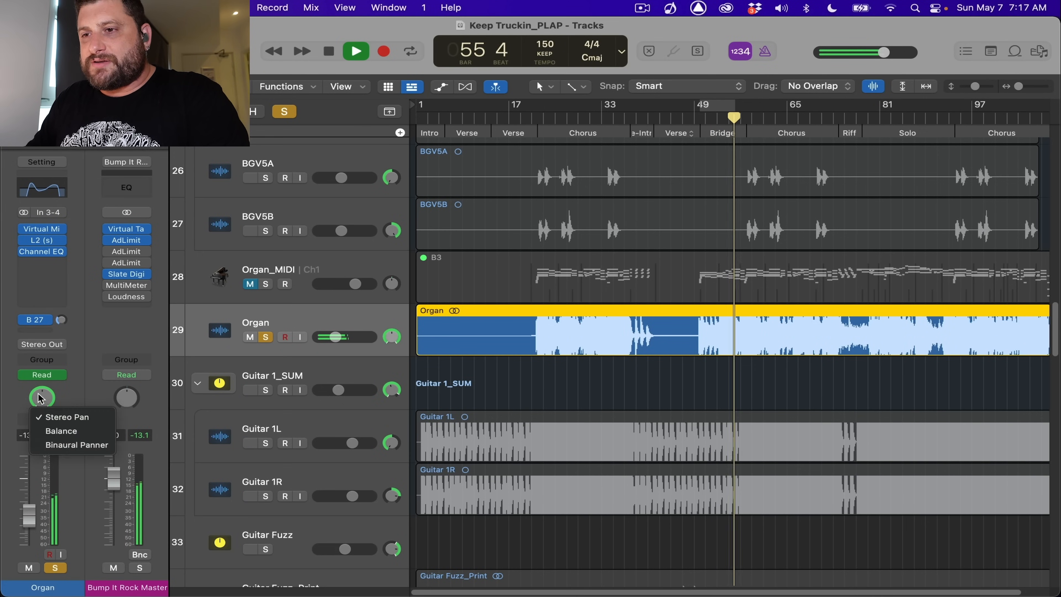
click(78, 444)
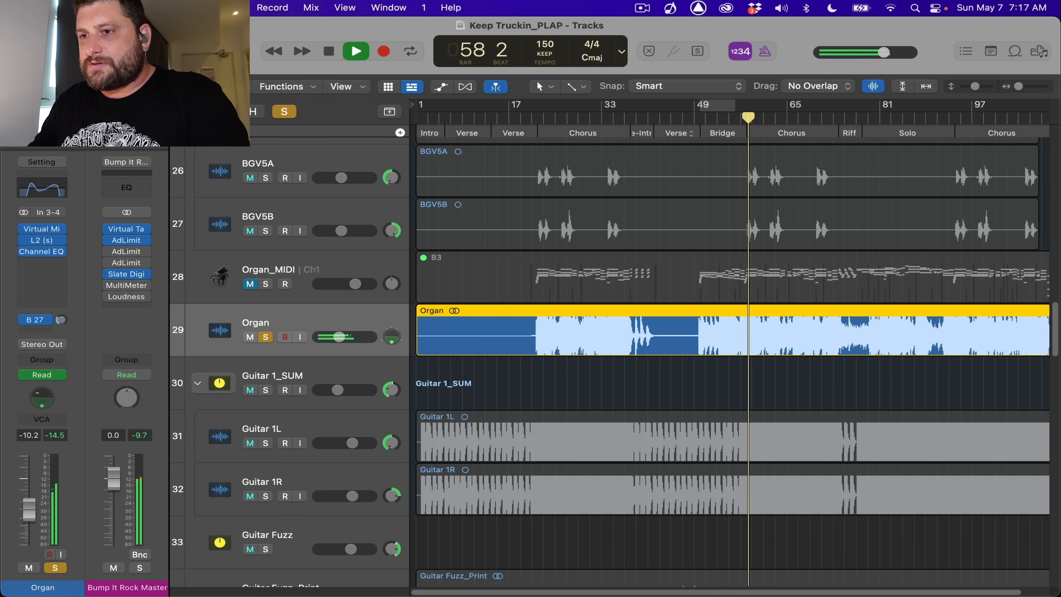
right_click(42, 397)
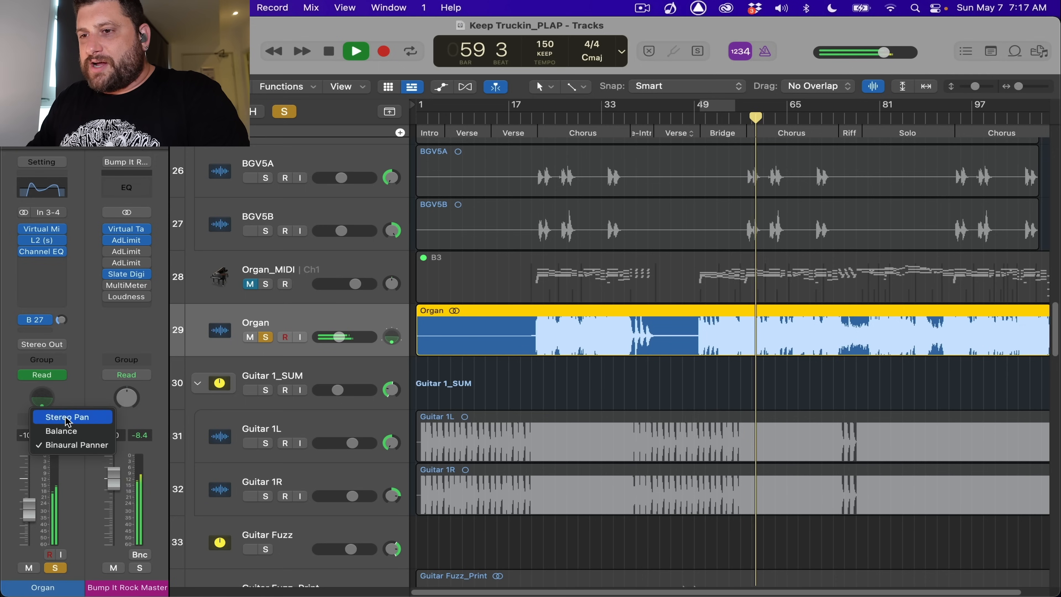
click(67, 418)
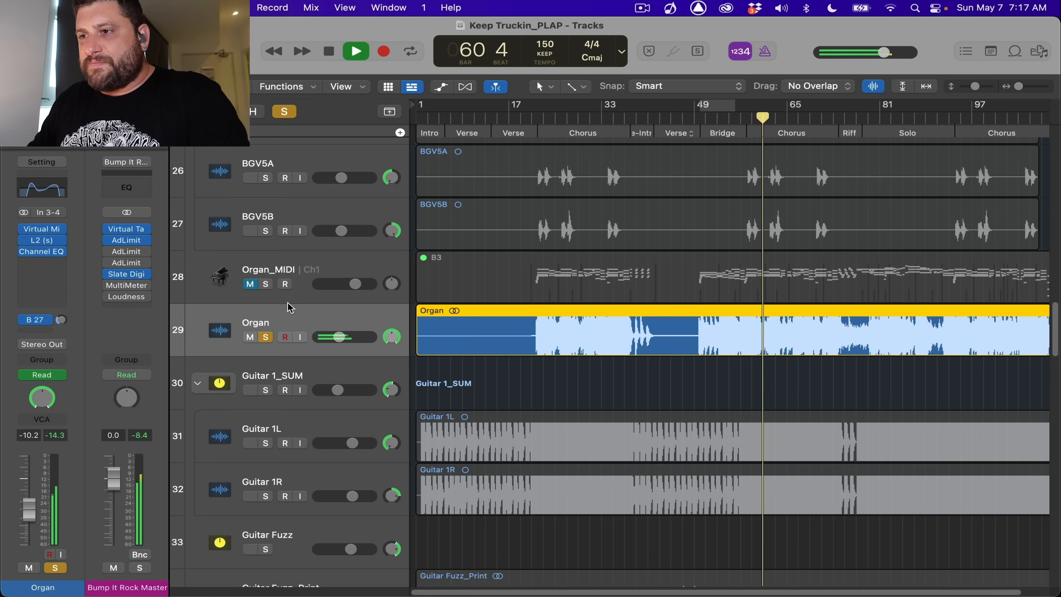
- Unsolo the Organ and set its pan mode back to Binaural Panner while the full mix plays
click(265, 336)
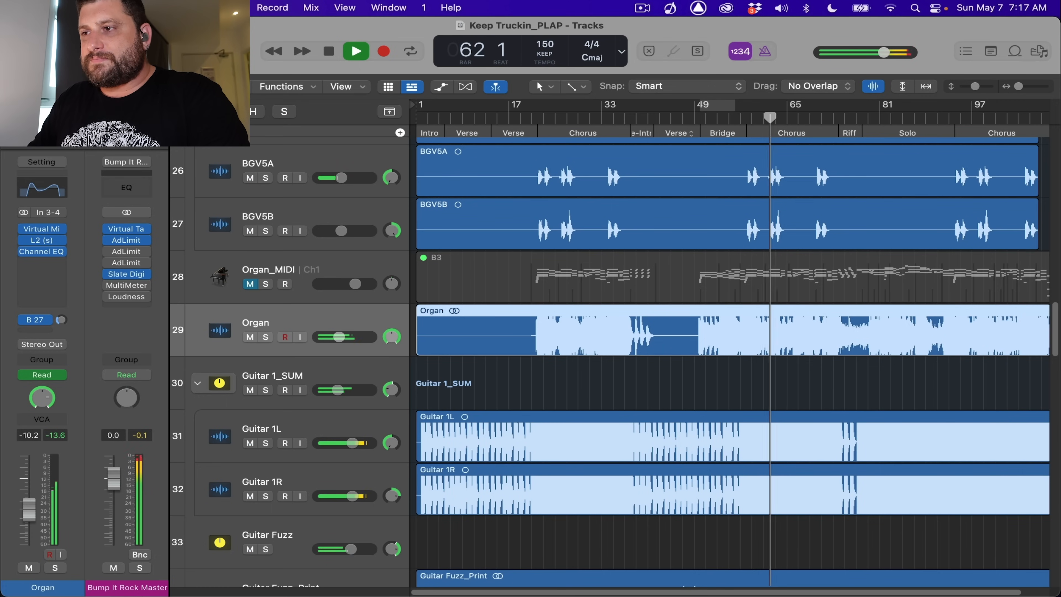
right_click(49, 400)
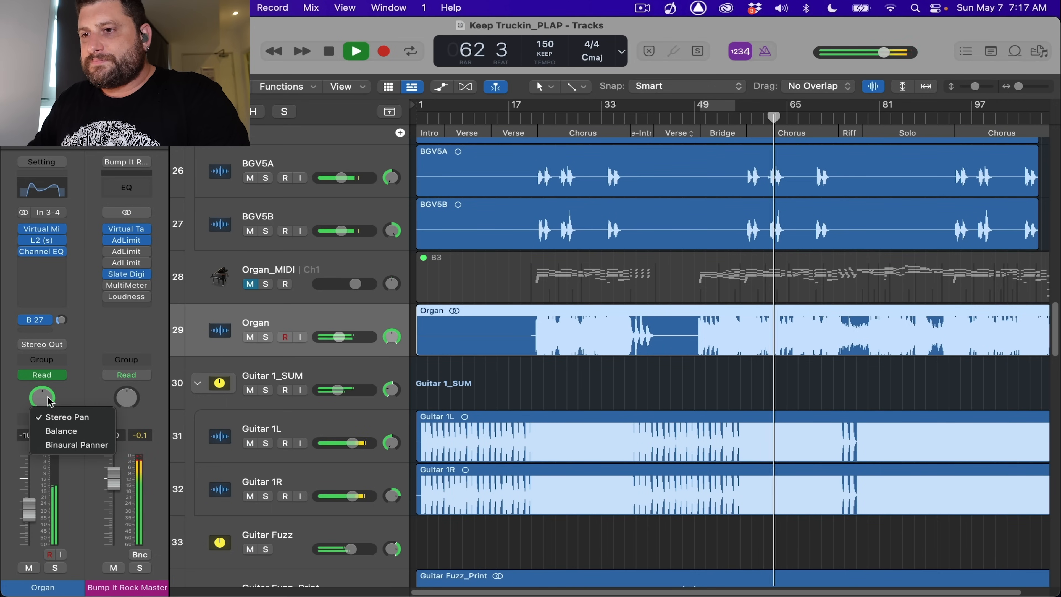
click(72, 444)
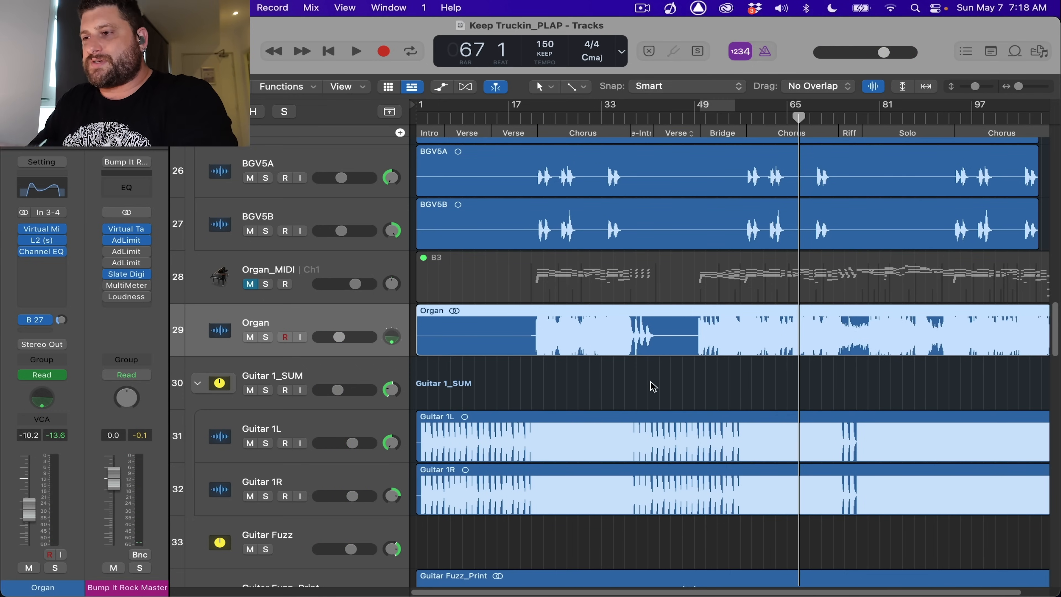
- Bring the guitar tracks into view, select Guitar 1_SUM, and fit the whole song arrangement in the Tracks area
scroll(651, 381, down, 5)
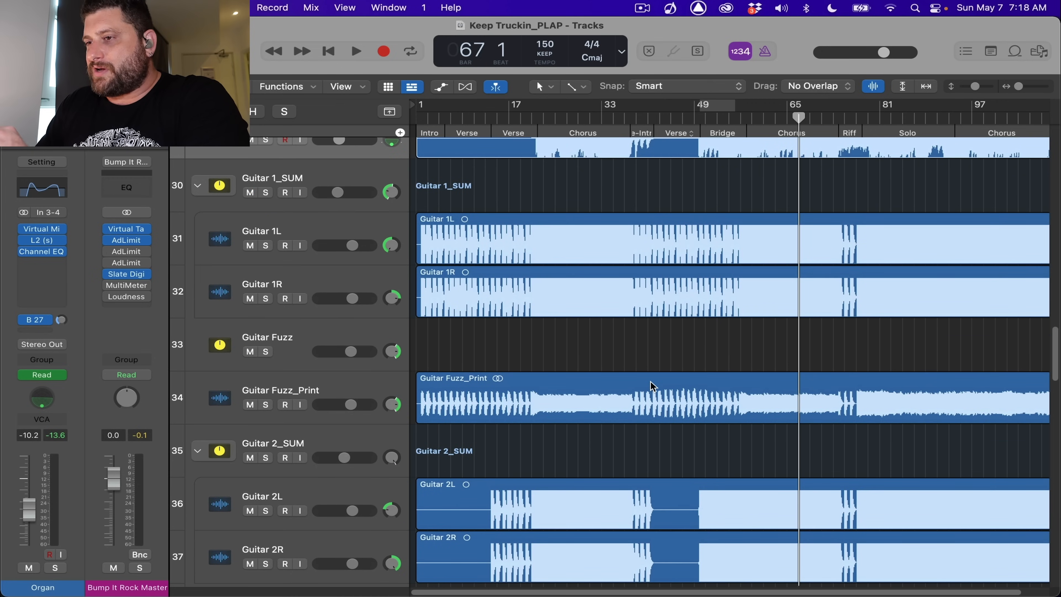
scroll(650, 381, up, 4)
scroll(650, 379, down, 3)
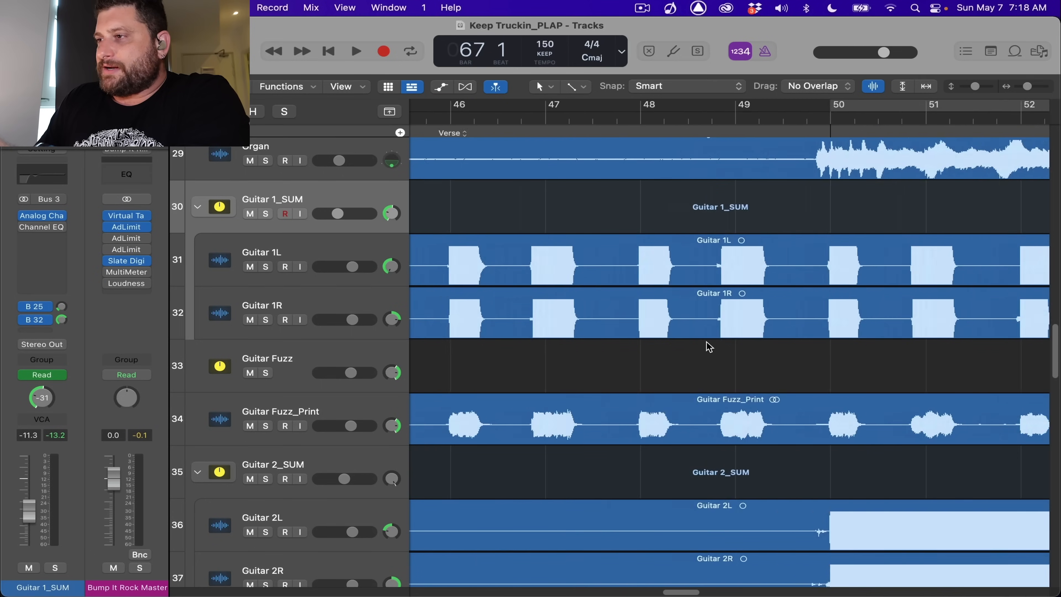
scroll(705, 346, left, 3)
key(z)
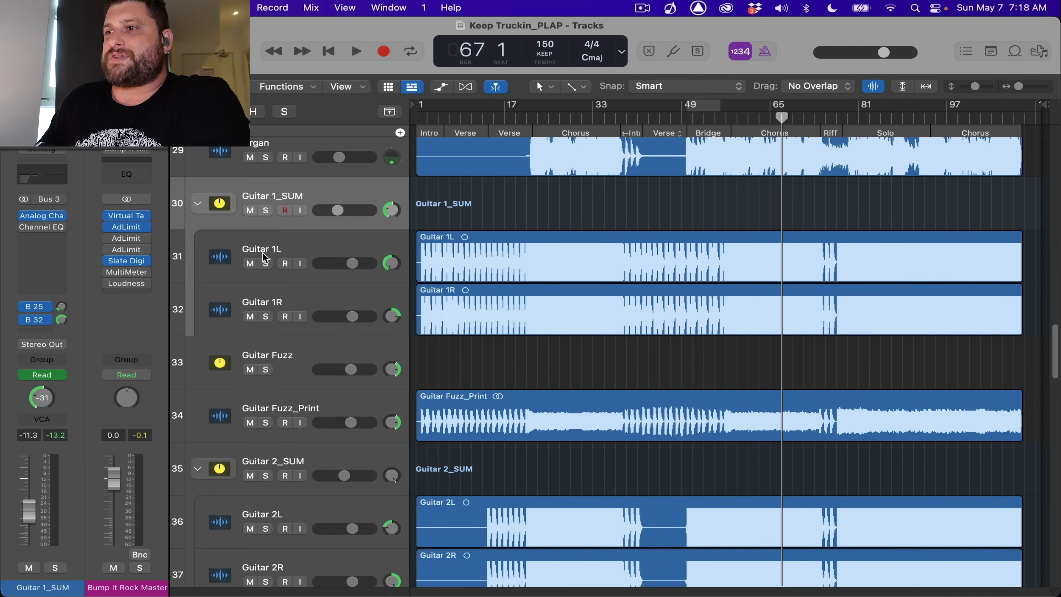
- Solo Guitar 1L, Guitar 1R and their Guitar 1_SUM, and view the channel strips of the two single guitar tracks
click(266, 263)
click(265, 316)
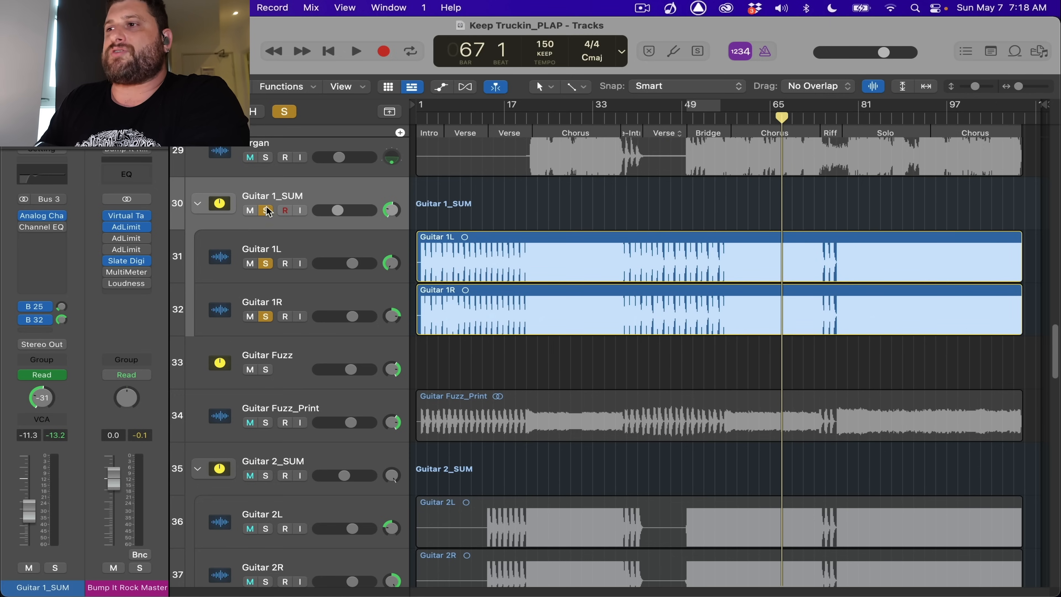
click(330, 255)
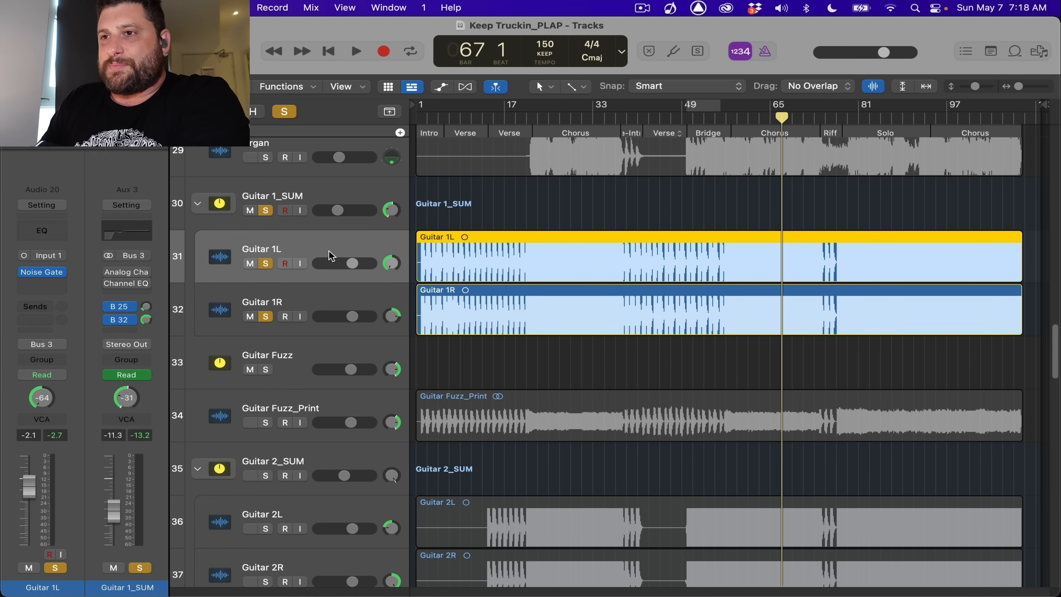
click(330, 294)
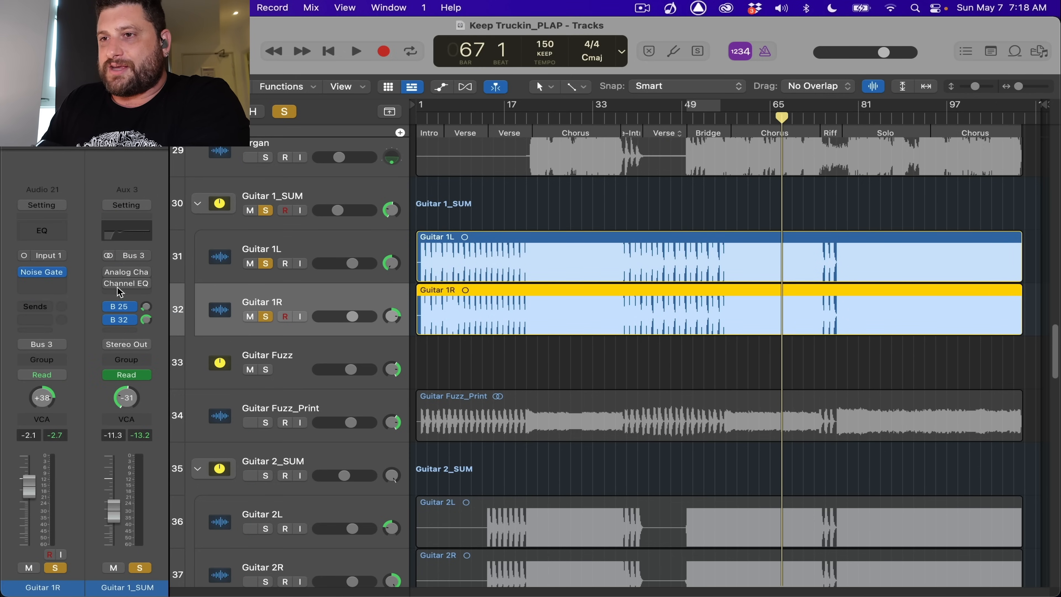
- Return the playhead to bar 1, zoom in on the Intro, and briefly play the soloed Guitar 1 tracks
scroll(495, 322, up, 10)
key(Return)
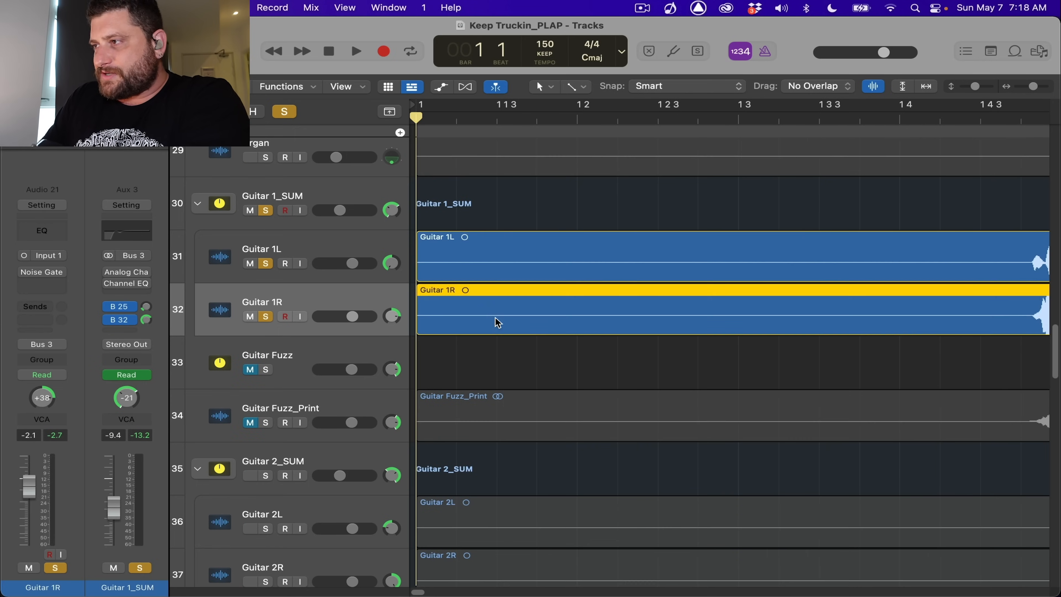
scroll(648, 290, down, 4)
key(space)
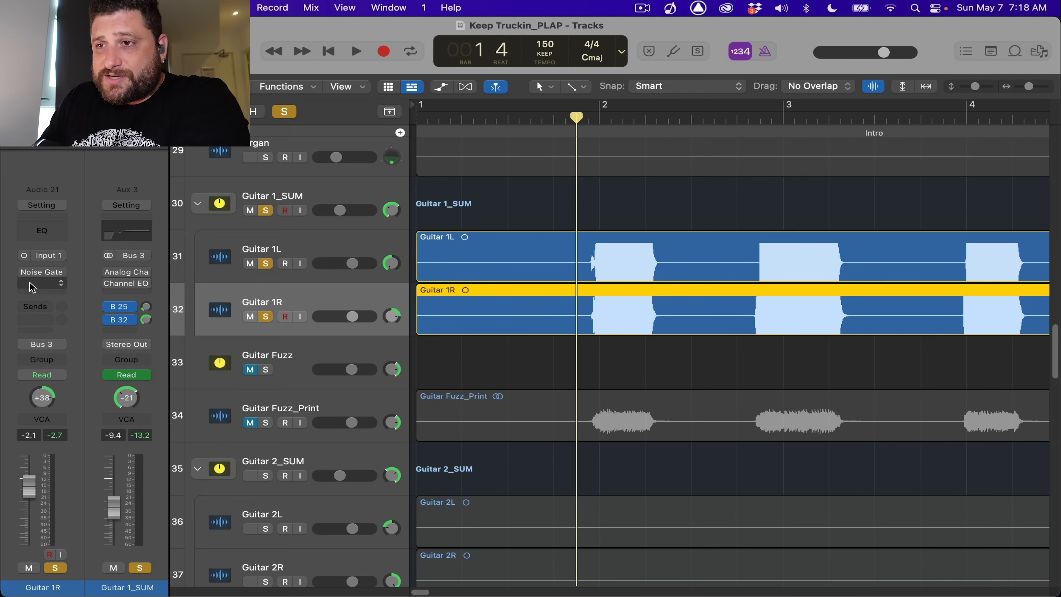
- Inspect the Analog Channel AC202 settings on Guitar 1_SUM, then close the plug-in window
key(Up)
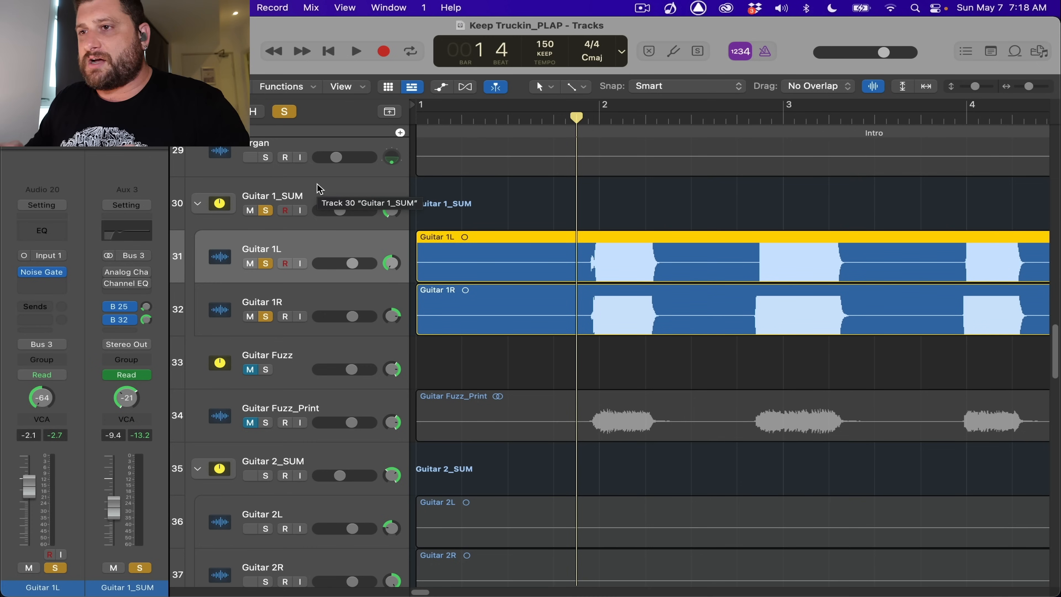
key(Up)
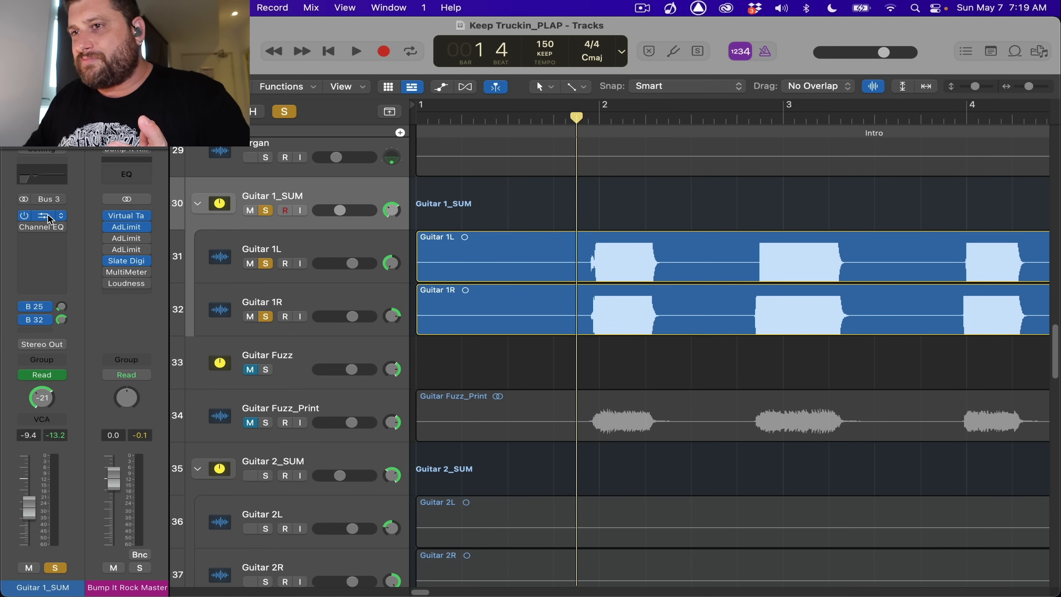
click(48, 213)
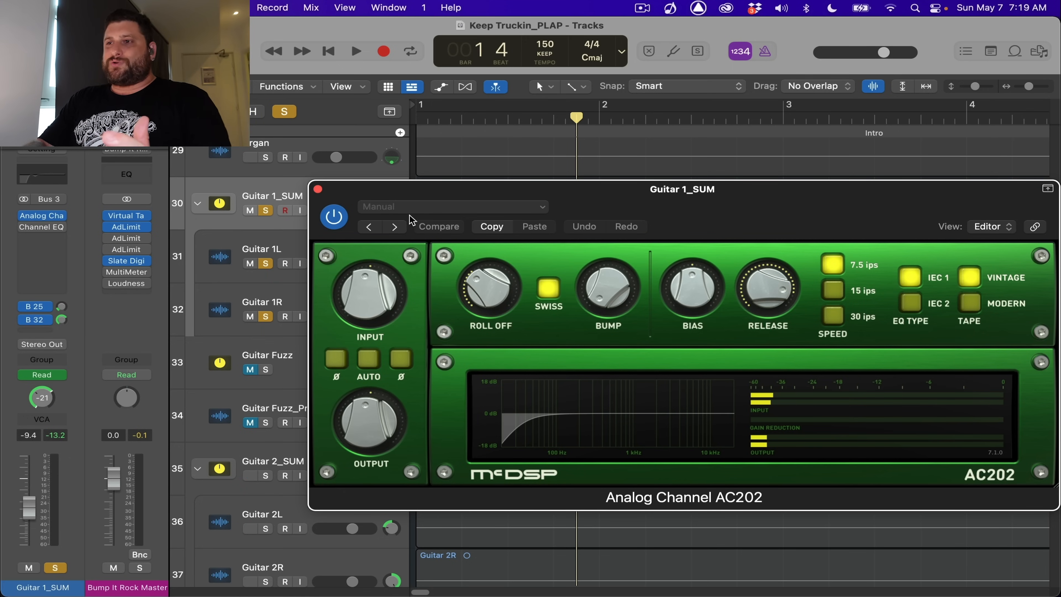
click(318, 189)
- Play the soloed guitars from the Intro into the Verse while viewing the Guitar 1L and Guitar 1R channel strips
click(553, 120)
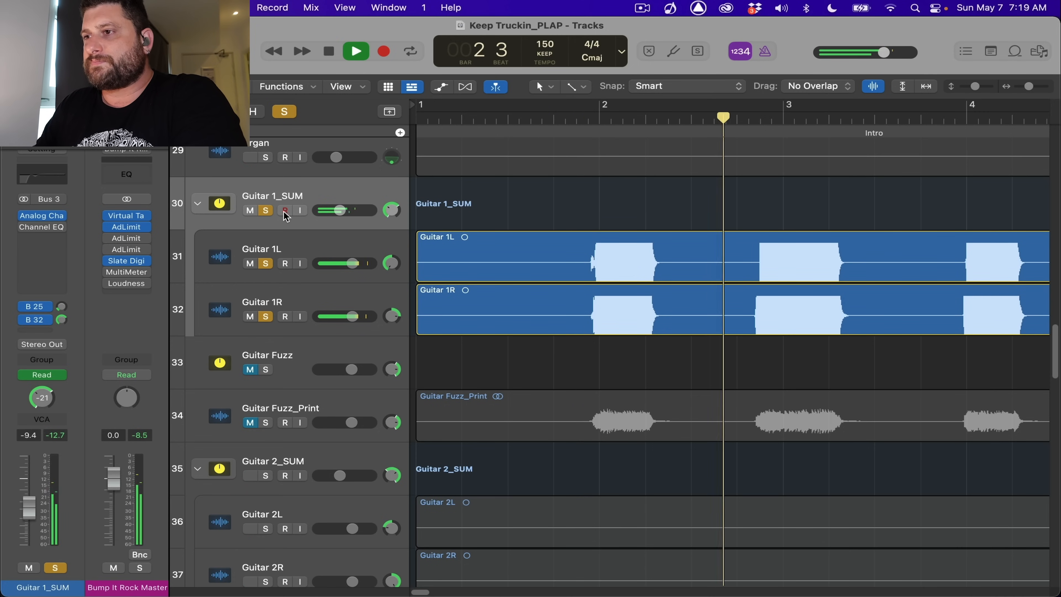
click(218, 249)
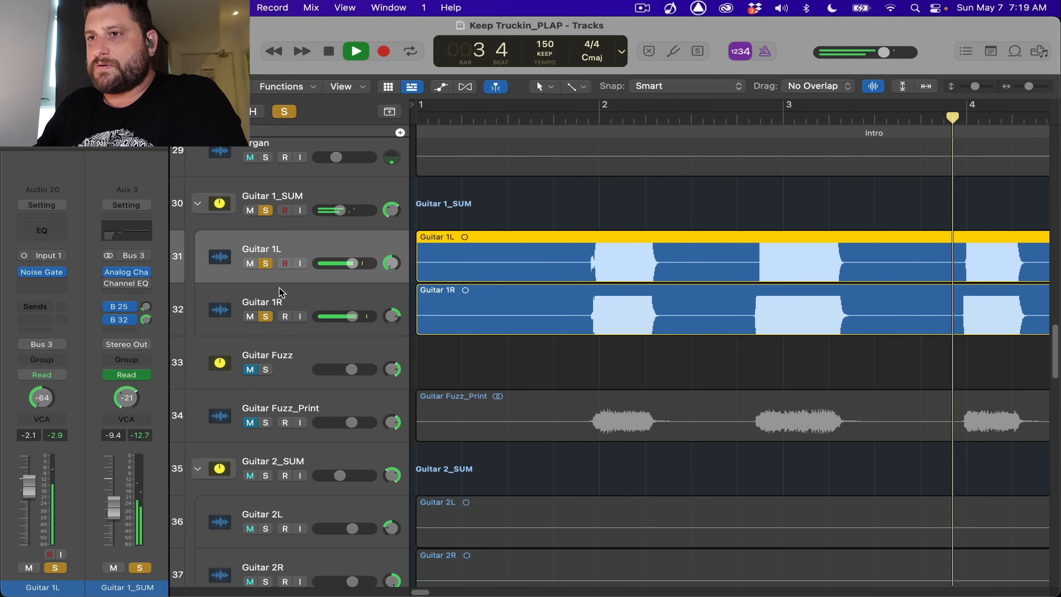
click(205, 292)
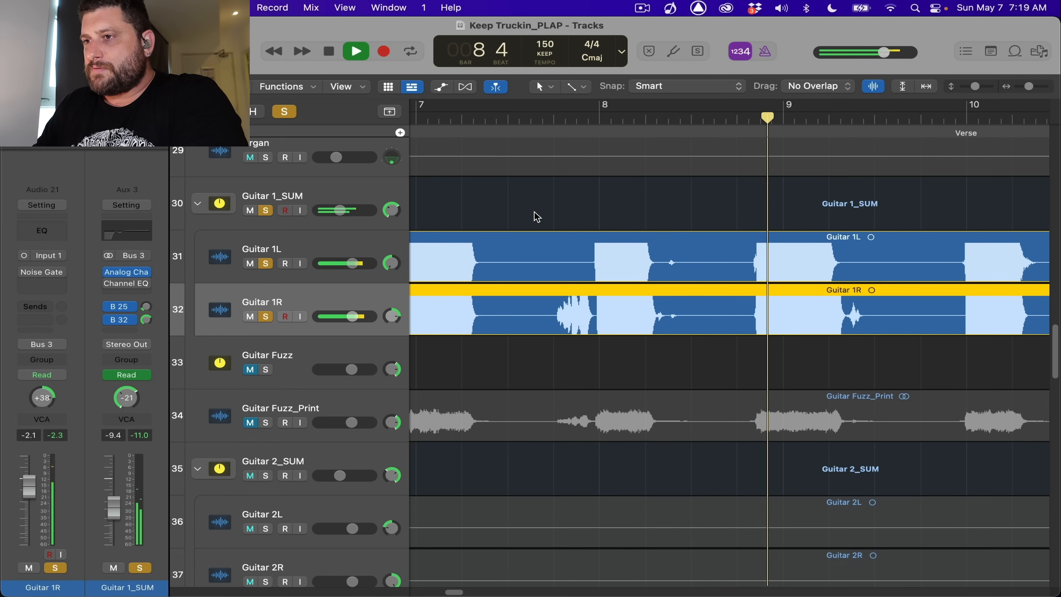
key(space)
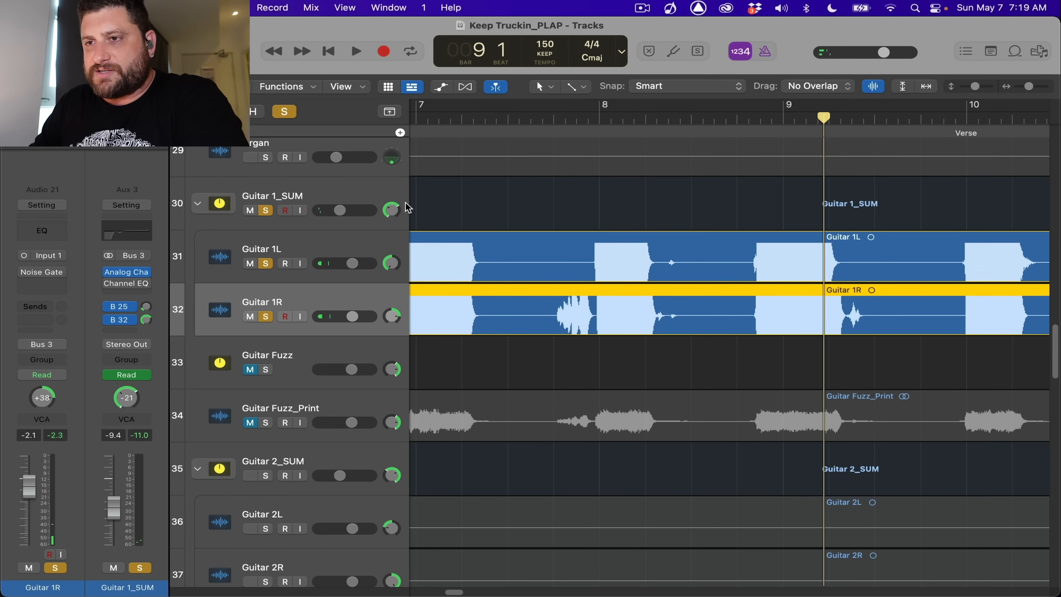
- Select Guitar 1L, look over the full arrangement, and replay the soloed Guitar 1 tracks from the Intro
click(266, 235)
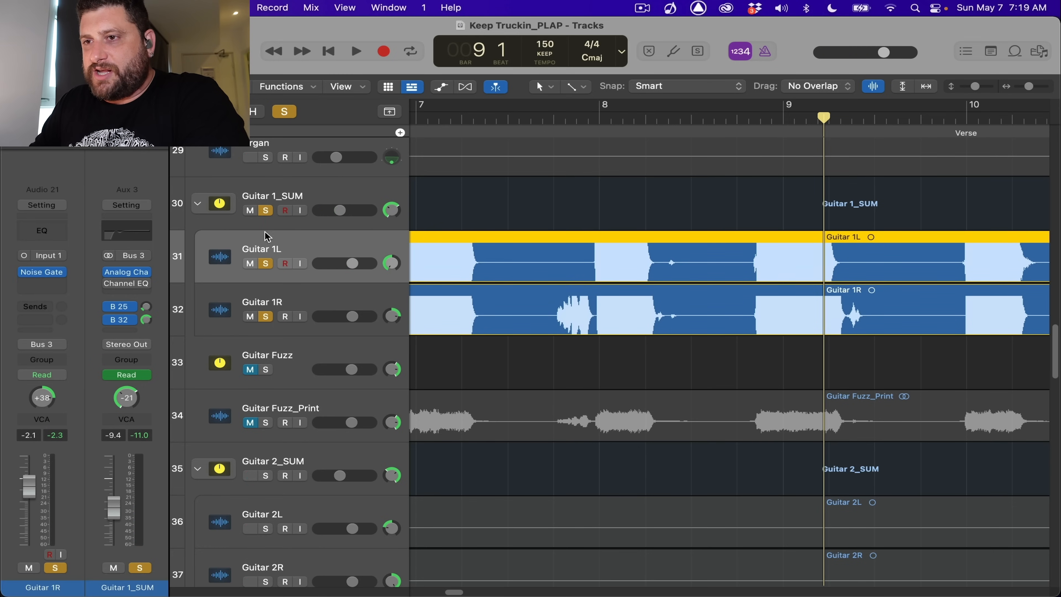
scroll(649, 277, left, 7)
scroll(618, 265, down, 10)
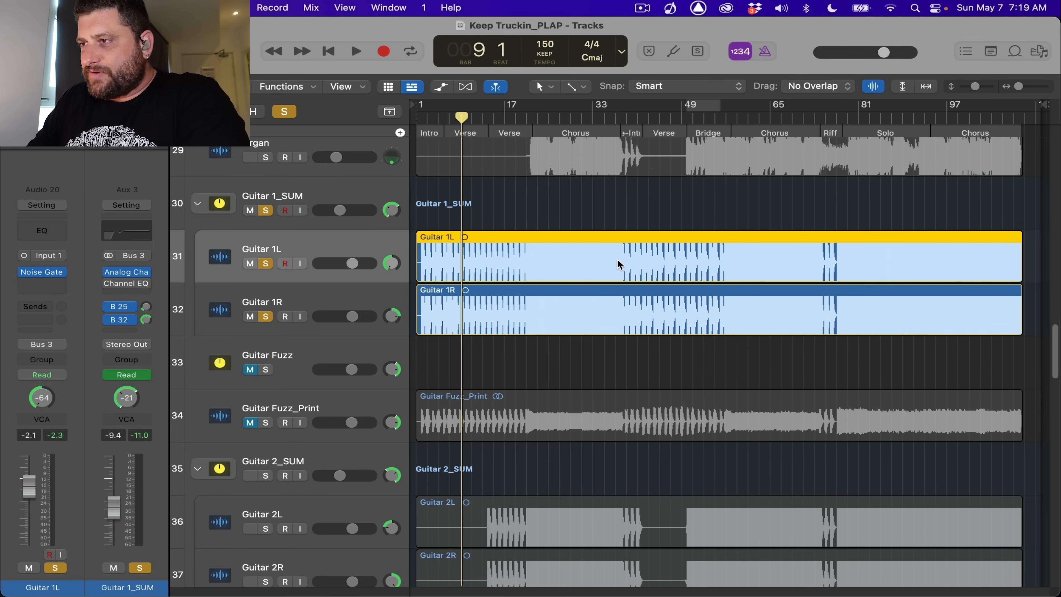
scroll(618, 264, up, 9)
scroll(560, 236, left, 10)
click(485, 117)
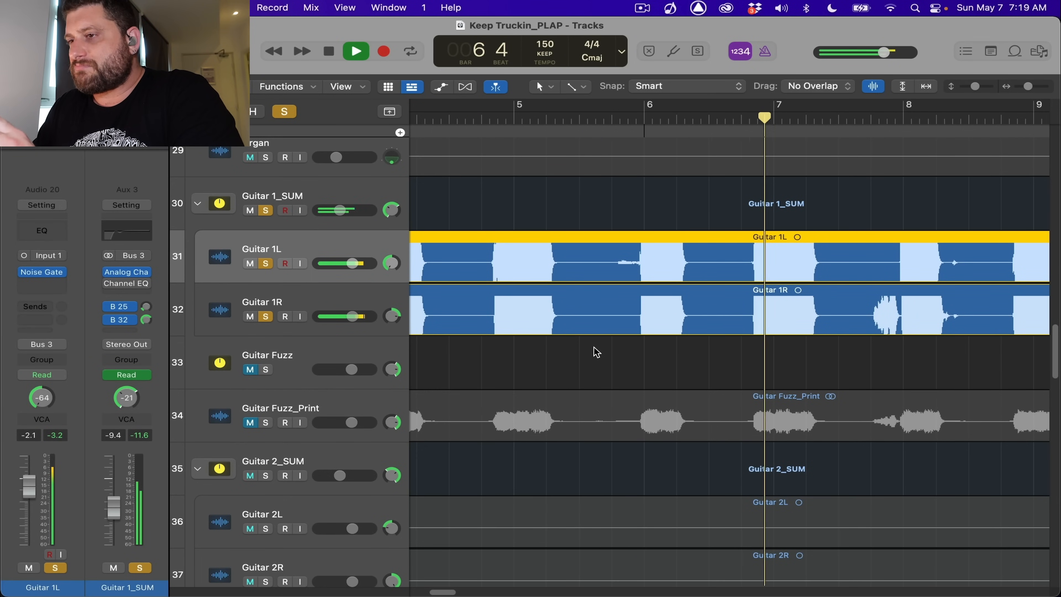
- Switch the B 25 and B 32 sends of Guitar 1_SUM back on one after the other while the soloed guitars play from the Intro
scroll(597, 352, down, 1)
click(324, 180)
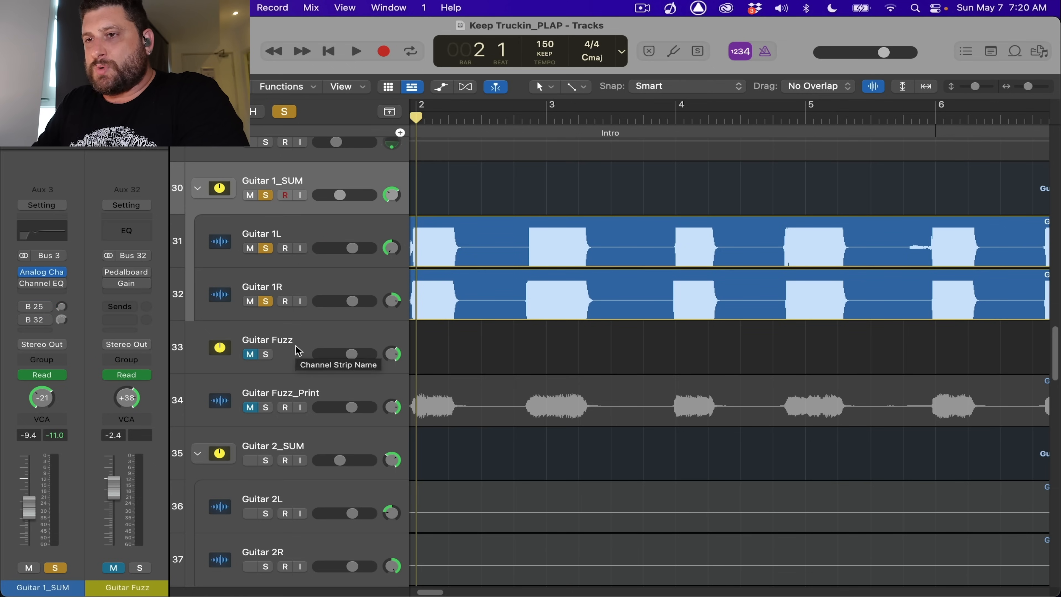
key(space)
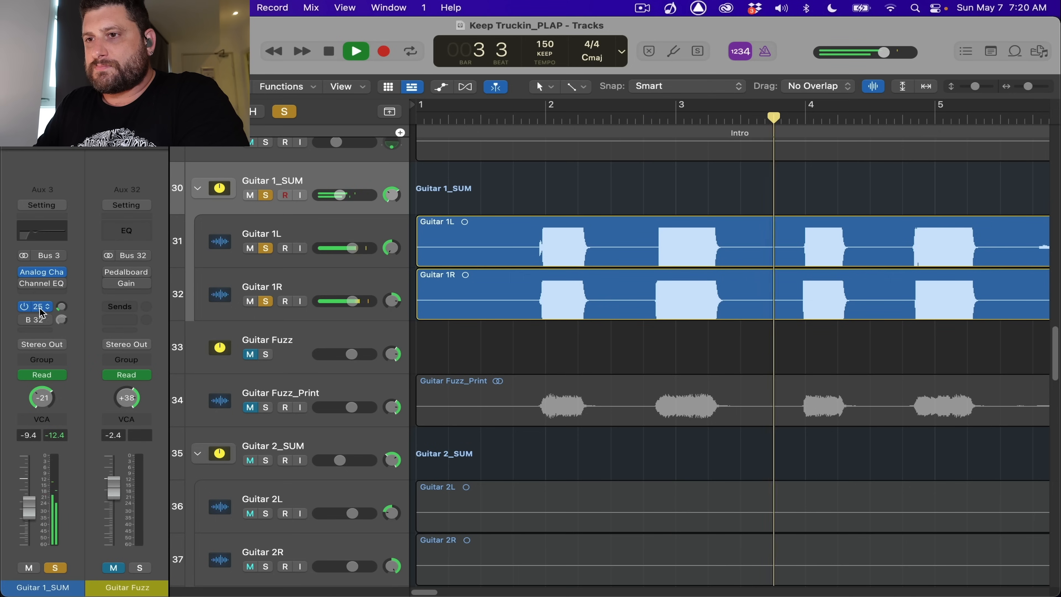
click(24, 307)
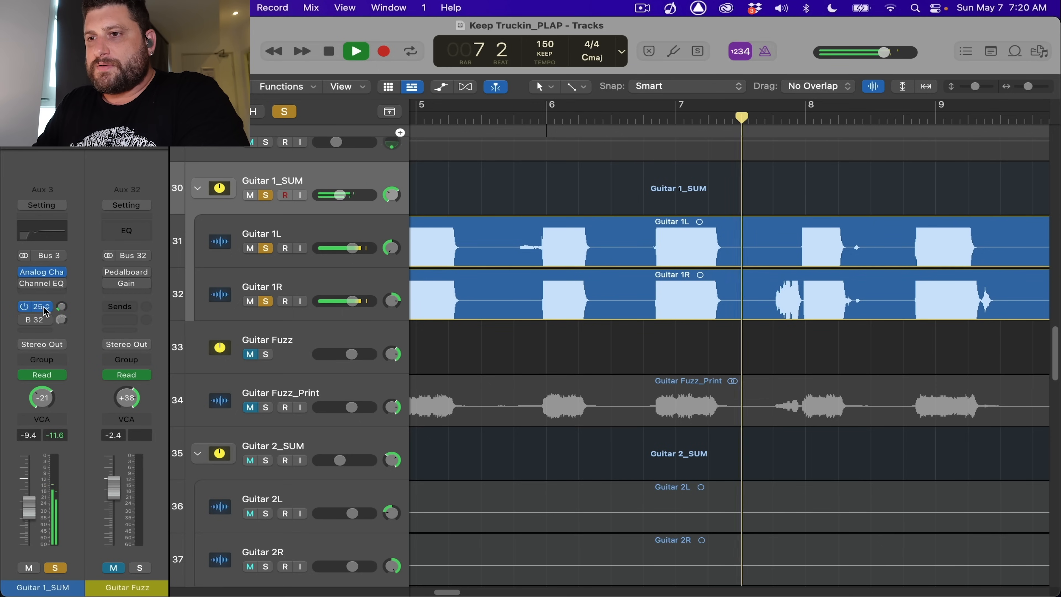
click(24, 319)
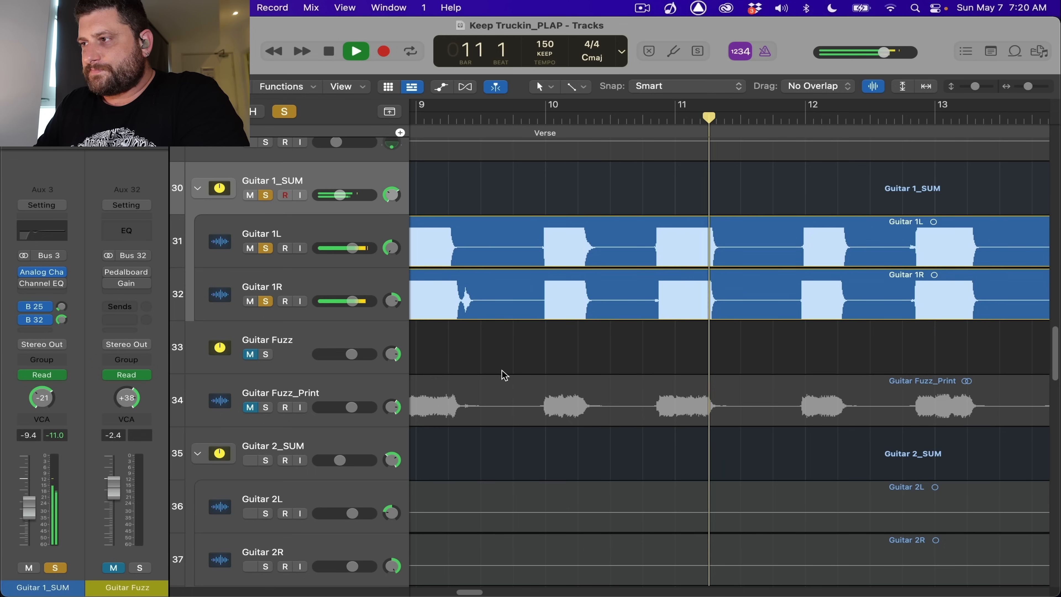
scroll(497, 369, down, 10)
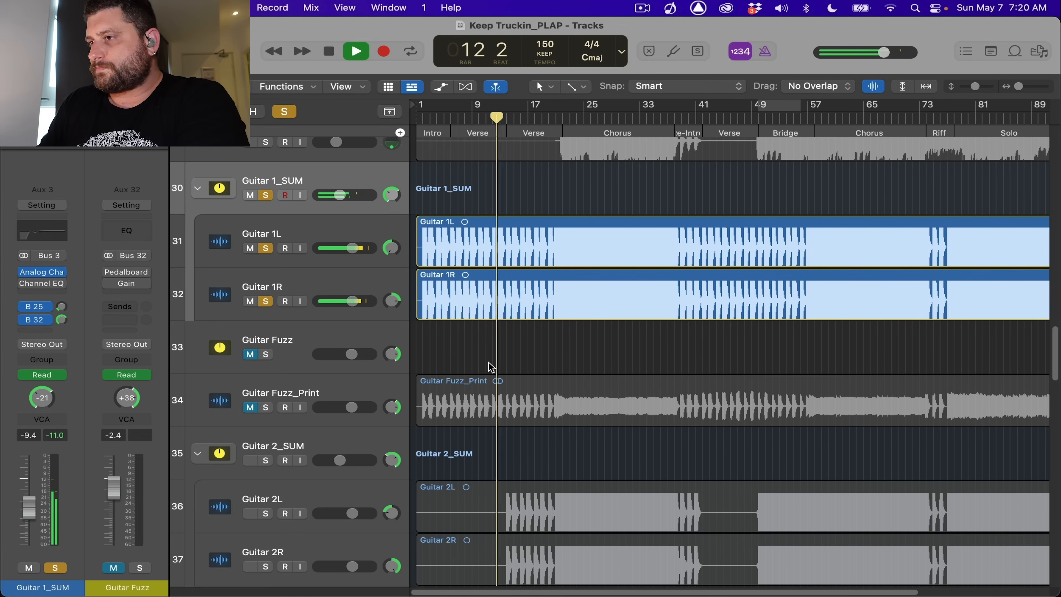
key(space)
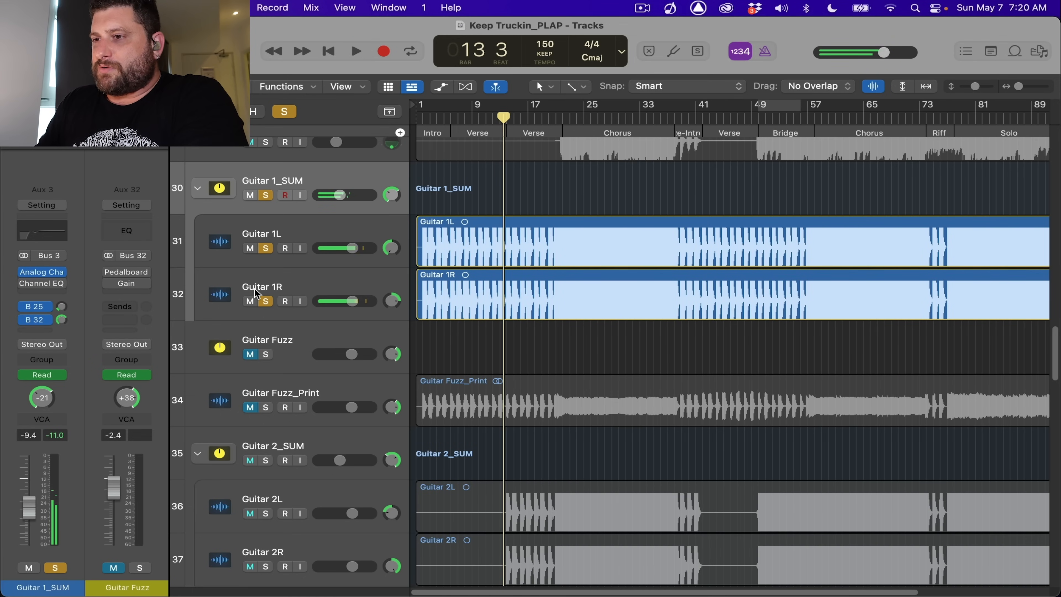
- Show the track automation and inspect the Dr. Octave and happy face fuzz pedals in Guitar Fuzz's Pedalboard
click(377, 356)
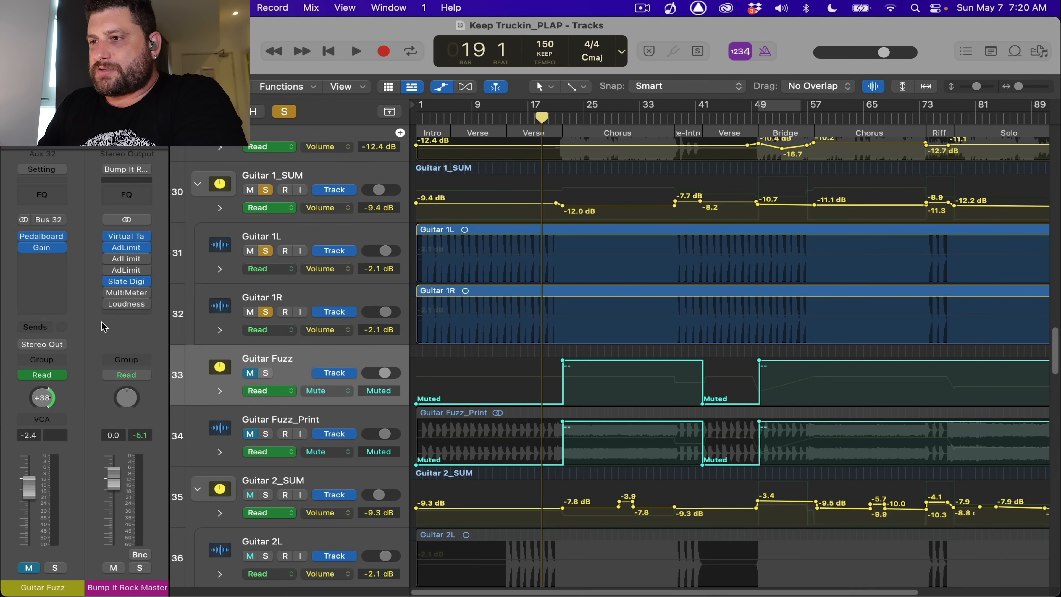
click(306, 183)
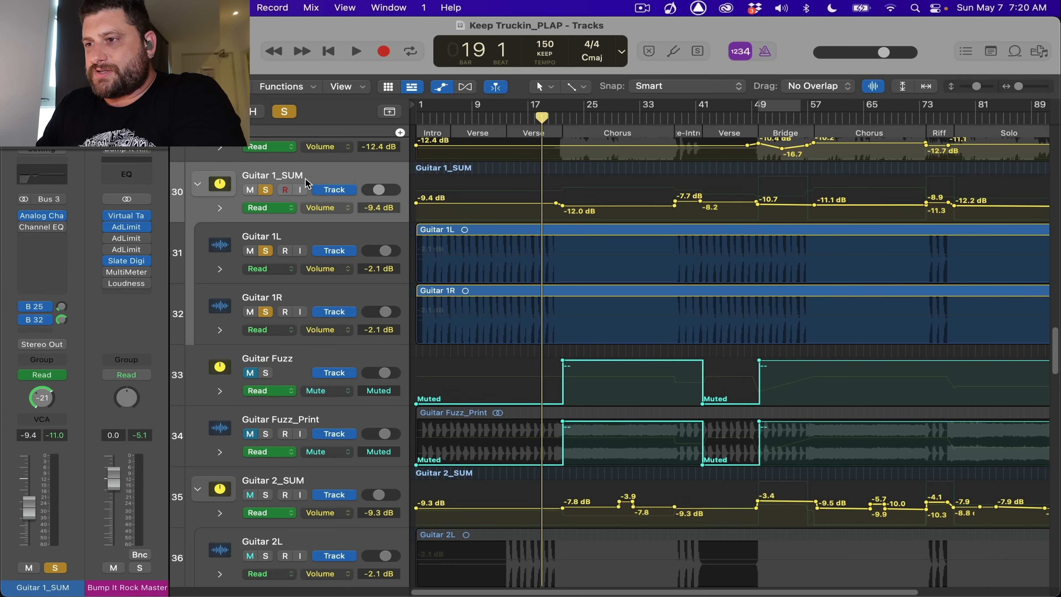
click(347, 359)
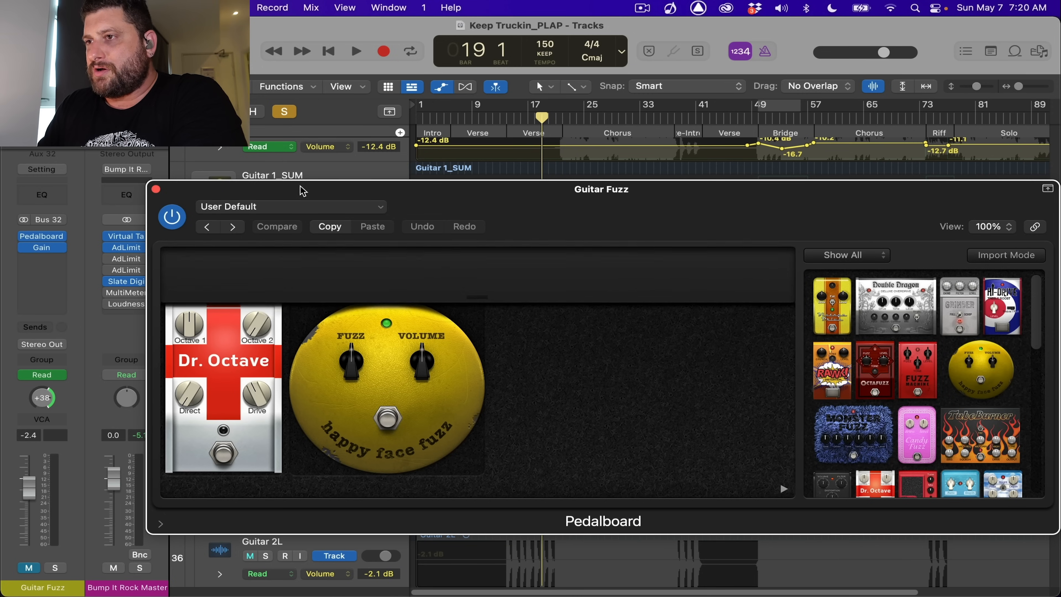
drag(301, 190, 188, 28)
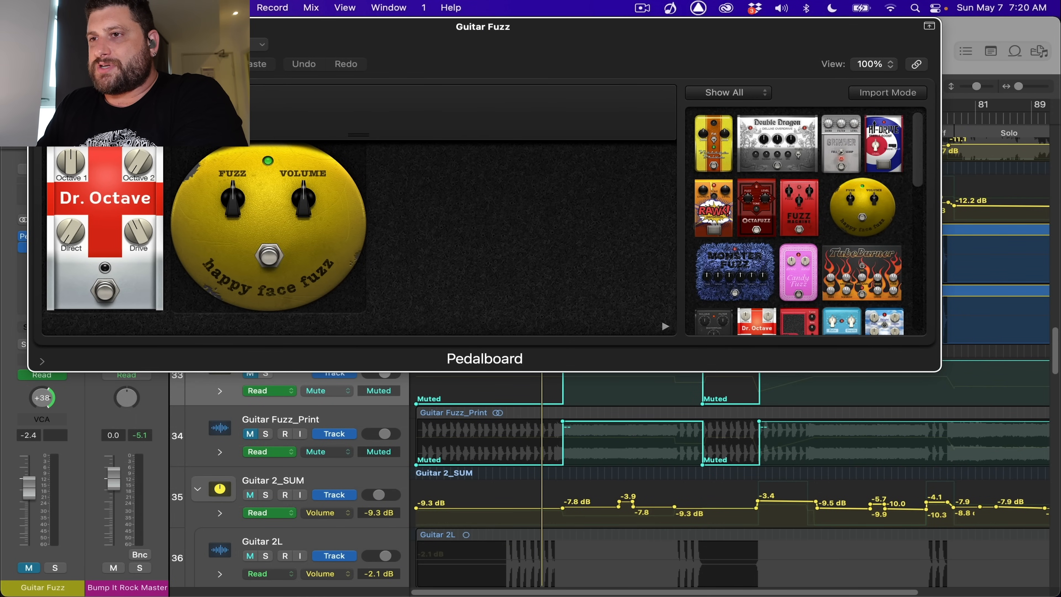
key(super+w)
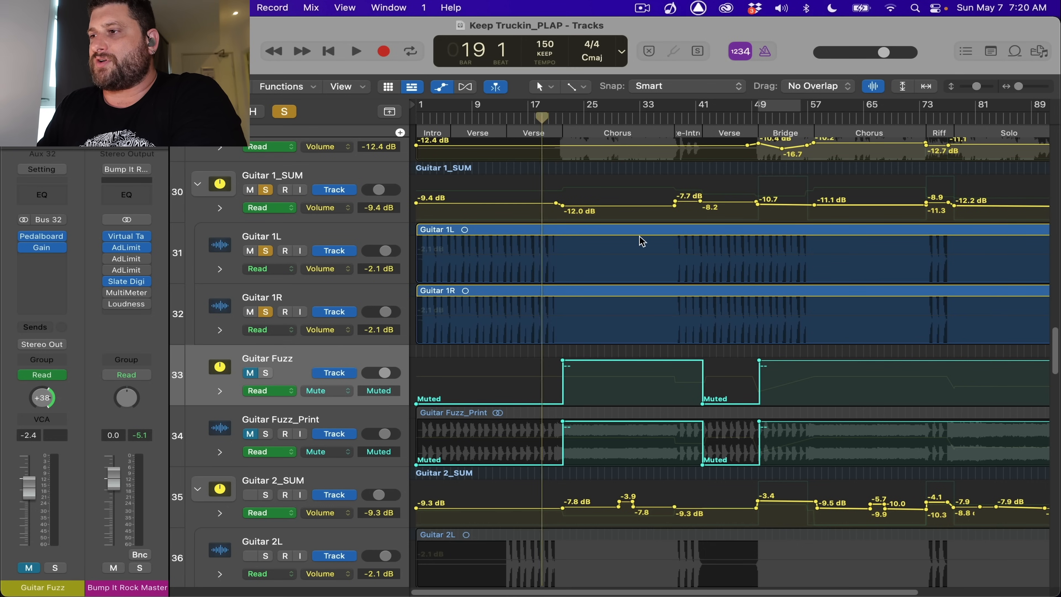
- Play the soloed guitars into the Chorus to hear Guitar Fuzz come in, and close the Pedalboard window
key(space)
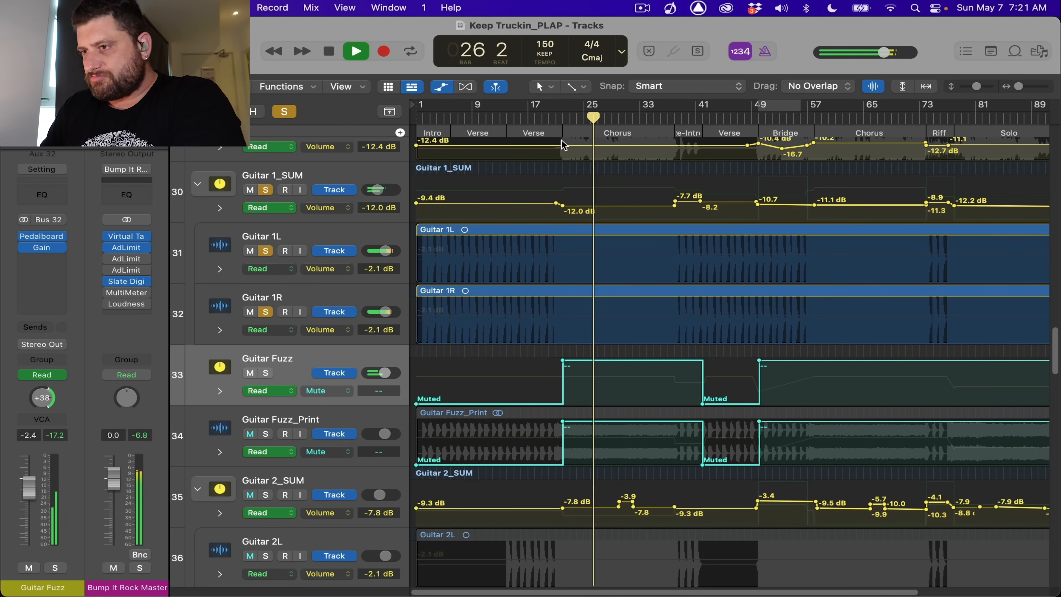
key(space)
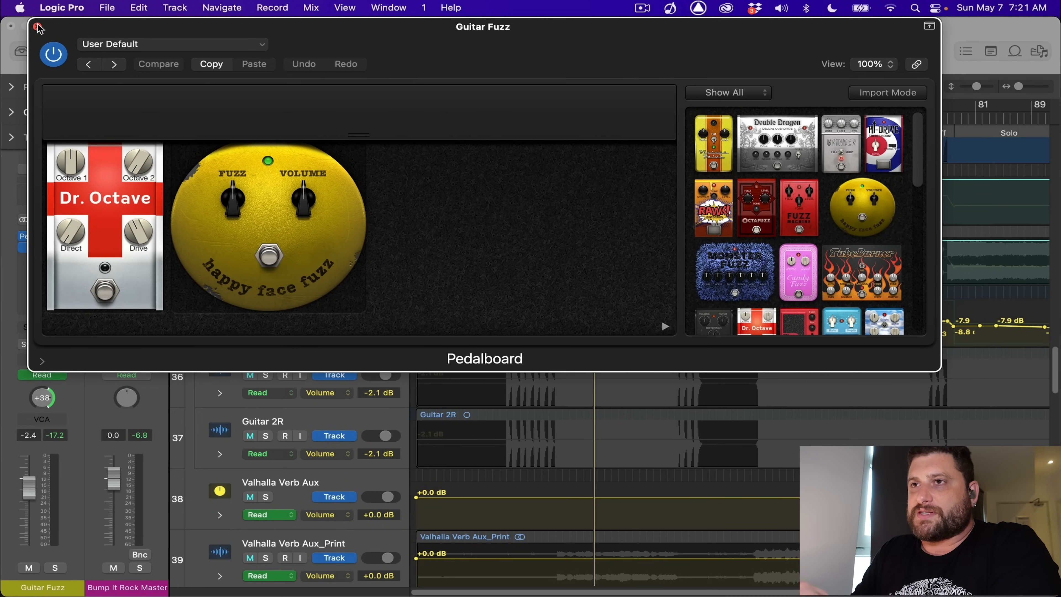
click(37, 27)
- View the channel strips of Guitar 2_SUM, Guitar 2L and Guitar 2R, and solo Guitar 2_SUM
click(328, 326)
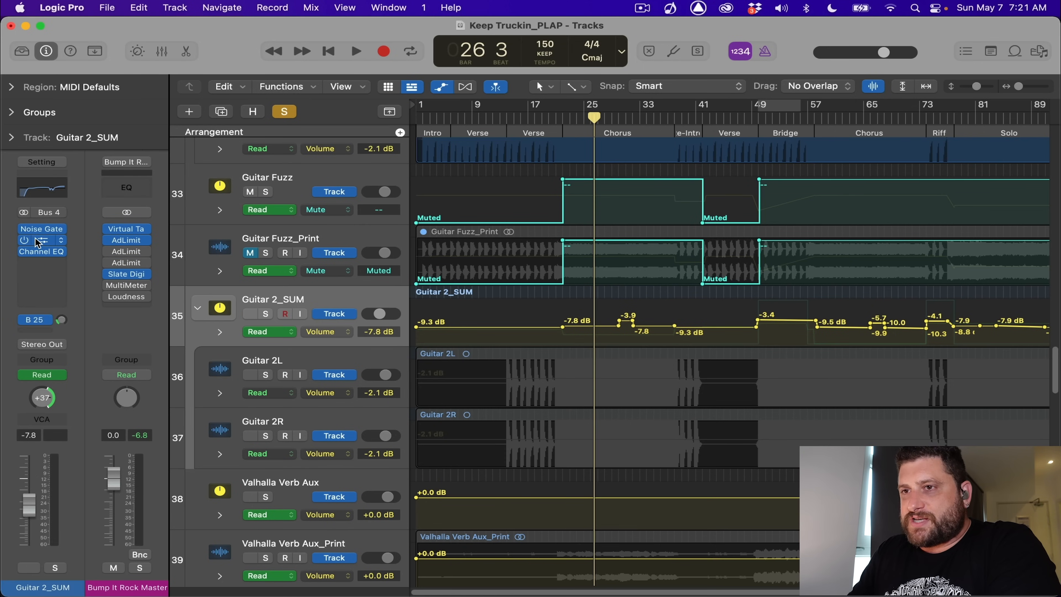
click(348, 358)
click(340, 422)
click(355, 359)
click(271, 316)
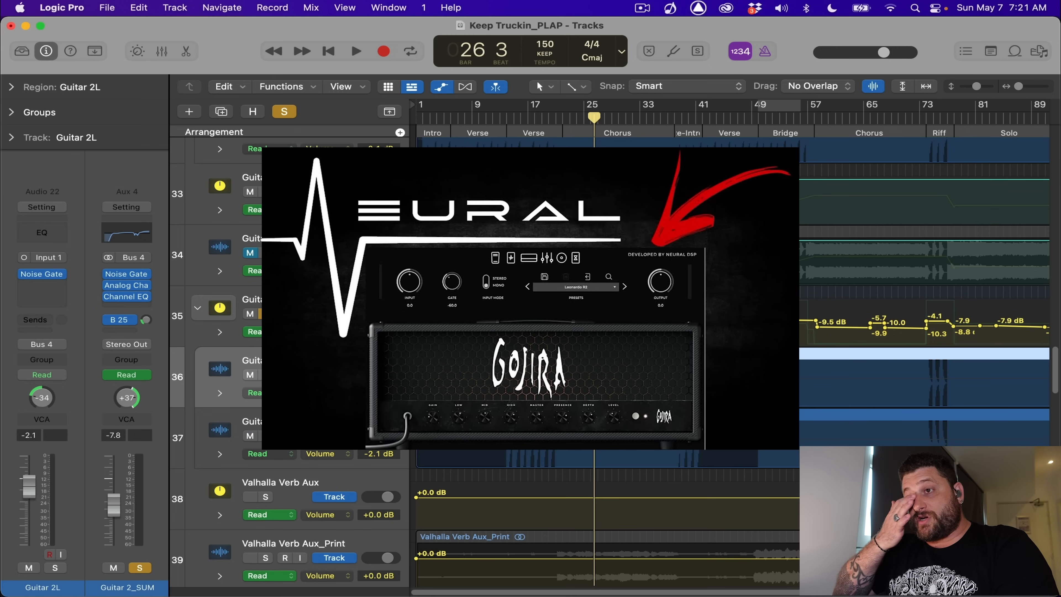
- Play the soloed Guitar 2_SUM from bar 26 in the Chorus, and add Guitar 1_SUM and Guitar Fuzz to the solo
scroll(474, 246, up, 5)
key(space)
scroll(474, 246, down, 5)
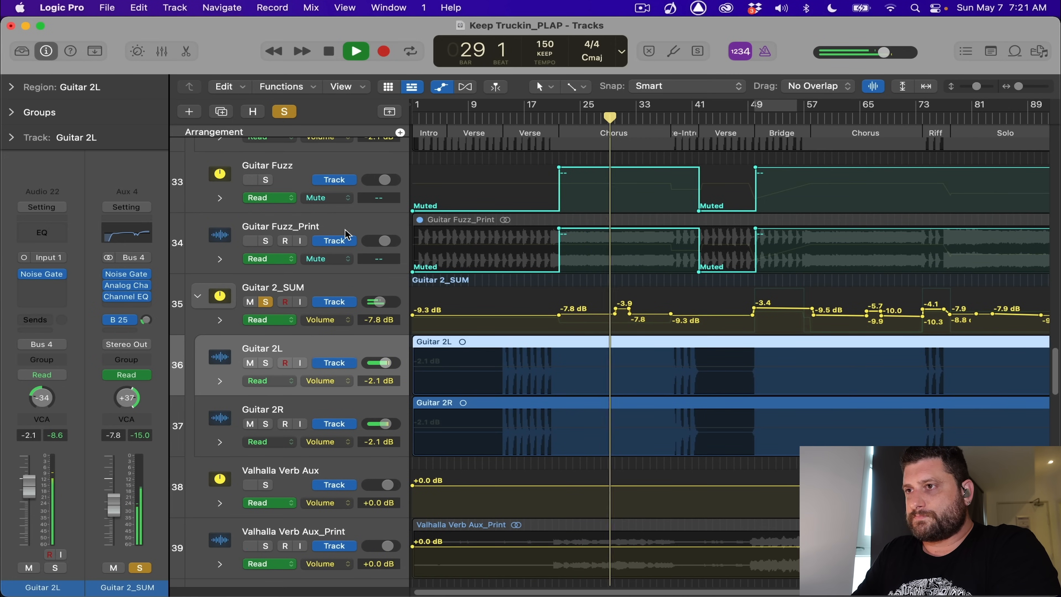
scroll(437, 363, up, 5)
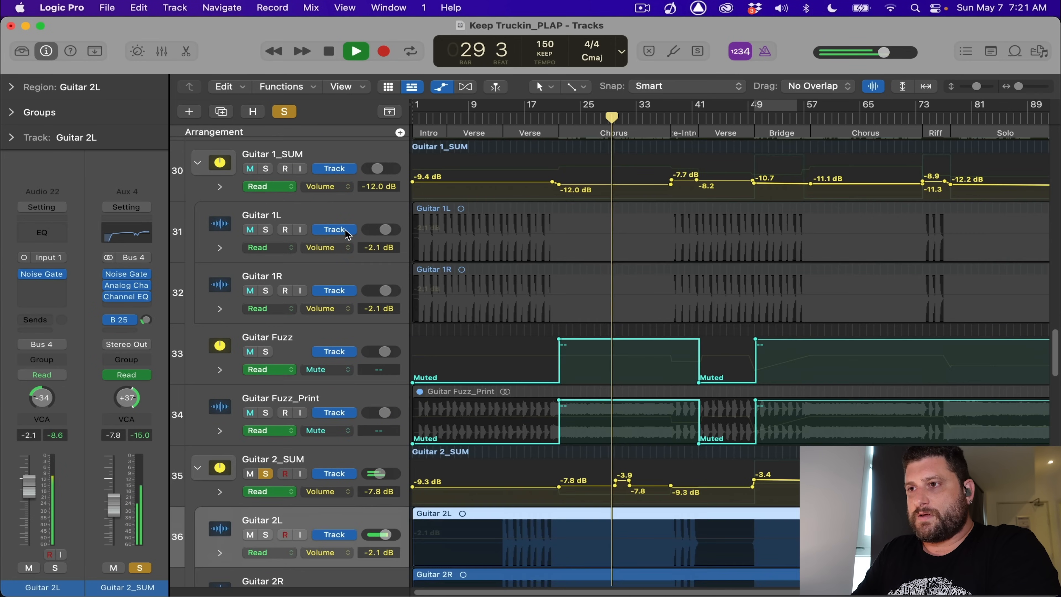
click(265, 169)
click(266, 352)
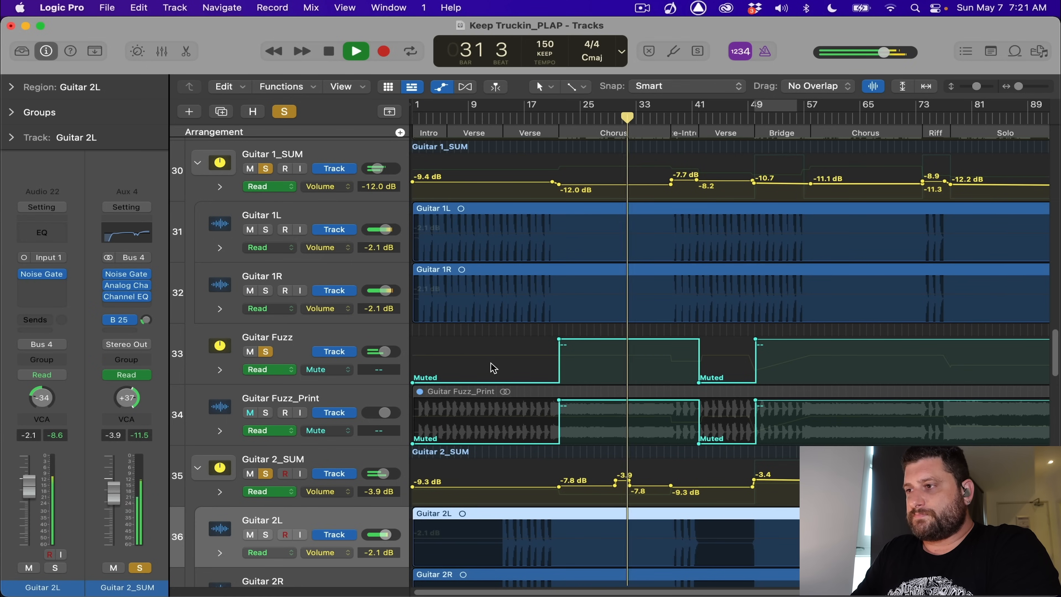
scroll(493, 368, down, 5)
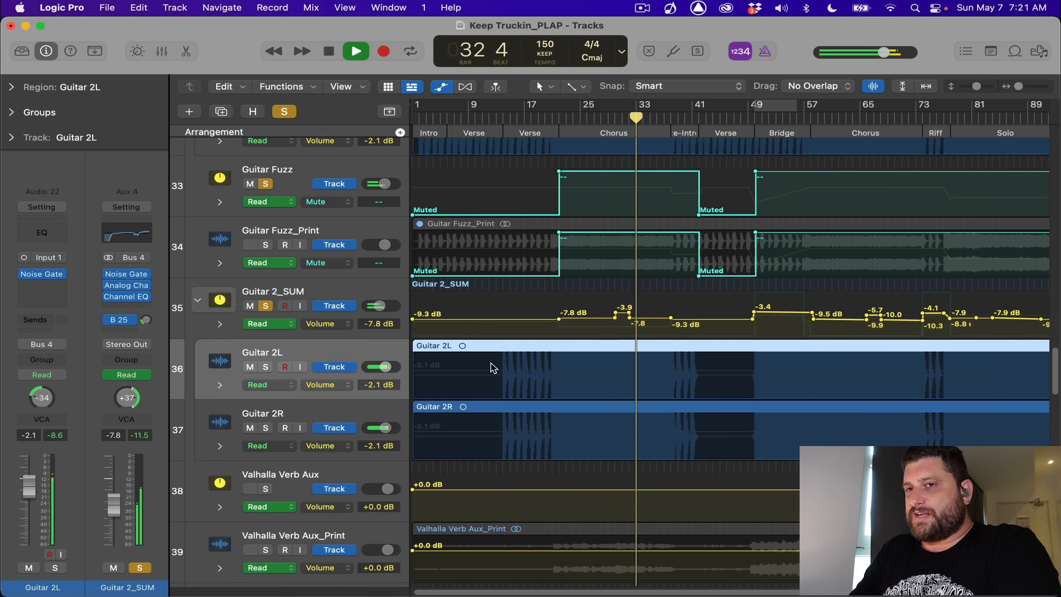
scroll(493, 367, down, 4)
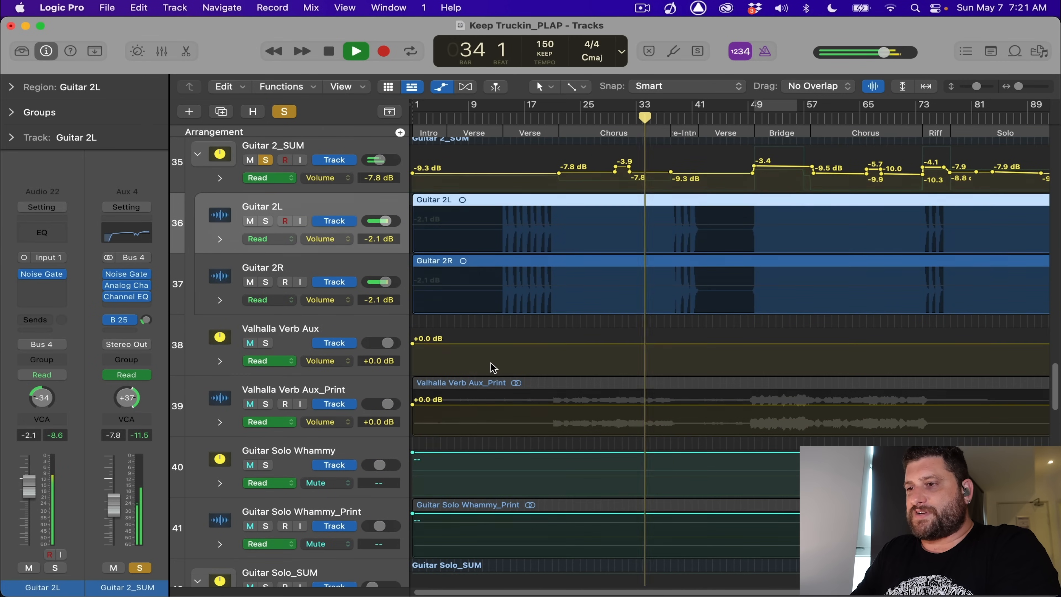
- View the channel strips of Valhalla Verb Aux and Valhalla Verb Aux_Print, and mute Valhalla Verb Aux_Print
click(276, 329)
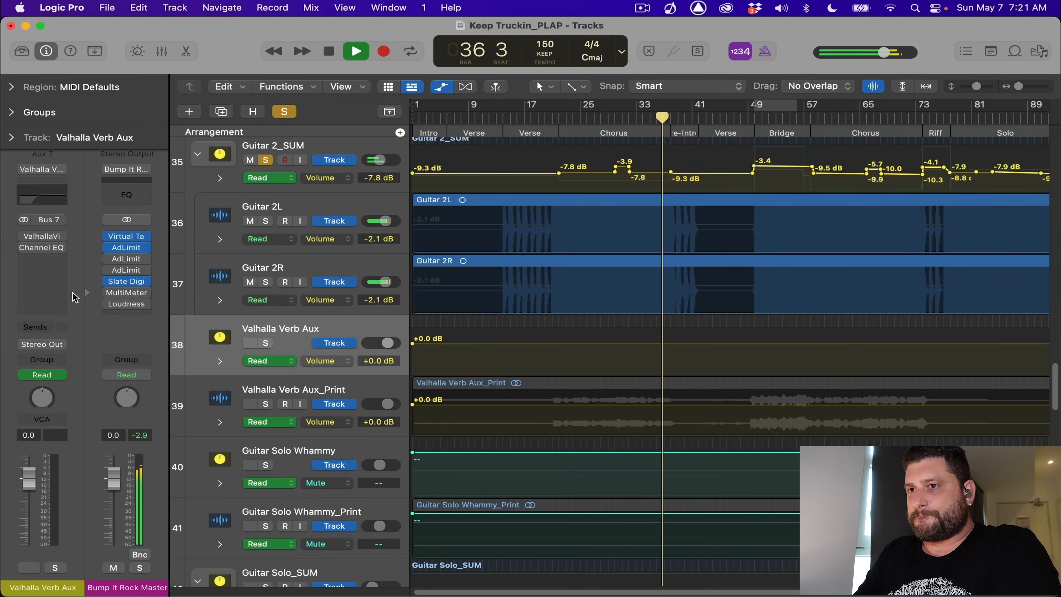
click(21, 237)
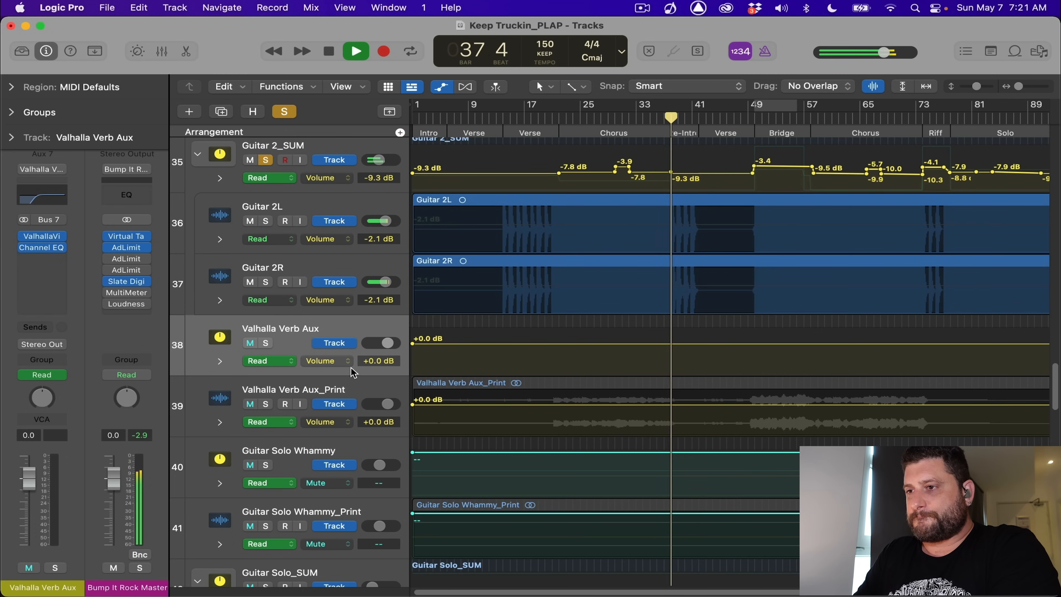
click(325, 397)
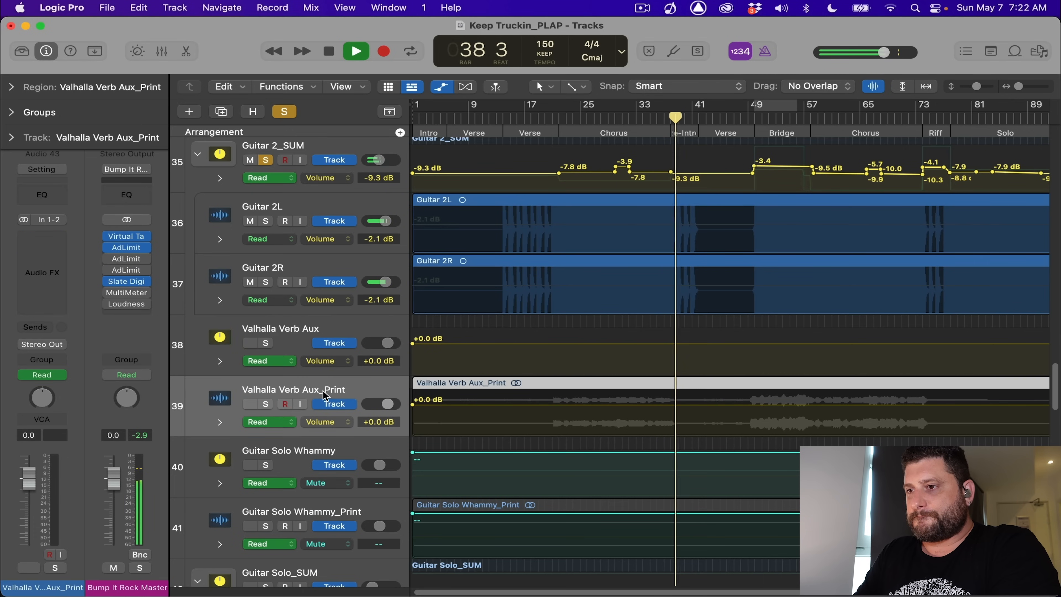
click(251, 404)
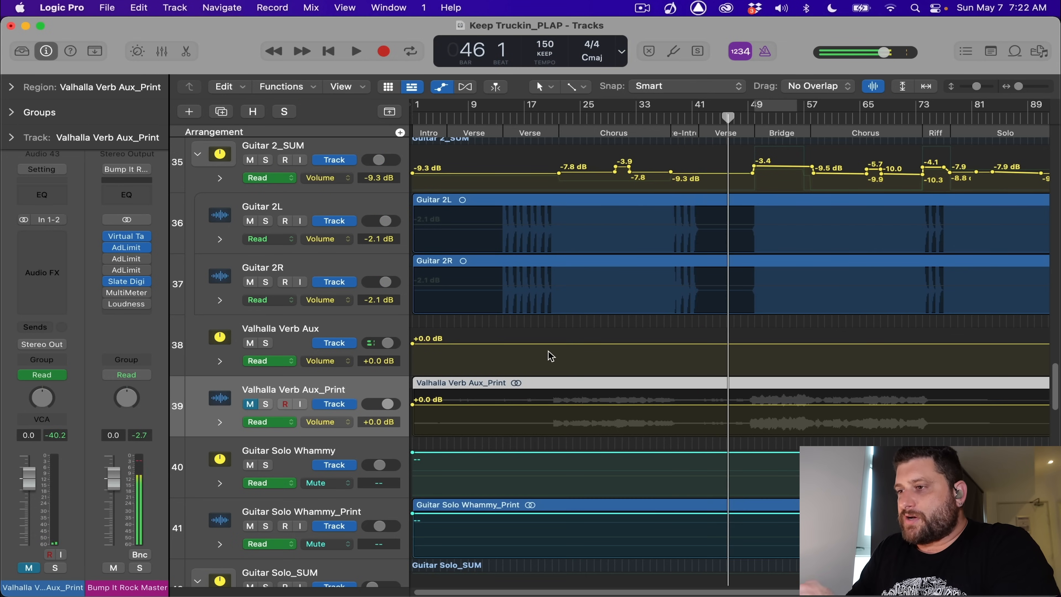
- View the channel strips of Guitar Solo Whammy, Guitar Solo Whammy_Print and Guitar Solo_SUM
key(super+Left)
key(super+Left)
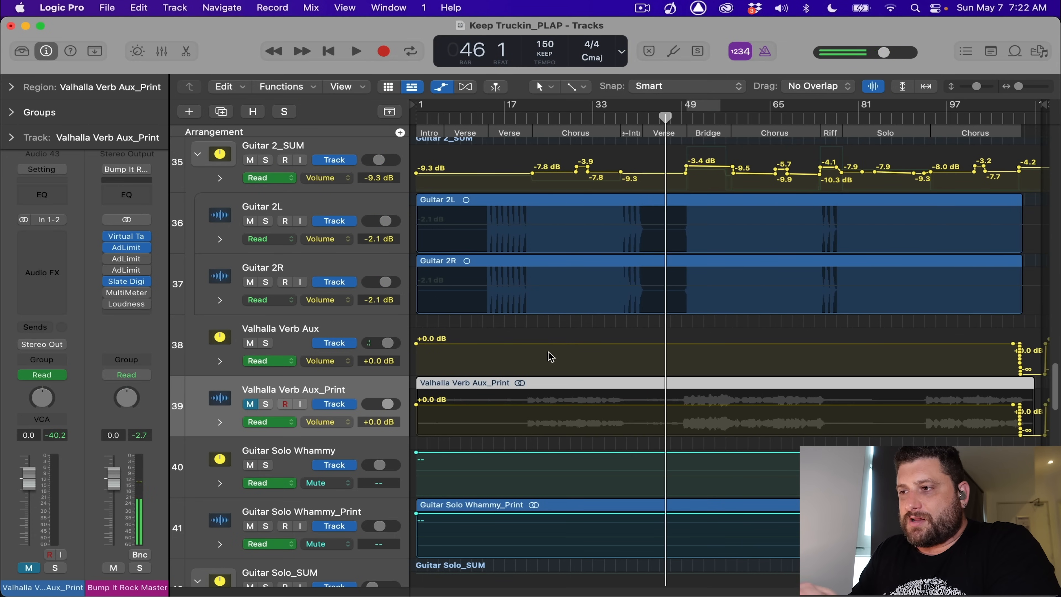
scroll(552, 365, down, 8)
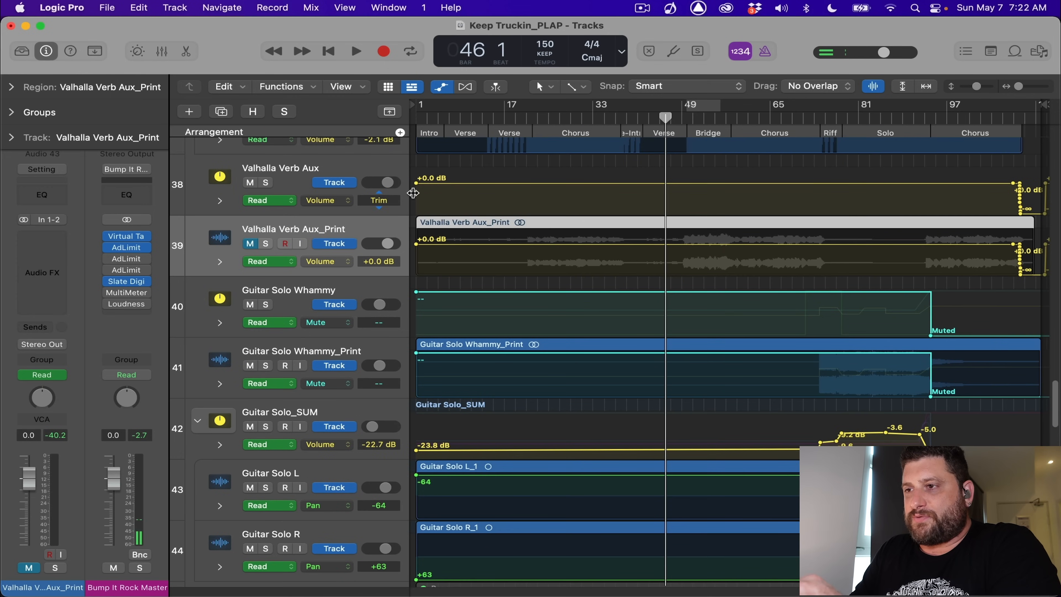
click(351, 288)
click(372, 353)
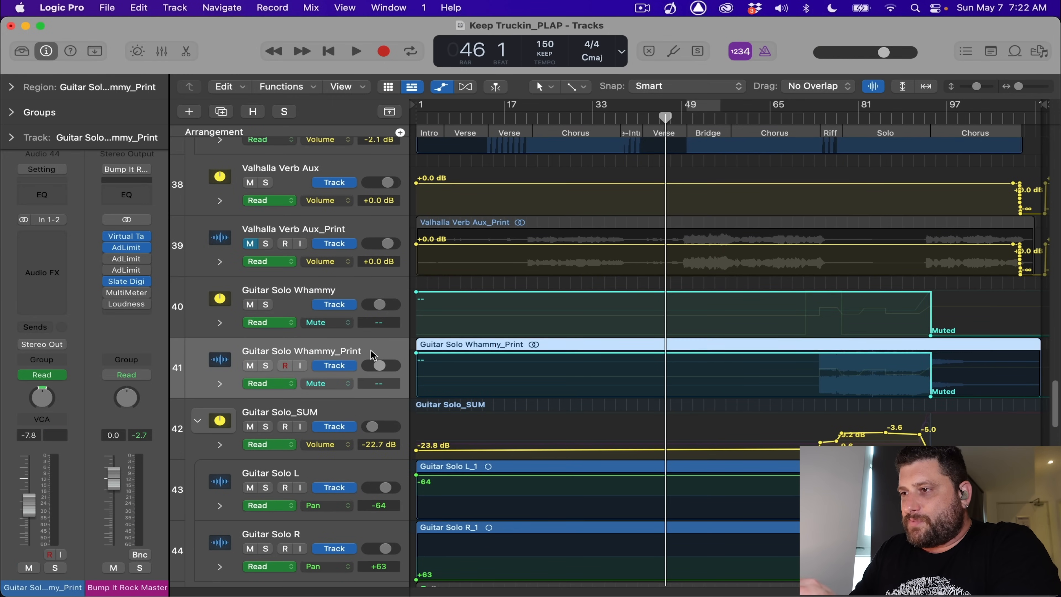
click(354, 405)
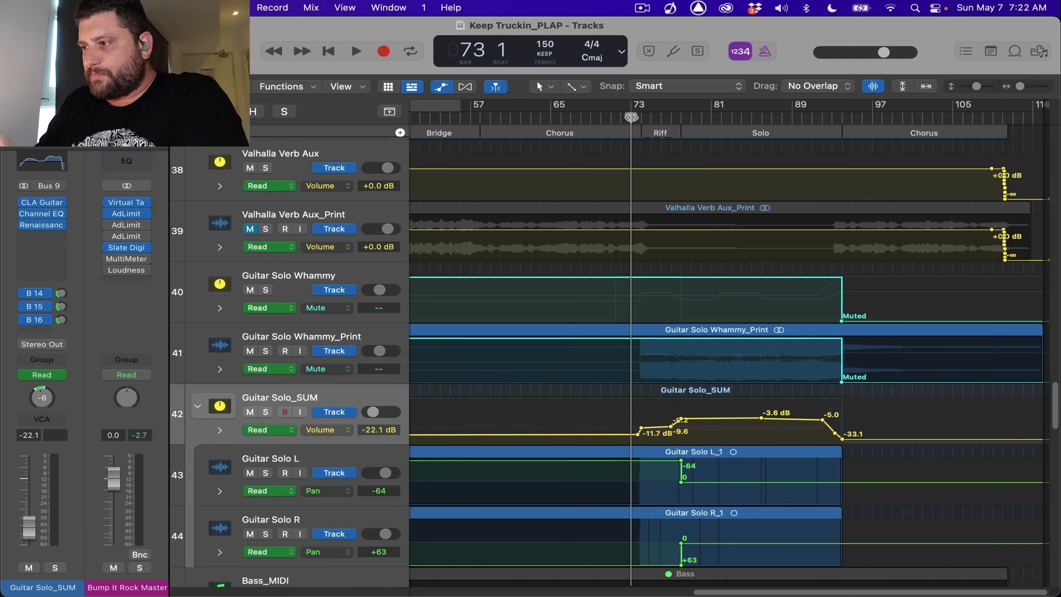
- Play the full mix from bar 73 into the Solo, and mute Guitar Solo Whammy_Print
key(space)
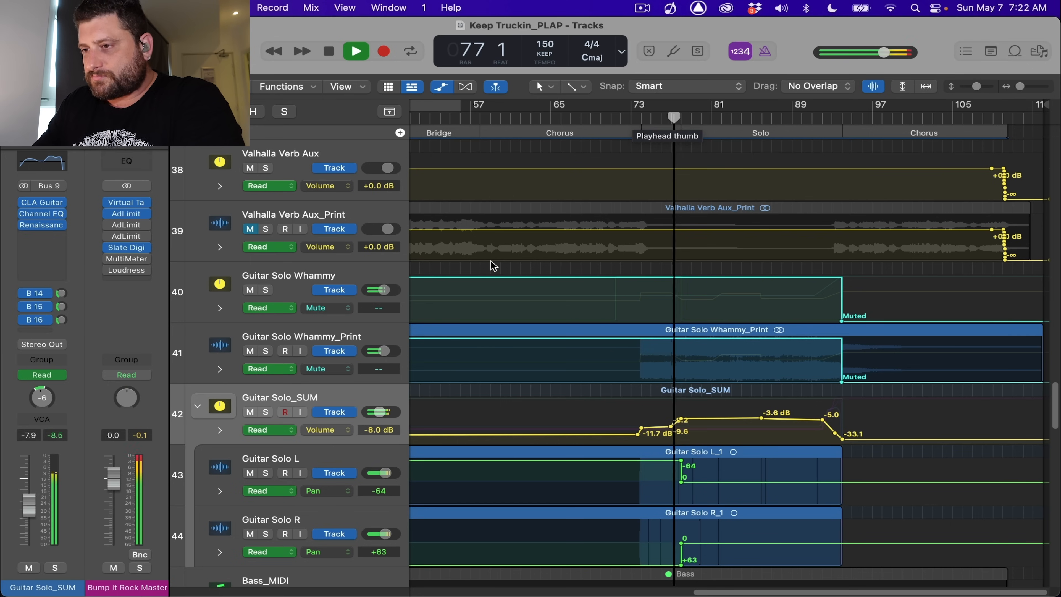
click(326, 490)
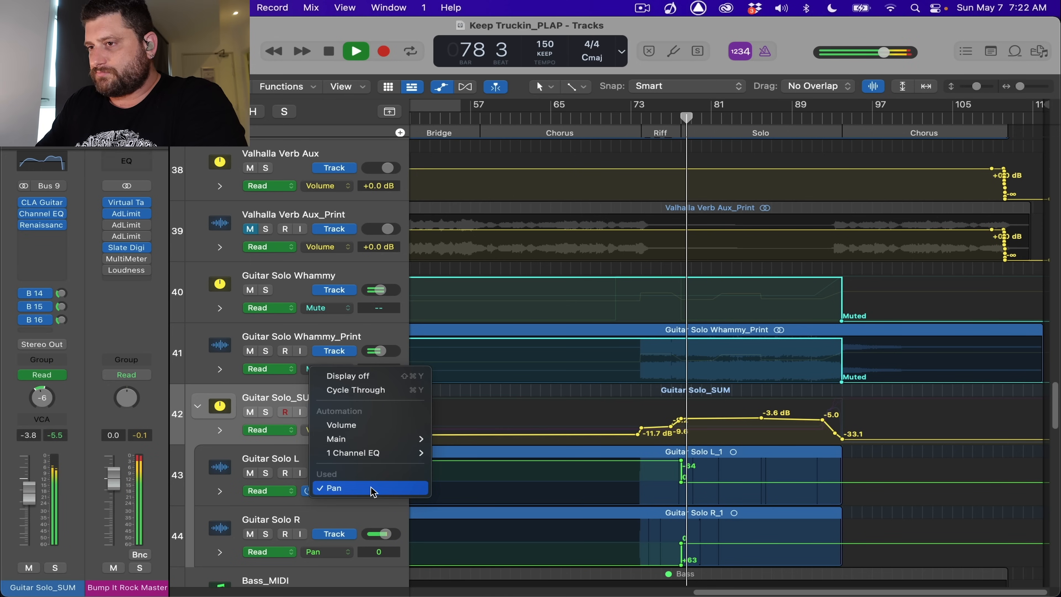
click(292, 330)
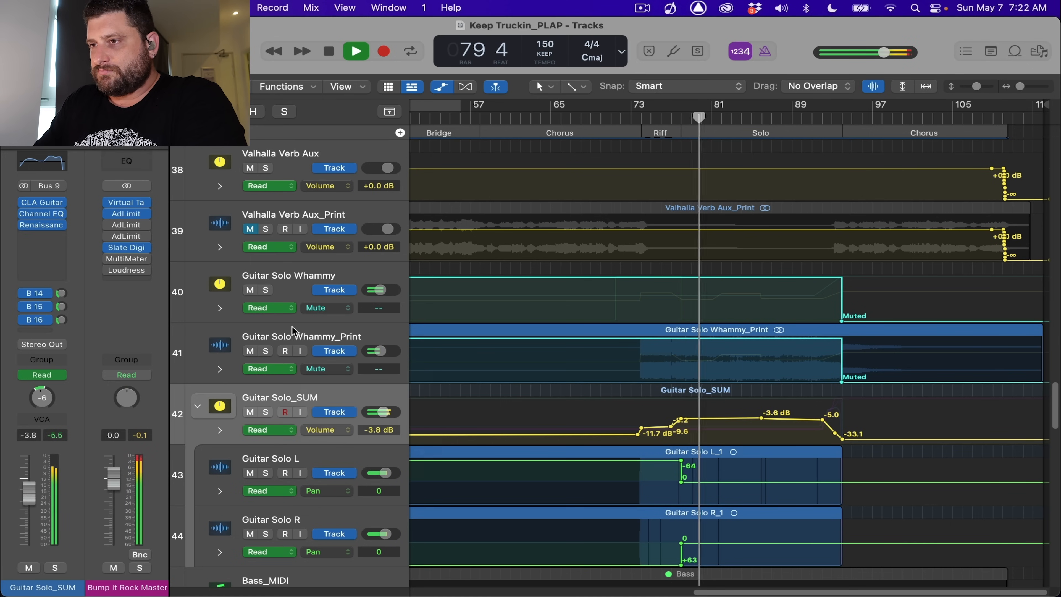
click(250, 350)
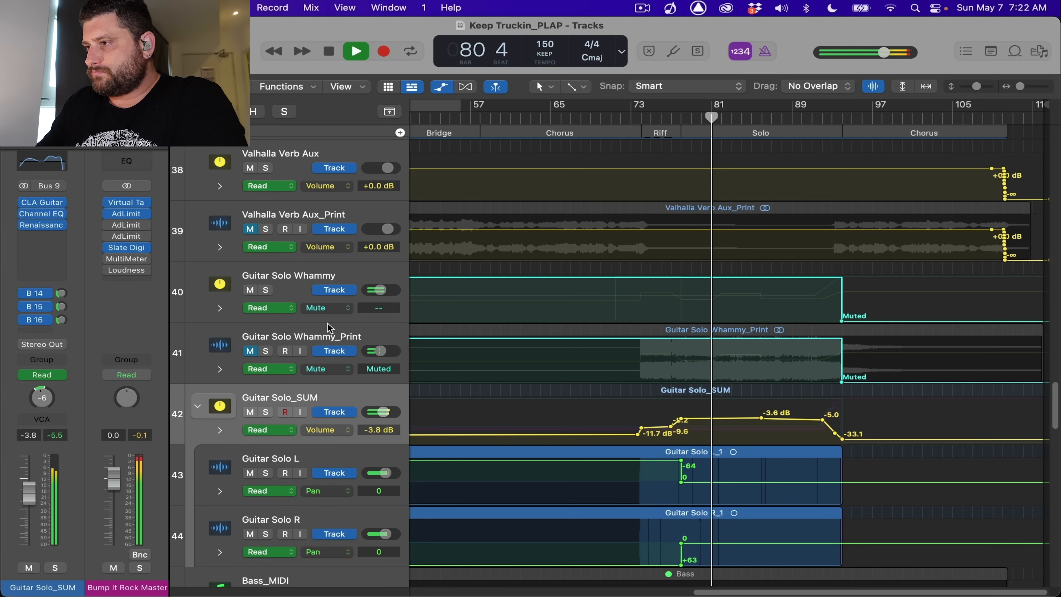
- View the channel strips of Guitar Solo Whammy and its print track while the Solo plays to its end, and stop playback
click(290, 271)
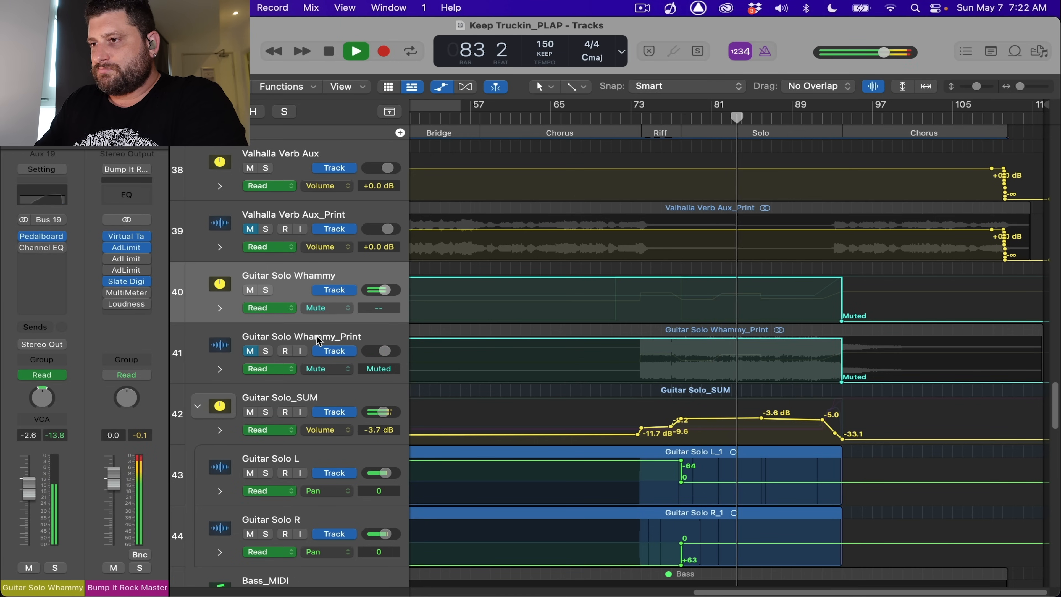
scroll(319, 347, down, 4)
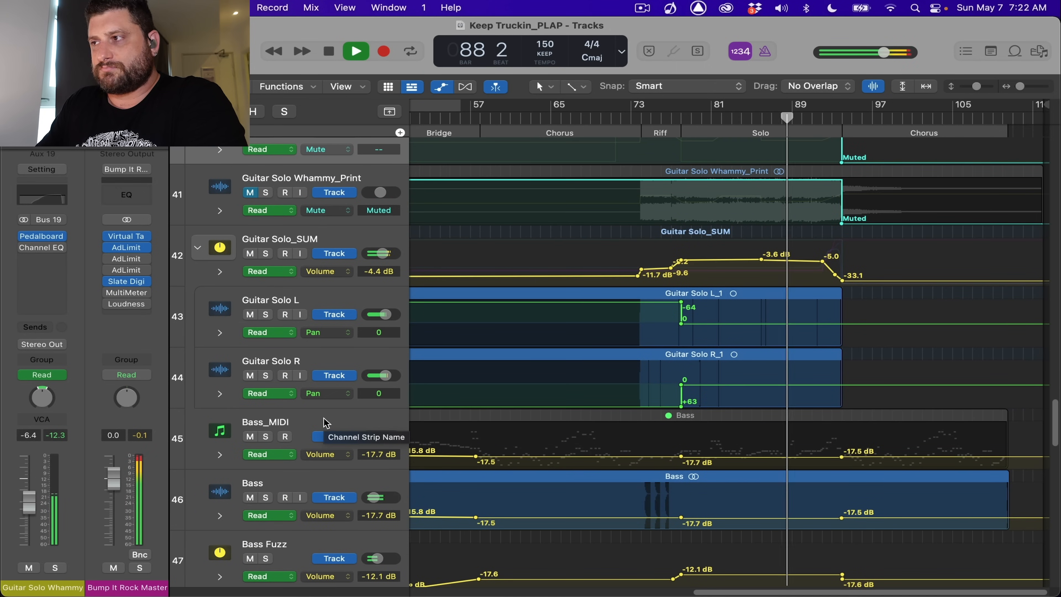
scroll(326, 423, up, 3)
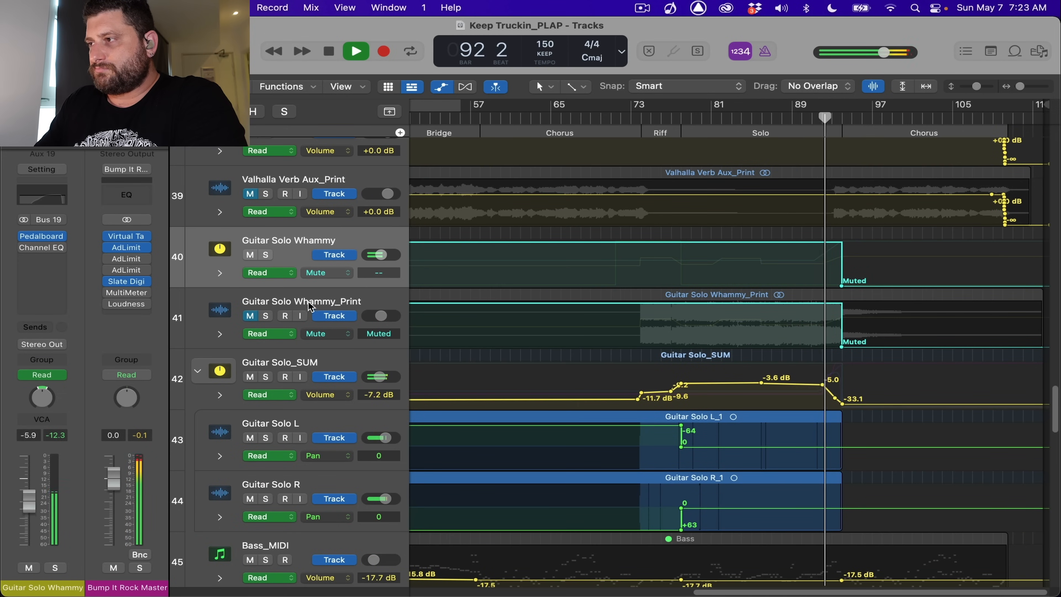
click(471, 312)
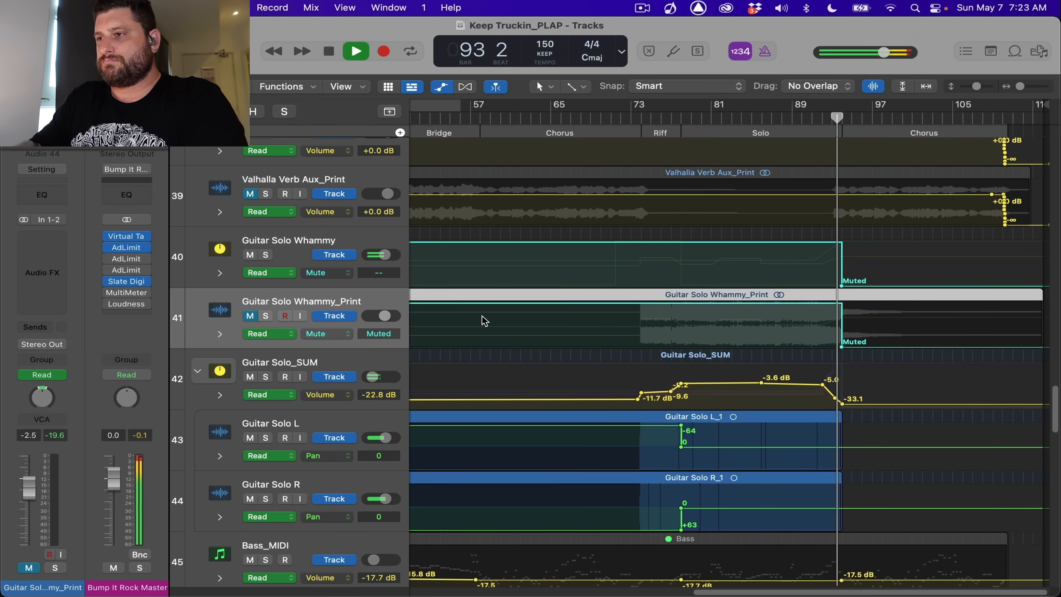
key(space)
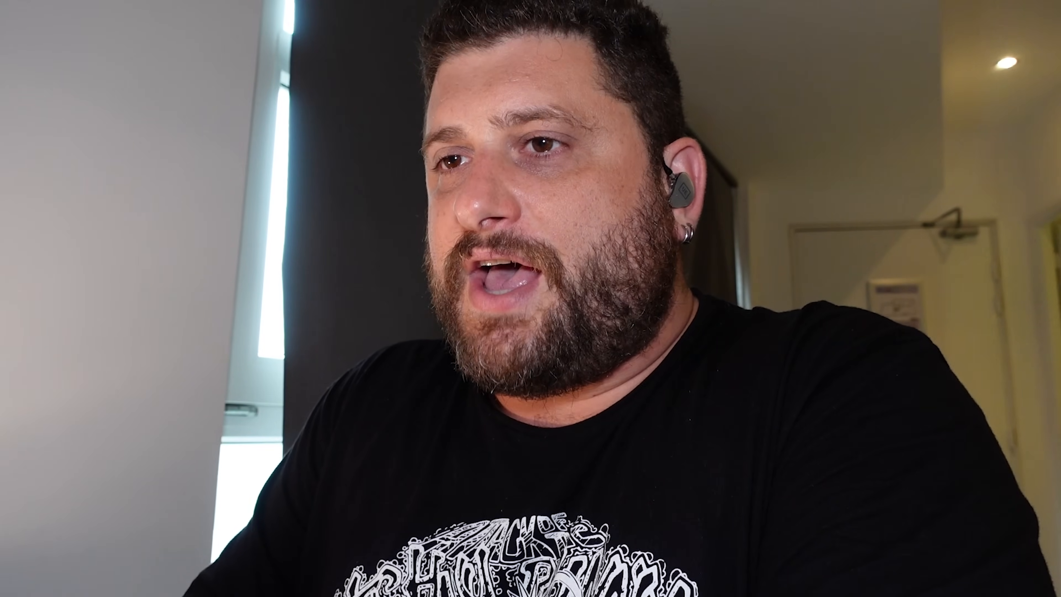
- View the channel strips of Guitar Solo R, Guitar Solo L and Guitar Solo_SUM
click(345, 484)
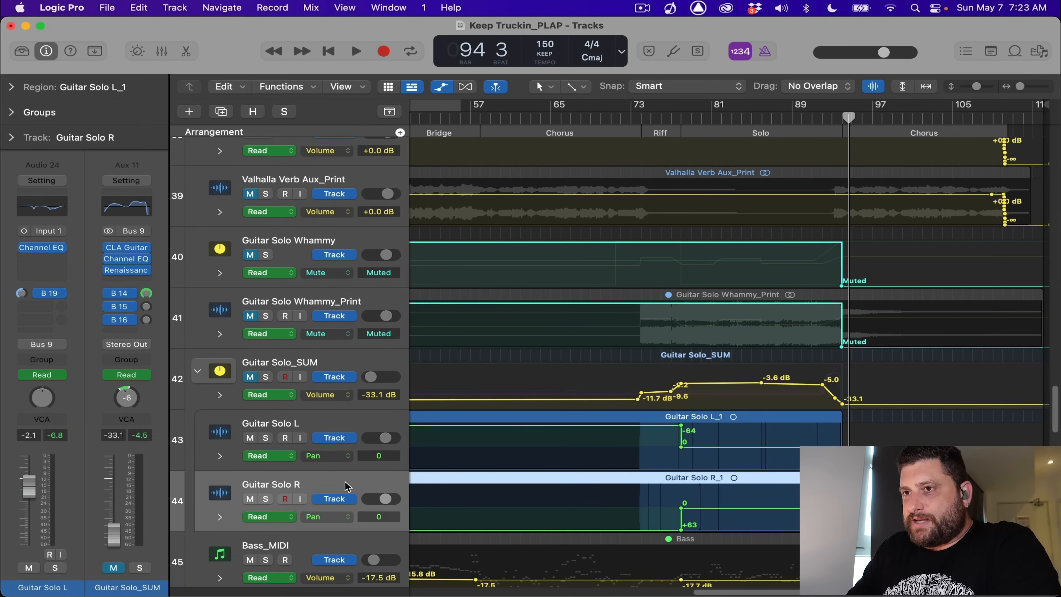
click(329, 421)
click(320, 360)
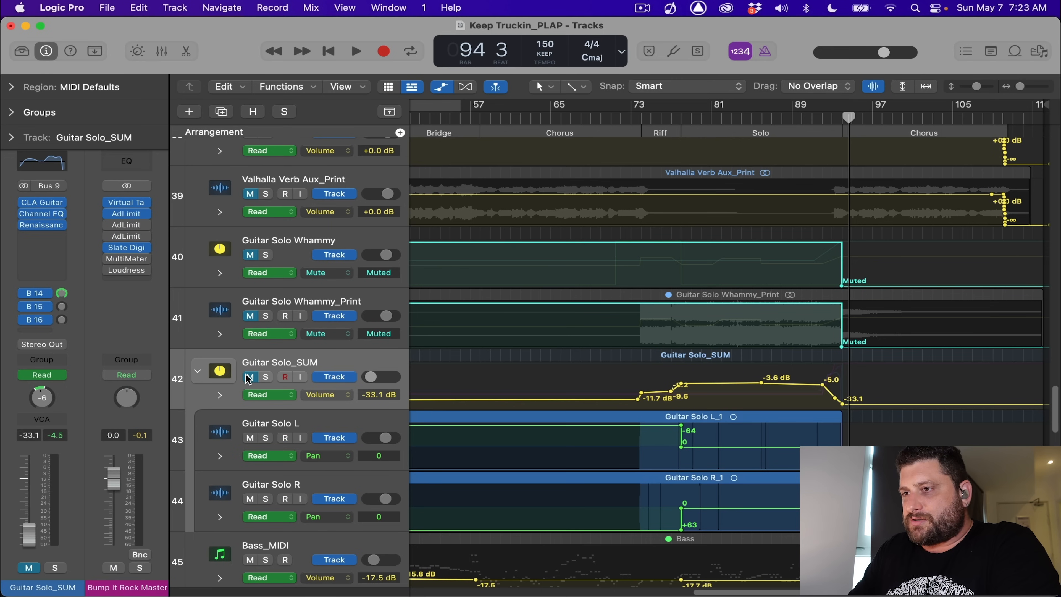
- Inspect the CLA Guitars plug-in on Guitar Solo_SUM while playing that track soloed from bar 74, and close the plug-in window
click(45, 202)
drag(420, 192, 78, 29)
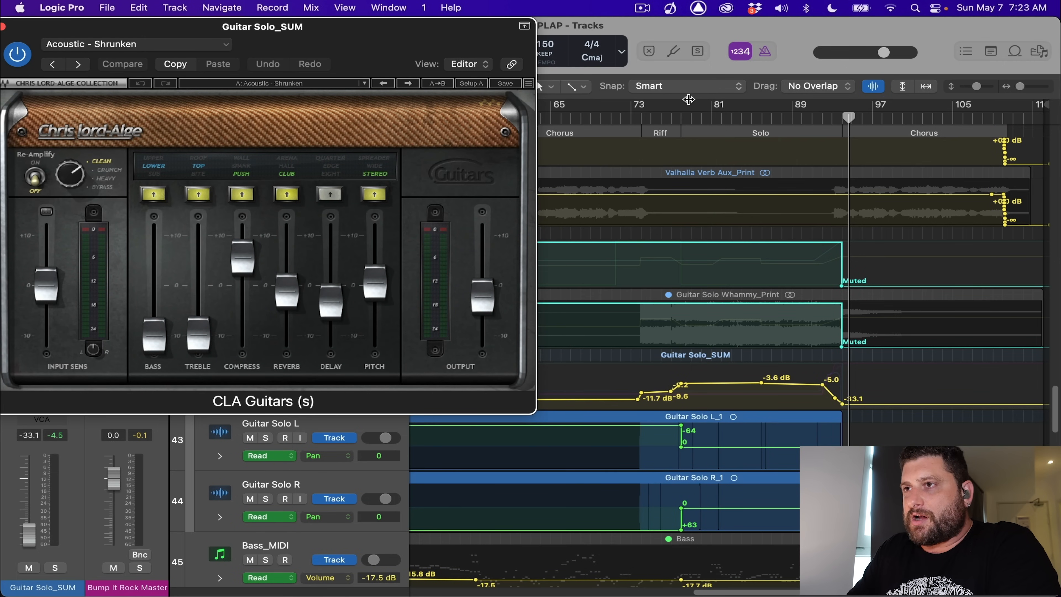
click(647, 120)
key(space)
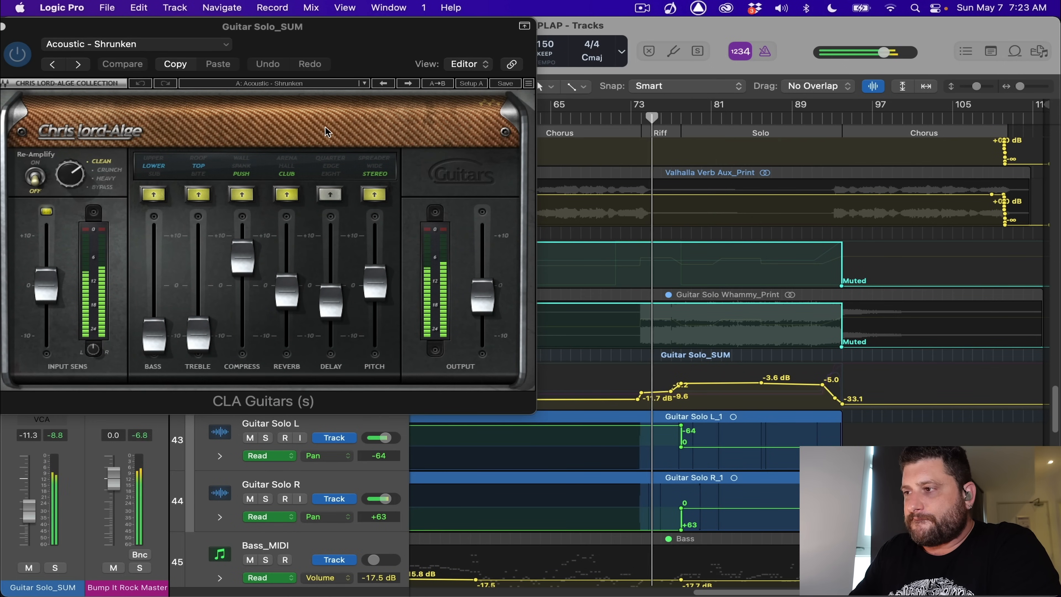
click(54, 567)
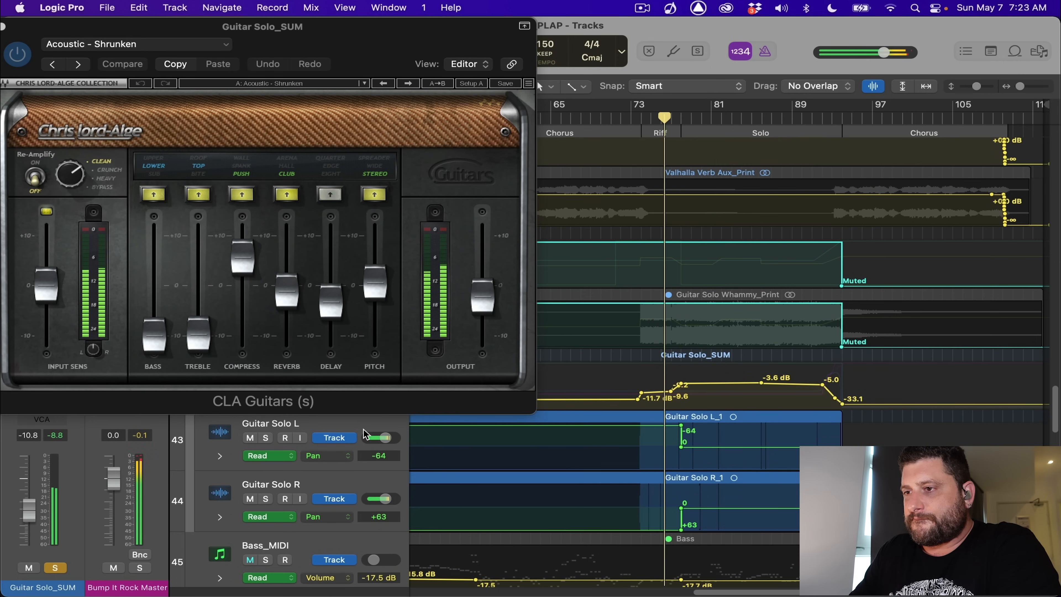
click(83, 32)
mouse_move(84, 33)
mouse_down()
mouse_move(522, 121)
mouse_move(285, 169)
mouse_move(75, 15)
mouse_up()
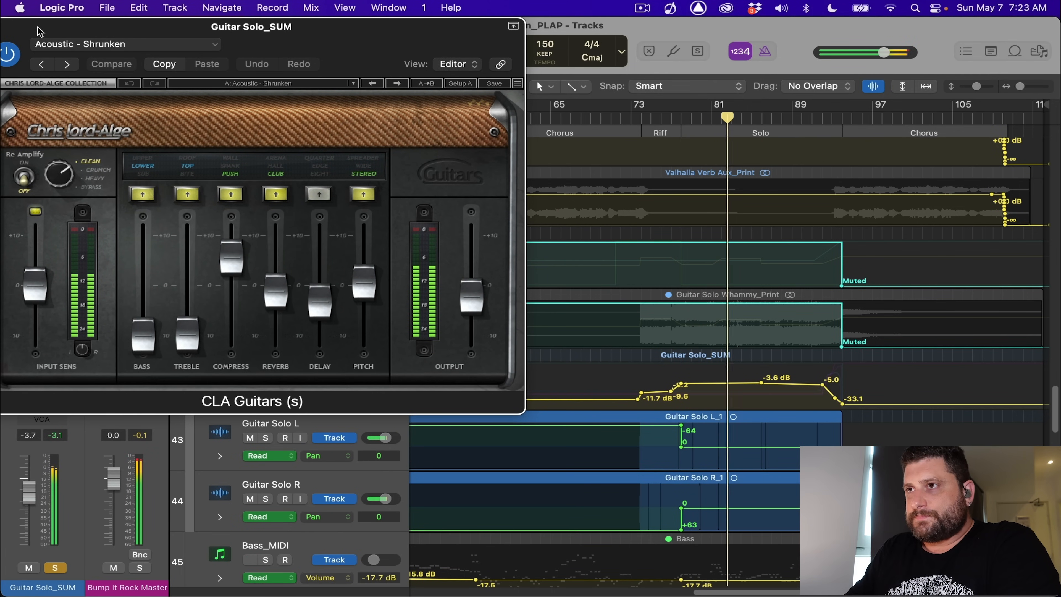
drag(37, 31, 134, 30)
click(86, 27)
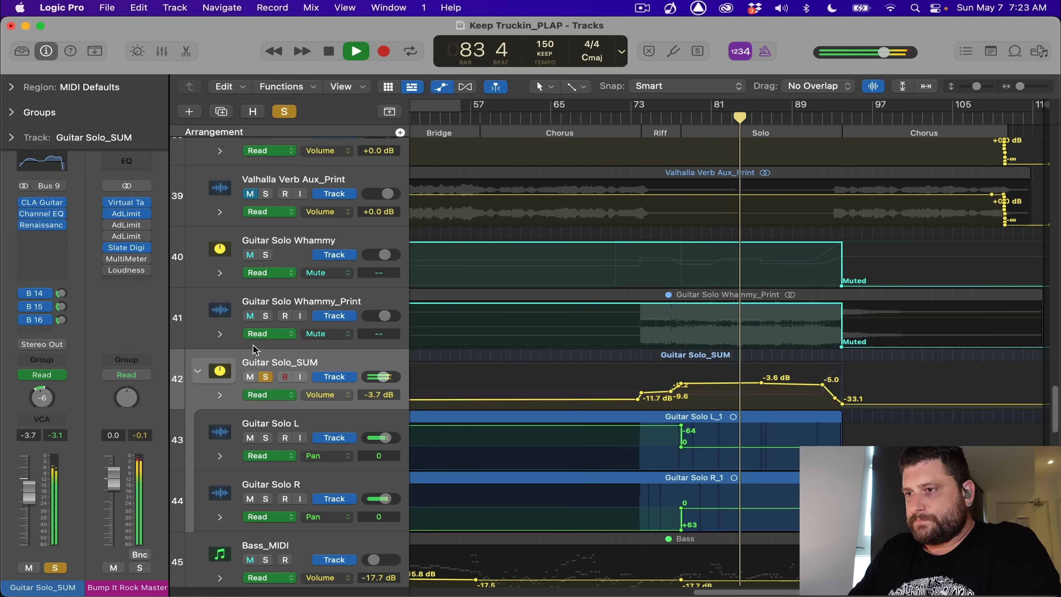
- Inspect the Lustrous Plates reverb that Guitar Solo_SUM's Bus 14 send feeds, and close its window
click(62, 293)
key(space)
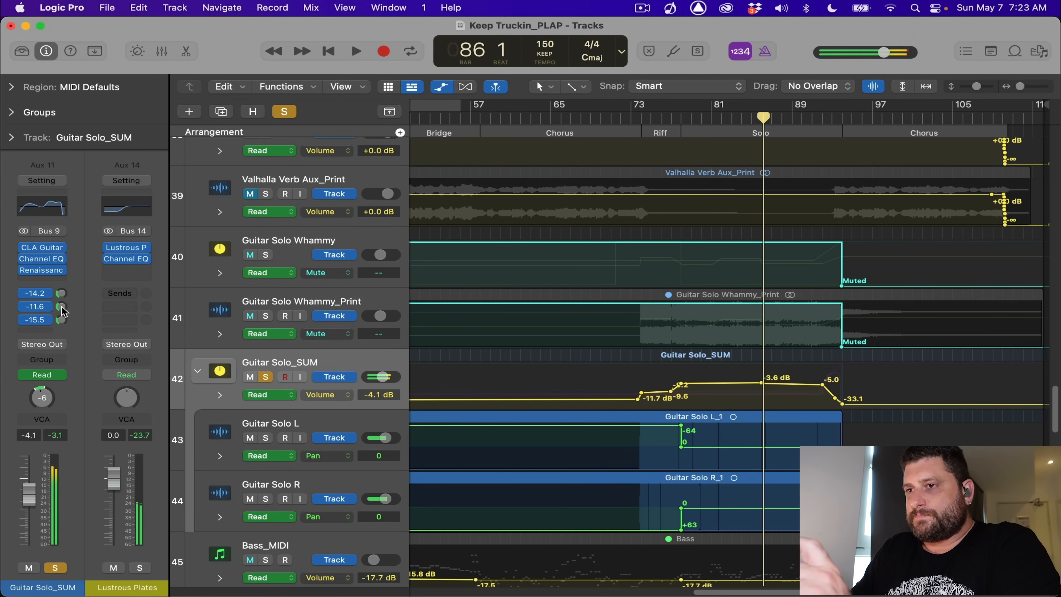
click(128, 249)
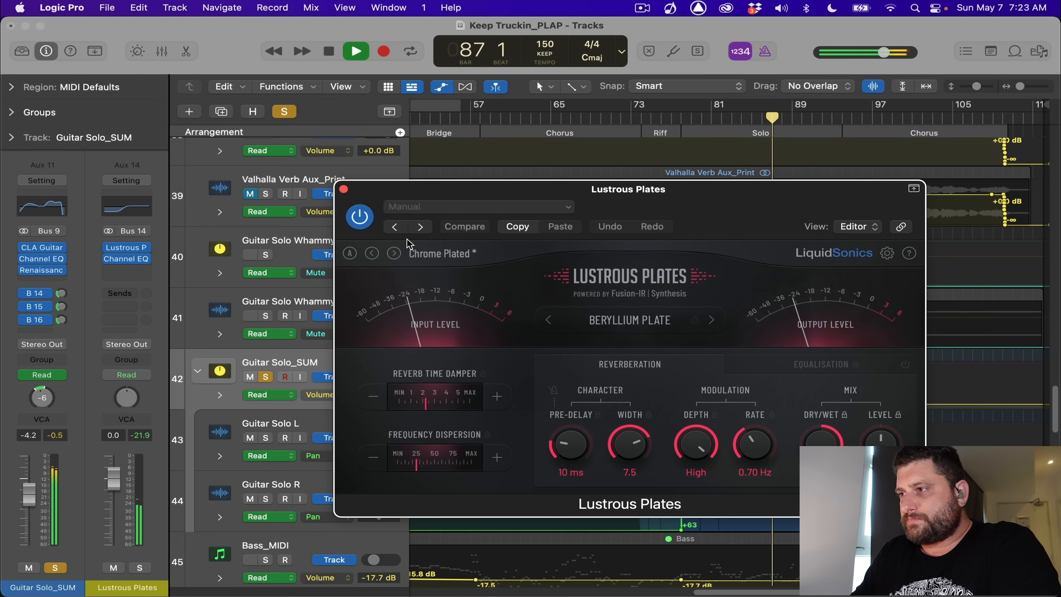
click(344, 190)
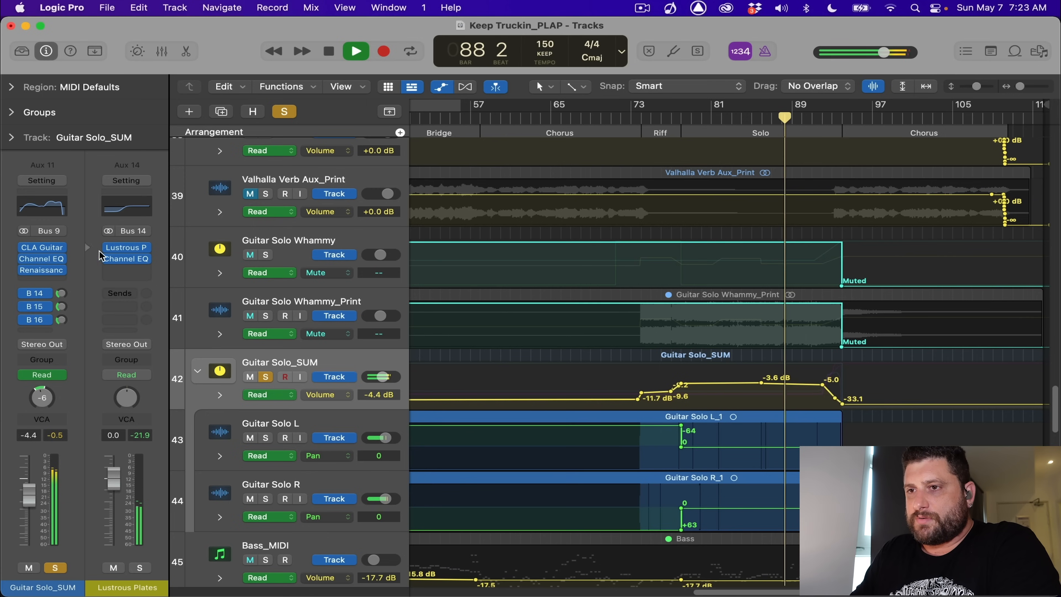
- Inspect the Tape Delay 3 settings that Guitar Solo_SUM's Bus 16 send feeds, and close its window
click(62, 320)
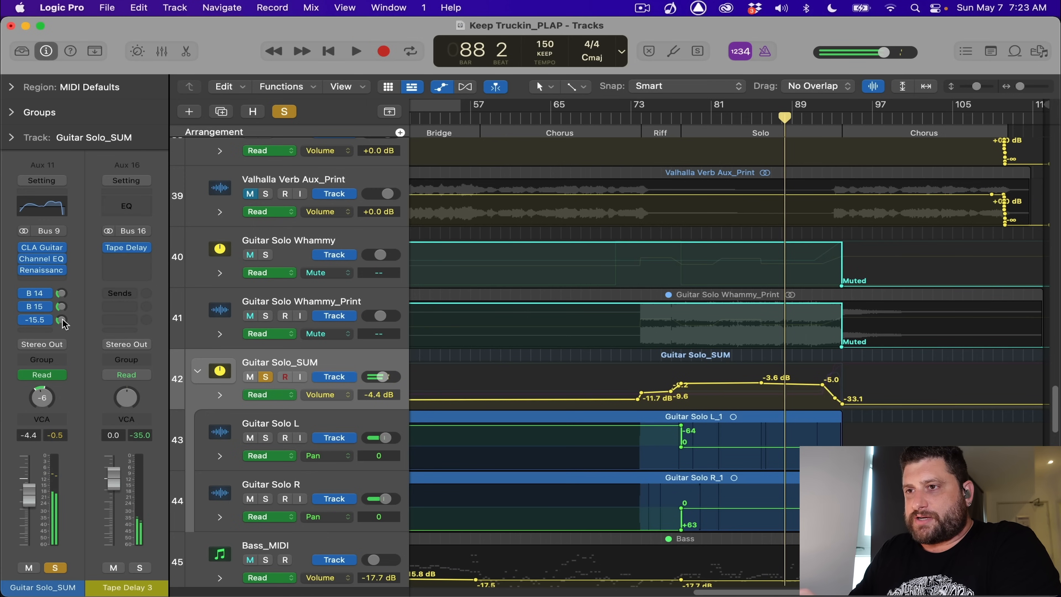
click(132, 249)
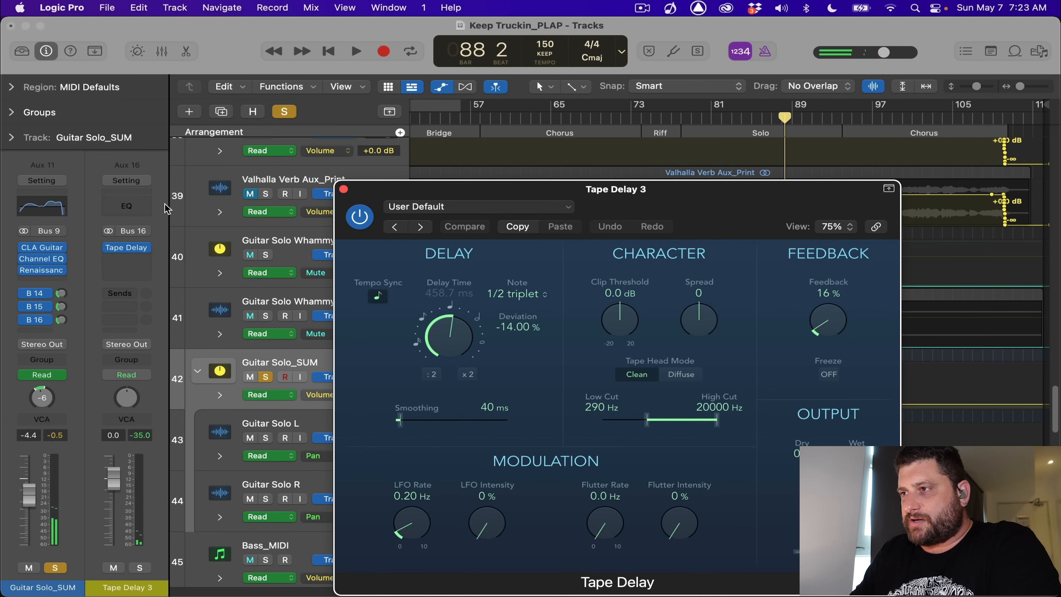
click(345, 188)
scroll(527, 386, down, 6)
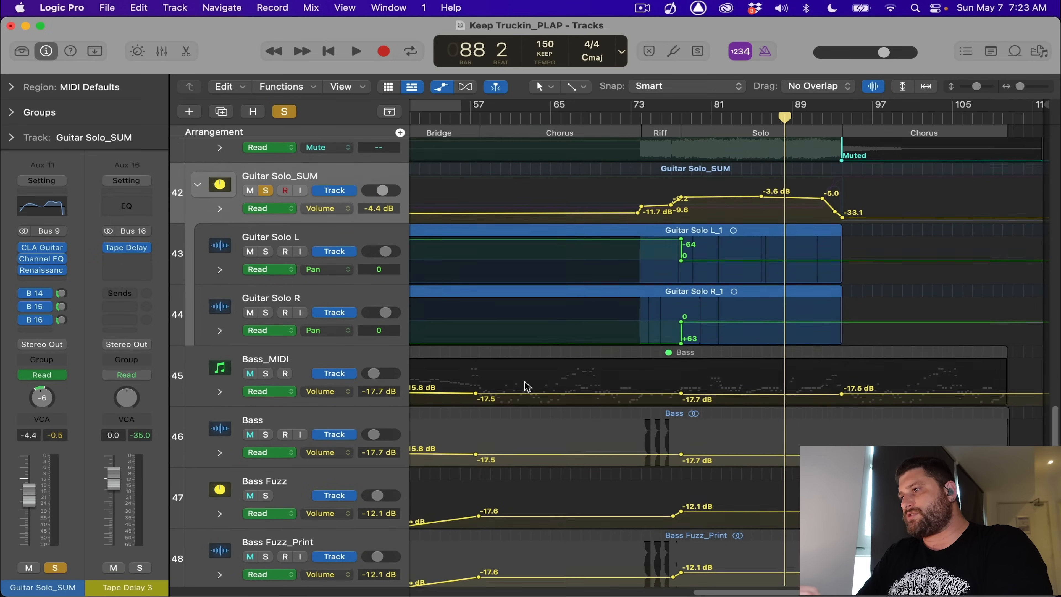
- Inspect Guitar Solo Whammy's Pedalboard, and audition the track from bar 74, soloed on its own and with Guitar Solo_SUM added
scroll(528, 387, up, 2)
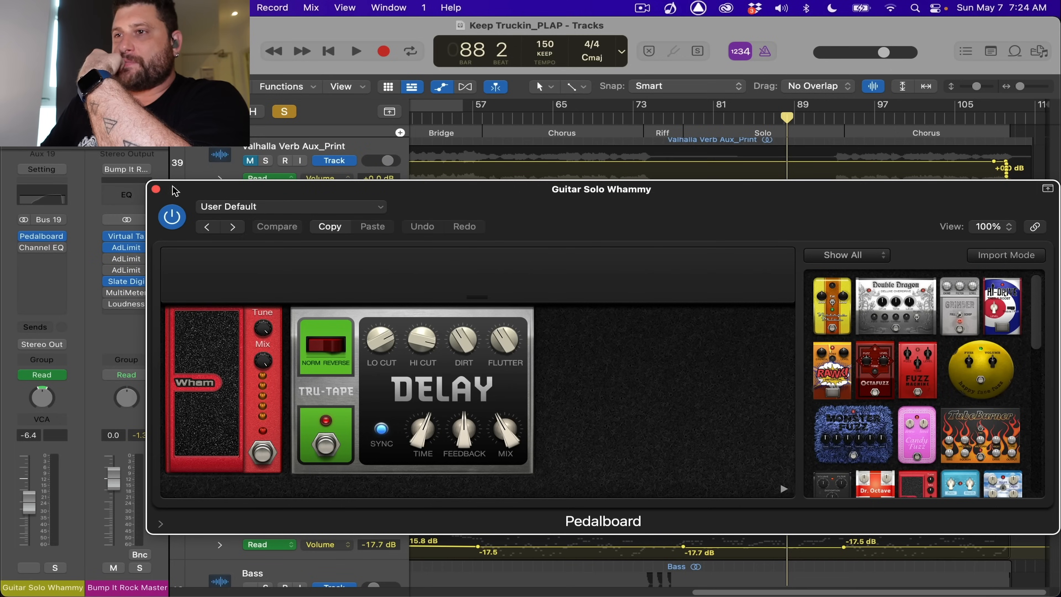
click(156, 190)
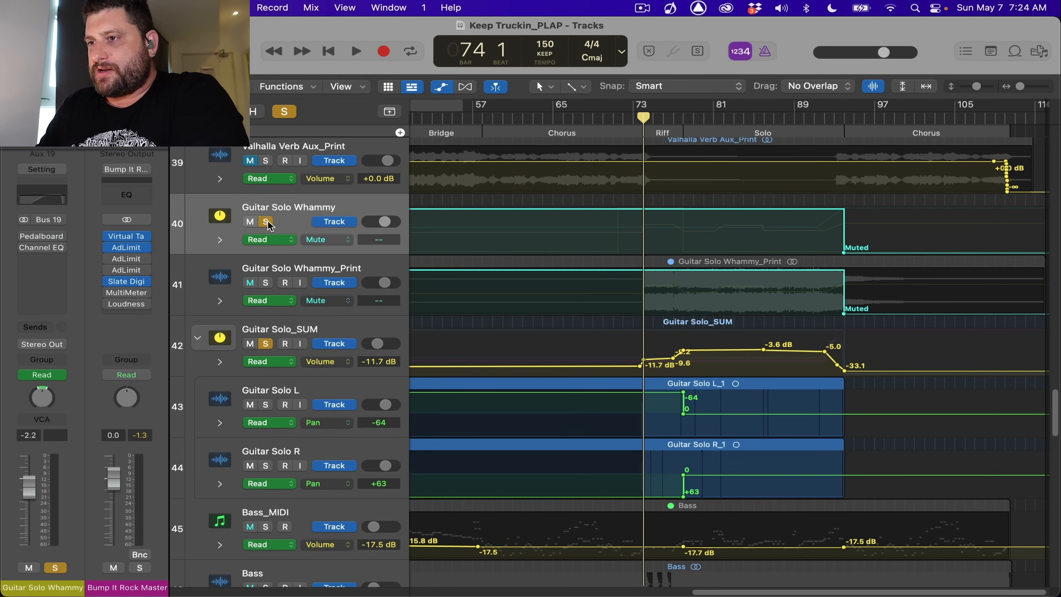
click(271, 343)
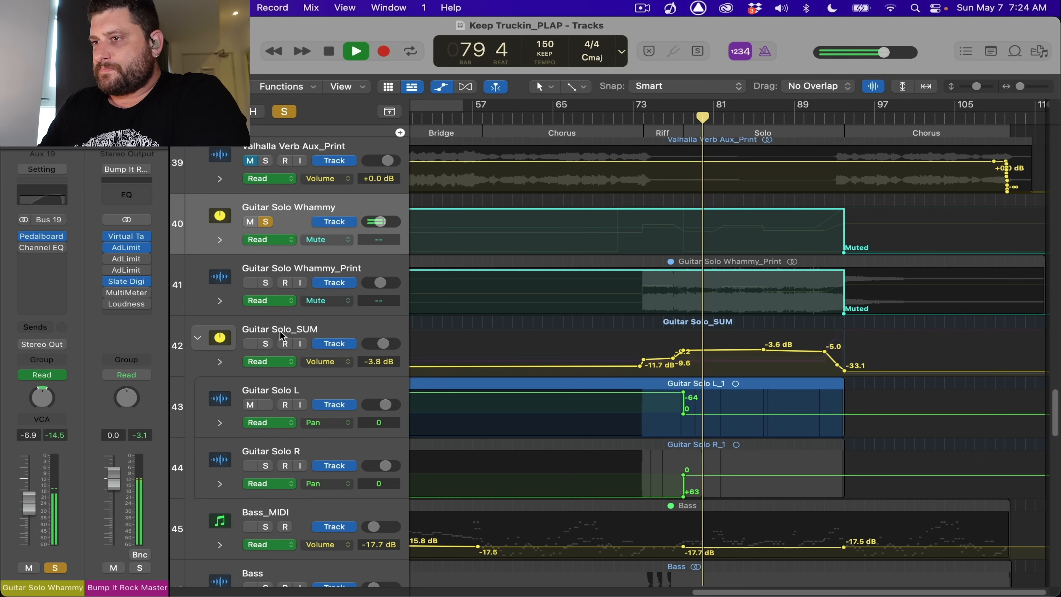
click(267, 343)
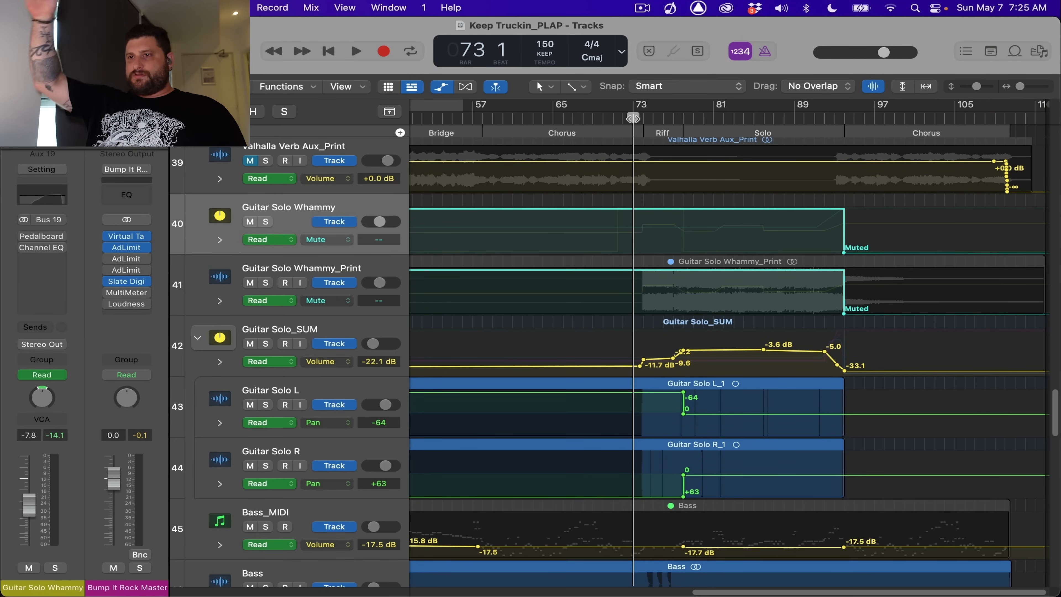
- Play the unsoloed mix from bar 73 into the last Chorus, and examine the volume automation of the bass, kick, snare and tom tracks
key(space)
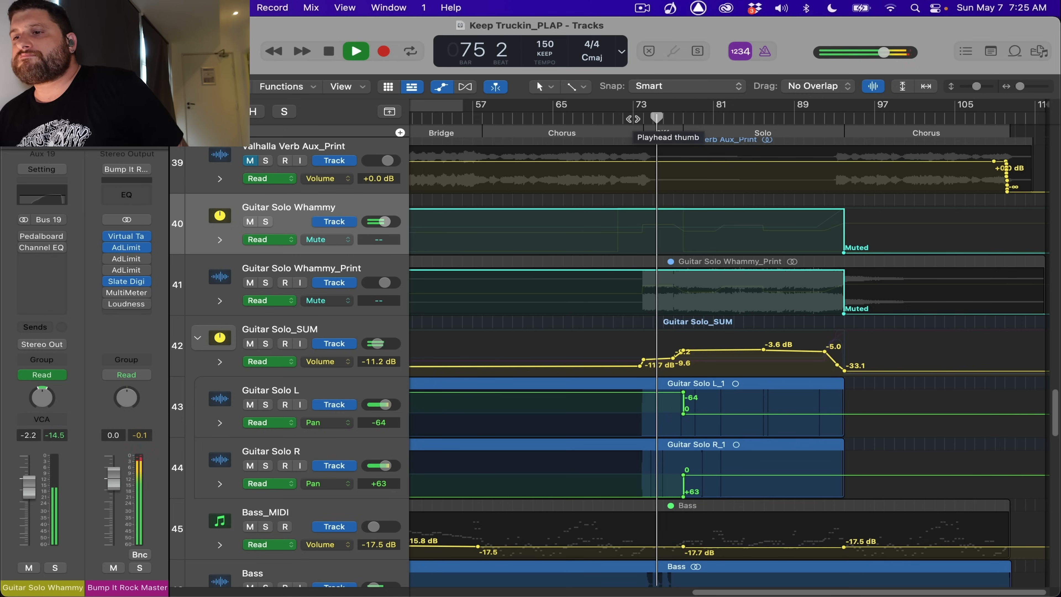
scroll(918, 371, down, 10)
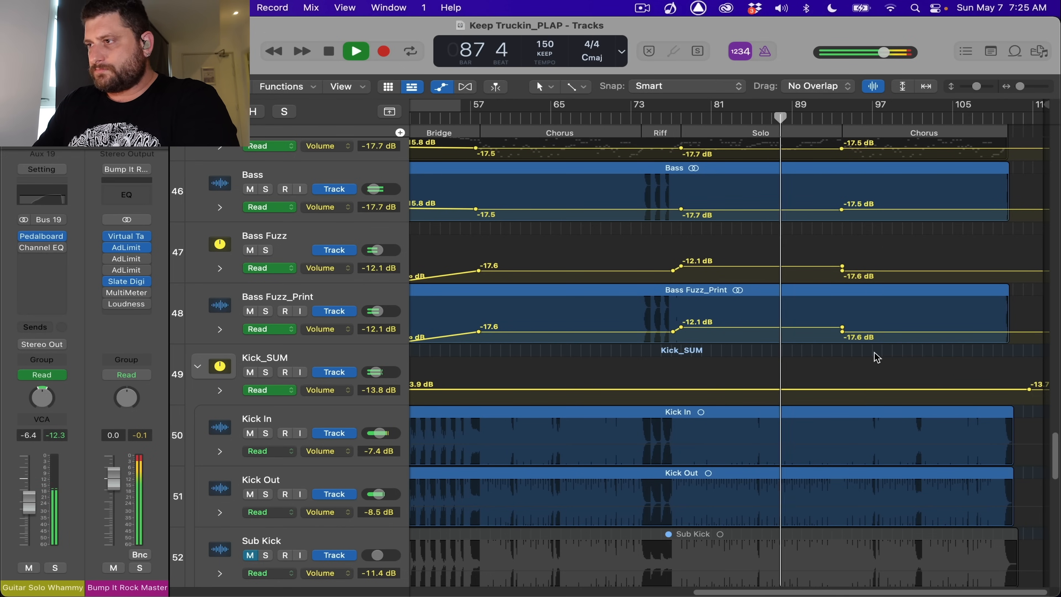
scroll(876, 357, down, 12)
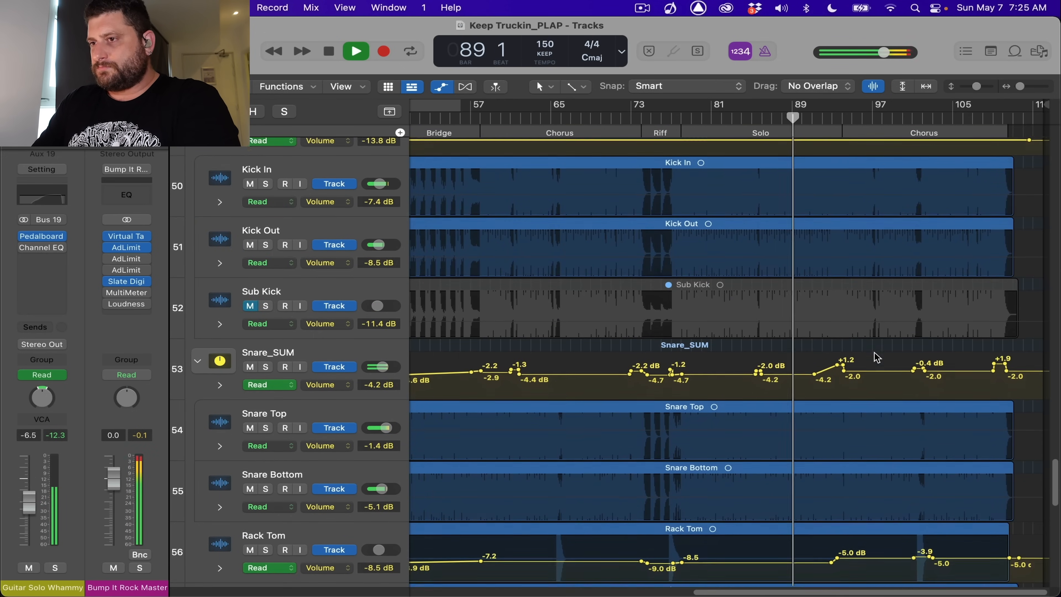
scroll(876, 357, up, 1)
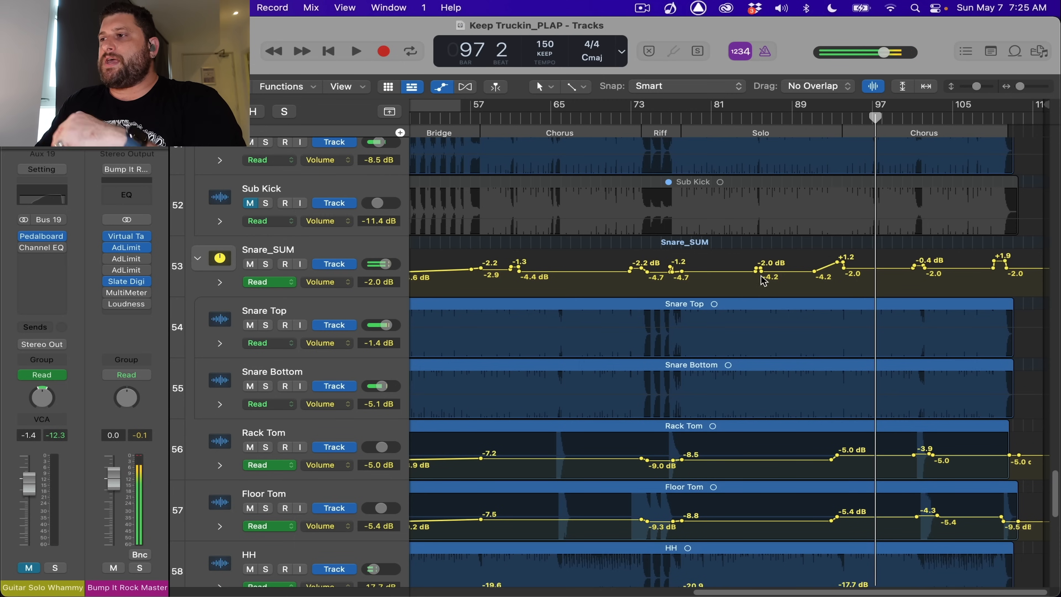
scroll(764, 281, down, 10)
key(super+Left)
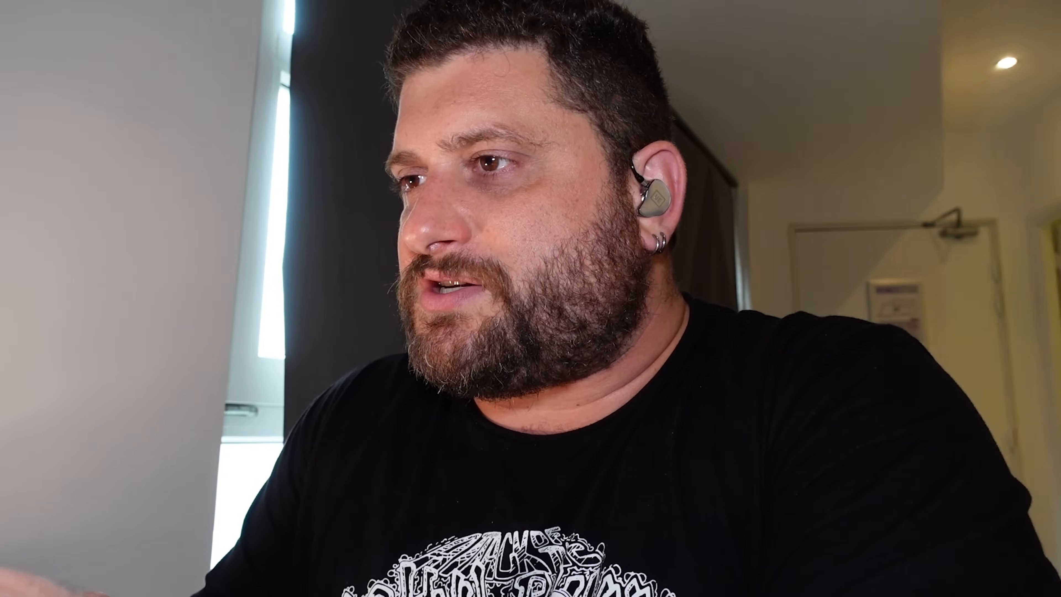